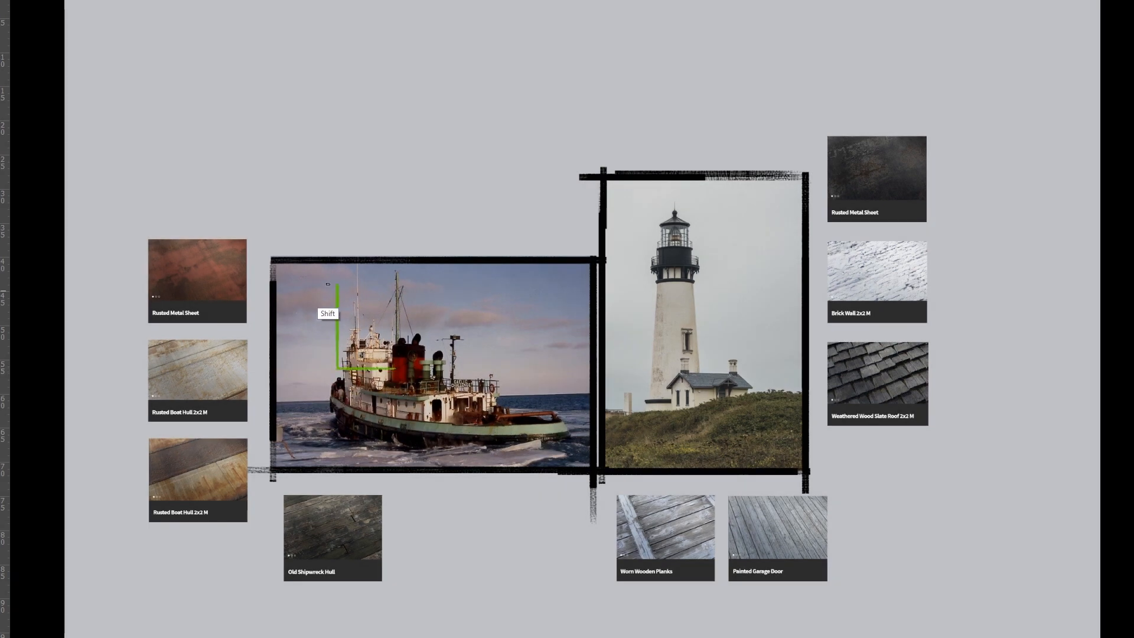
Draw straight green connector lines linking the boat photo's hull to its Rusted Boat Hull 2x2 M and Old Shipwreck Hull thumbnails.
left_click_drag(361, 399, 238, 398, "shift")
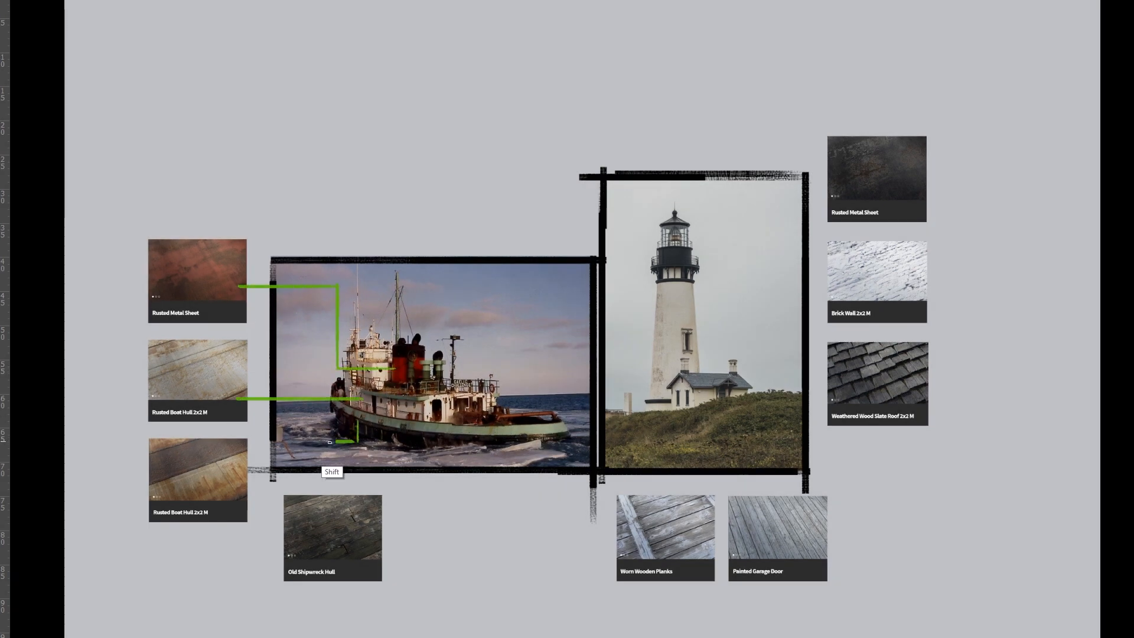
left_click_drag(383, 501, 432, 501, "shift")
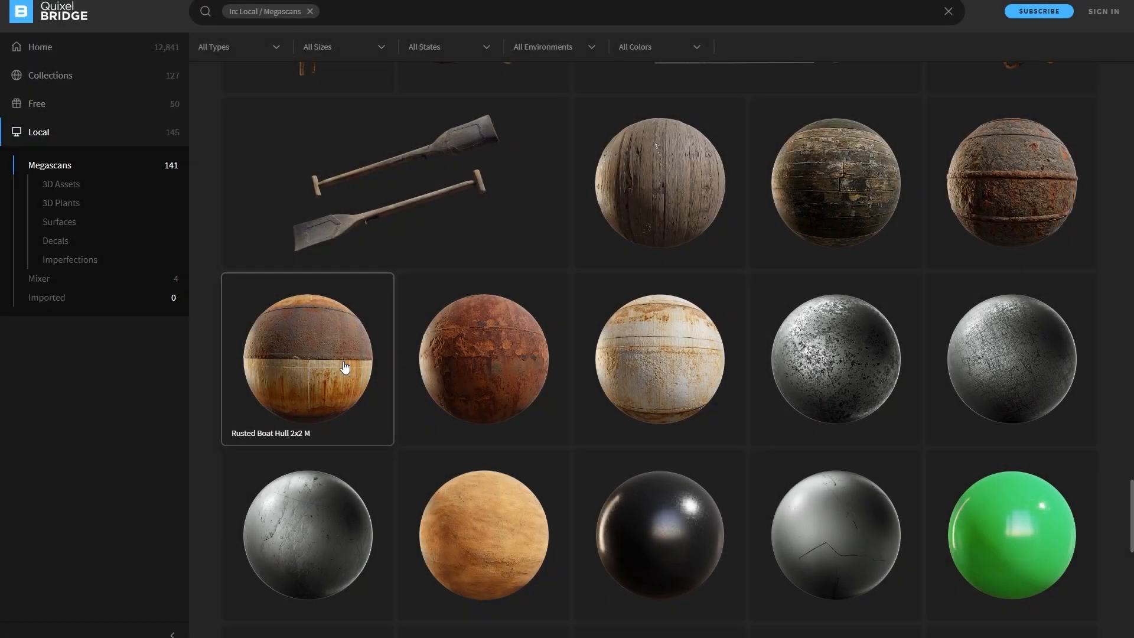
In Quixel Bridge, preview the local Rusted Boat Hull 2x2 M and Rusted Boat Hull surfaces.
left_click(378, 375)
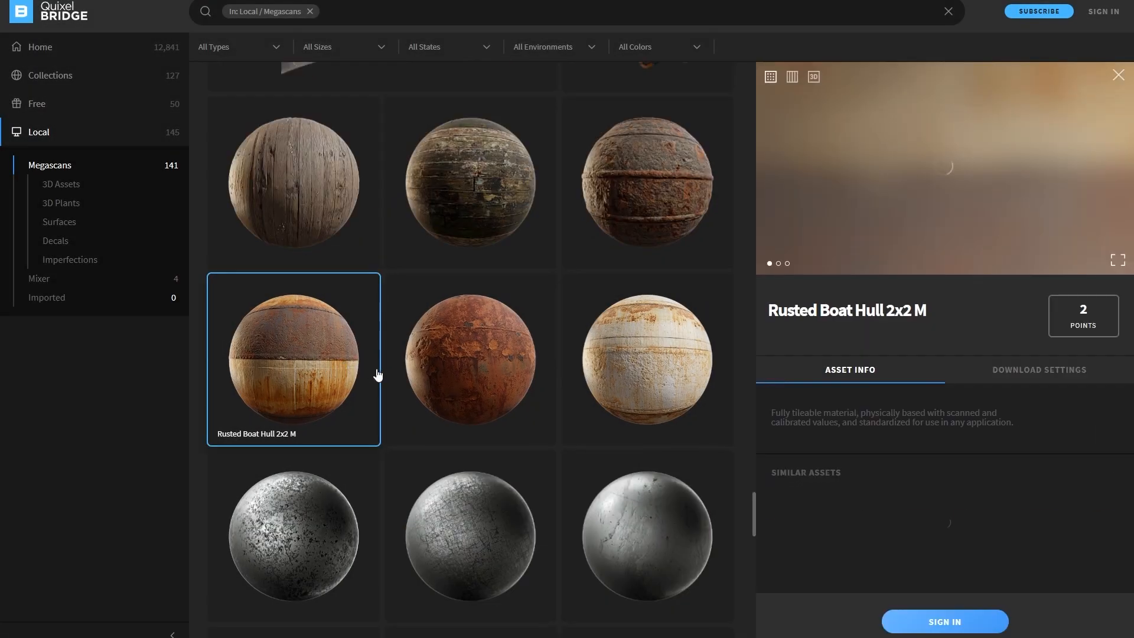
left_click(501, 375)
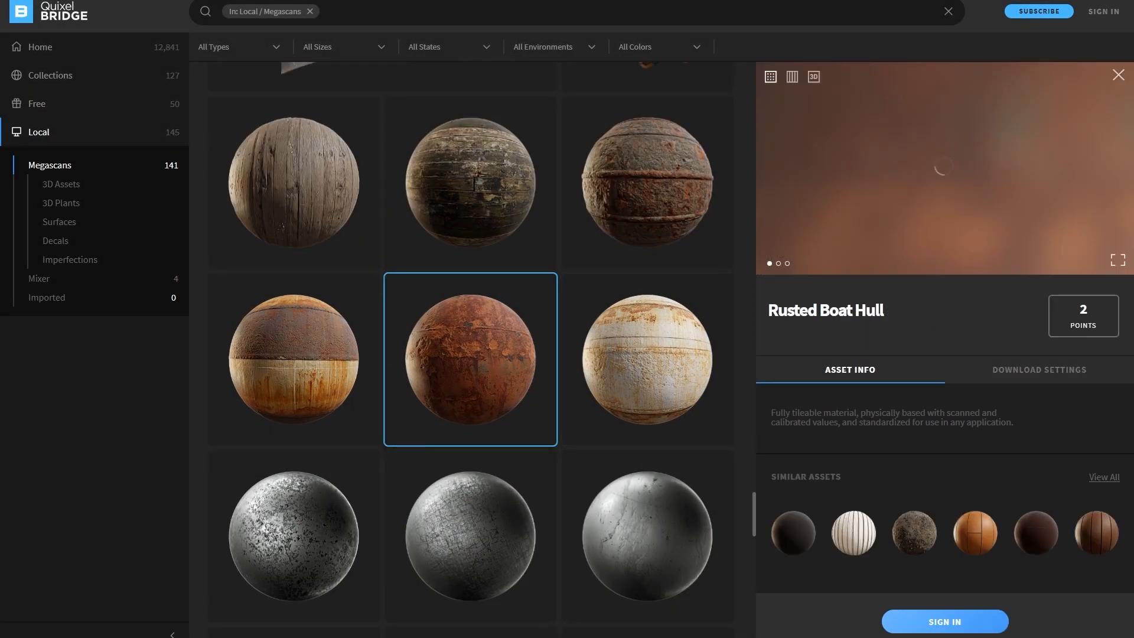
Select the Worn Wooden Planks, Green Painted Wood and Weathered Wood Slate Roof 2x2 M surfaces together.
scroll(522, 418, "up", 5)
scroll(523, 418, "up", 10)
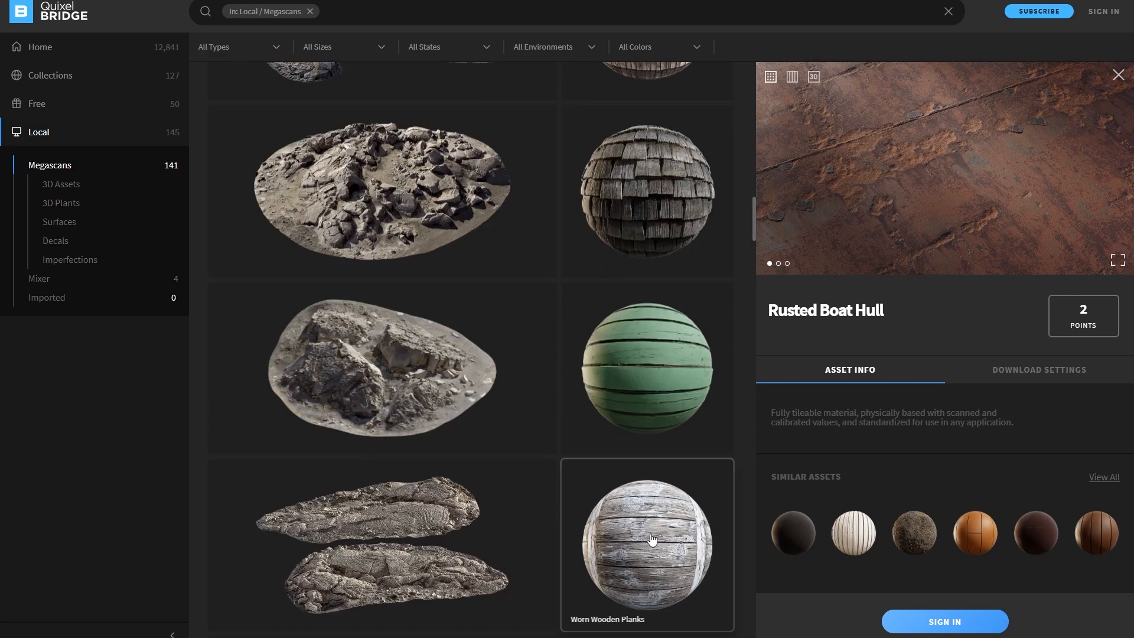
left_click(652, 536)
left_click(644, 375, "ctrl")
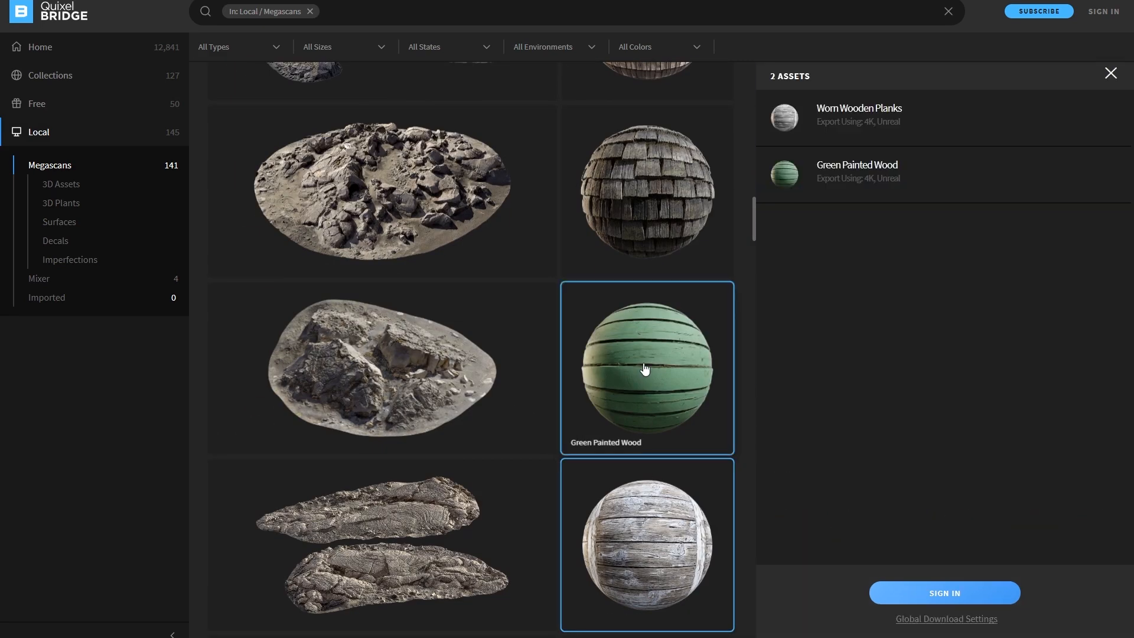
left_click(648, 233, "ctrl")
Select the Brick Wall 2x2 M surface together with Weathered Wood Slate Roof 2x2 M.
scroll(579, 418, "up", 9)
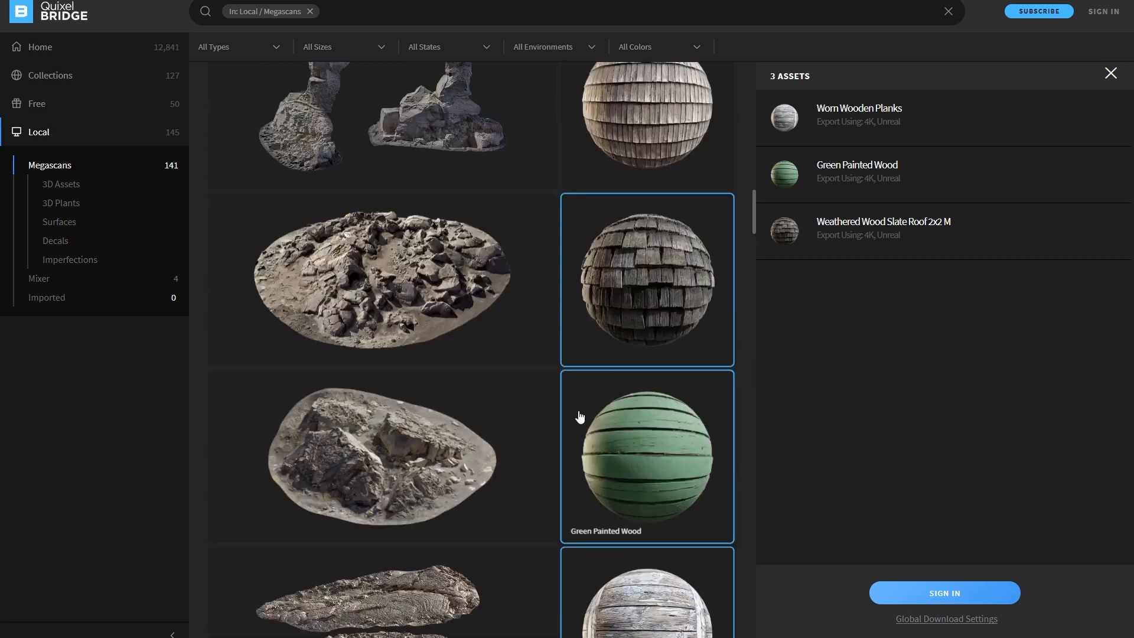
scroll(580, 418, "up", 1)
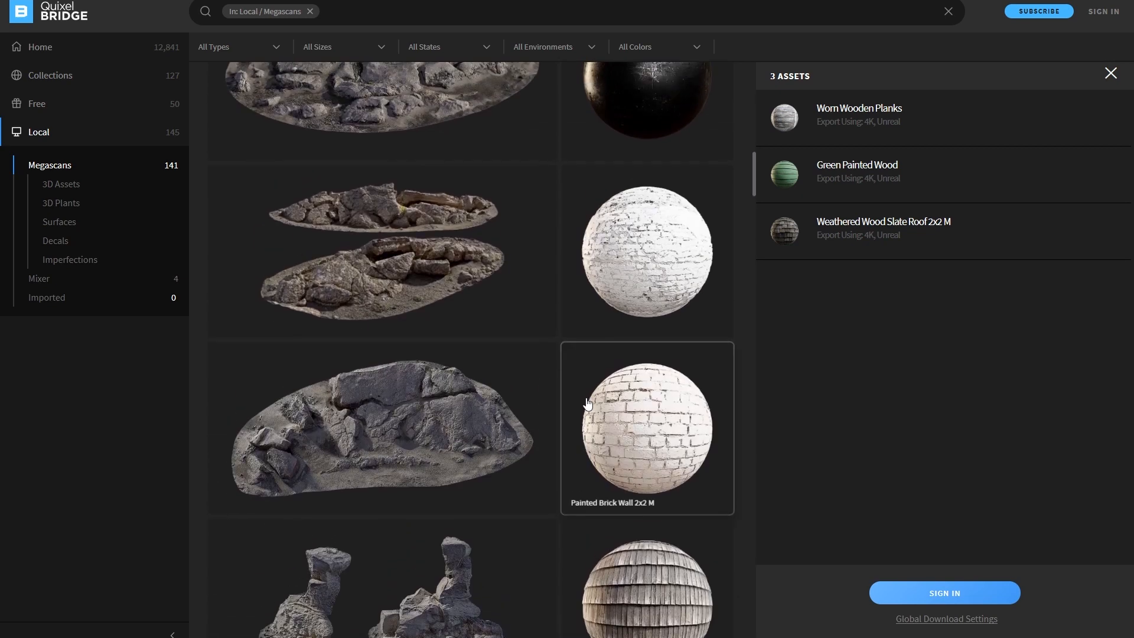
left_click(625, 259)
left_click(619, 438)
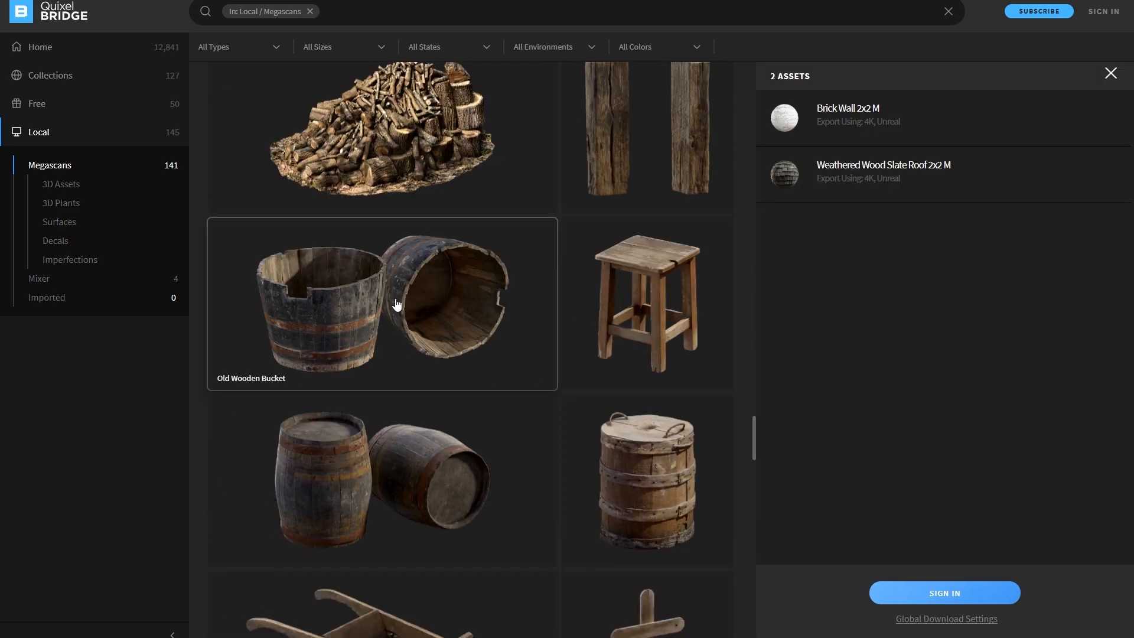
Select the Old Wooden Bucket and Wooden Barrel assets together and look through the neighbouring wooden props.
left_click(384, 354)
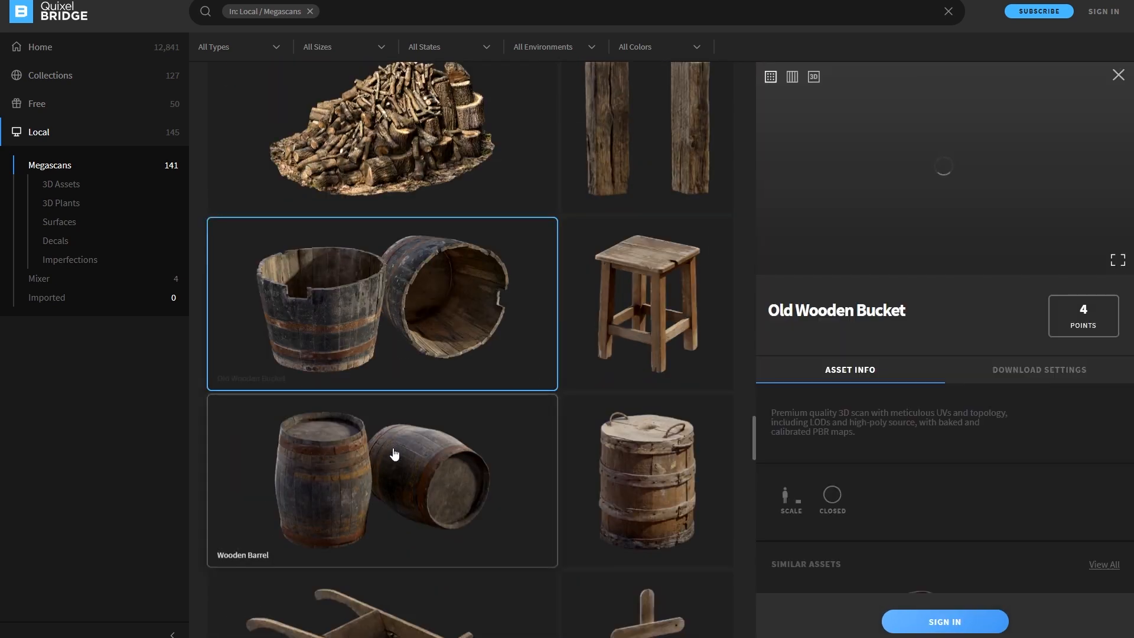
left_click(395, 459, "ctrl")
scroll(402, 460, "down", 8)
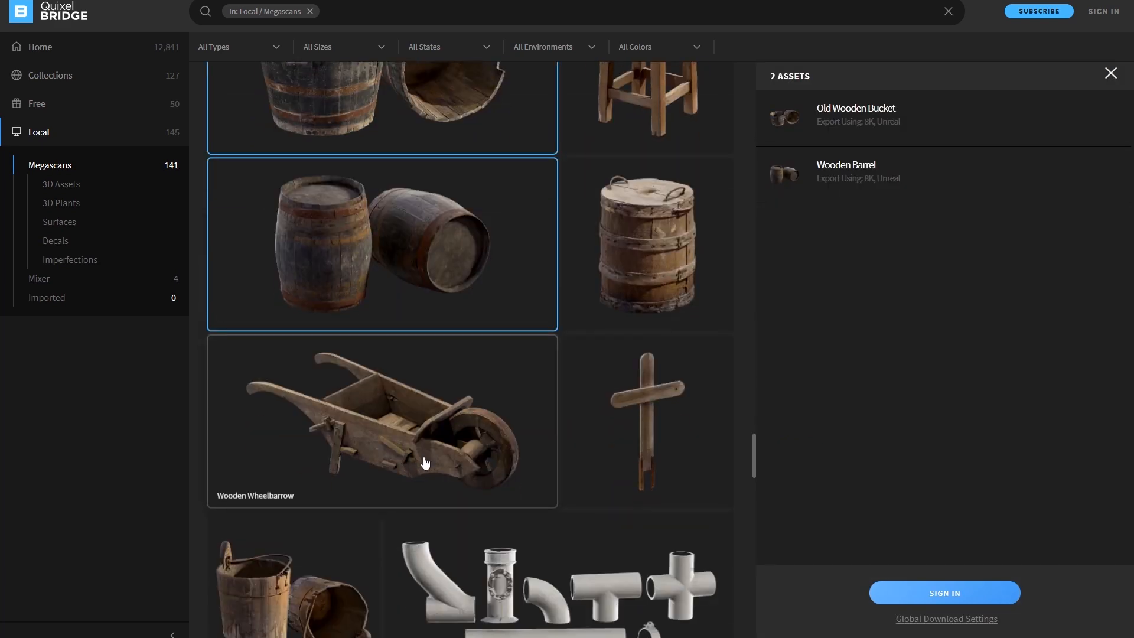
left_click(317, 405)
Preview the Tileable Leakage and Leakage decals in the local library.
left_click(608, 495)
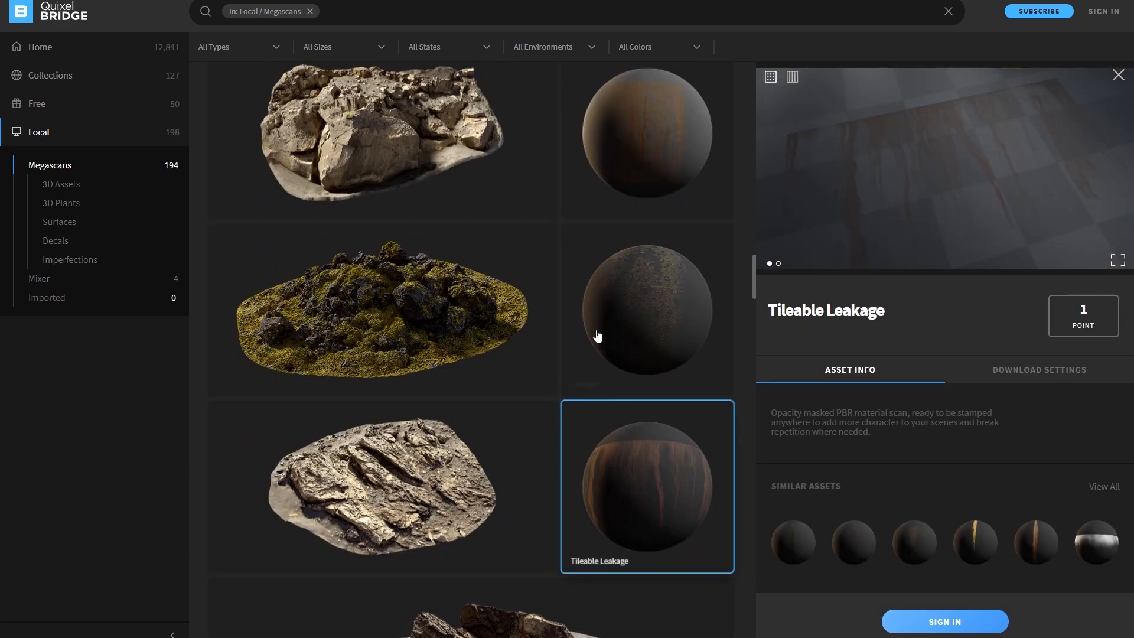
left_click(597, 336)
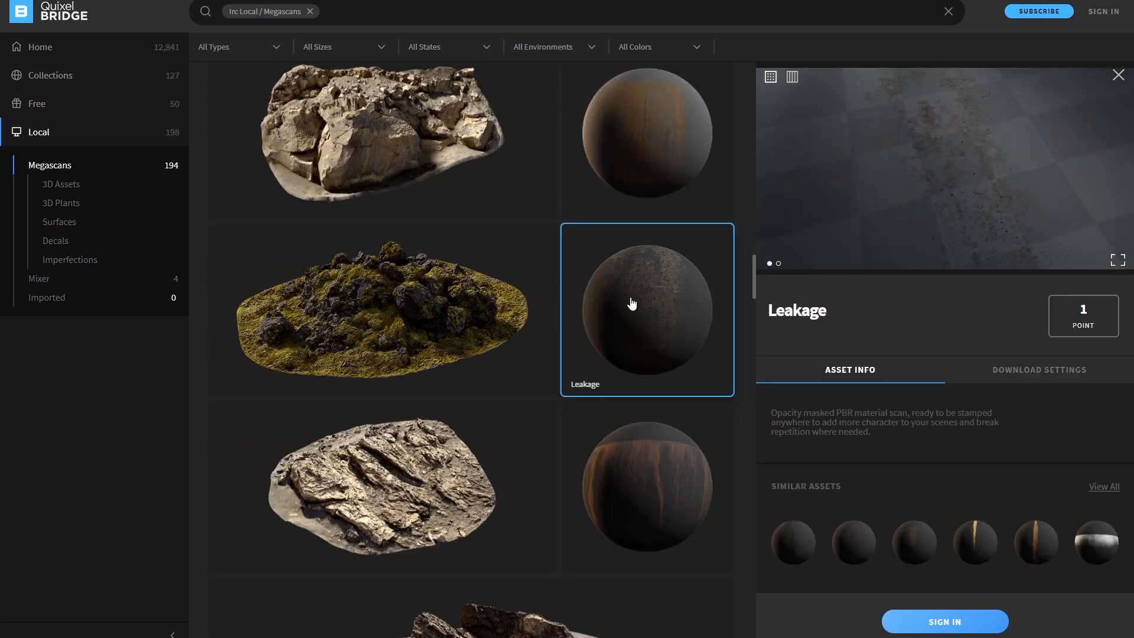
scroll(635, 301, "up", 6)
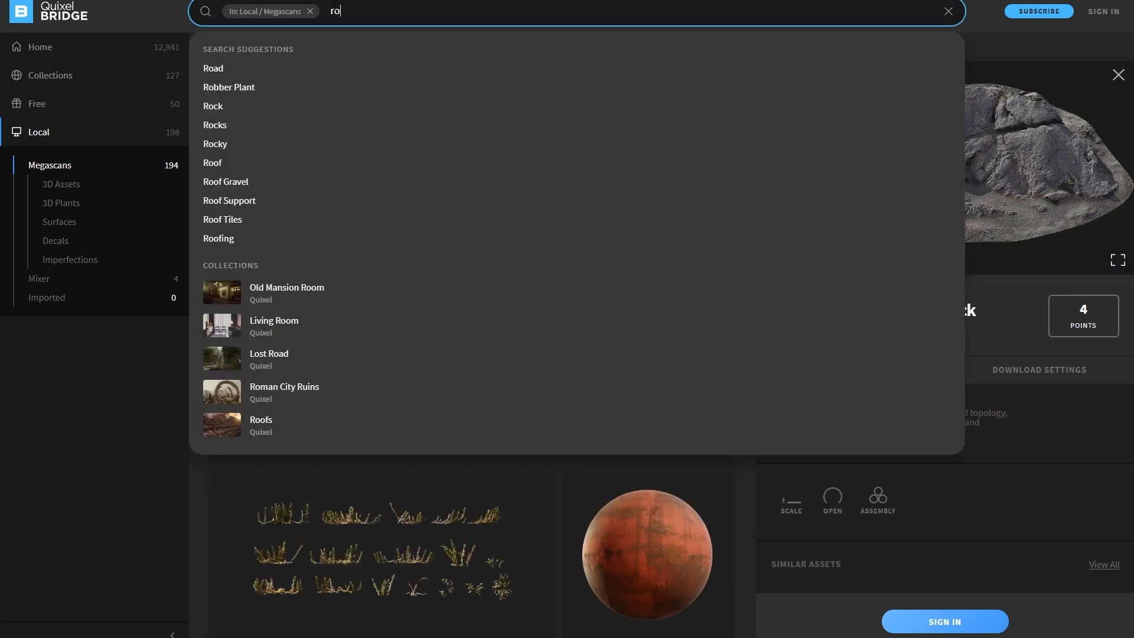
Search the local Megascans assets for "rock" and preview the Icelandic Rock Plates asset.
type("ck")
key("Return")
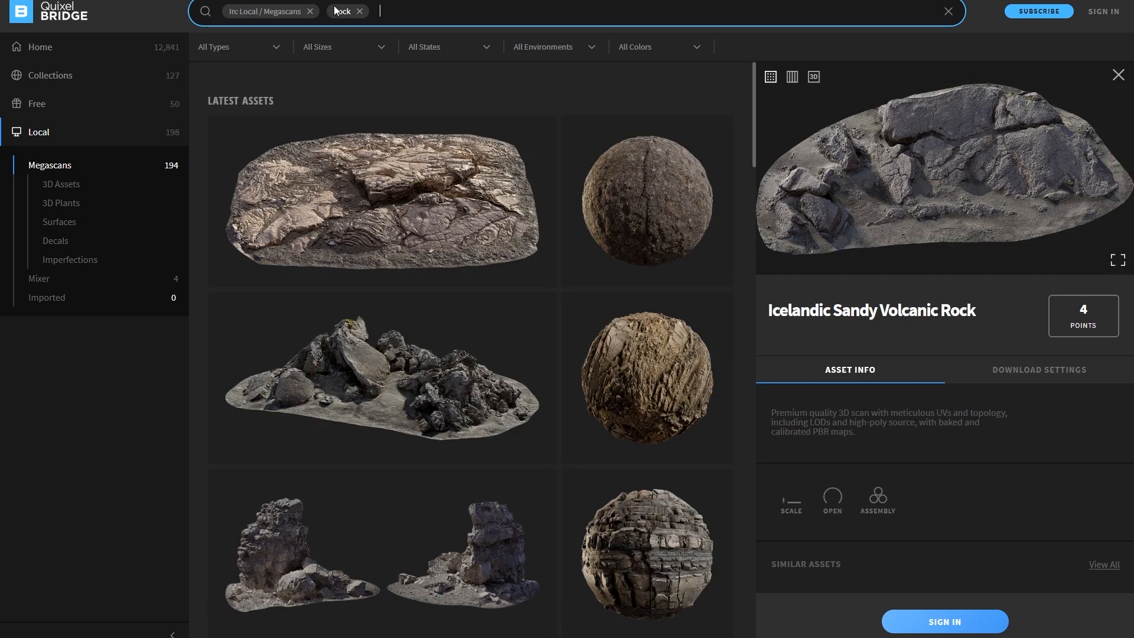
scroll(413, 157, "down", 3)
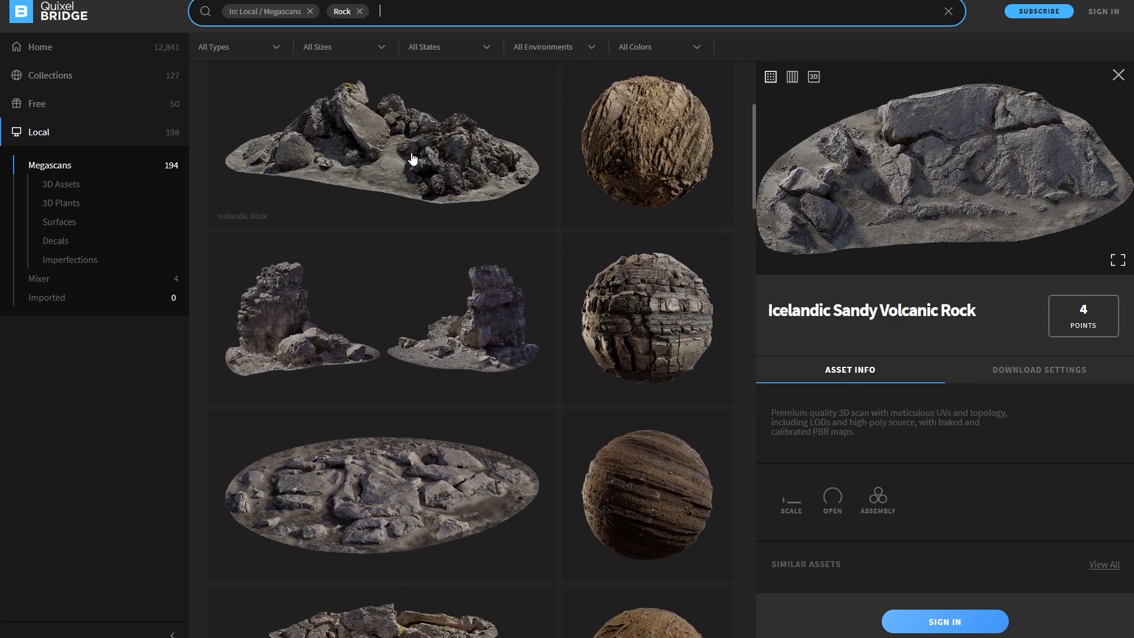
scroll(422, 178, "down", 4)
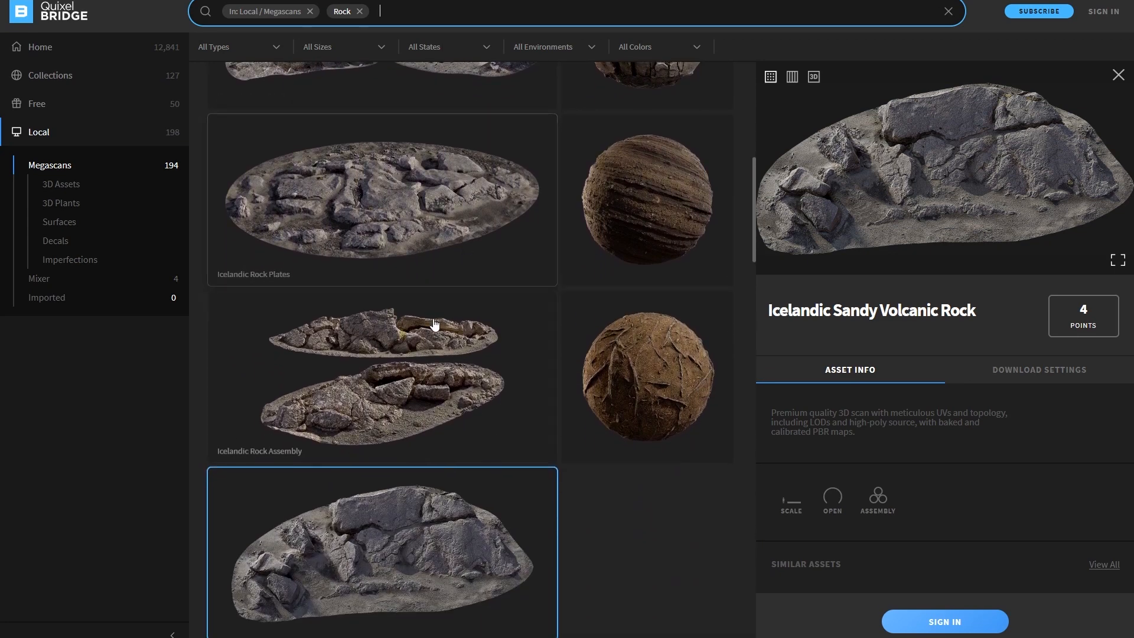
left_click(413, 363)
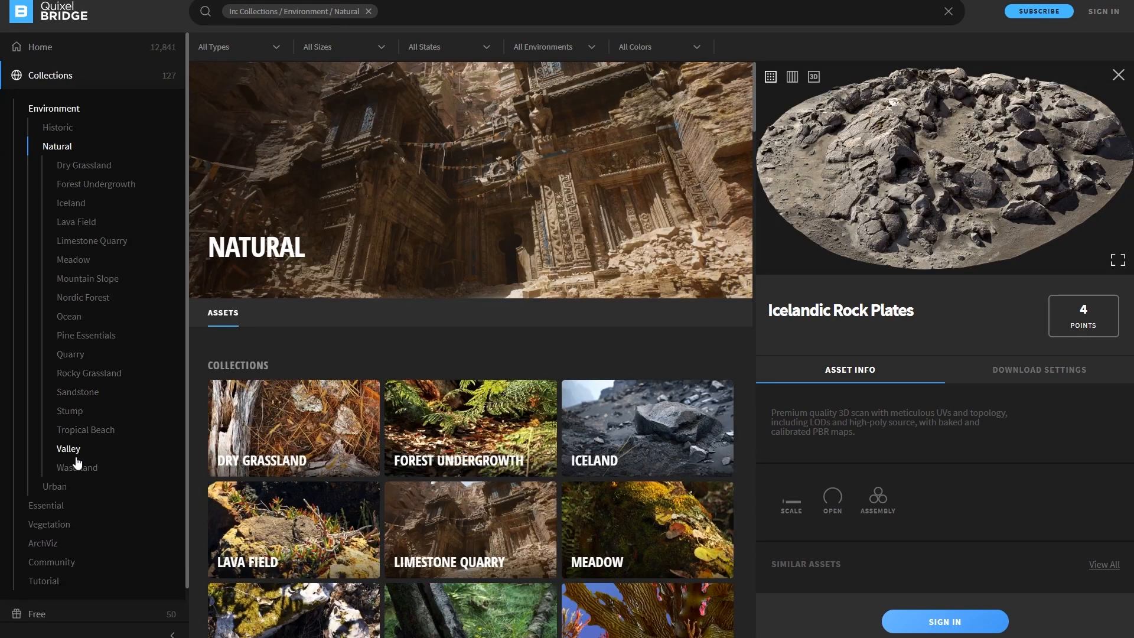
Browse the rocks and surfaces of the Iceland collection under the Natural environments.
left_click(63, 204)
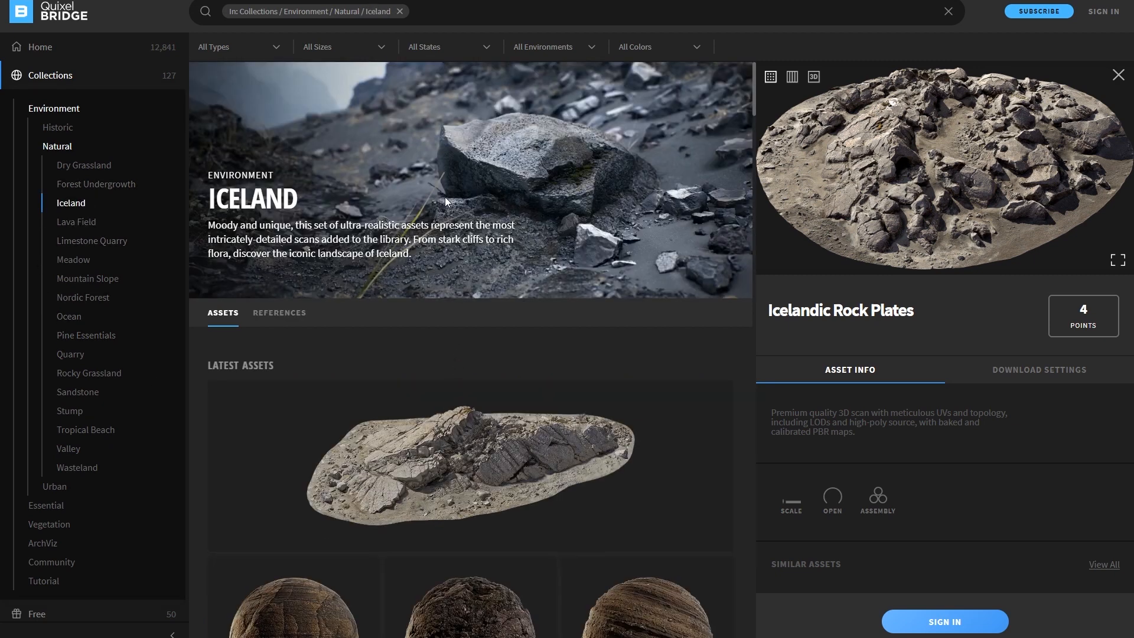
scroll(395, 378, "down", 10)
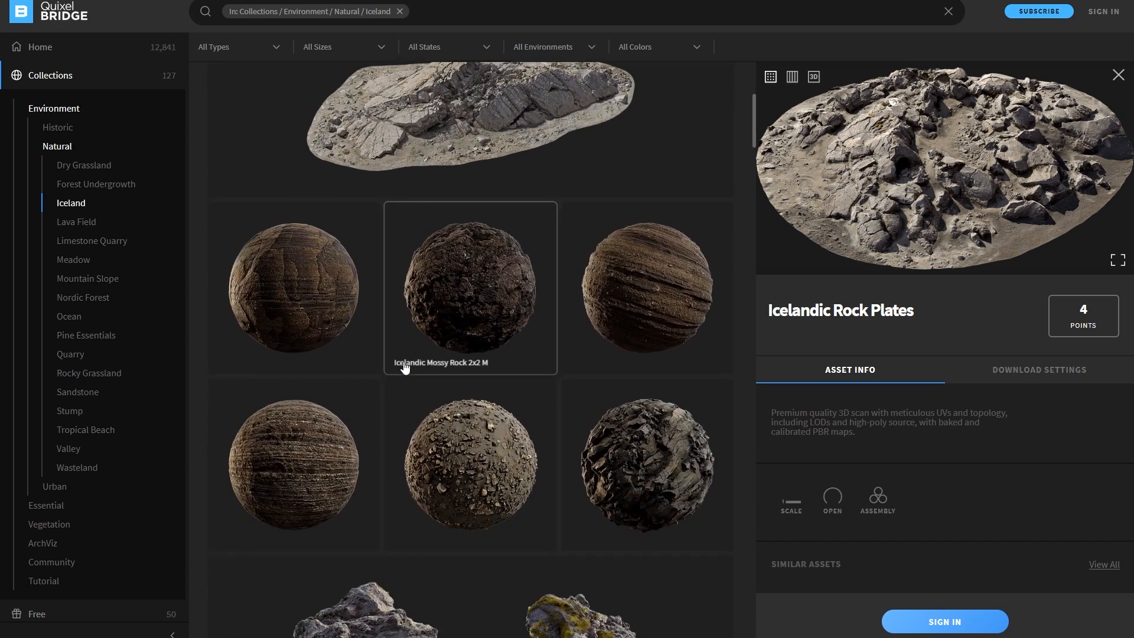
scroll(405, 367, "down", 6)
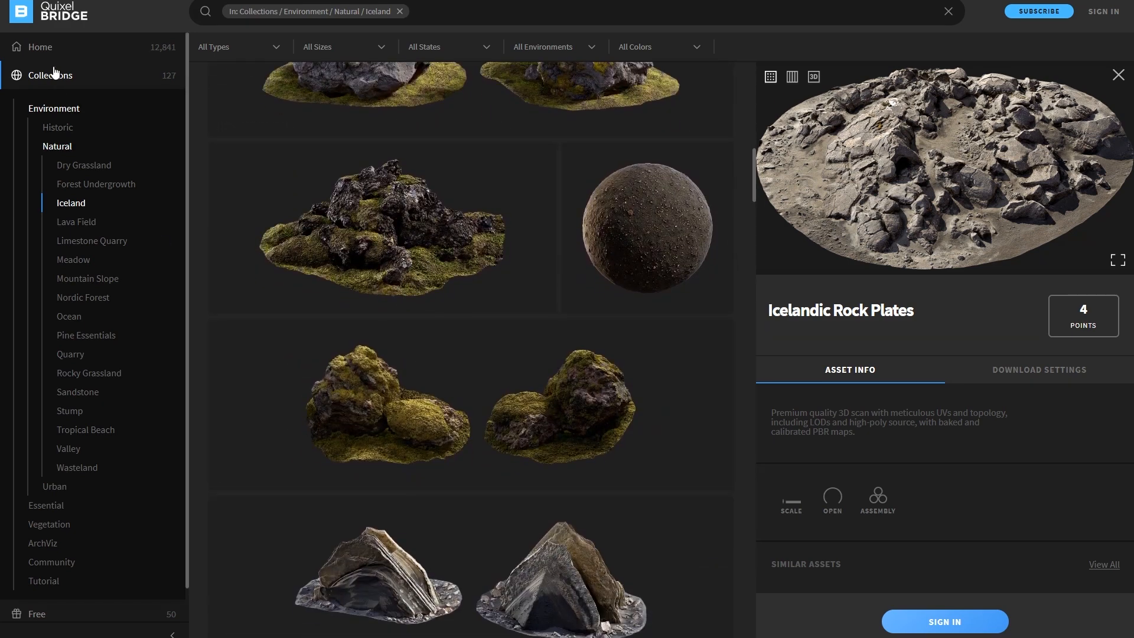
Return to the local Megascans library and preview the Icelandic Lava Spire asset.
scroll(38, 631, "down", 1)
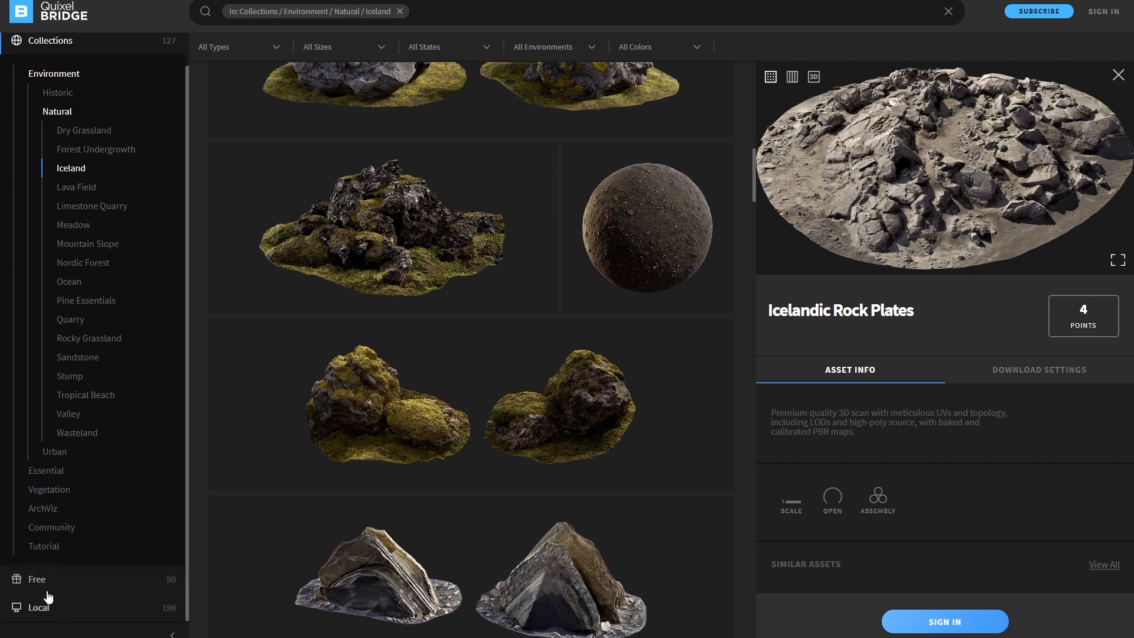
left_click(52, 615)
scroll(405, 446, "down", 6)
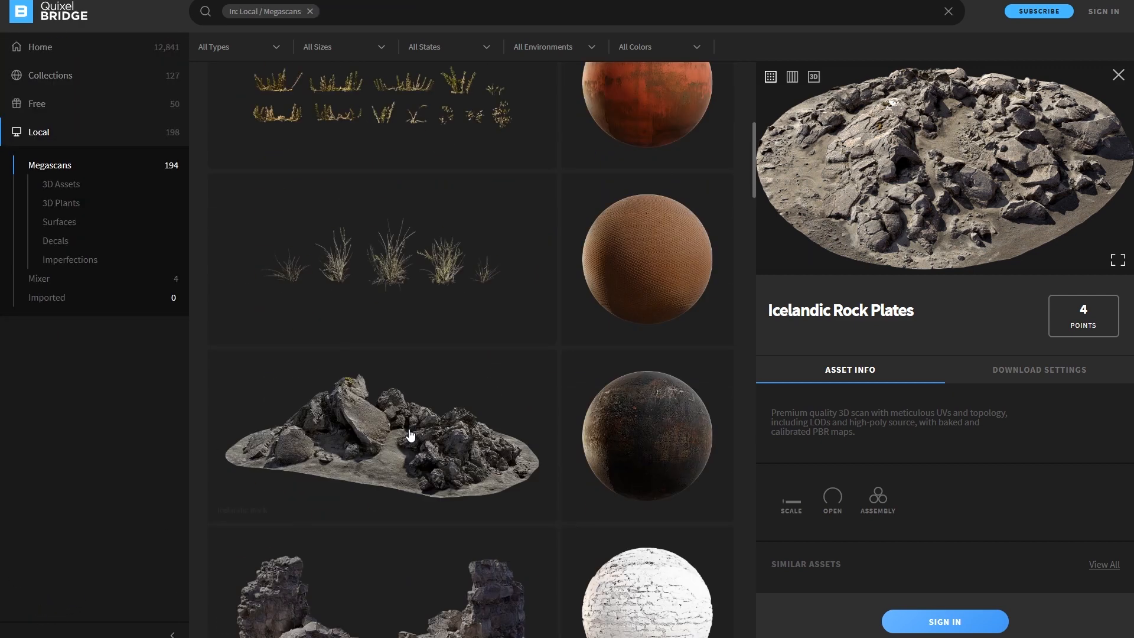
scroll(326, 472, "down", 4)
left_click(405, 298)
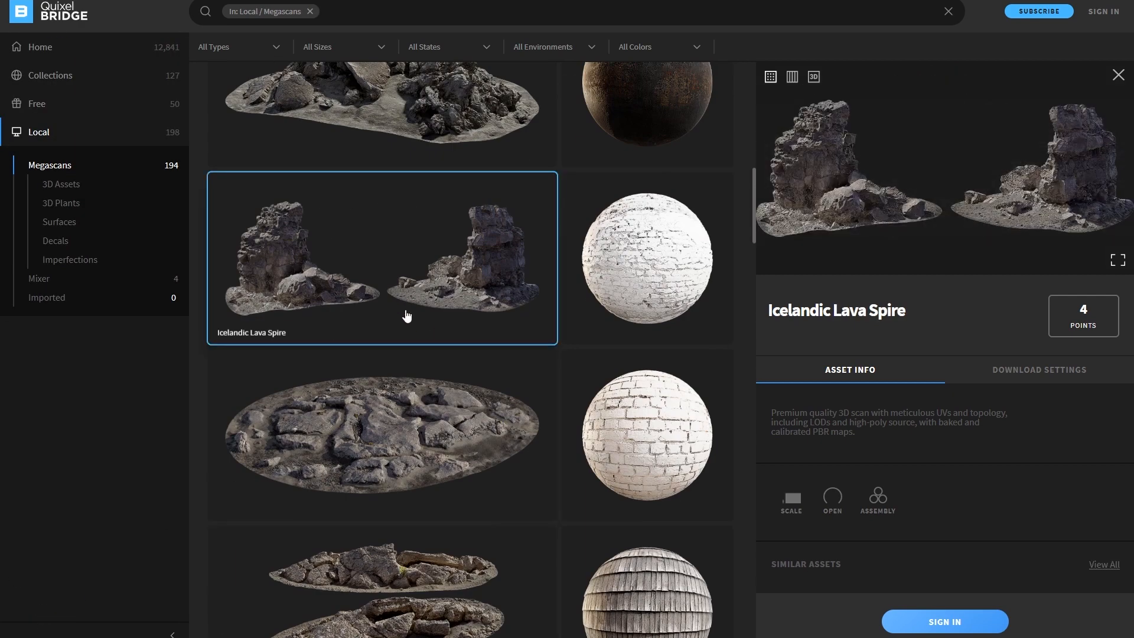
Preview the Icelandic Weathered Lava Spire and Icelandic Rock Plates assets further down the local library.
scroll(405, 319, "down", 3)
scroll(405, 336, "down", 5)
left_click(400, 362)
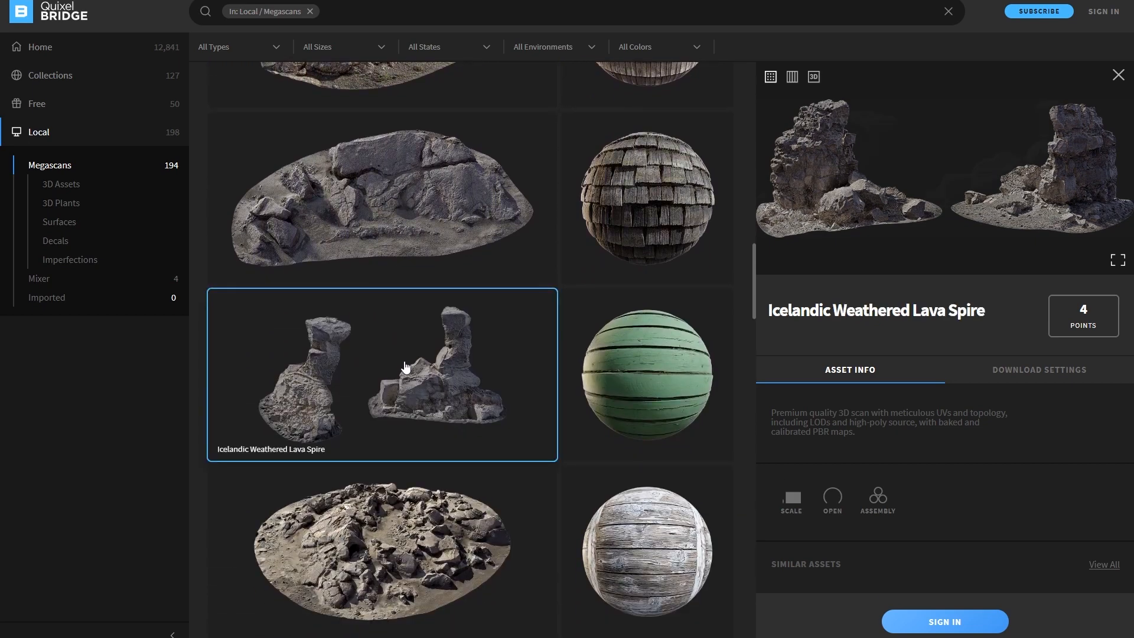
scroll(398, 404, "down", 1)
scroll(398, 404, "down", 2)
left_click(397, 400)
scroll(398, 398, "down", 5)
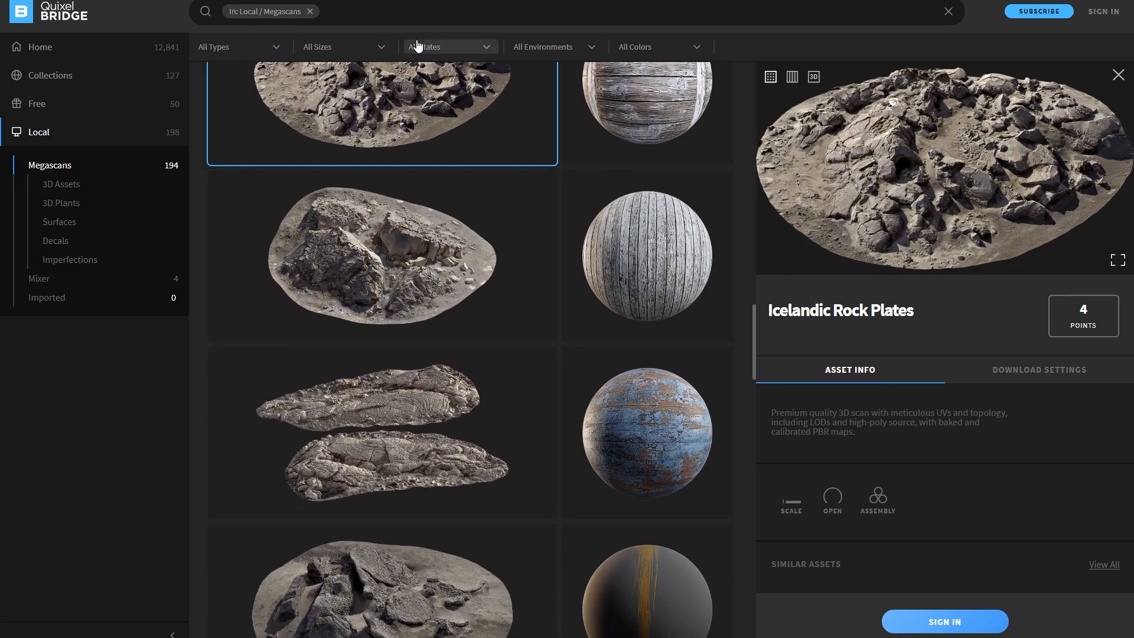
Review the available size filter options for the local assets without applying one.
left_click(381, 49)
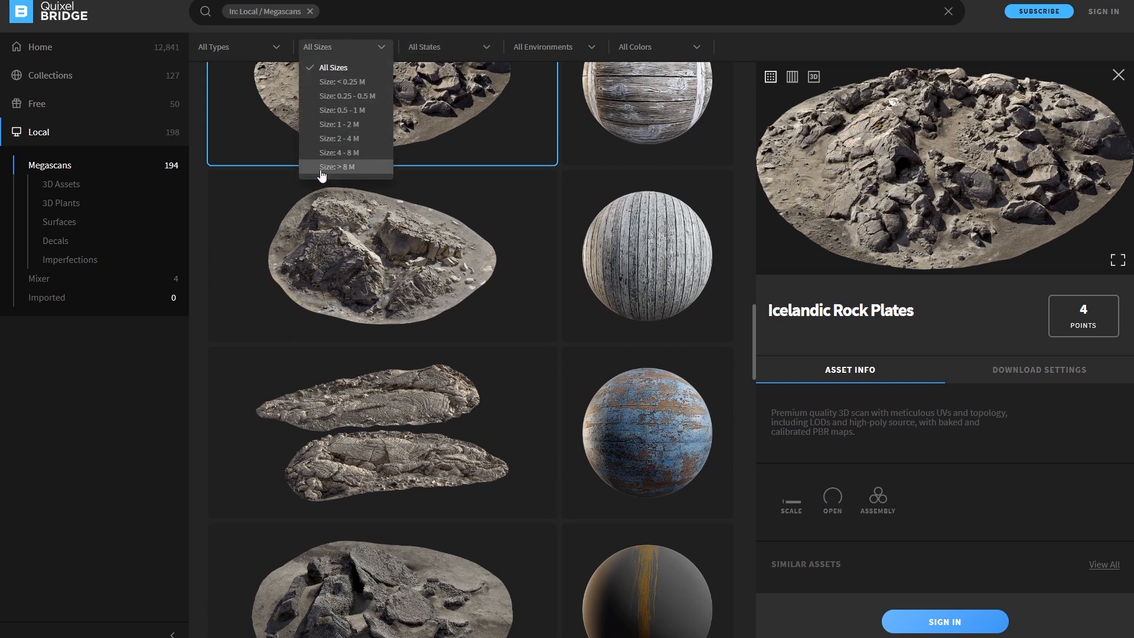
left_click(383, 50)
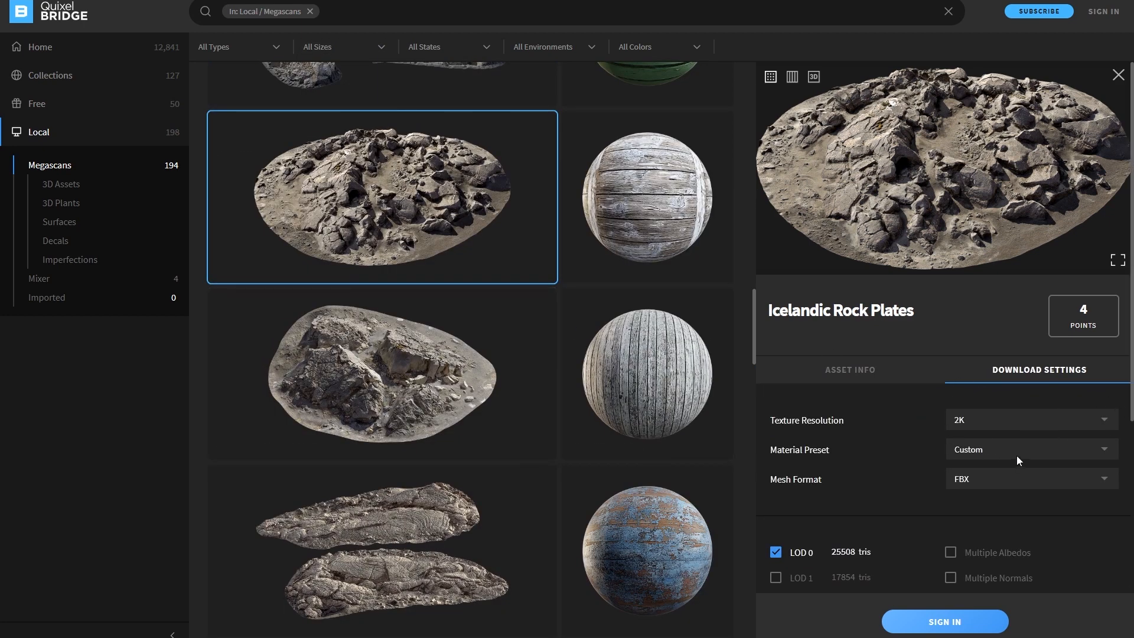
Review the Icelandic Rock Plates download settings, including its LOD levels and texture map formats.
scroll(1016, 455, "down", 2)
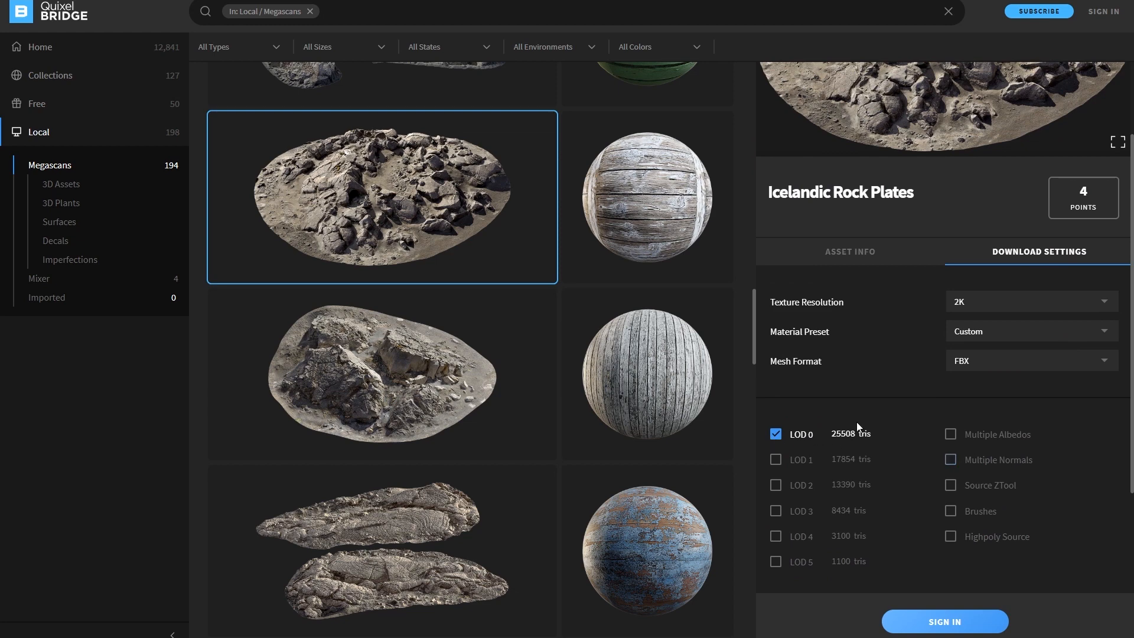
scroll(884, 433, "down", 4)
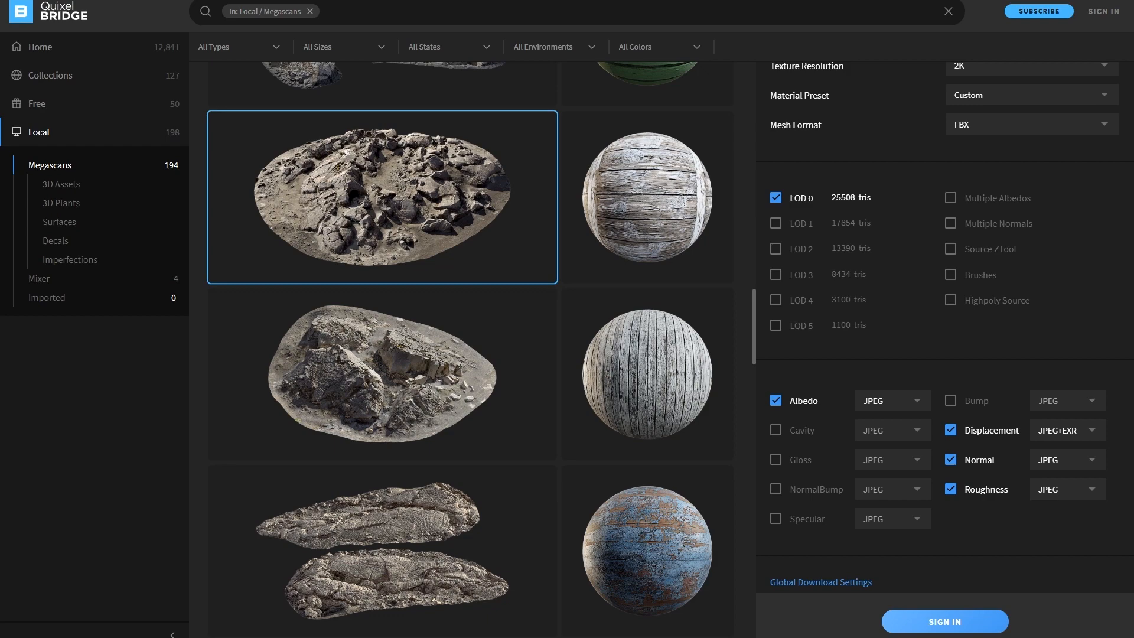
Find the Rusted Boat Hull 2x2 M surface in the local library and view its preview image full screen.
scroll(496, 467, "down", 15)
scroll(494, 467, "down", 15)
scroll(456, 459, "down", 15)
scroll(457, 459, "down", 15)
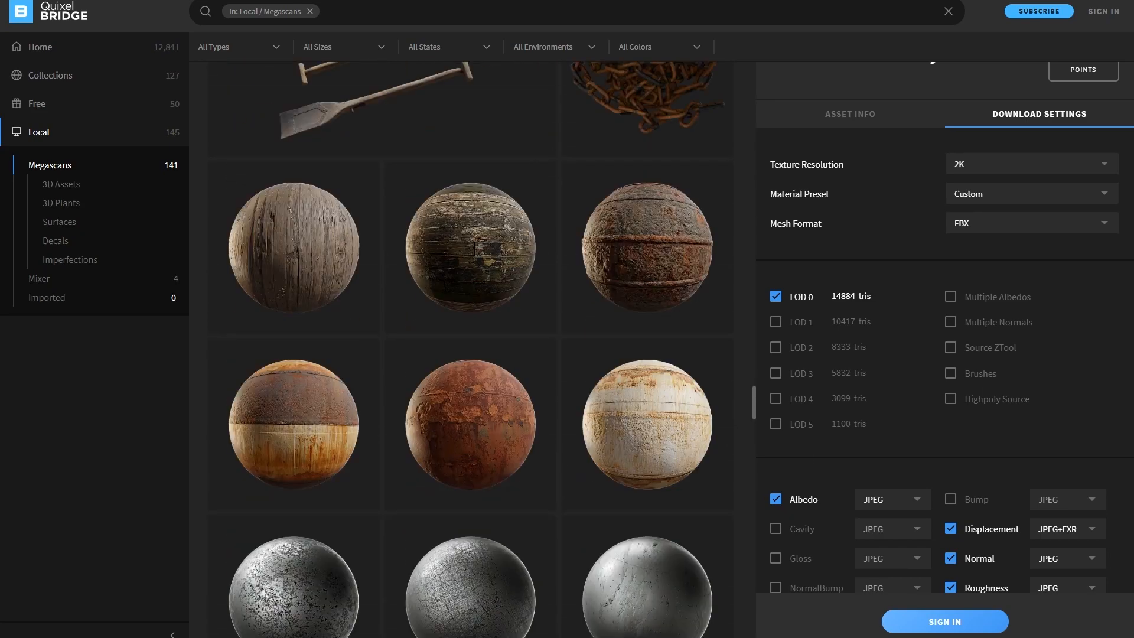
scroll(388, 446, "down", 1)
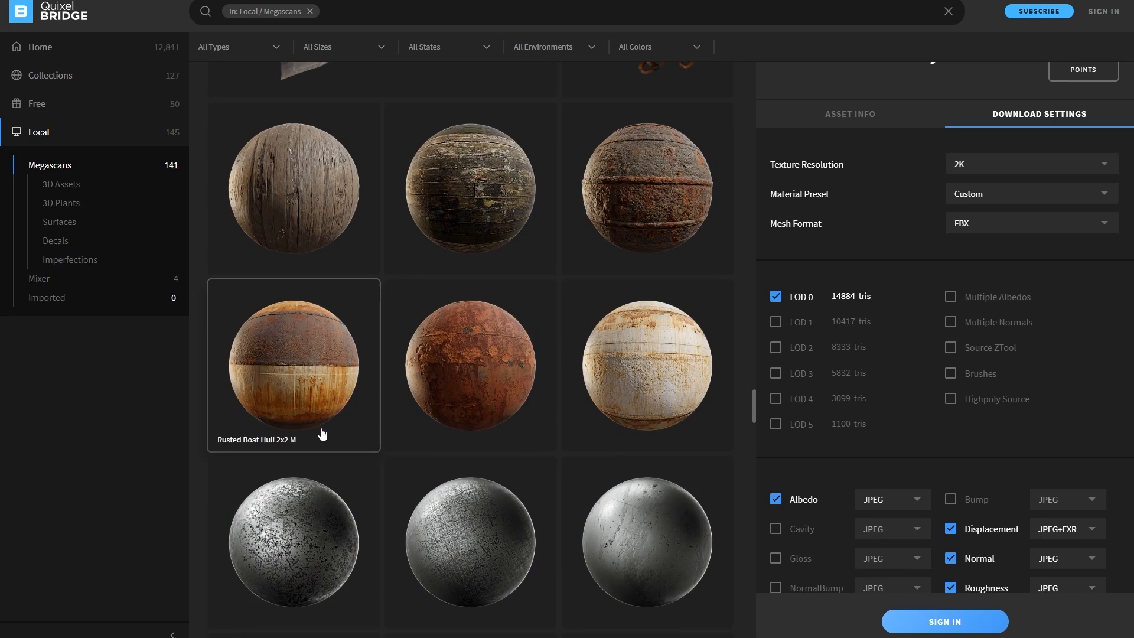
left_click(297, 408)
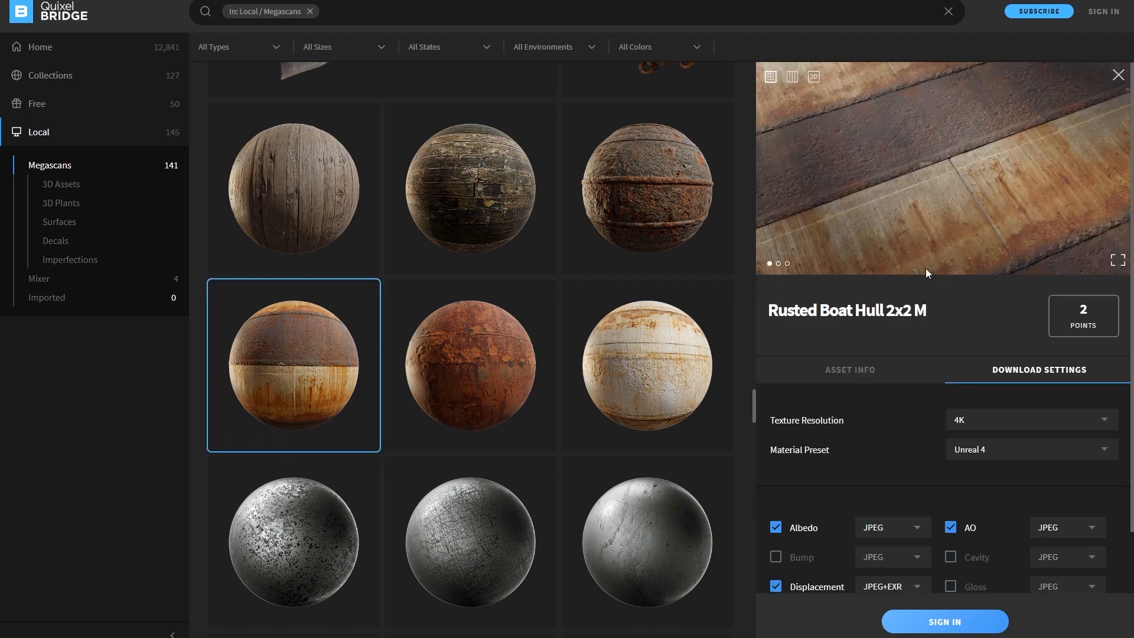
left_click(1118, 260)
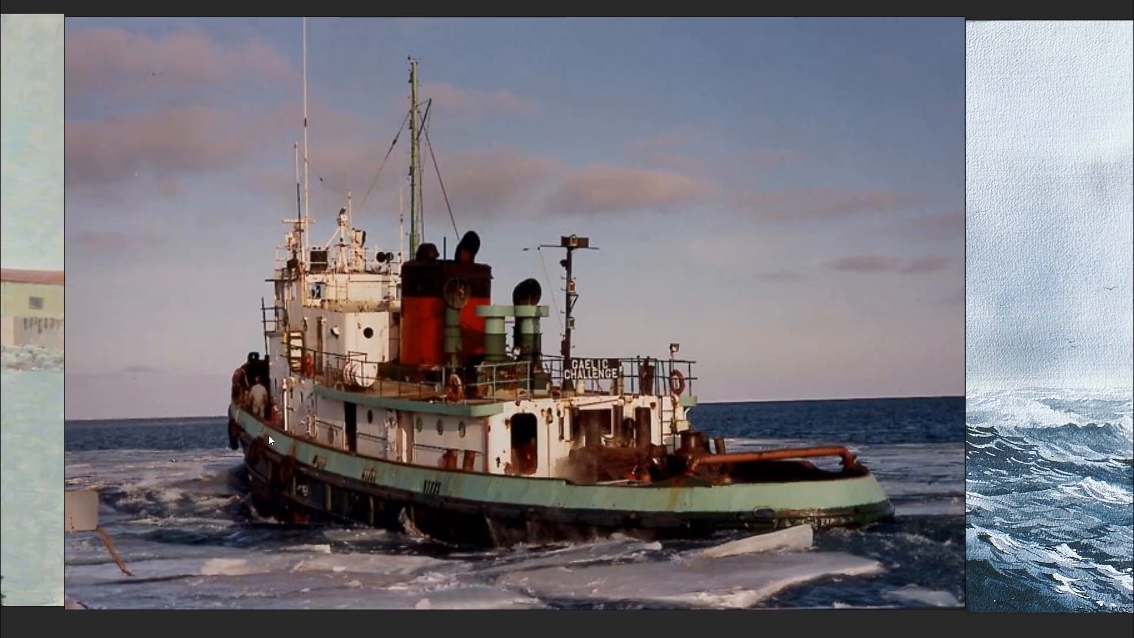
Switch to the reference image board and look from the tugboat photo across the surrounding boat references.
scroll(270, 436, "down", 3)
middle_click_drag(671, 452, 541, 456)
scroll(522, 456, "down", 3)
middle_click_drag(321, 324, 314, 396)
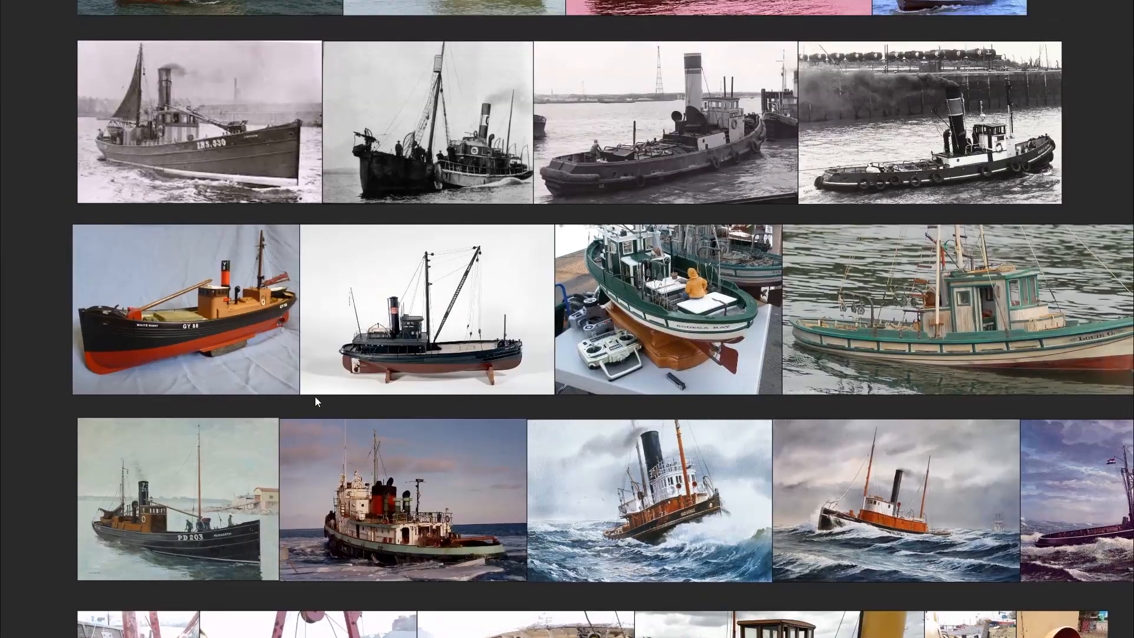
Switch to Quixel Mixer and add a solid layer above the Rusted Boat Hull layer with a dark green albedo, hex 305641.
scroll(315, 398, "down", 3)
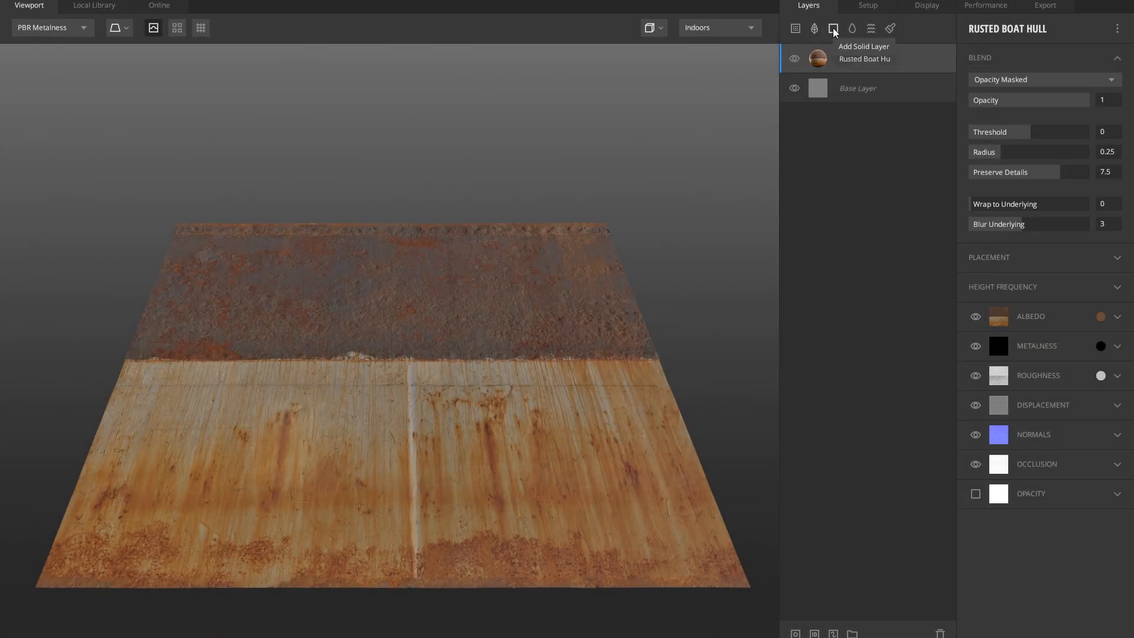
left_click(834, 31)
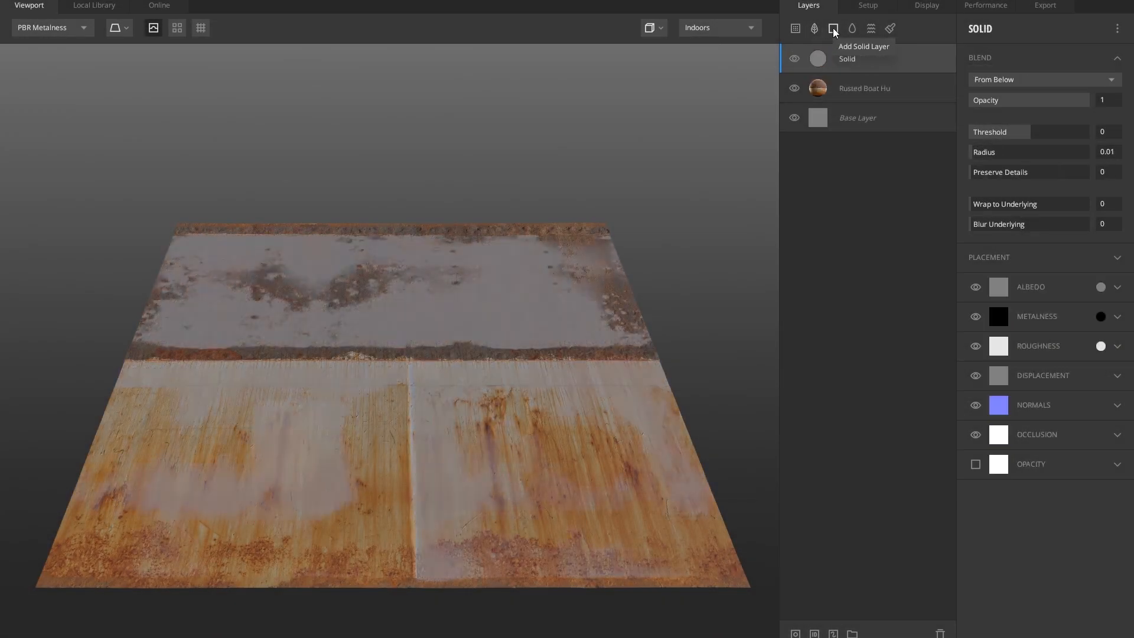
scroll(395, 501, "up", 5)
middle_click_drag(357, 447, 300, 286)
scroll(300, 287, "down", 3)
left_click_drag(409, 339, 304, 311)
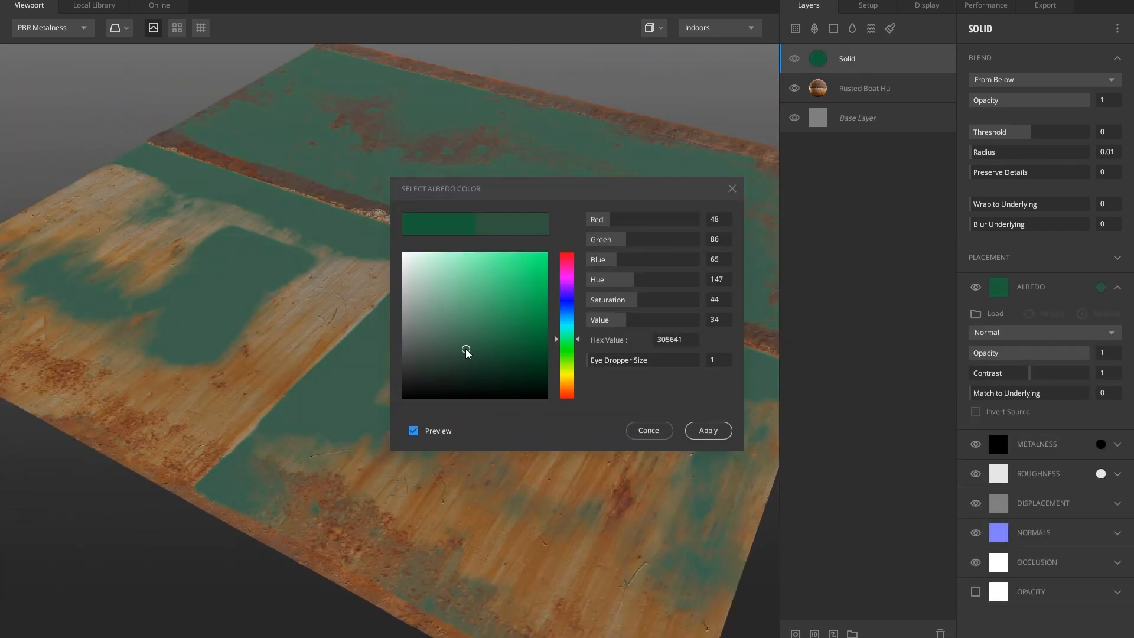
left_click(710, 436)
Change the green solid layer's blend mode to Opacity Masked and set Wrap to Underlying to 1.
scroll(427, 367, "down", 3)
left_click_drag(427, 367, 498, 405)
left_click(998, 80)
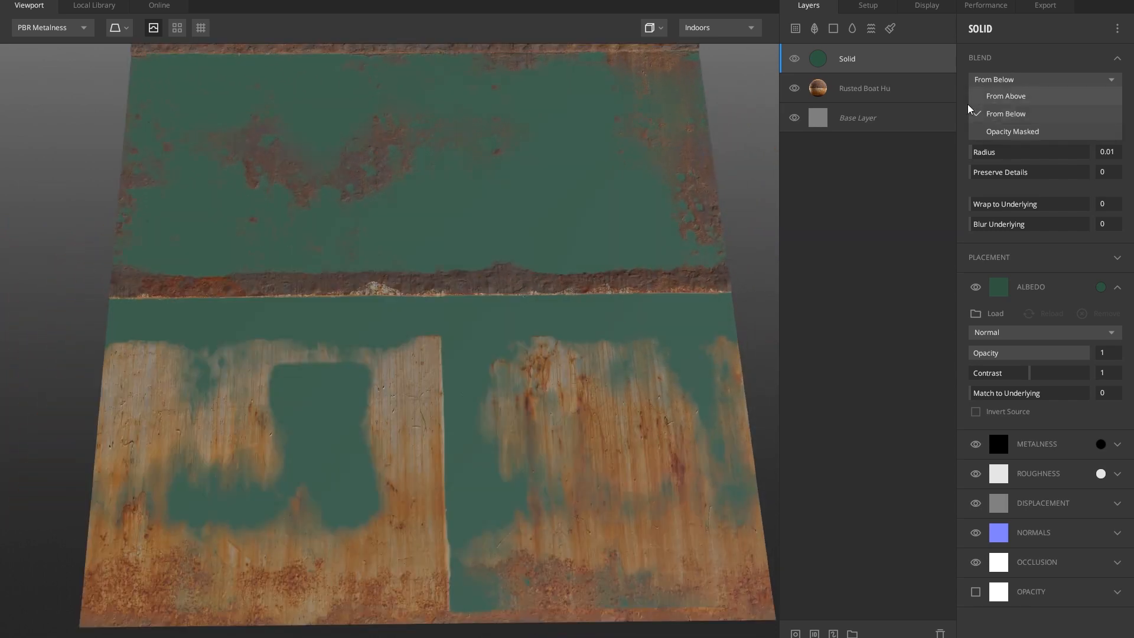
left_click(1010, 131)
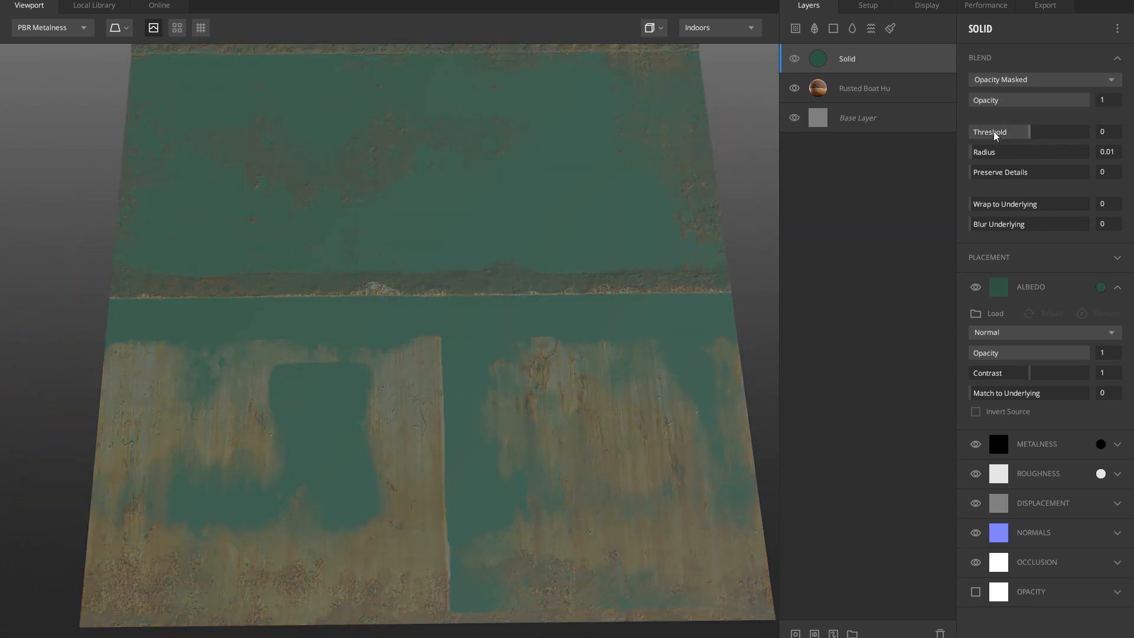
left_click(1001, 204)
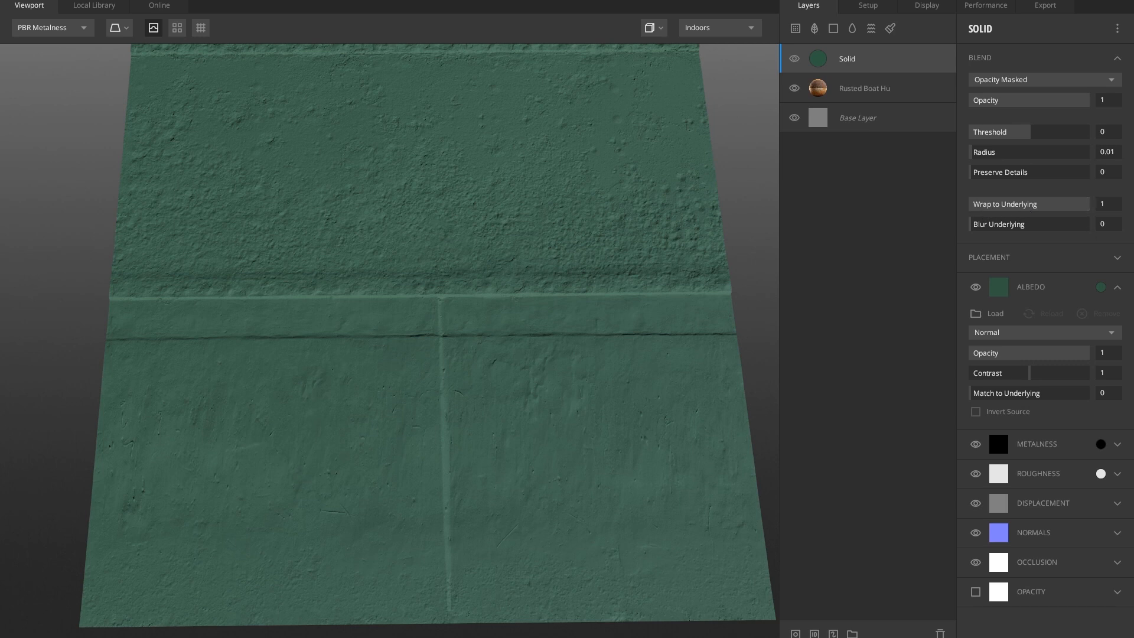
Add a mask stack to the green solid layer with a Map component sourced from the Rusted Boat Hull 2X2 M albedo.
right_click(843, 61)
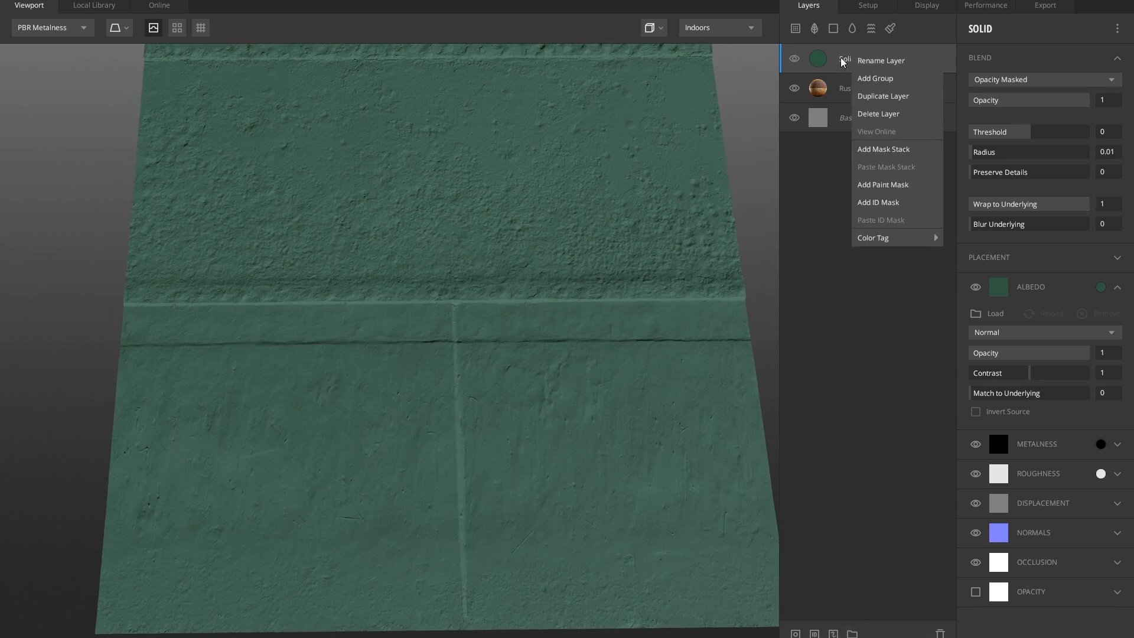
left_click(877, 149)
left_click(972, 28)
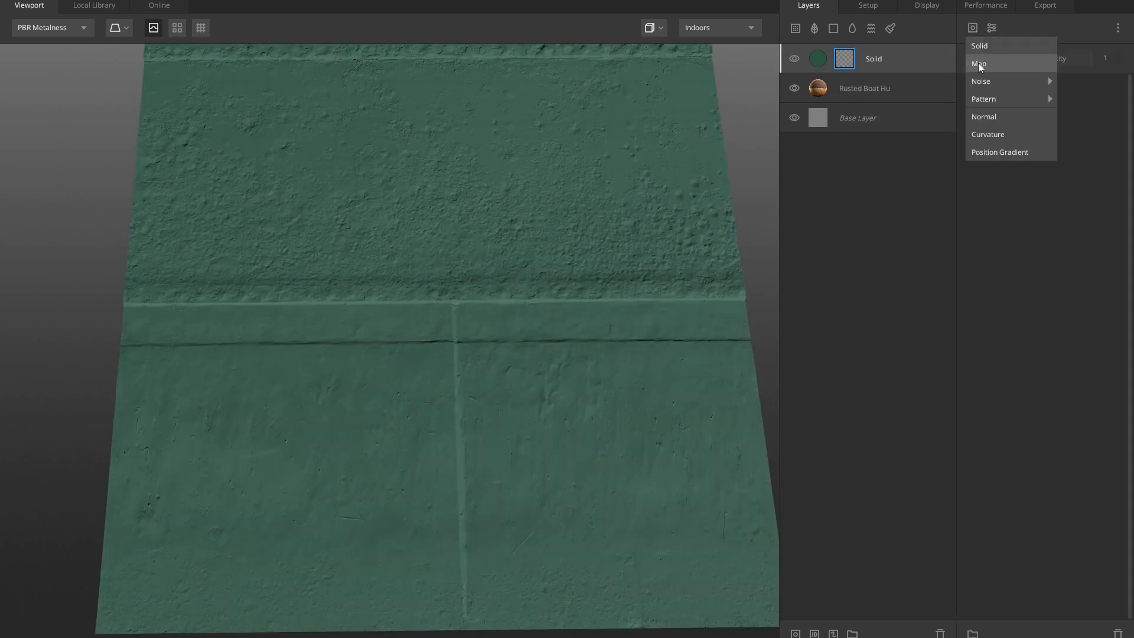
left_click(976, 61)
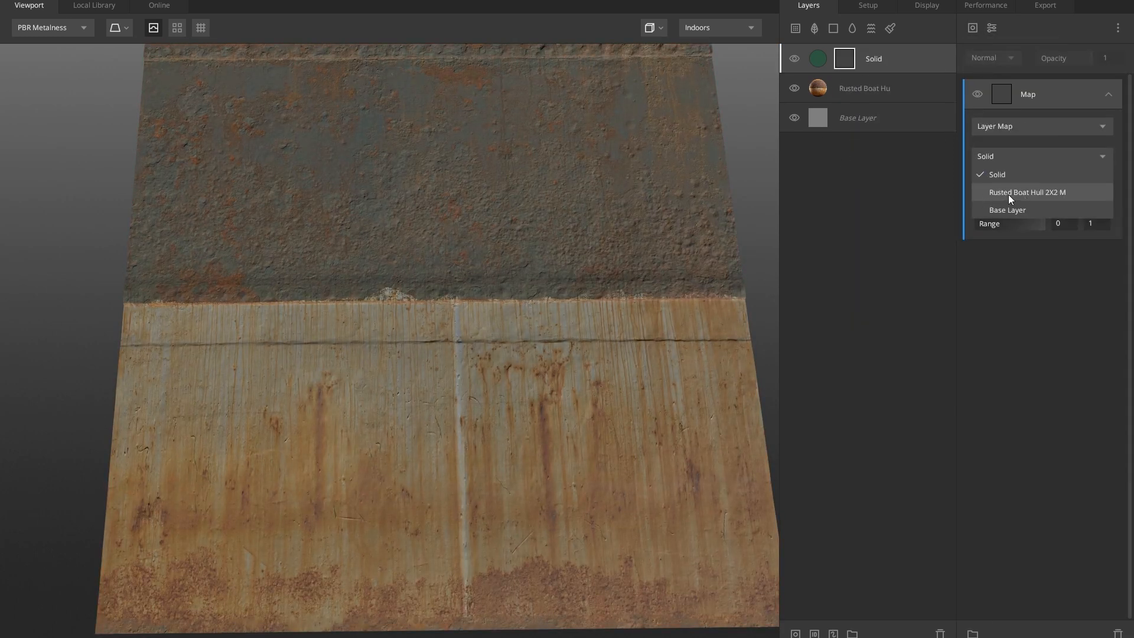
left_click(1022, 194)
left_click(984, 180)
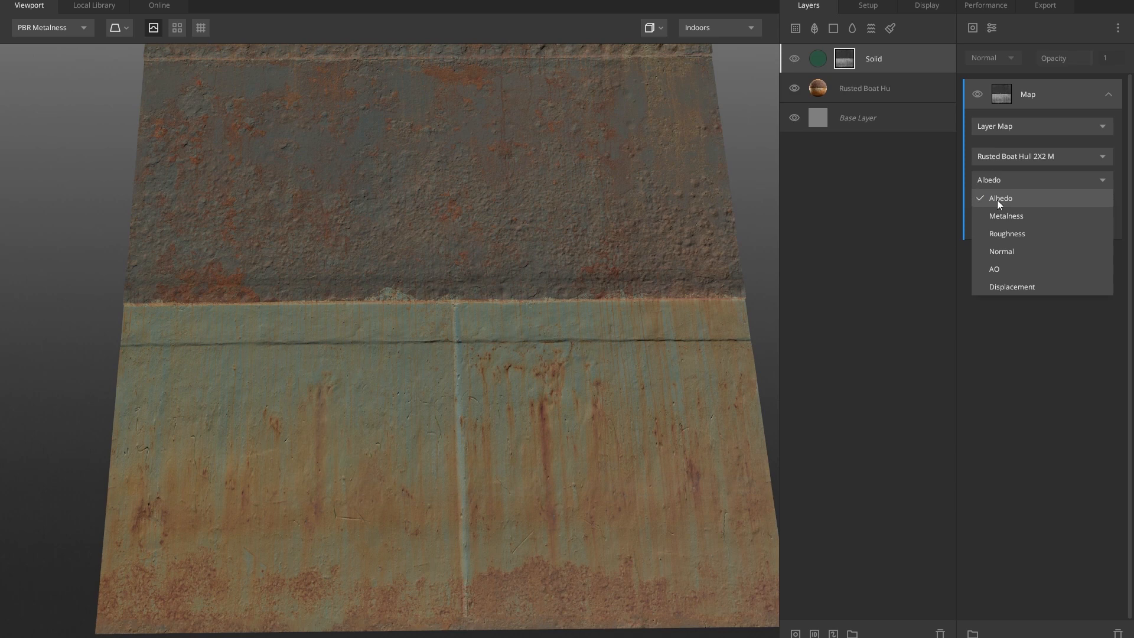
left_click(997, 200)
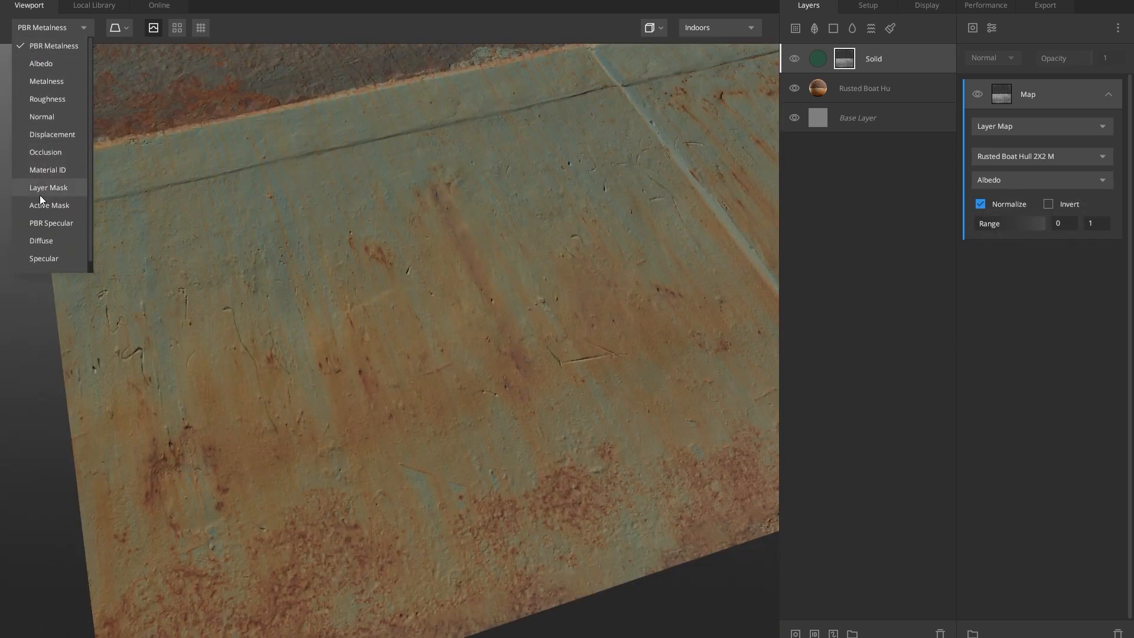
Narrow the map mask's range to 0.431–0.621 while viewing the active mask, and return the viewport to PBR Metalness.
left_click(42, 205)
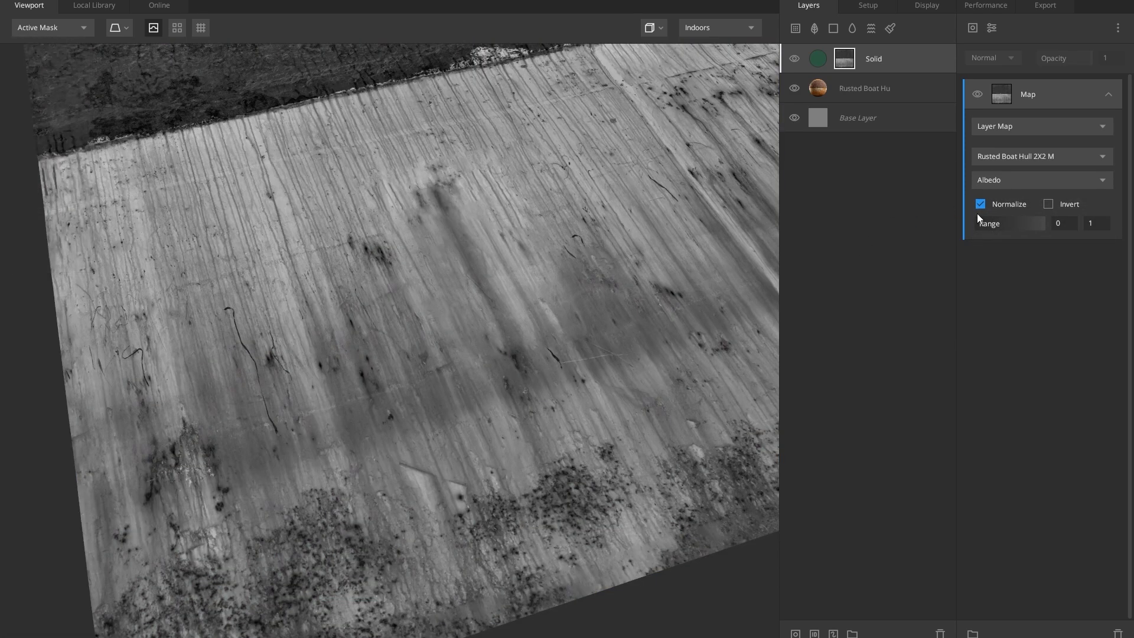
left_click_drag(977, 225, 1014, 225)
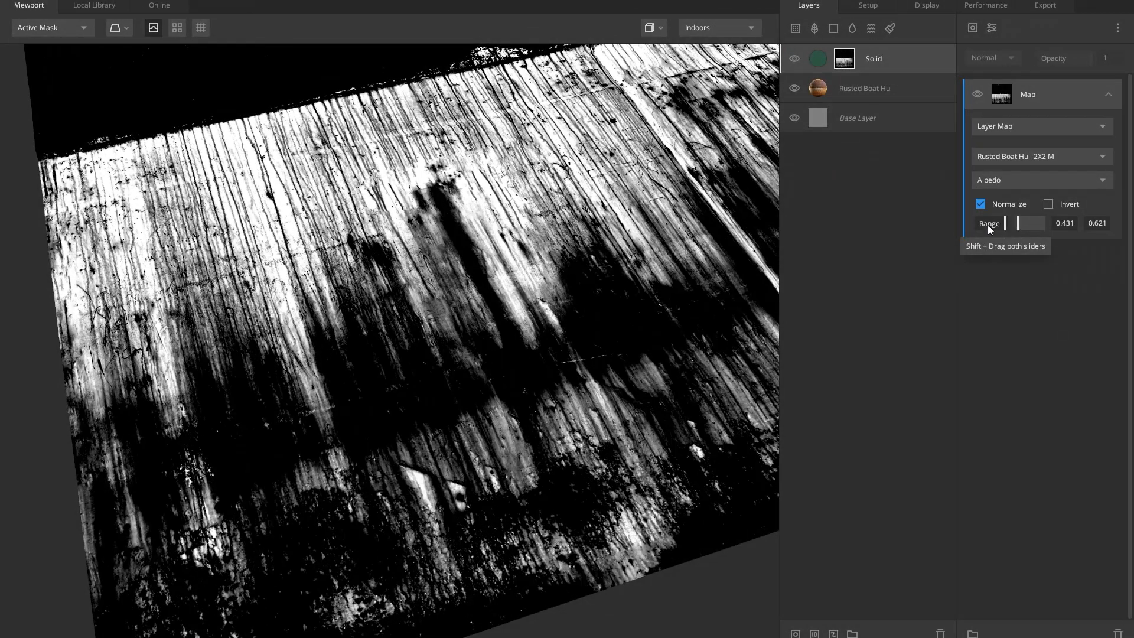
left_click(56, 27)
left_click(37, 50)
left_click_drag(197, 117, 360, 349)
Duplicate the masked green solid layer, set the copy's albedo to black and adjust its mask range to about 0.276–0.448.
right_click(873, 63)
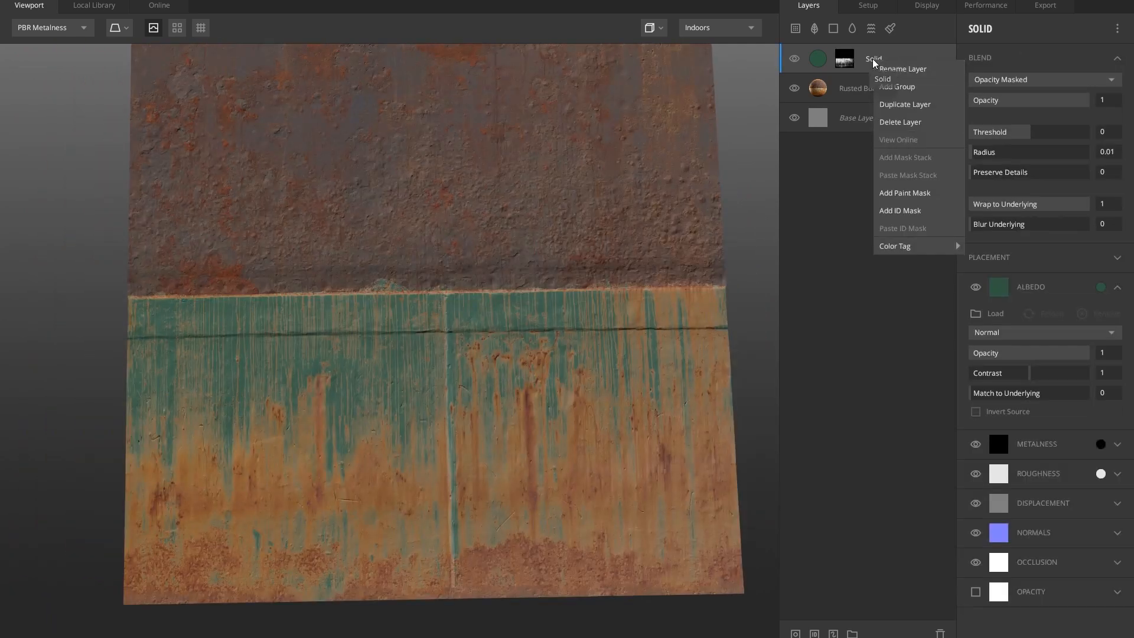
left_click(904, 104)
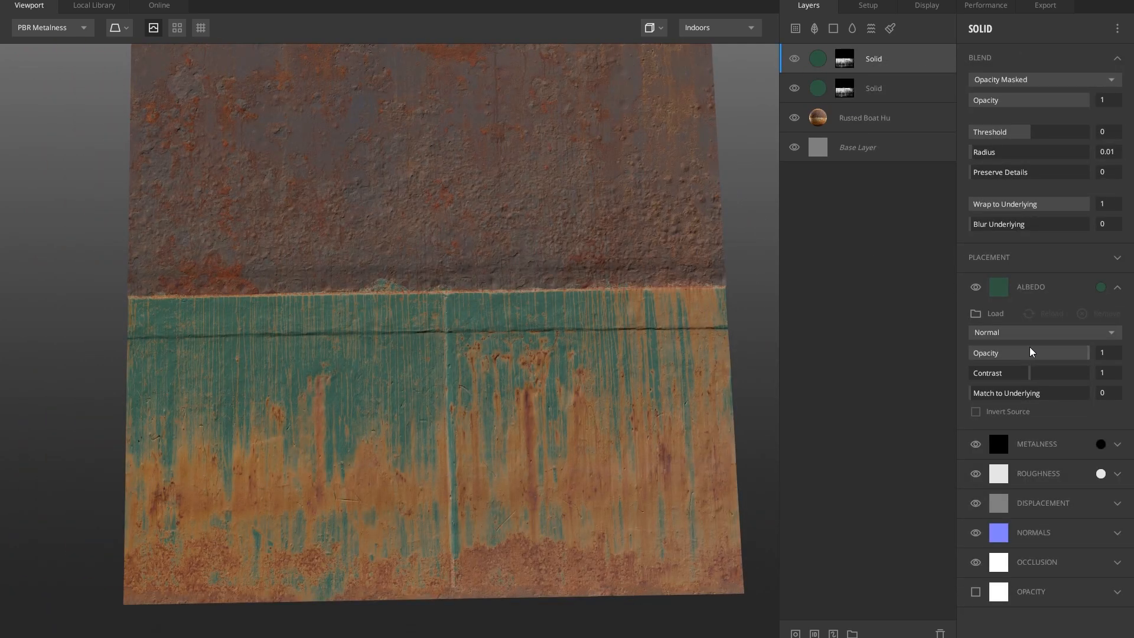
left_click(1100, 287)
left_click_drag(414, 358, 369, 420)
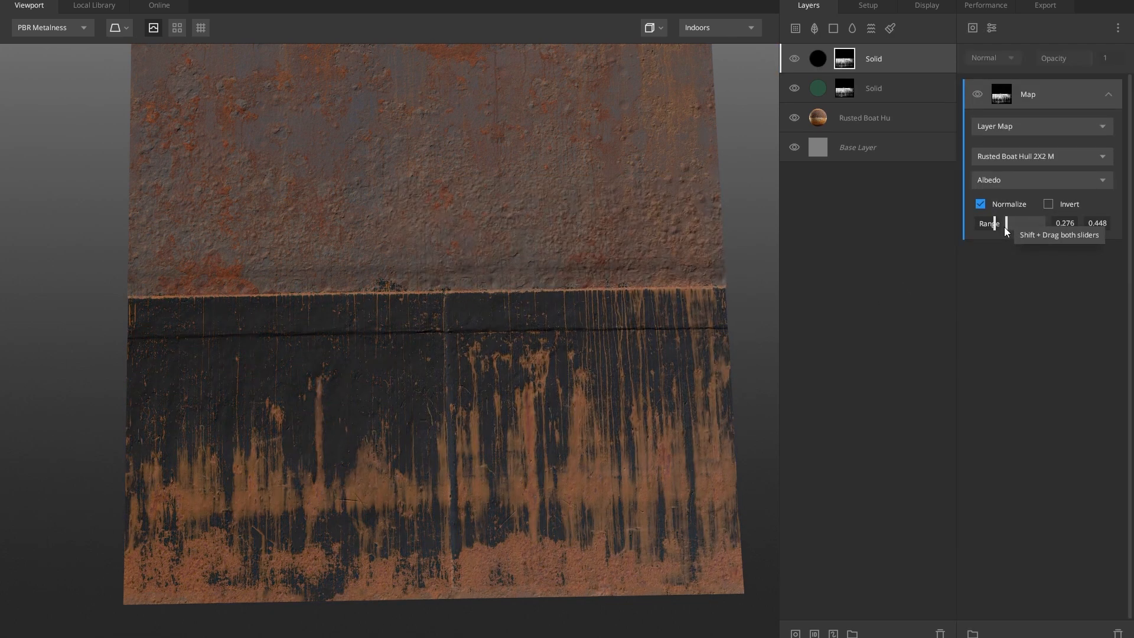
left_click_drag(1004, 227, 1008, 226)
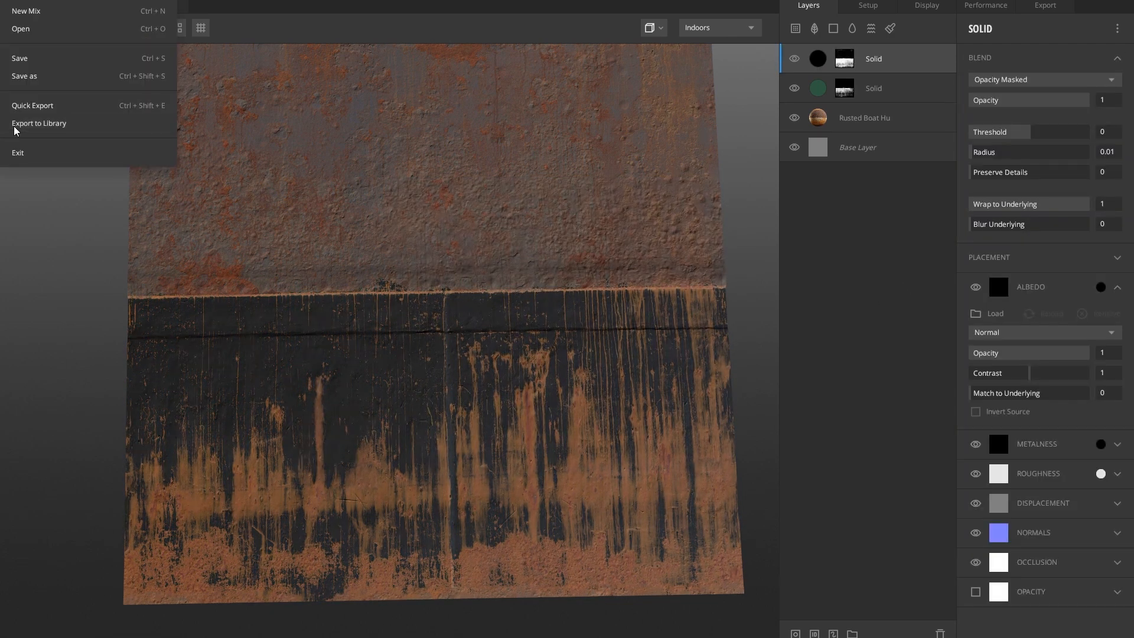
Export the mix to the library and review the Boat Hull Rusted Black, Green and Rusted Green mixes in Quixel Bridge's local Mixer assets.
left_click(13, 126)
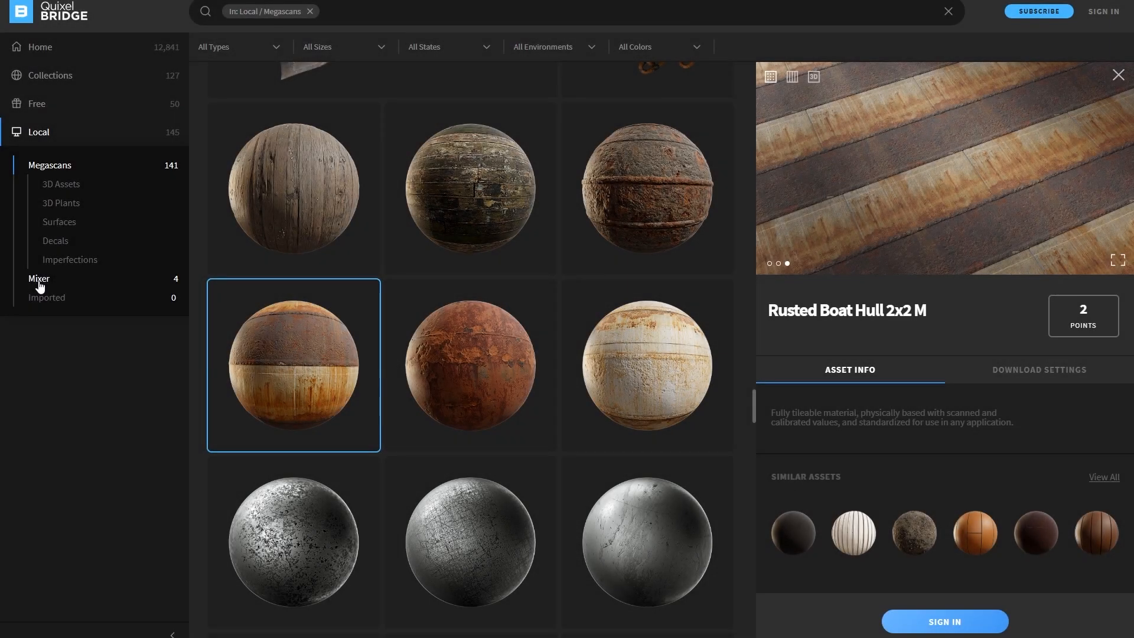
left_click(39, 278)
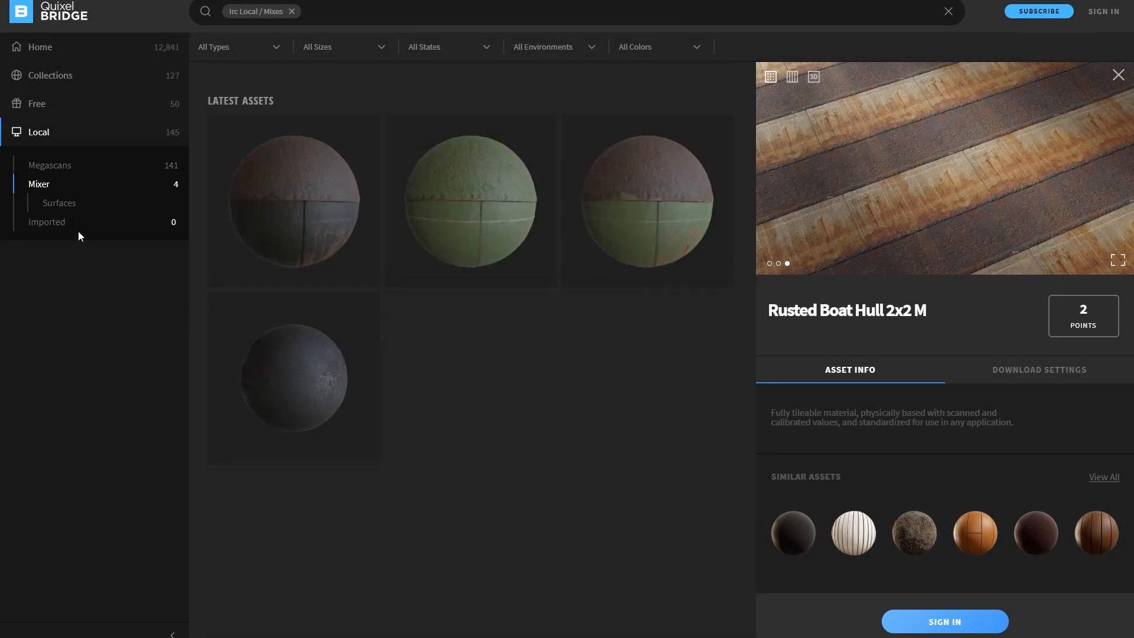
left_click(376, 223)
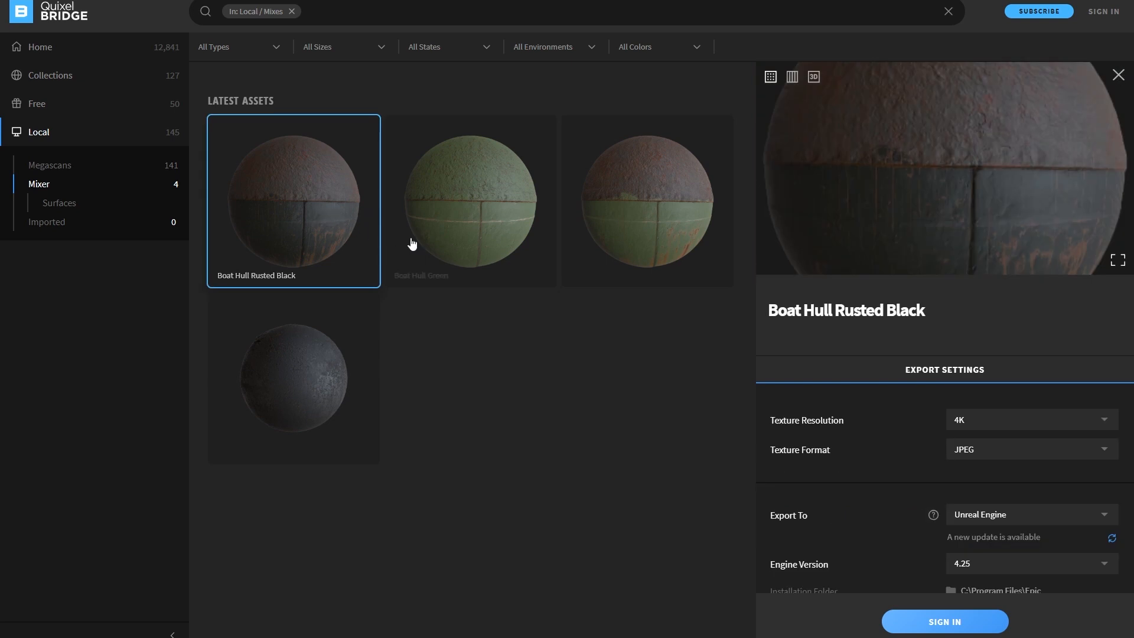
left_click(490, 222)
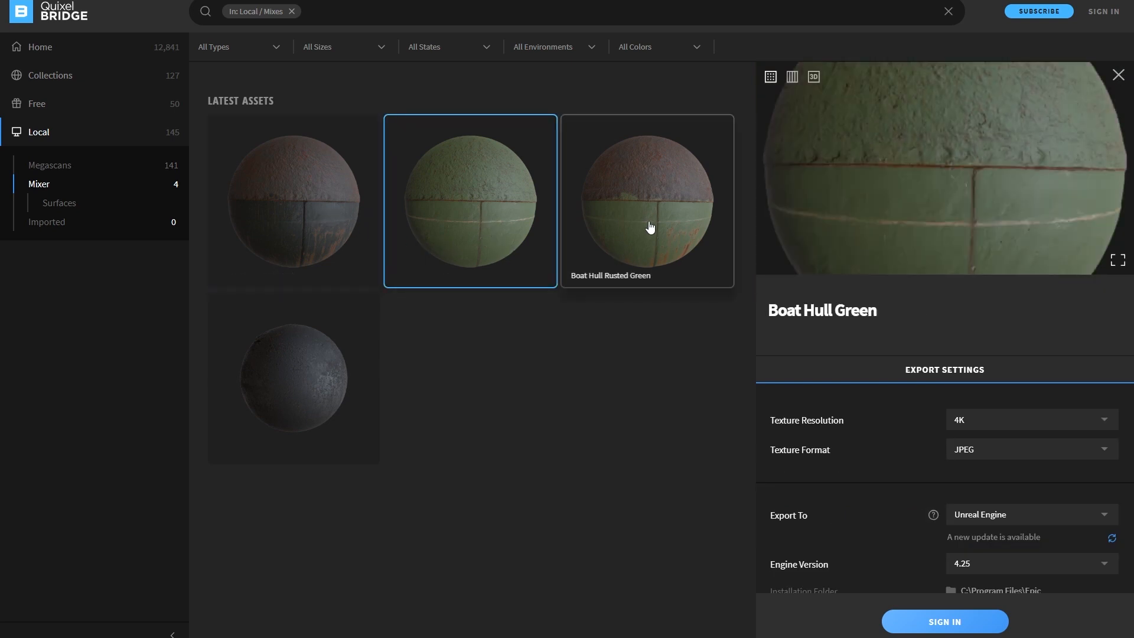
left_click(650, 226)
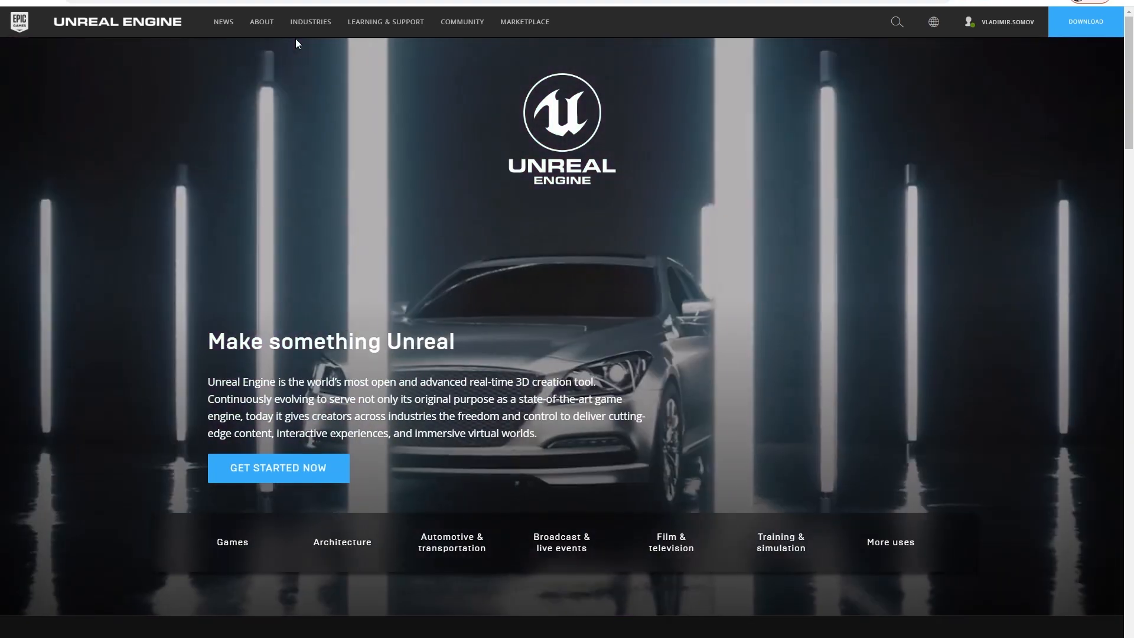
Switch to the Unreal Engine website and look through its Get Started page and the free Unreal Online Learning video courses.
mouse_move(338, 28)
mouse_move(374, 23)
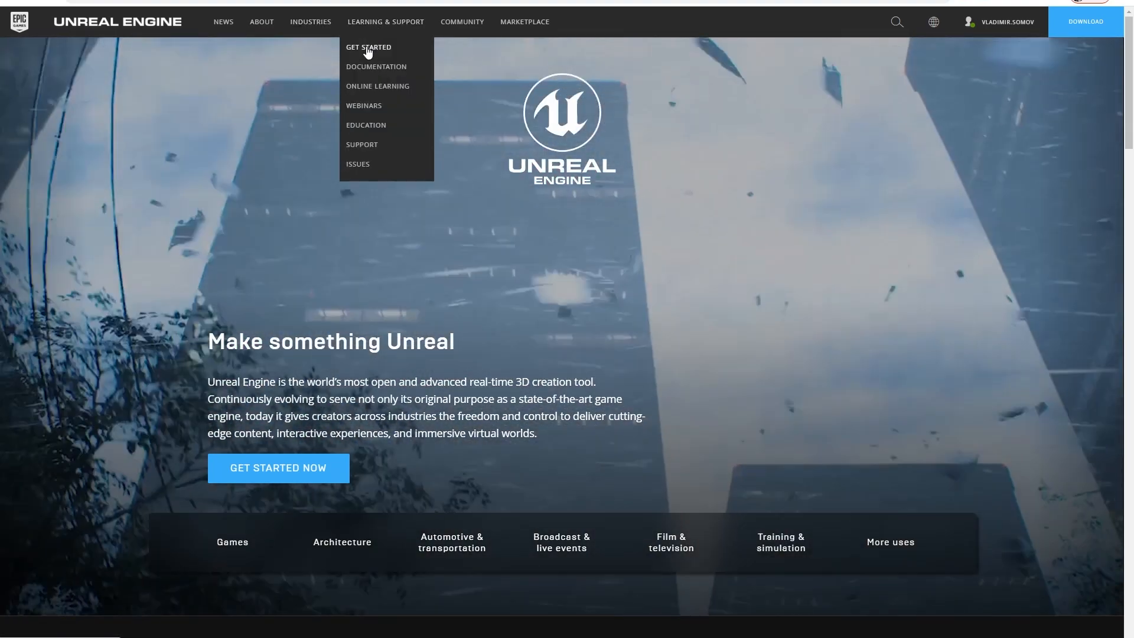
left_click(368, 51)
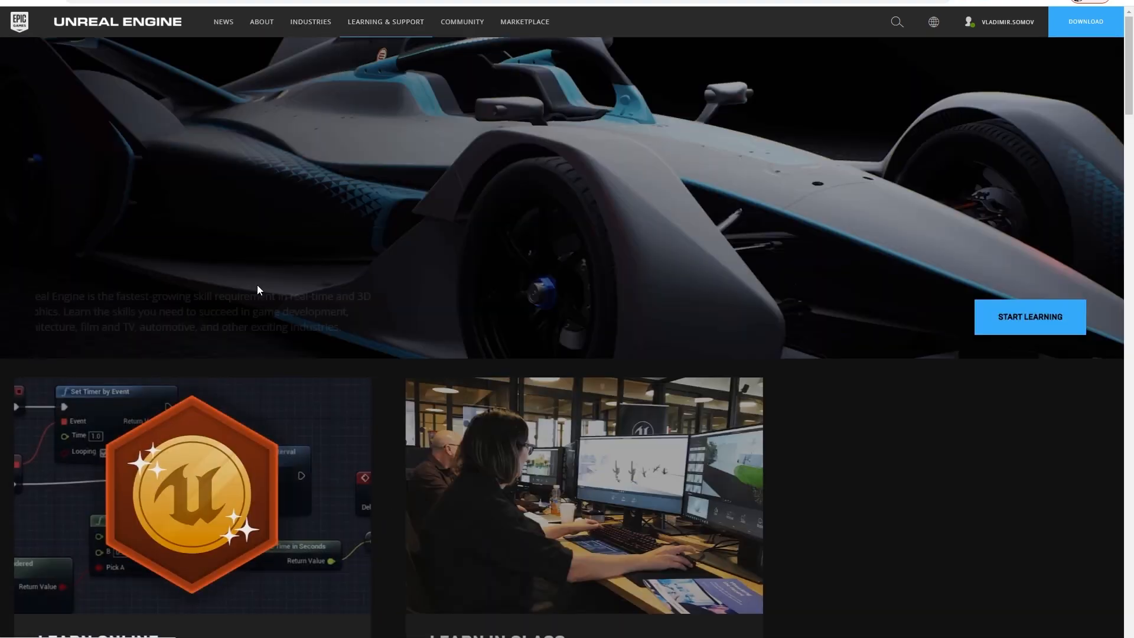
left_click(1009, 317)
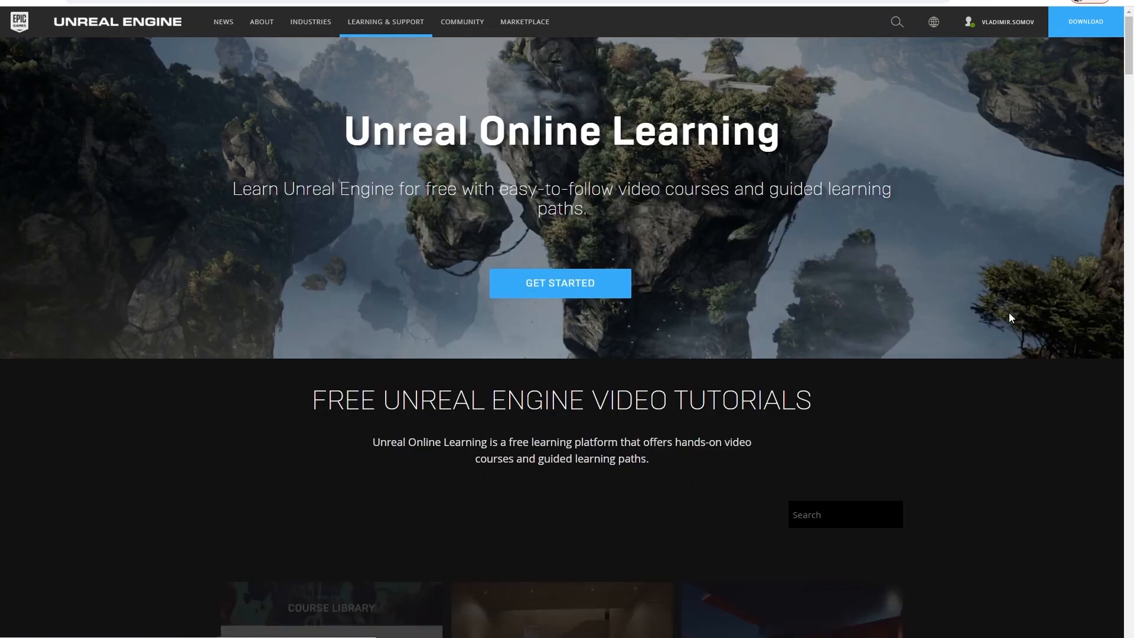
scroll(561, 325, "down", 1)
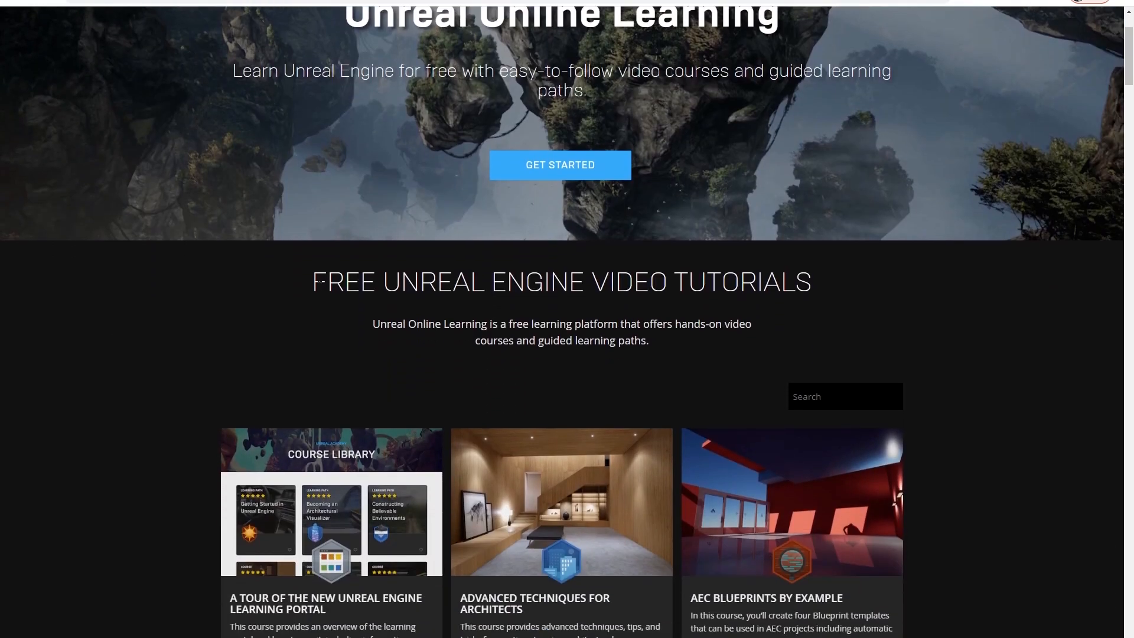
scroll(319, 282, "up", 1)
left_click_drag(313, 341, 848, 398)
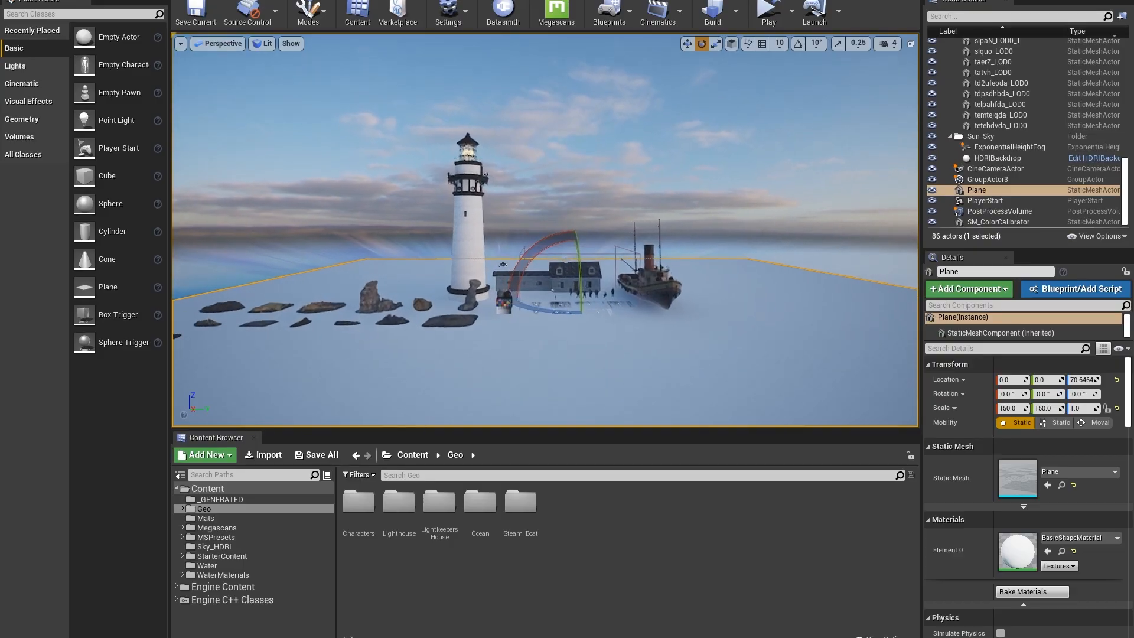
In Unreal Editor, move closer to the lighthouse scene, search the project settings for "normal" and inspect the GBuffer Format options.
key("w")
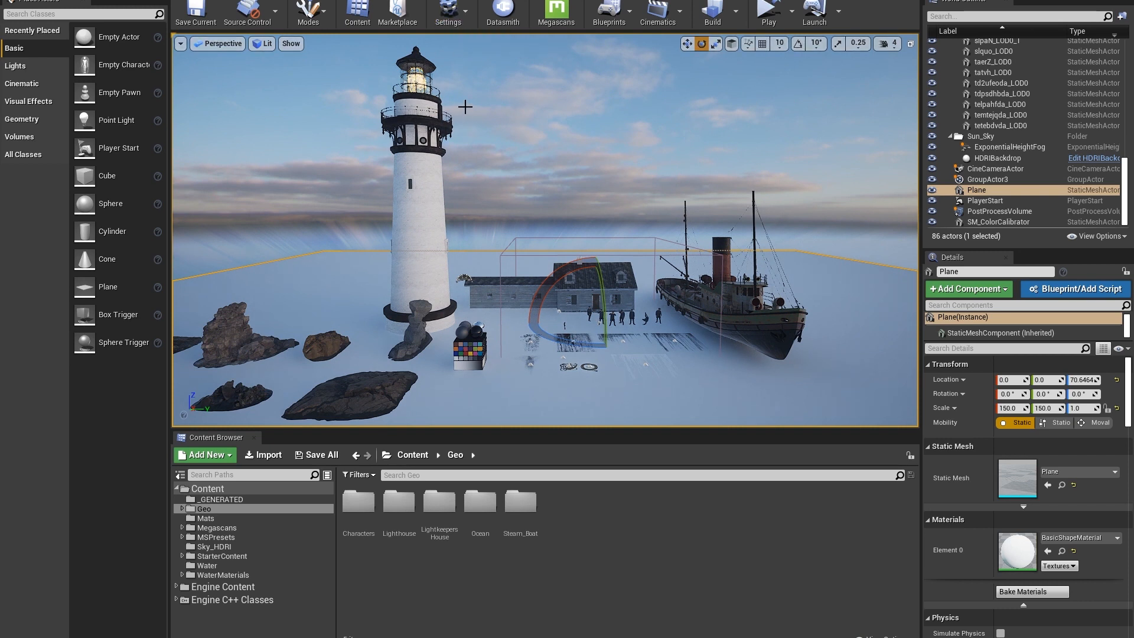
left_click(459, 15)
left_click(468, 56)
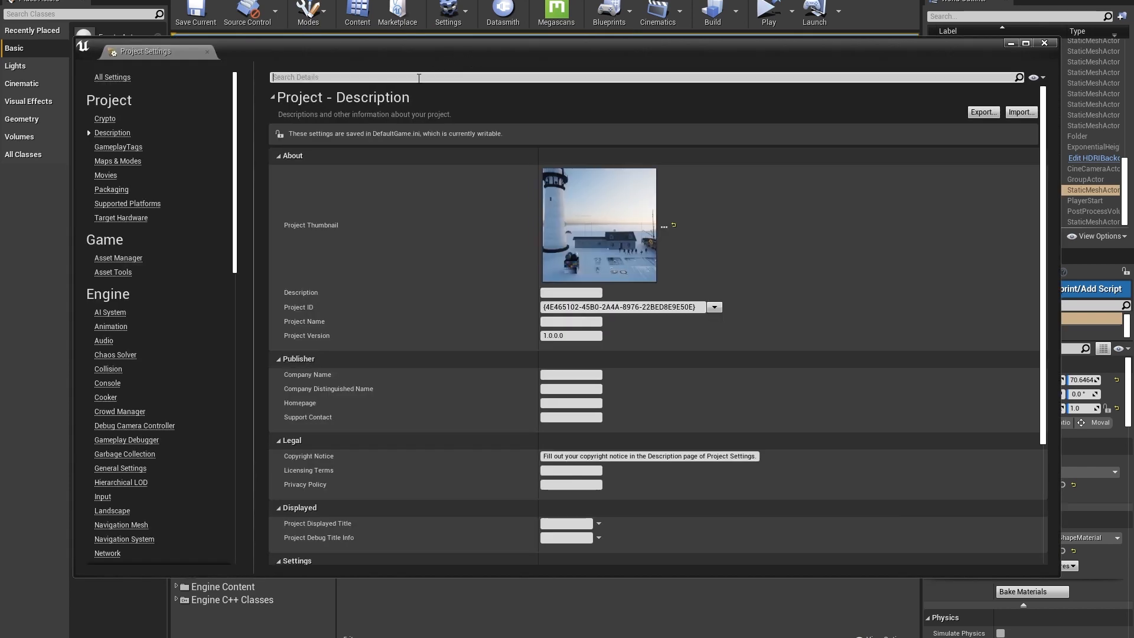
left_click(419, 78)
type("normal")
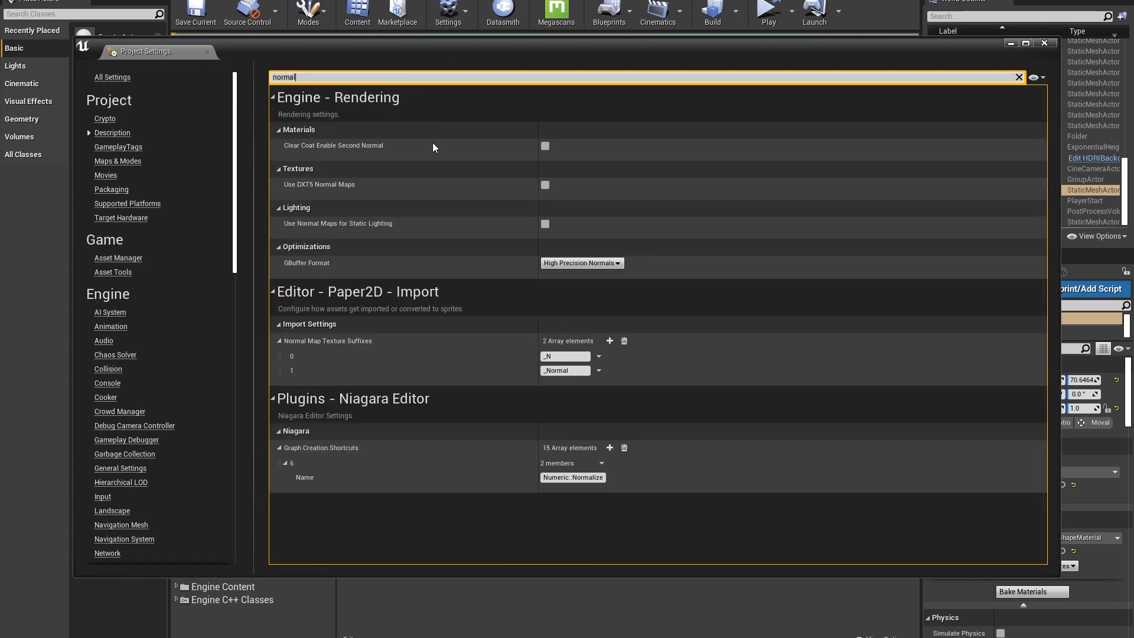
left_click(582, 263)
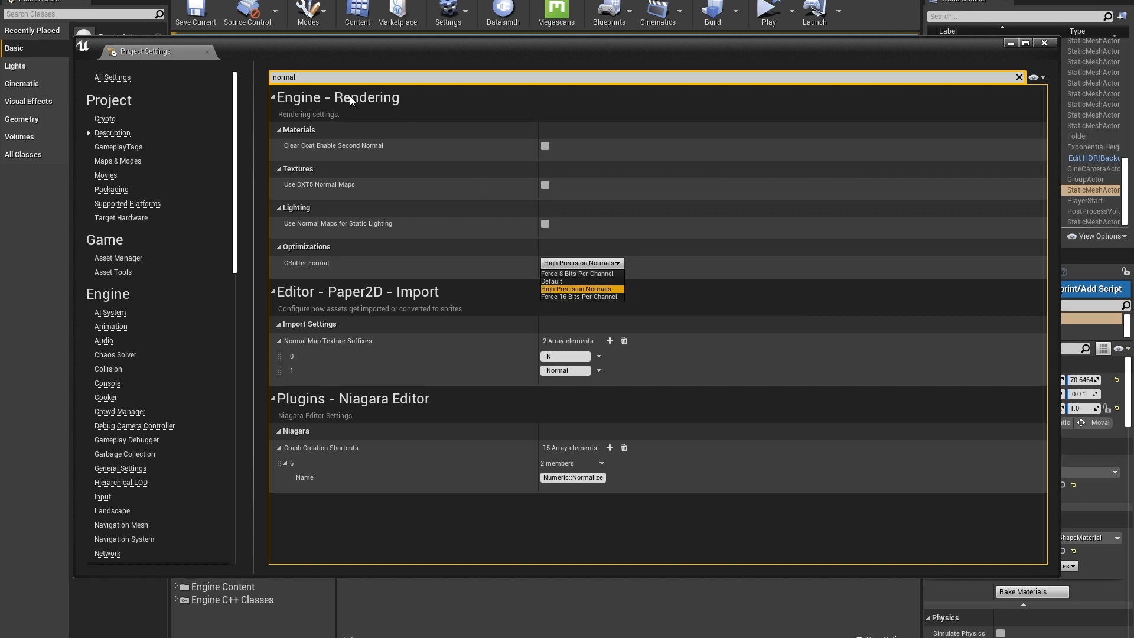
Search the project settings for "static" and "texture" to check the Allow Static Lighting and Texture Streaming options.
left_click(313, 79)
key("BackSpace")
type("static")
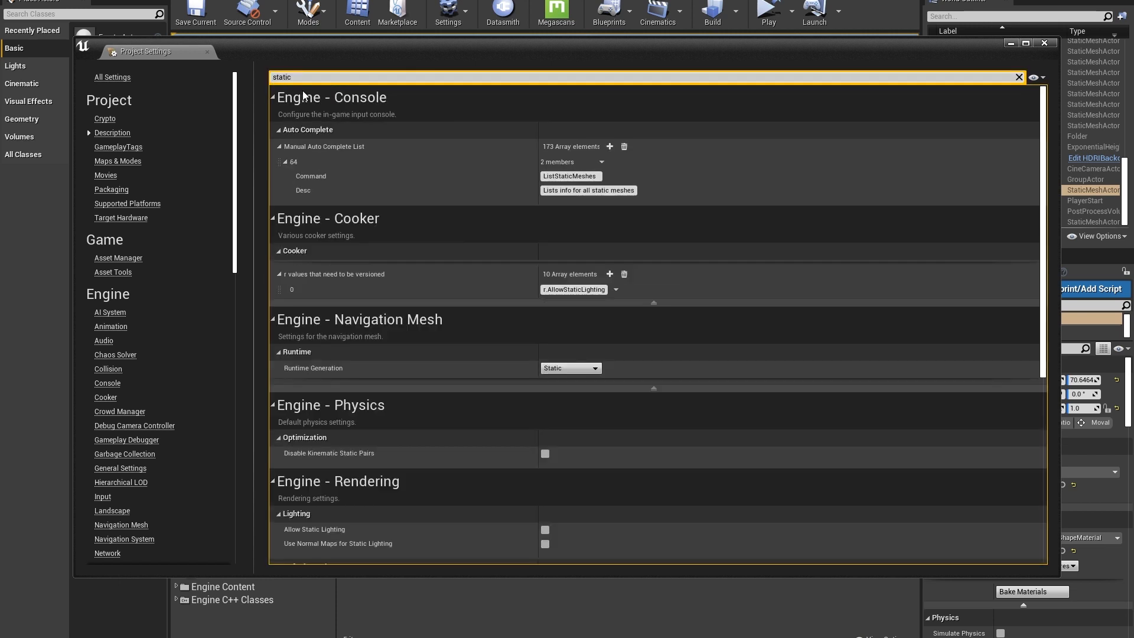
scroll(449, 384, "down", 3)
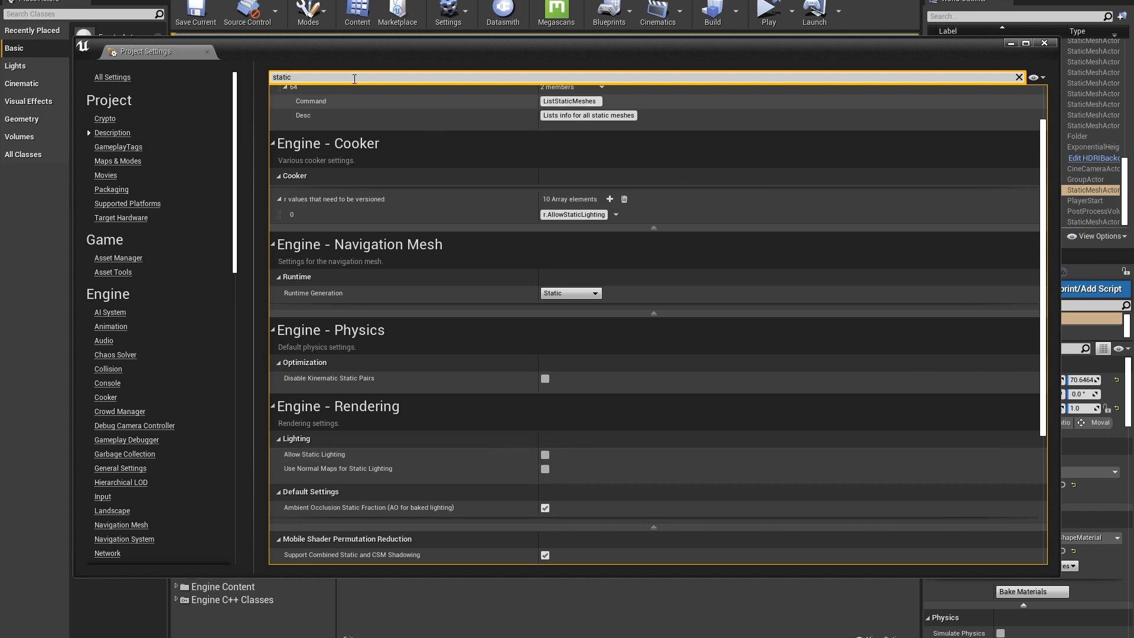
type("texture")
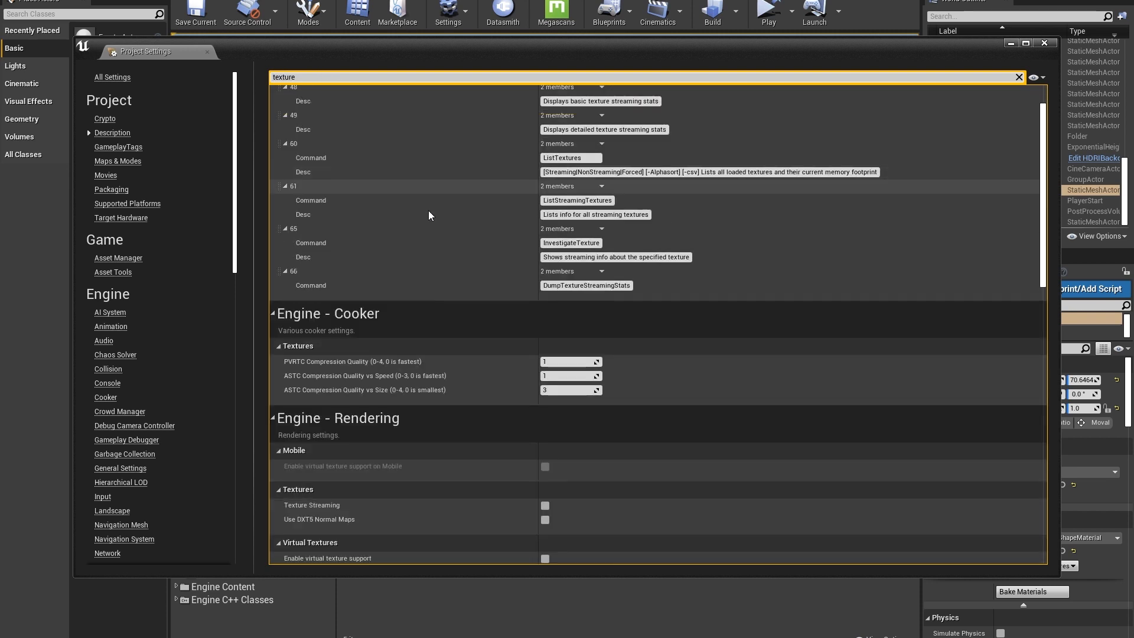
scroll(494, 456, "down", 3)
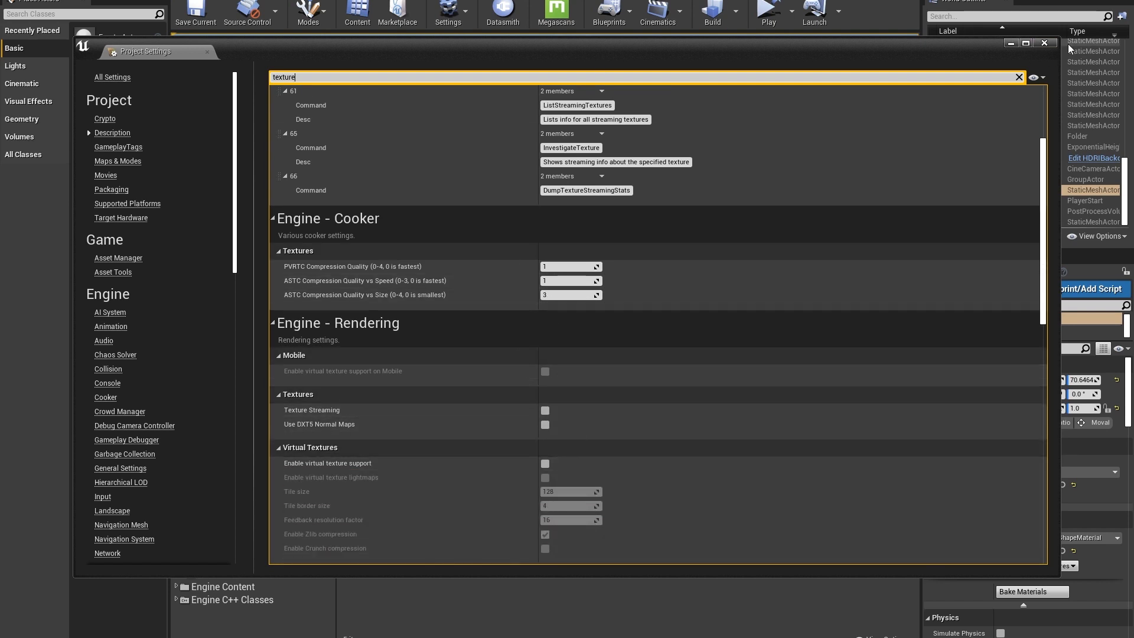
Close the project settings and rotate the HDRI Backdrop to about 130° around Z, placing the sun behind the color calibrator.
left_click(1046, 41)
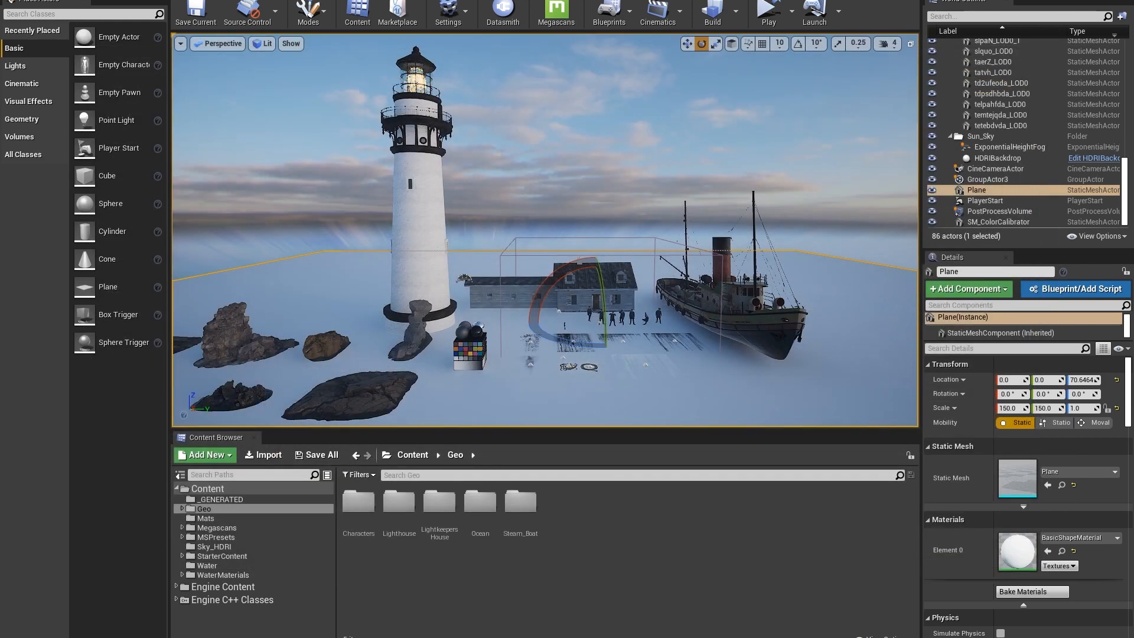
key("r")
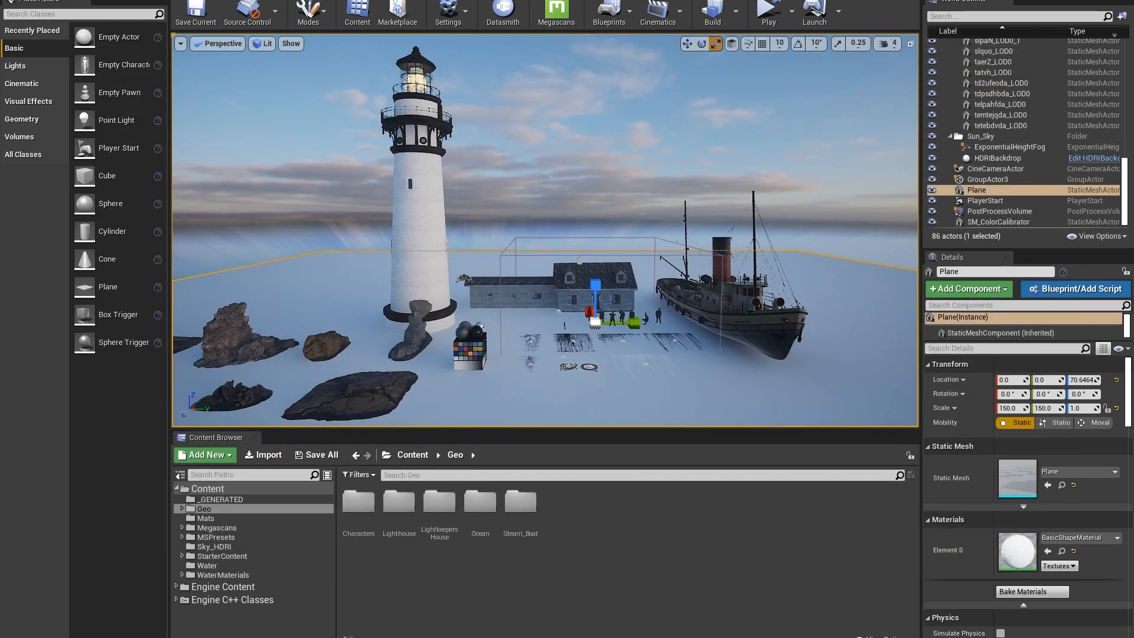
left_click(587, 197)
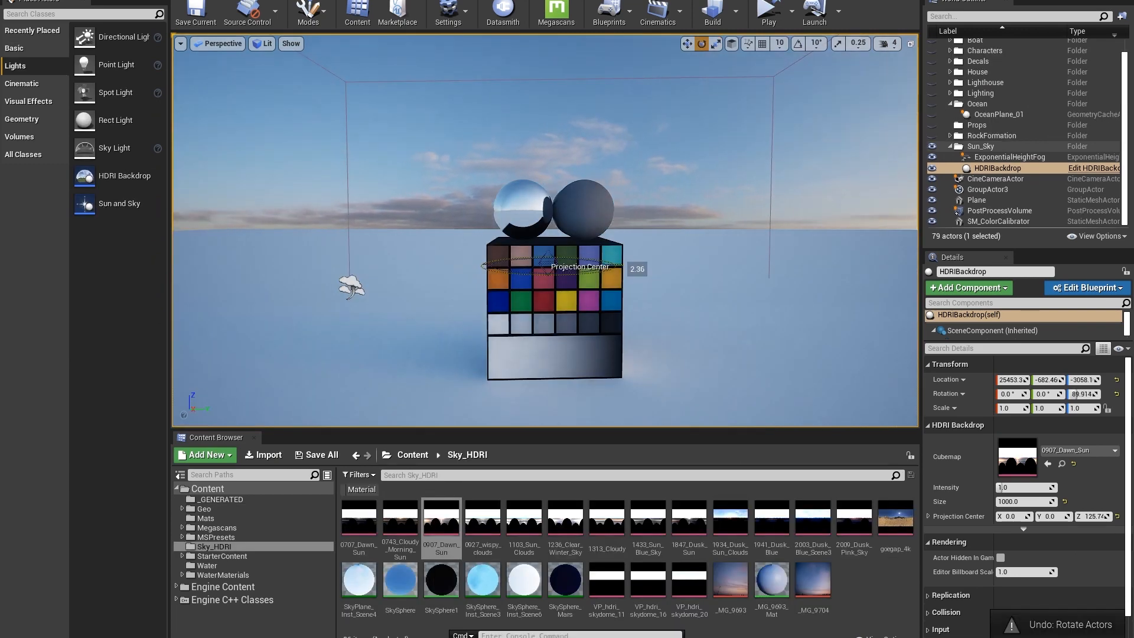
mouse_move(620, 266)
left_mouse_down()
mouse_move(639, 272)
mouse_move(572, 283)
mouse_move(627, 277)
left_mouse_up()
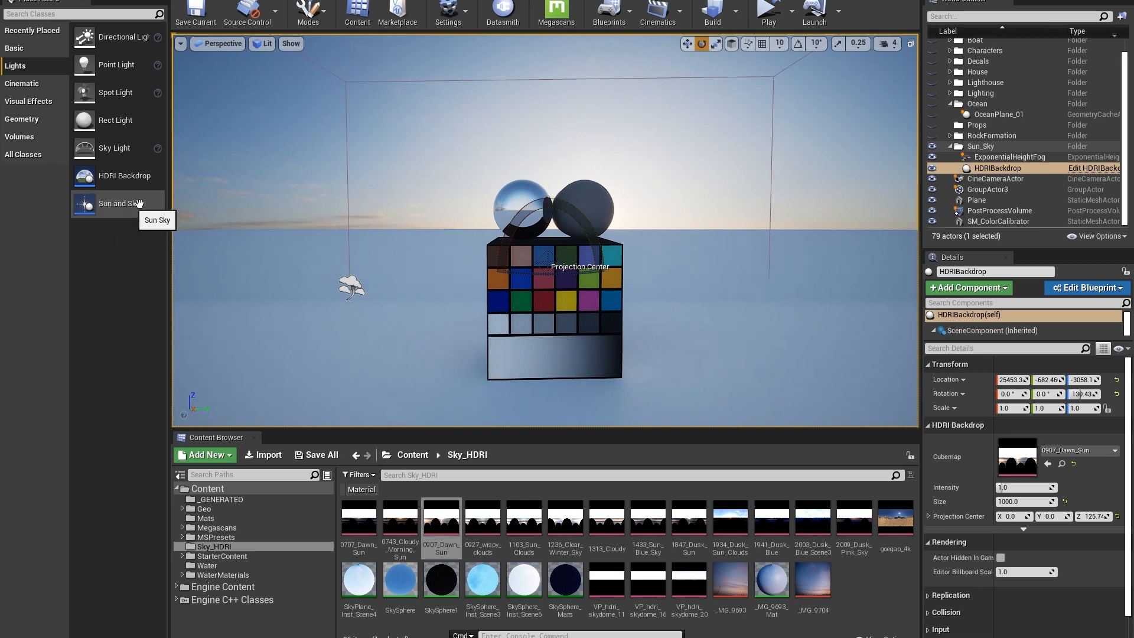
mouse_move(544, 363)
left_mouse_down()
mouse_move(544, 408)
mouse_move(544, 383)
left_mouse_up()
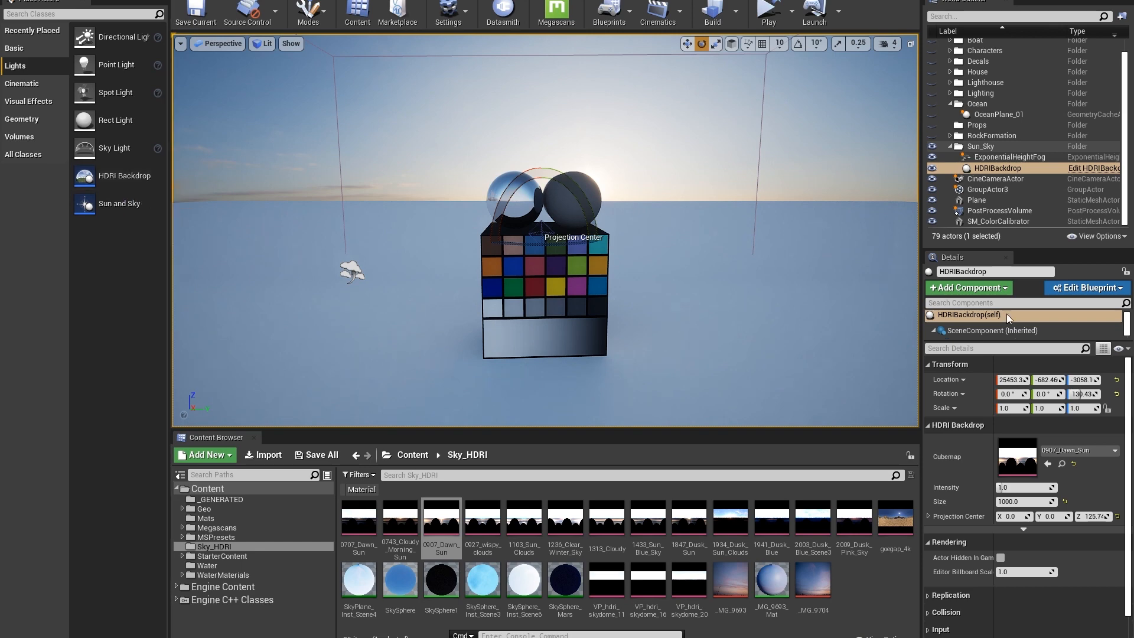
Expand the HDRI Backdrop's component list to look at its components, reselect the backdrop and assign 0907_Dawn_Sun as its cubemap.
left_click_drag(1021, 346, 1021, 377)
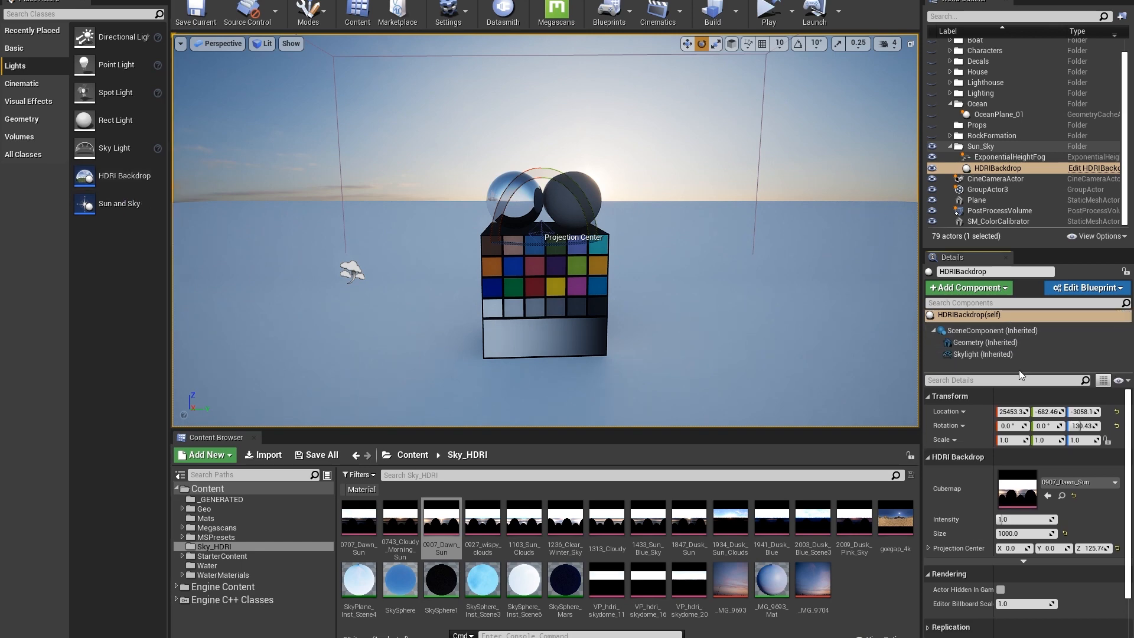
left_click(971, 341)
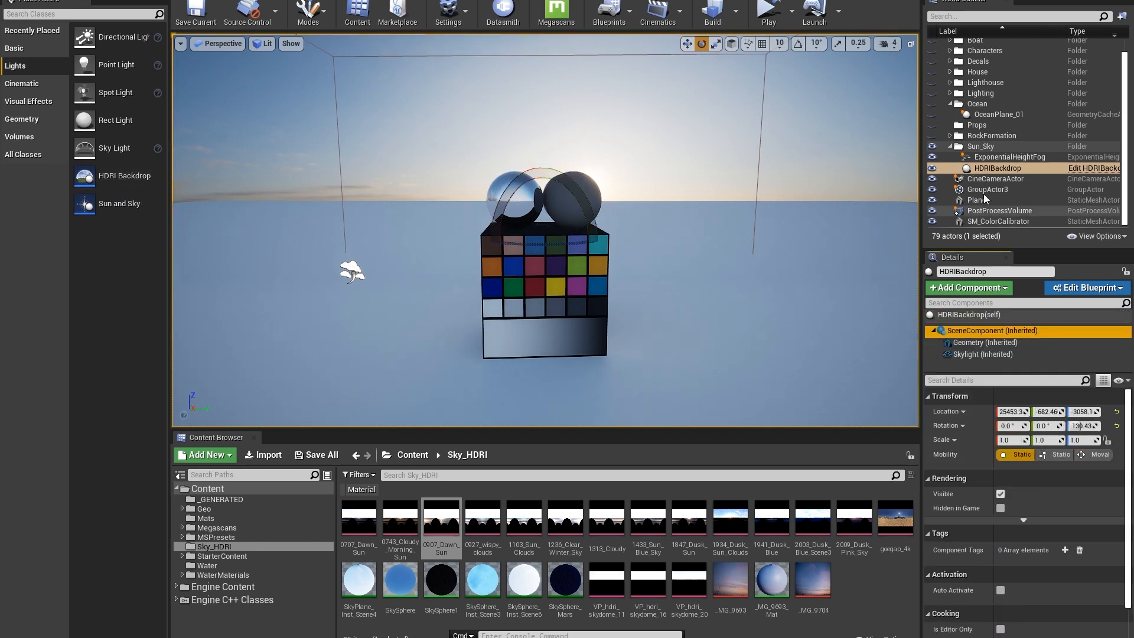
left_click(988, 179)
left_click(988, 169)
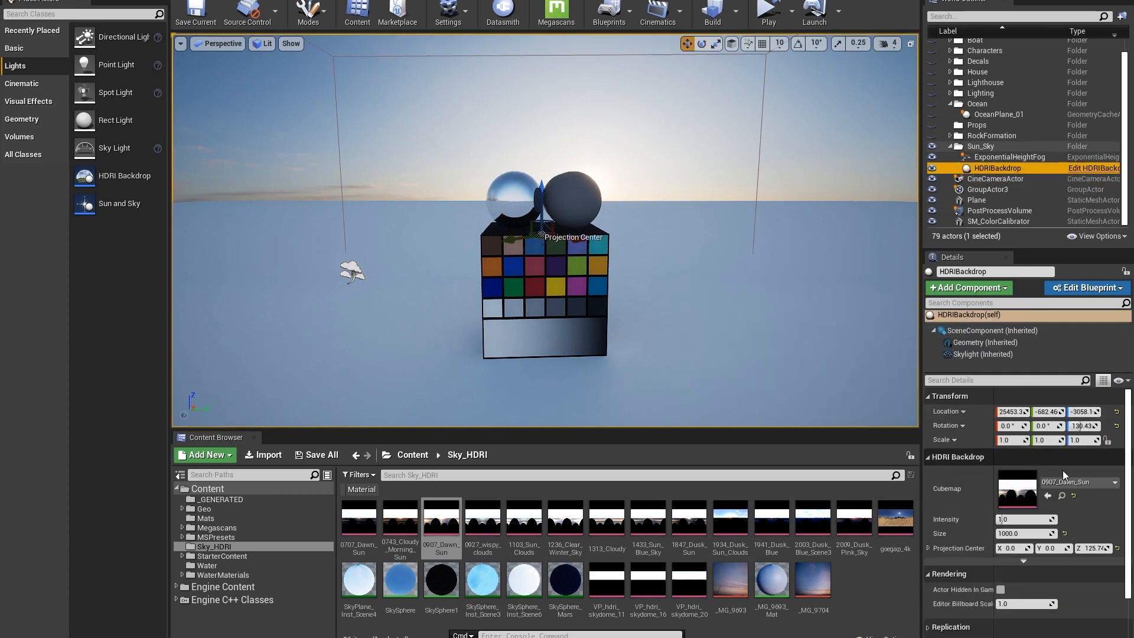
left_click(1047, 495)
left_click_drag(441, 520, 1020, 496)
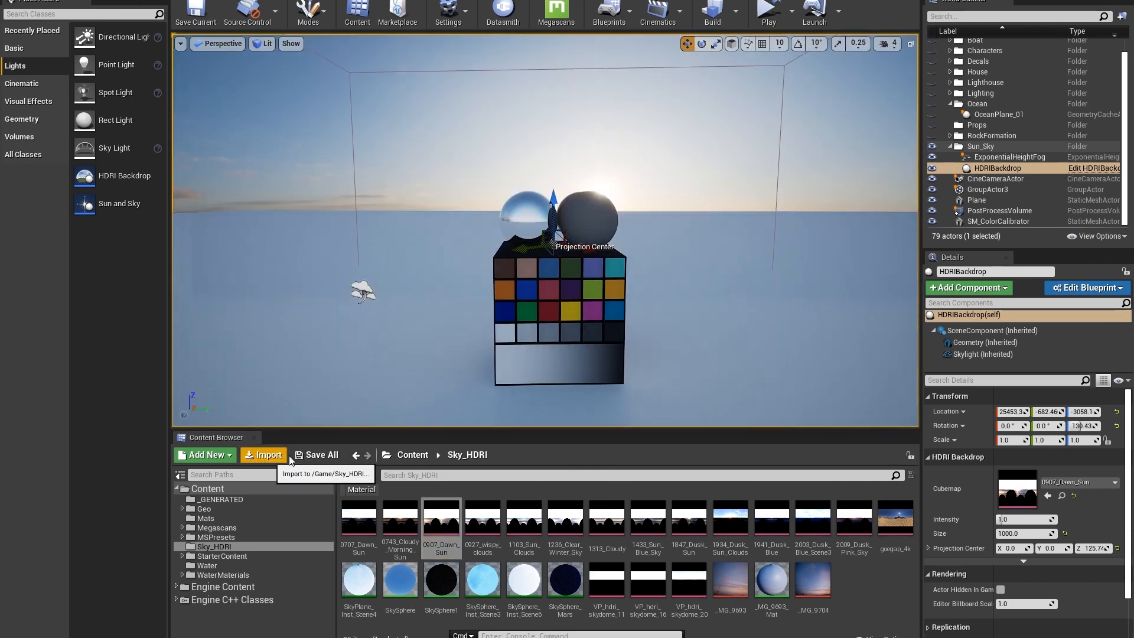
Open the 0927_wispy_clouds texture from the Sky_HDRI folder and inspect its resolution and Mip Gen Settings options.
mouse_move(538, 532)
left_mouse_down()
mouse_move(948, 497)
mouse_move(520, 519)
left_mouse_up()
left_click(489, 517)
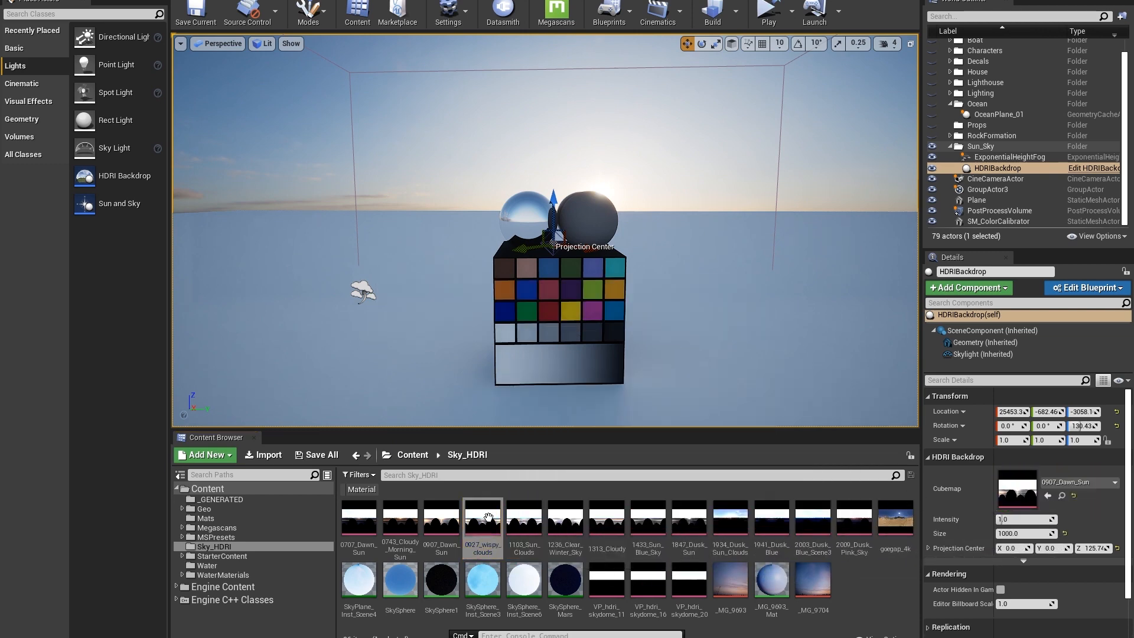
double_click(489, 517)
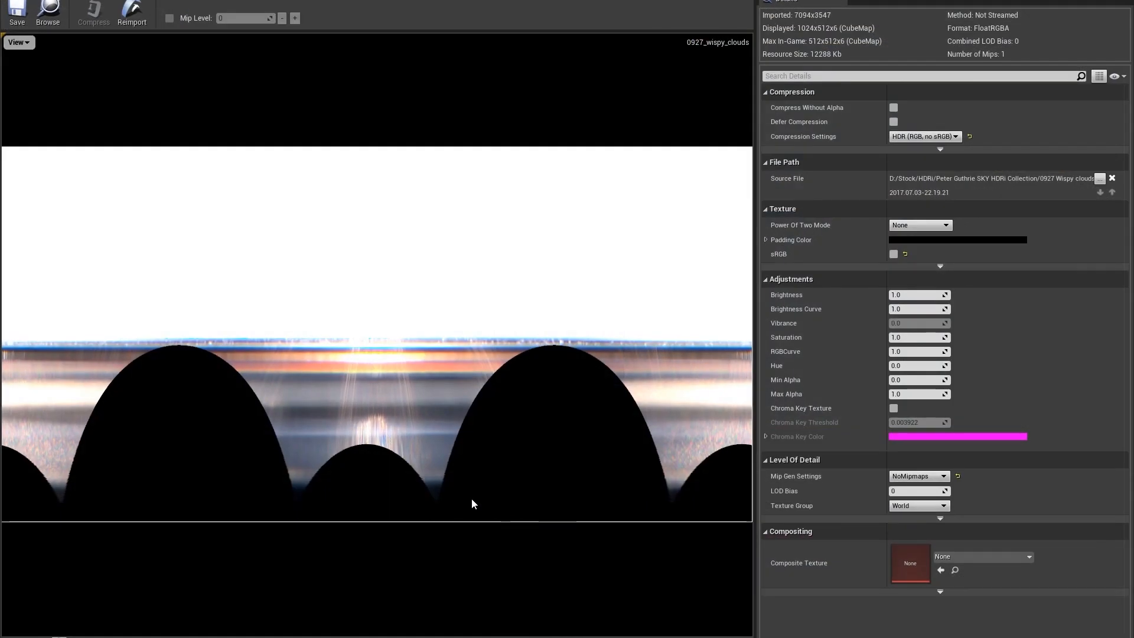
left_click(917, 477)
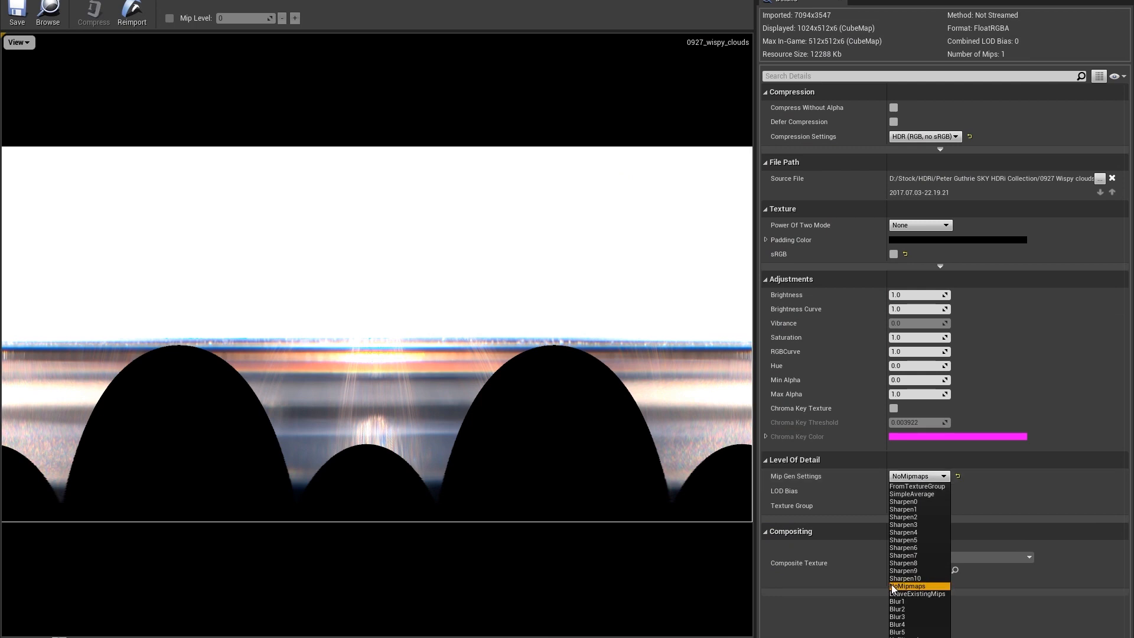
left_click(990, 500)
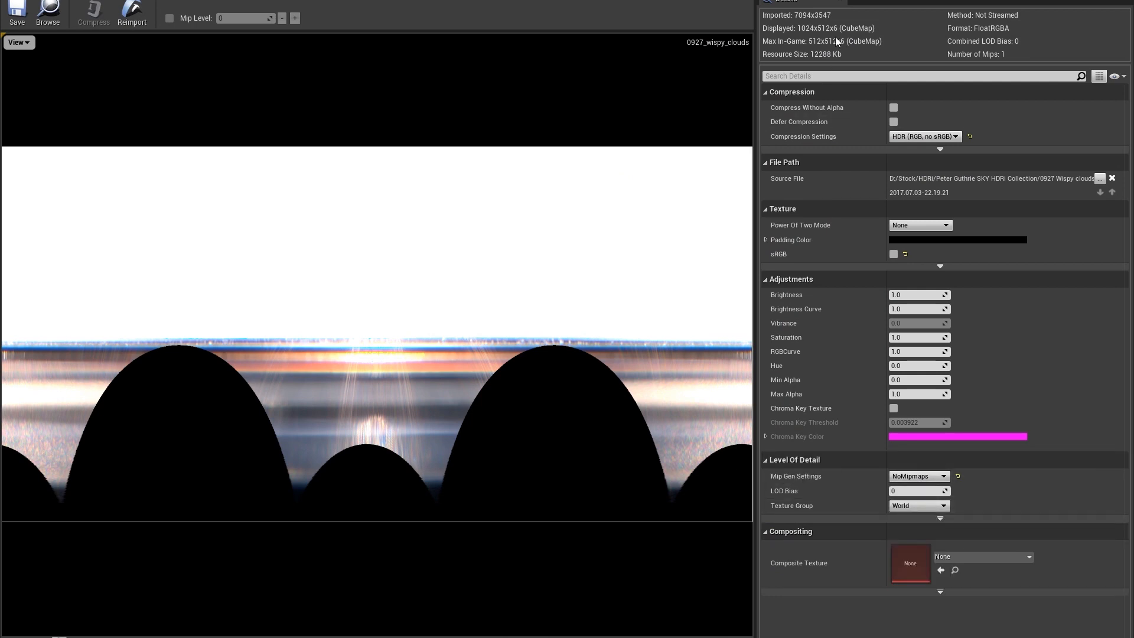
left_click(17, 11)
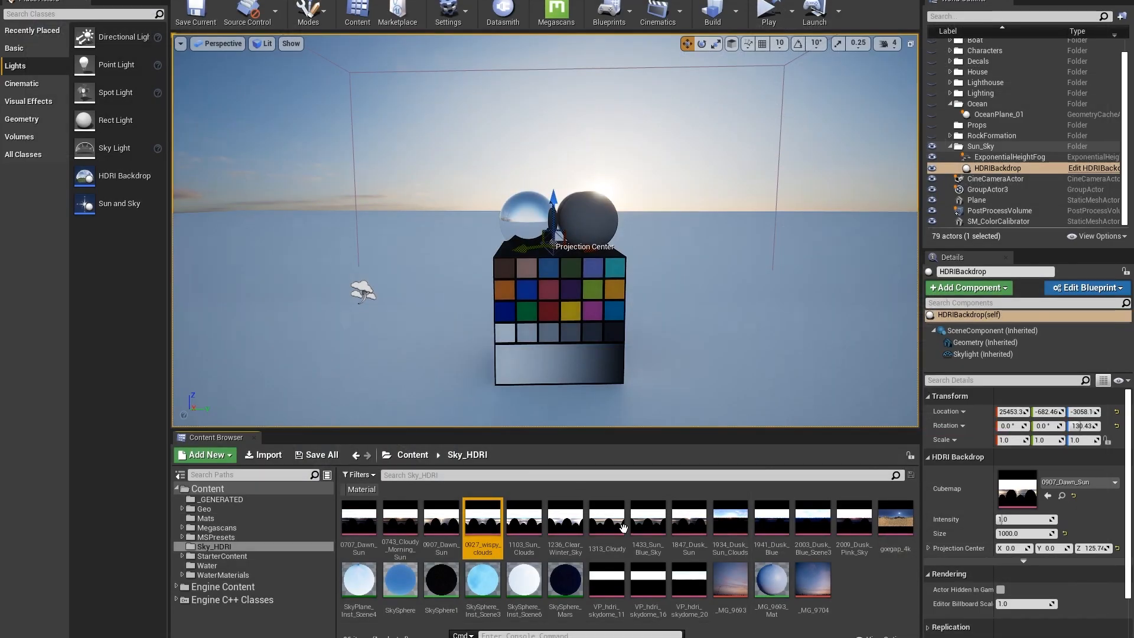
Try 1847_Dusk_Sun and 1433_Sun_Blue_Sky as the backdrop's cubemap, and put 0907_Dawn_Sun back.
left_click_drag(689, 520, 1021, 495)
left_click_drag(648, 519, 1018, 496)
left_click_drag(441, 519, 1019, 496)
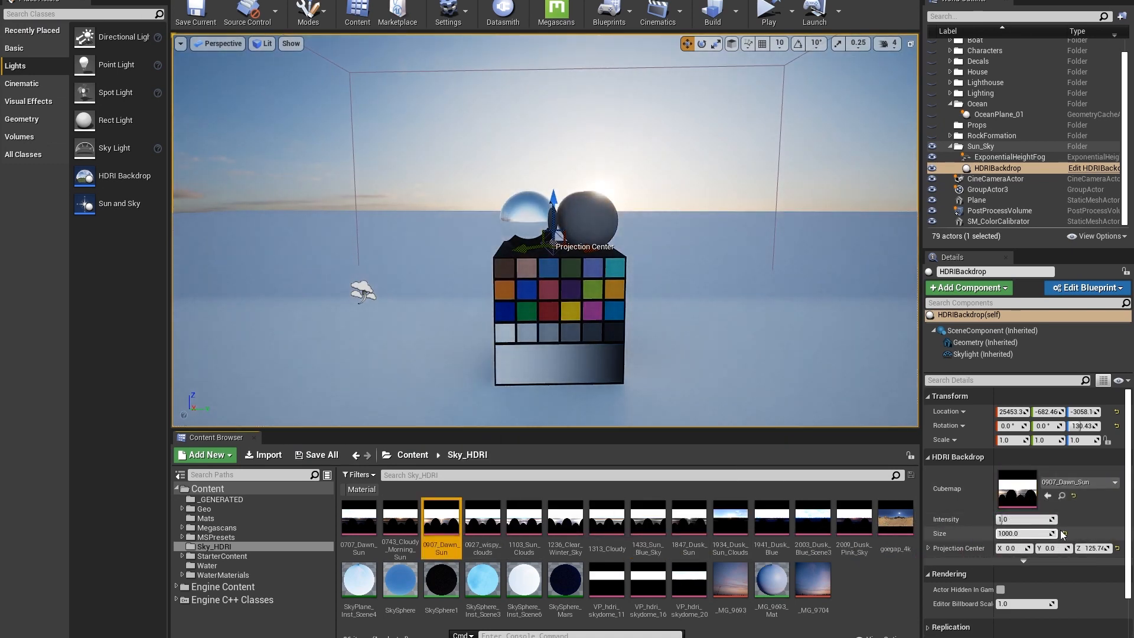
Try a Size of 150 on the HDRI Backdrop and set it back to 1000.
left_click(1011, 533)
type("150")
key("Return")
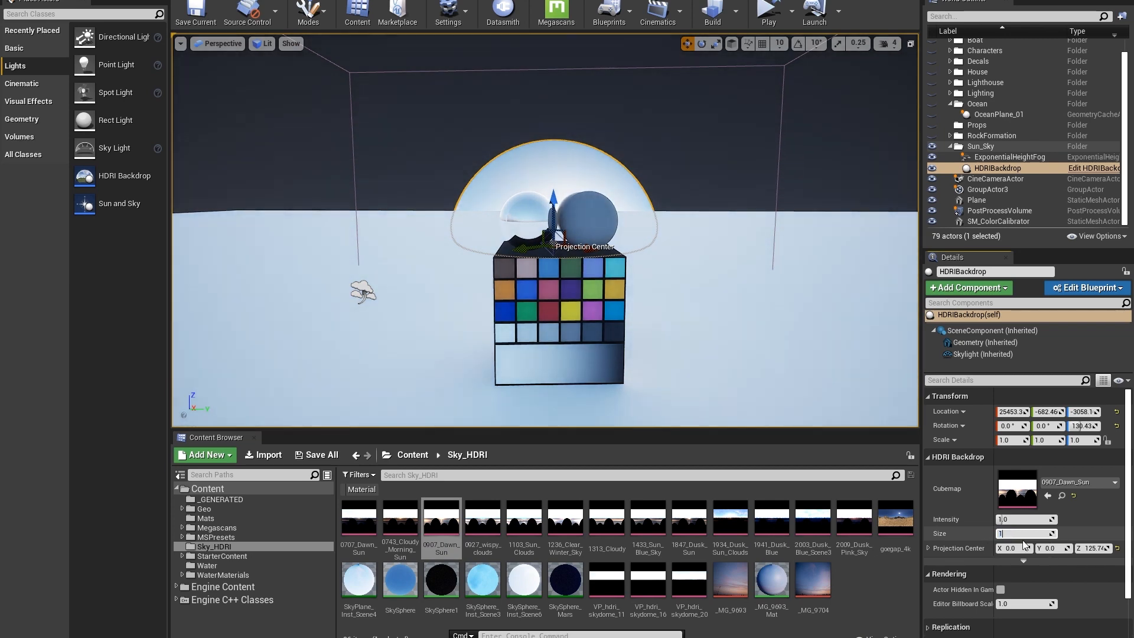
type("1000")
key("Return")
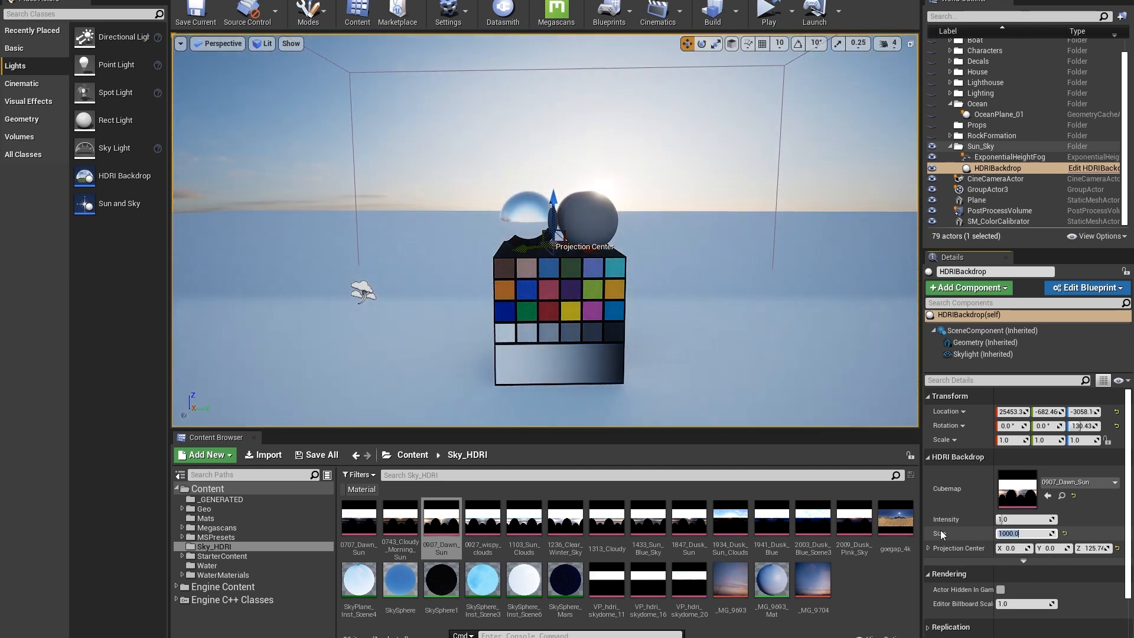
Assign the 0927_wispy_clouds cubemap to the HDRI Backdrop and rotate the backdrop to about 73° around Z.
right_click_drag(608, 245, 607, 237)
key("e")
left_click_drag(552, 270, 585, 270)
left_click_drag(483, 518, 1008, 490)
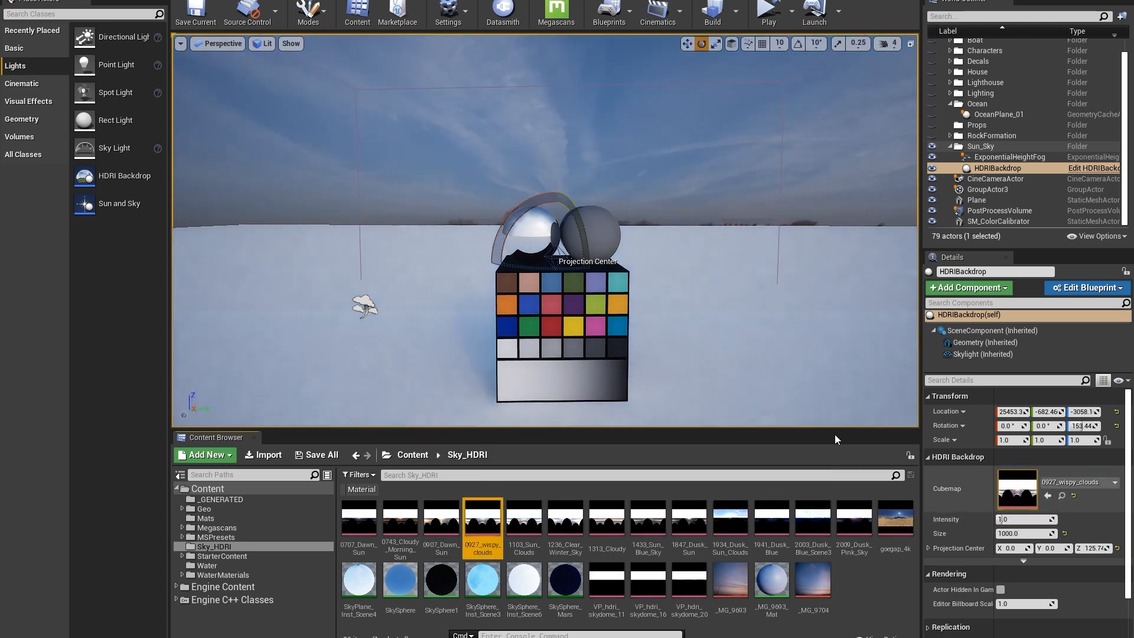
left_click_drag(576, 269, 474, 269)
Compare the 1103_Sun_Clouds, 1236_Clear_Winter_Sky and 1934_Dusk_Sun_Clouds cubemaps, then assign 1847_Dusk_Sun with the backdrop rotated to about 64° around Z.
left_click_drag(524, 520, 1017, 489)
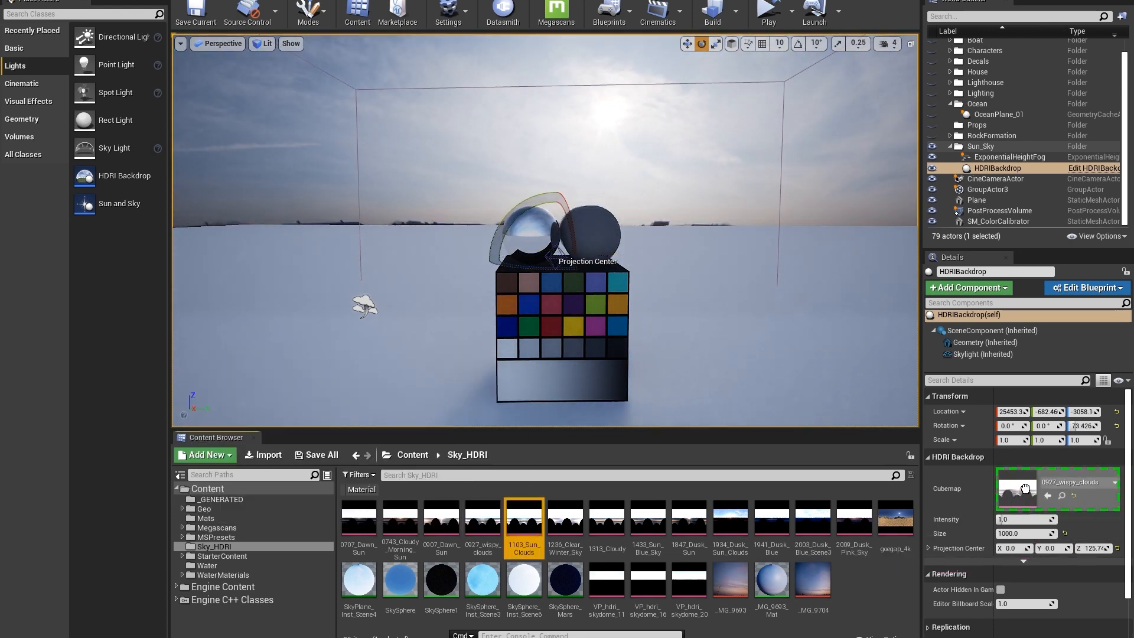
left_click_drag(571, 527, 1018, 493)
left_click_drag(730, 519, 1025, 502)
left_click_drag(539, 270, 562, 271)
left_click_drag(688, 517, 1017, 490)
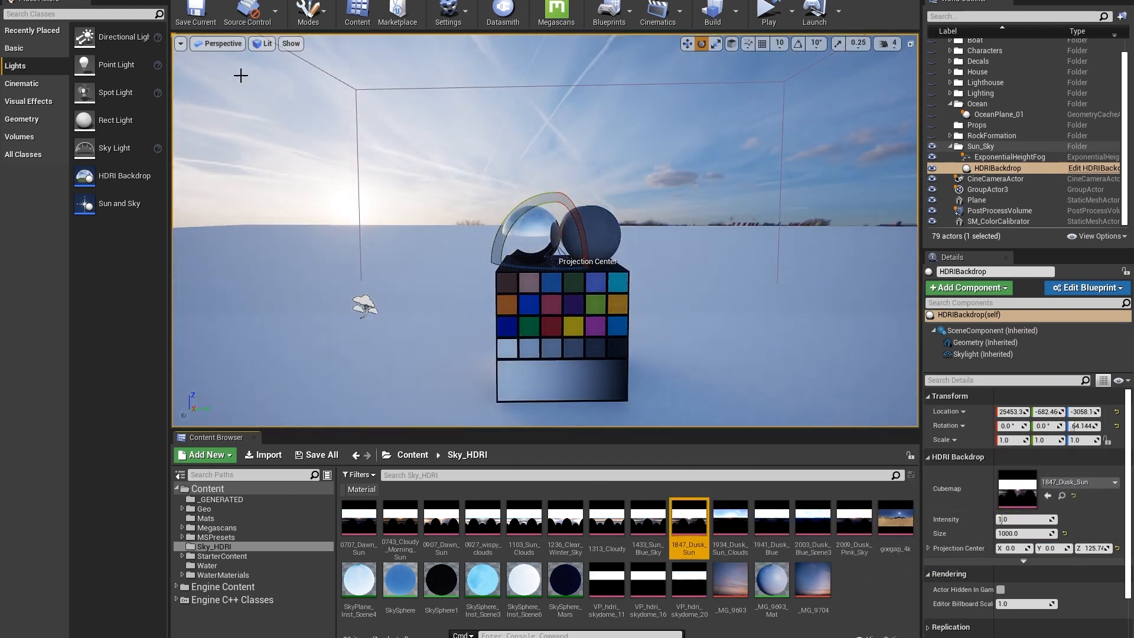
Turn off the viewport's Game Settings exposure, adjust its EV100 value and turn Game Settings back on.
left_click(222, 47)
left_click(262, 43)
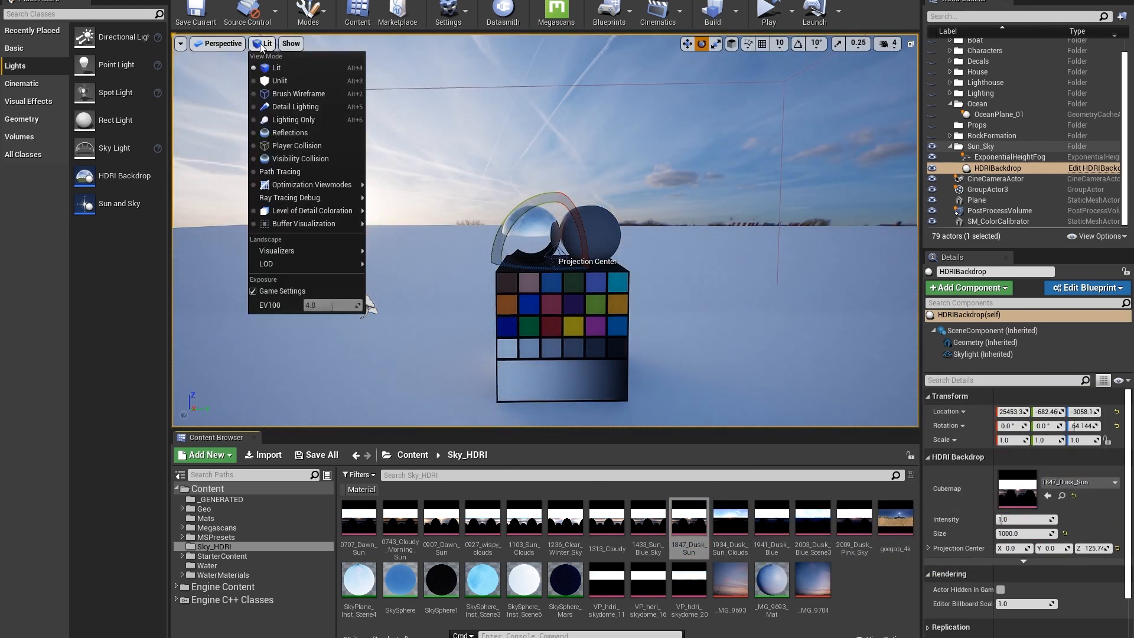
left_click(274, 294)
left_click(262, 43)
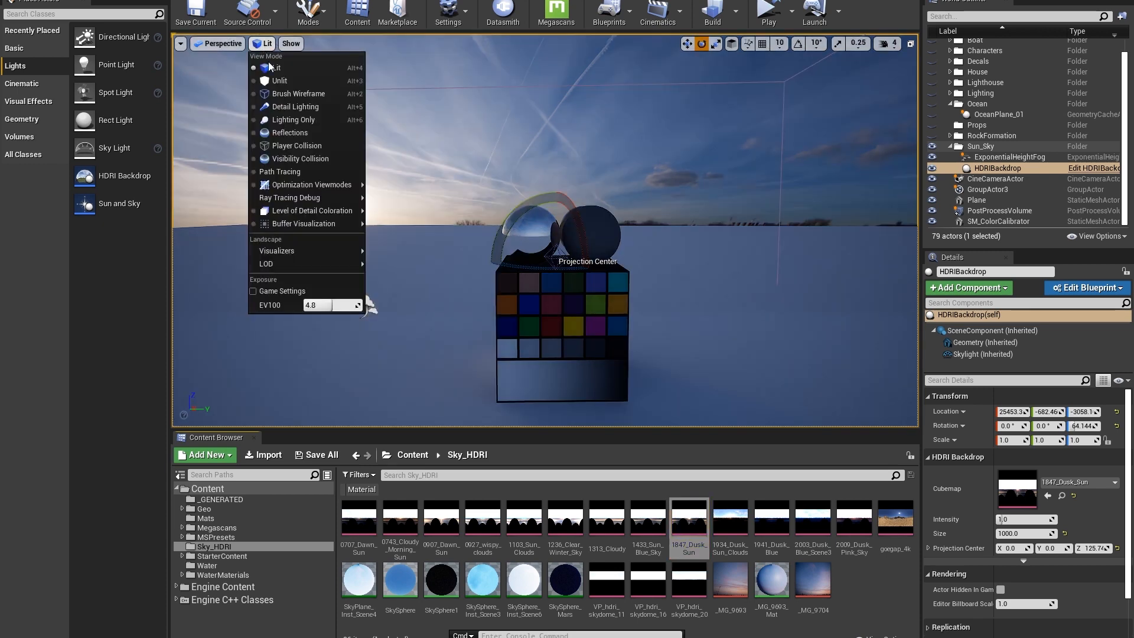
left_click(330, 305)
left_click_drag(330, 305, 332, 305)
left_click(276, 292)
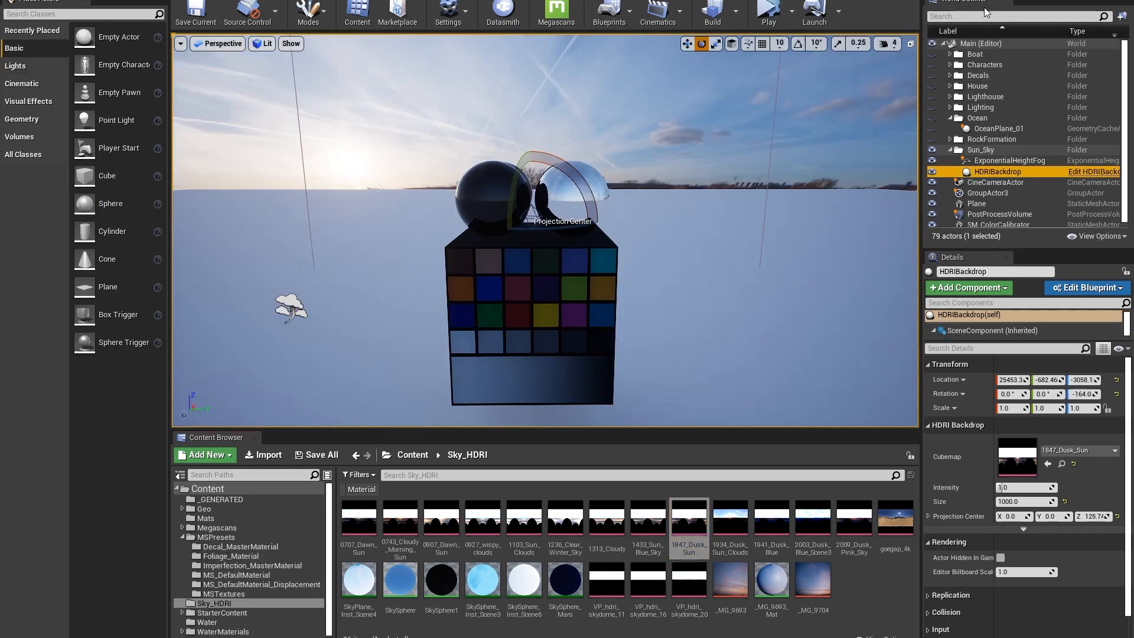
Find and select the PostProcessVolume by searching the scene actors for "post", and filter its details by "ray".
type("post")
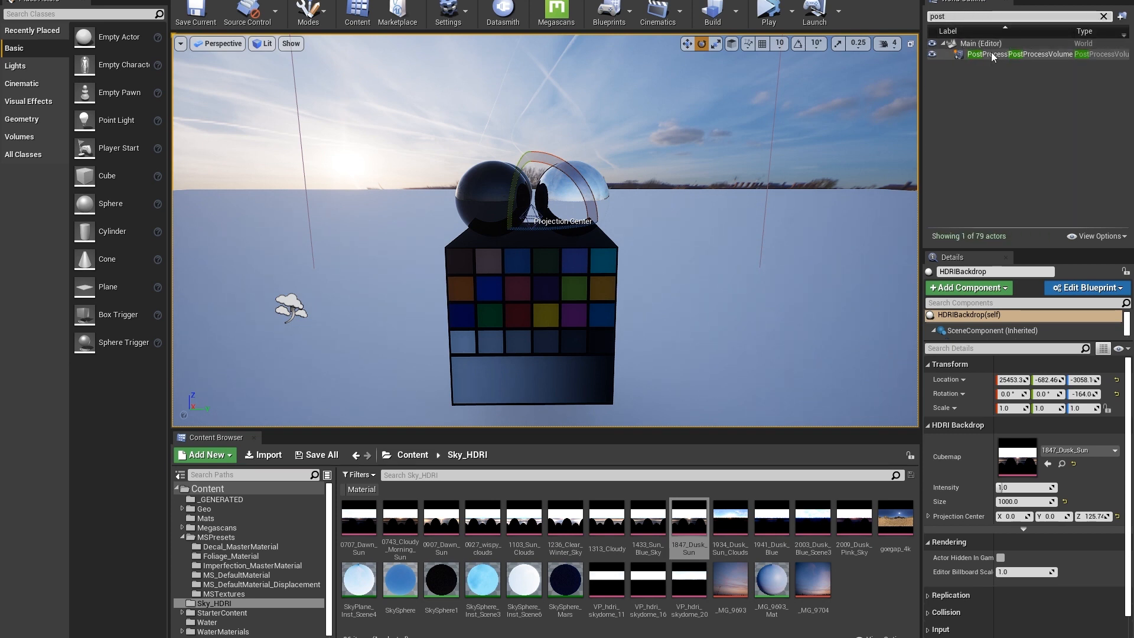
left_click(992, 56)
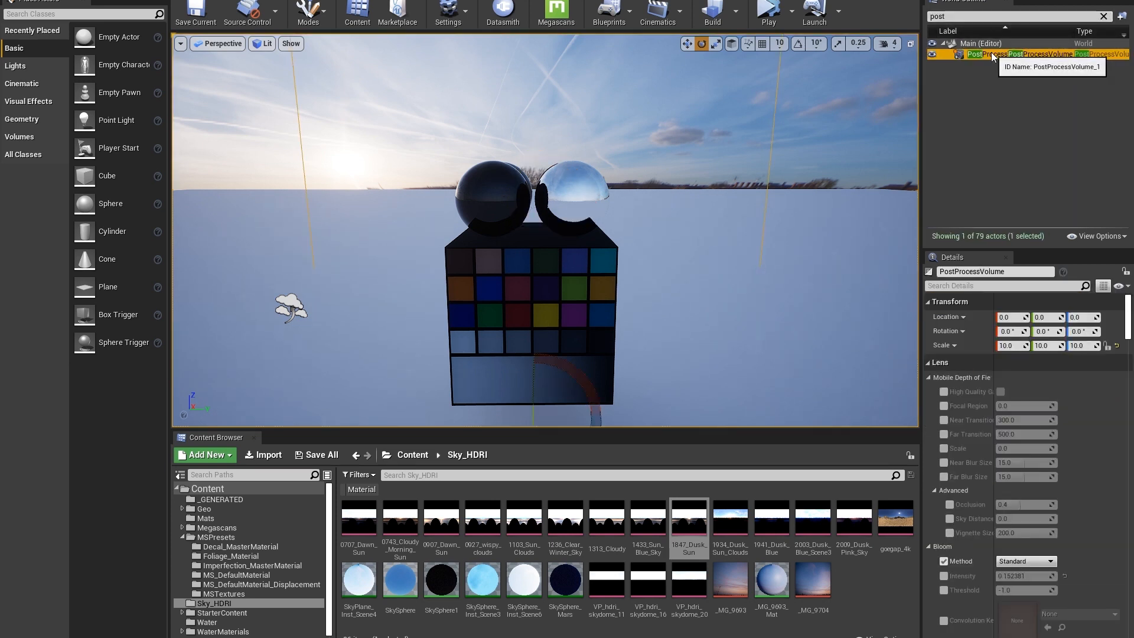
left_click(938, 286)
type("ray tr")
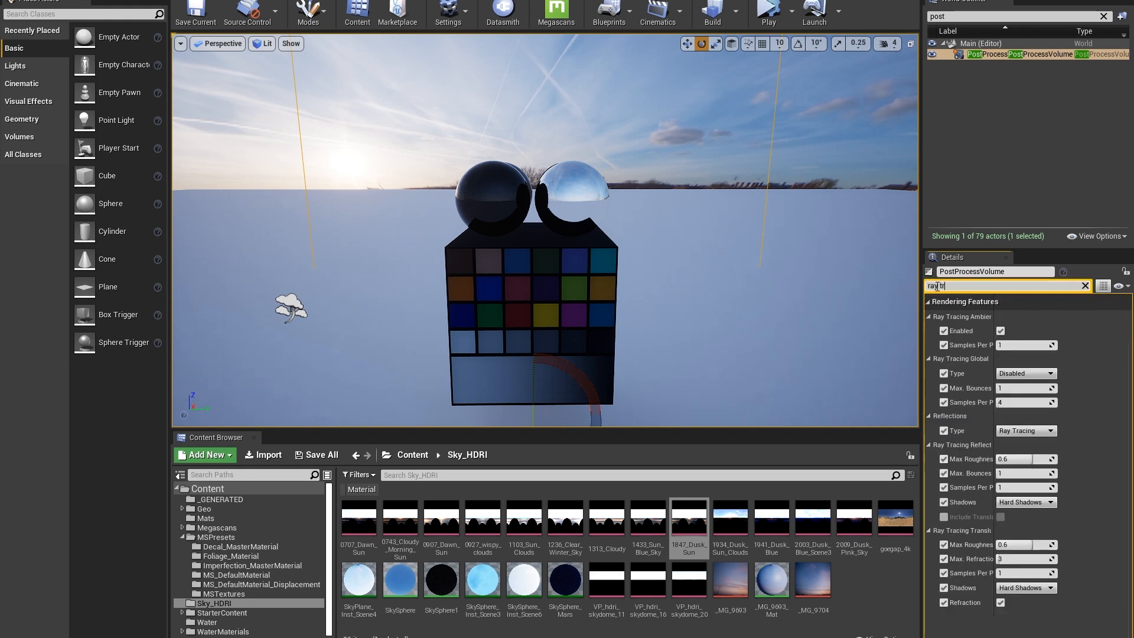
key("BackSpace")
key("BackSpace")
key("BackSpace")
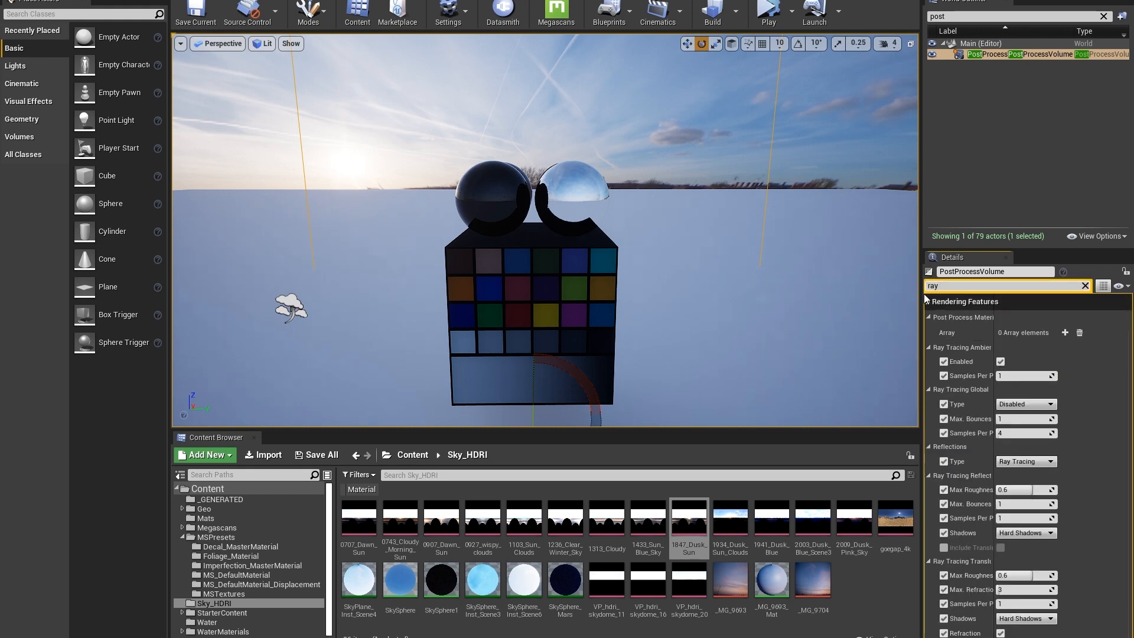
key("ctrl+a")
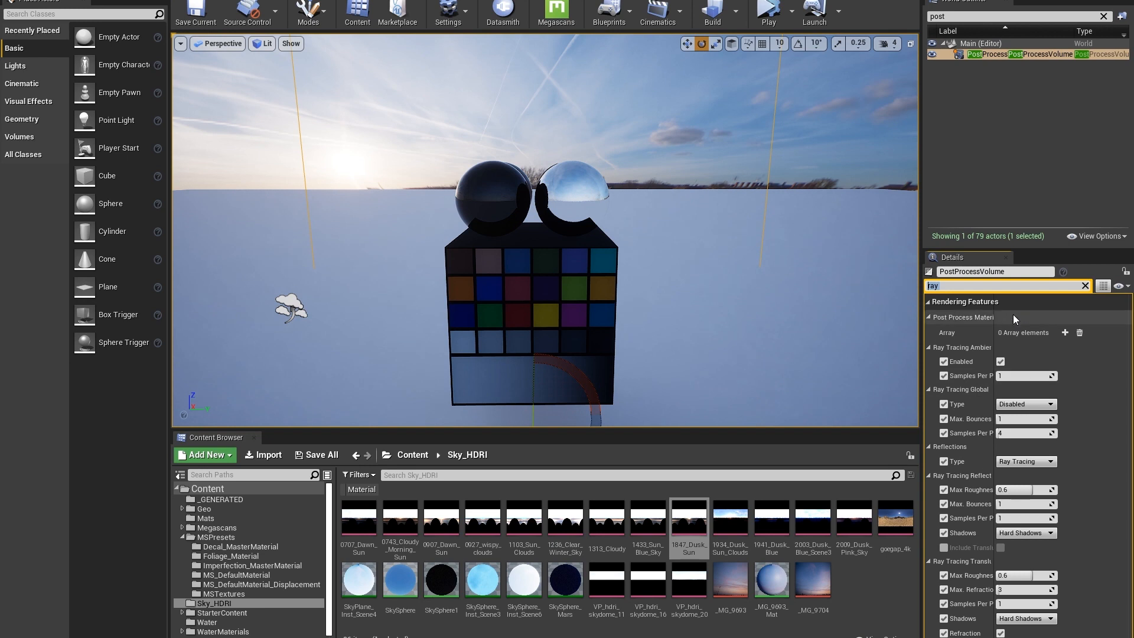
left_click(1083, 360)
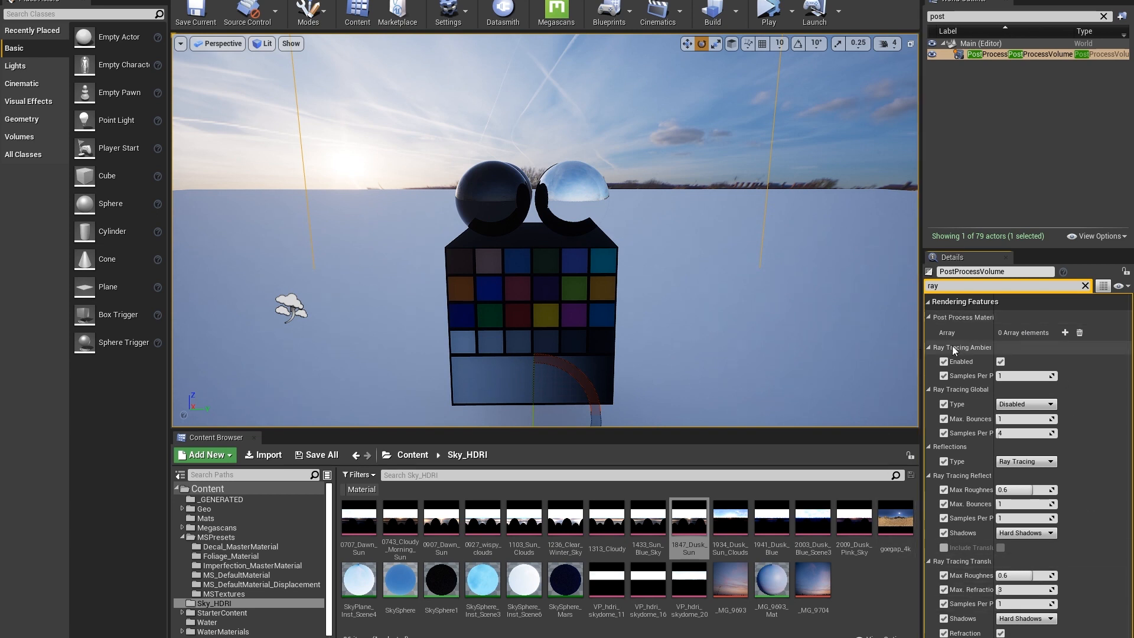
Set the PostProcessVolume's Ray Tracing Global Illumination type to Brute Force and the ray tracing reflections' Max Roughness to 1.0.
left_click(1024, 404)
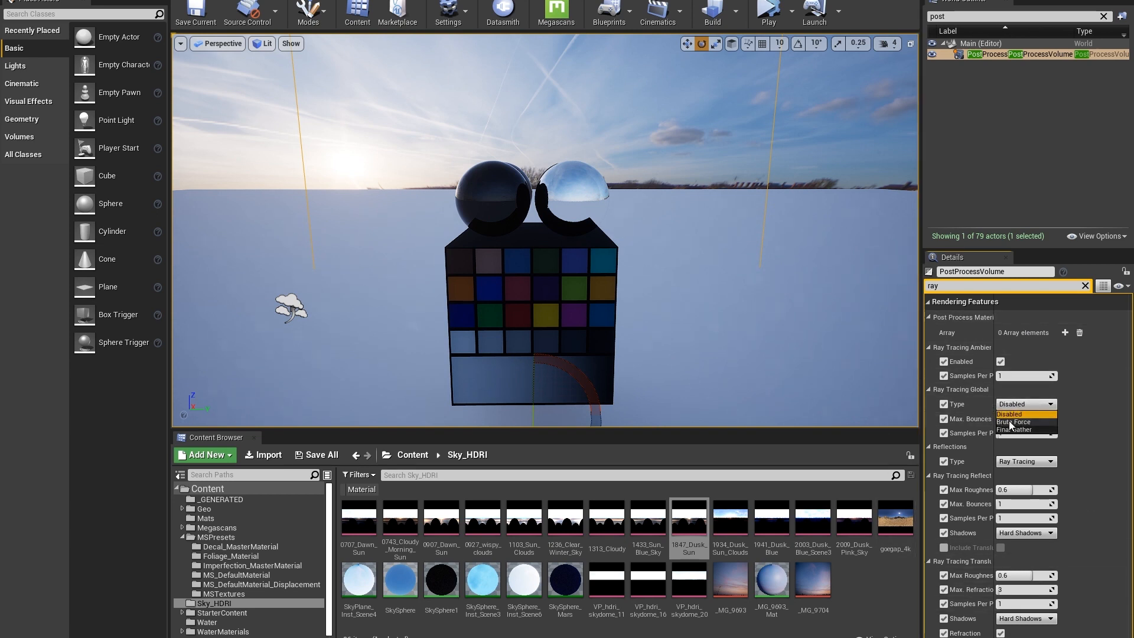
left_click(1011, 422)
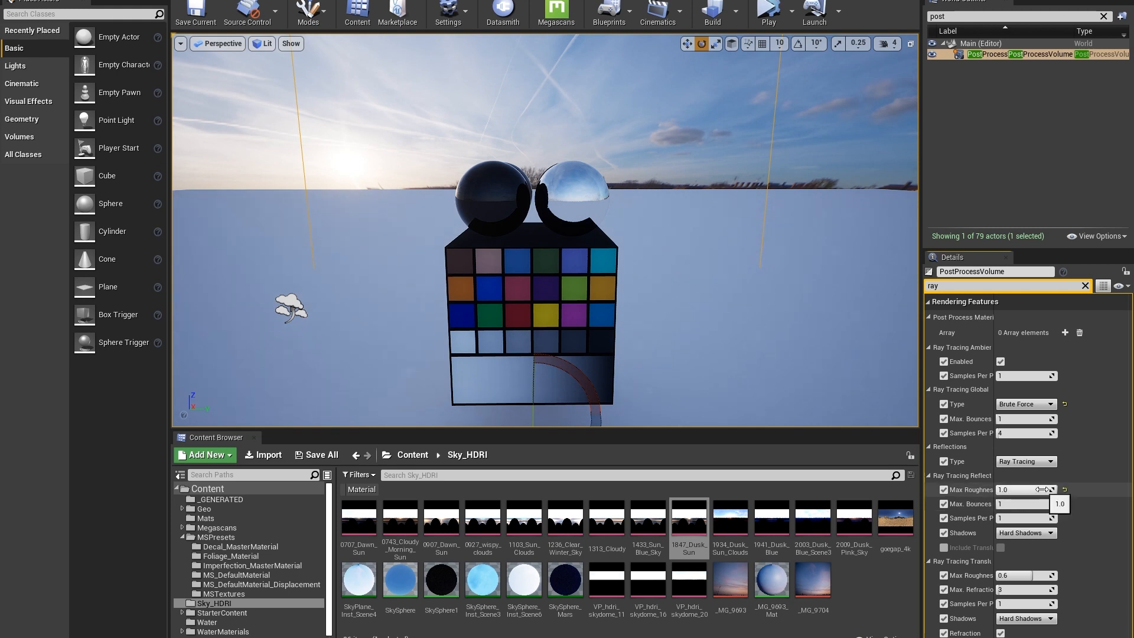
mouse_move(1050, 489)
left_mouse_down()
mouse_move(997, 490)
mouse_move(1038, 489)
left_mouse_up()
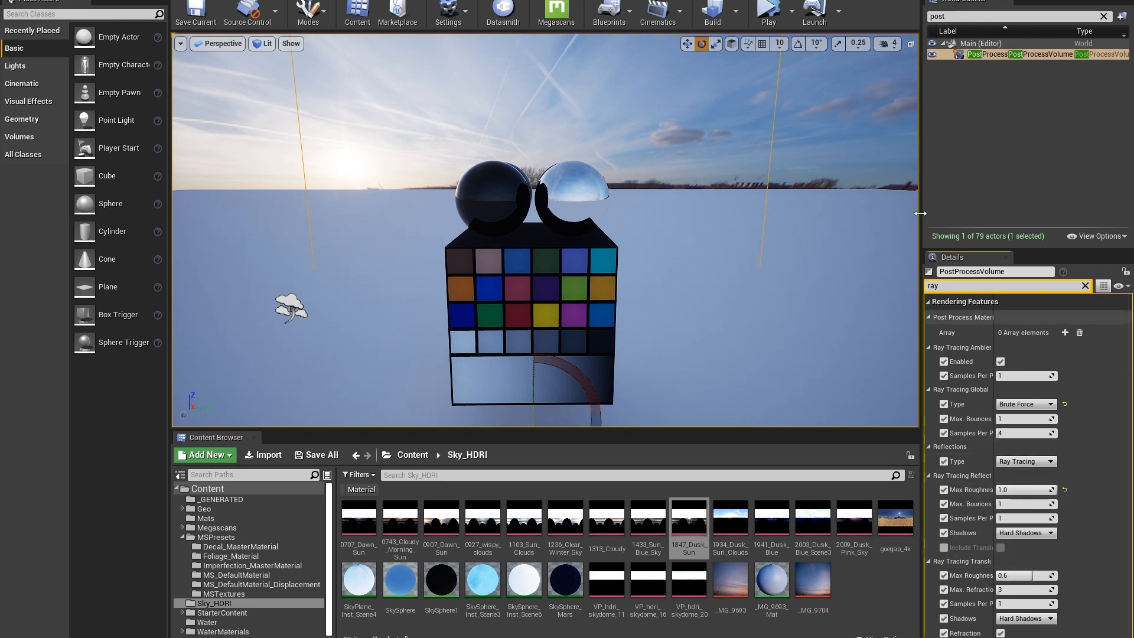
Clear the actor search, turn on the viewport's FPS display and select the HDRI Backdrop.
left_click(1103, 17)
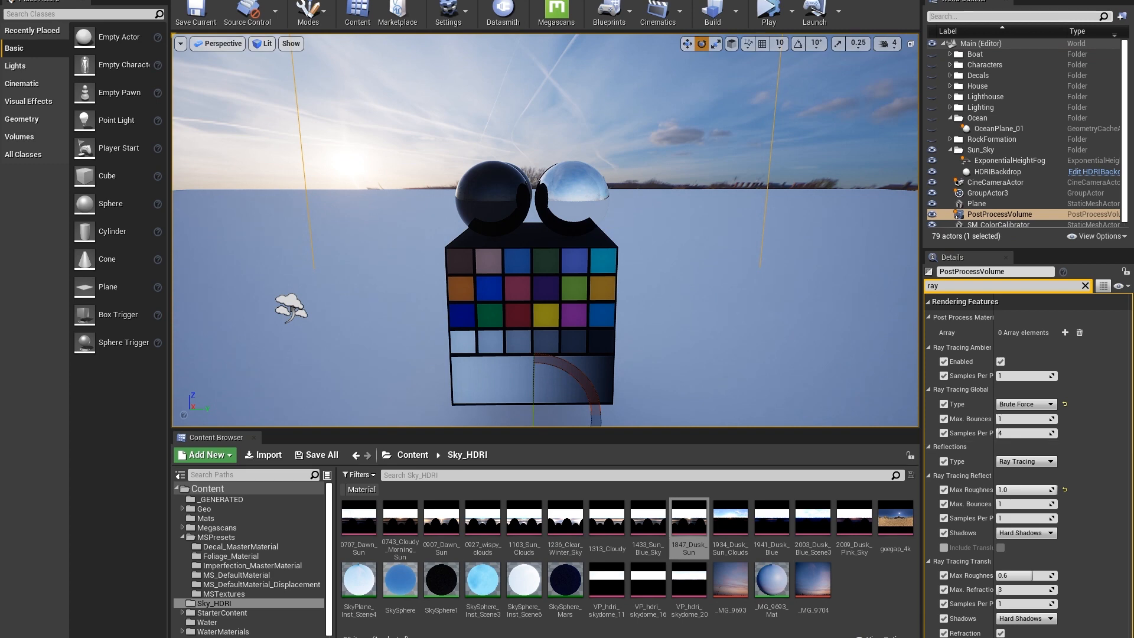
left_click(181, 44)
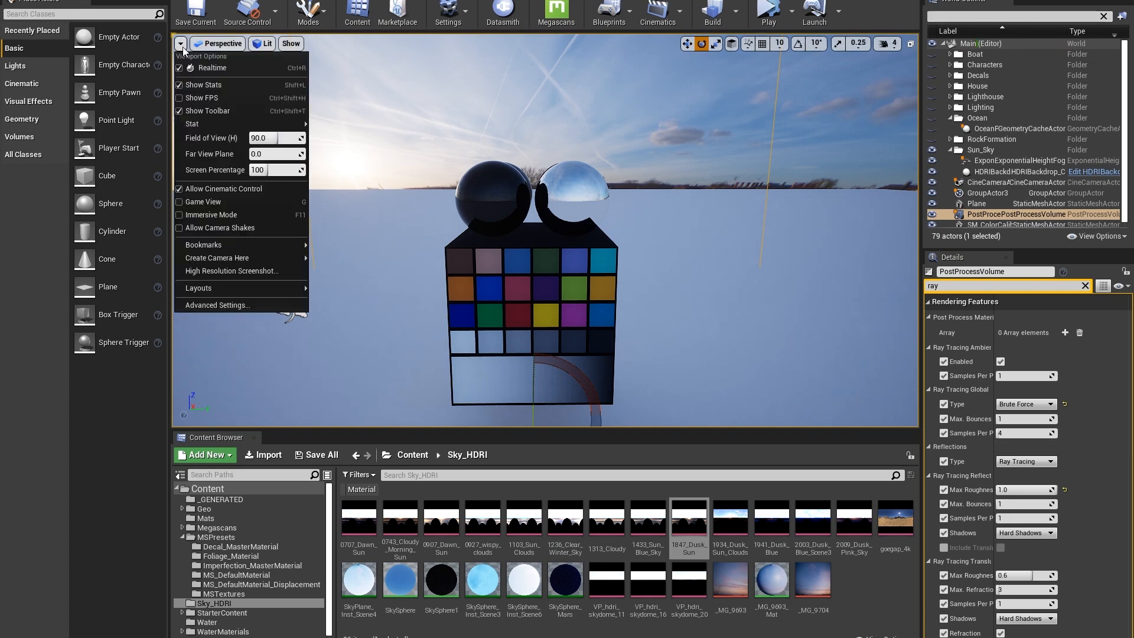
left_click(178, 99)
left_click(598, 145)
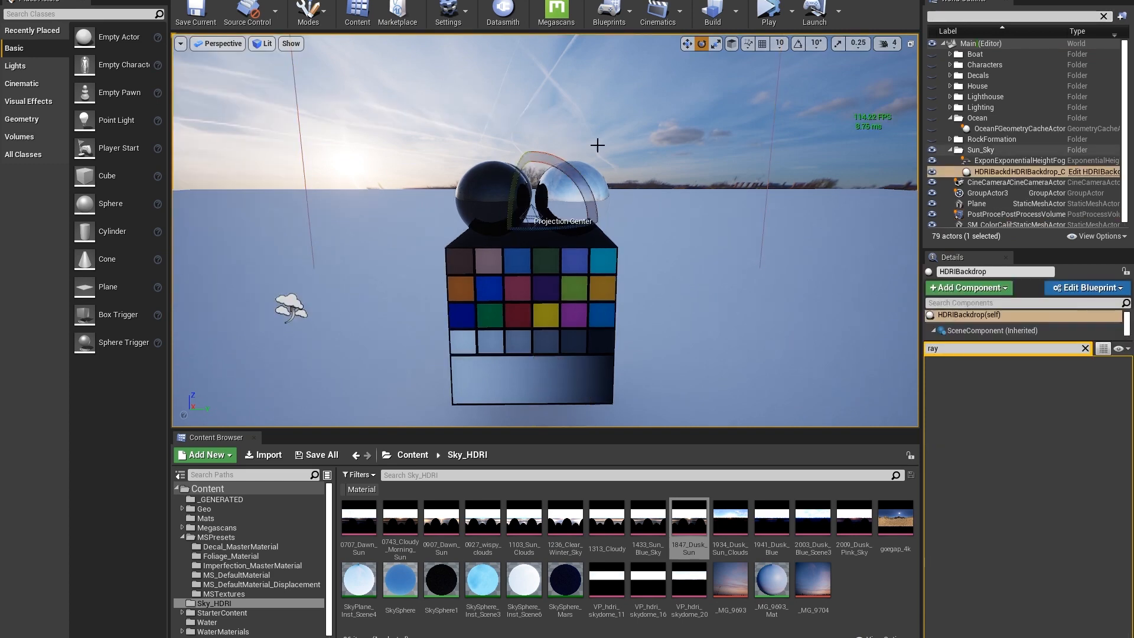
Examine the selected color calibrator close up and the whole grid of calibrators around the HDRI Backdrop from a distance.
key("r")
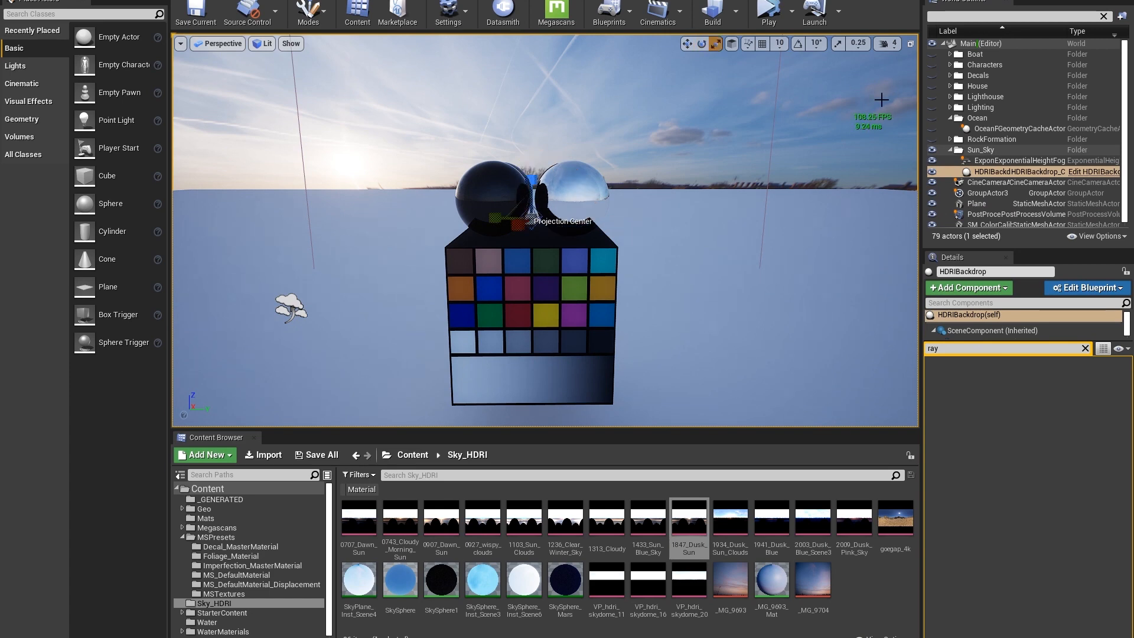
left_click(540, 302)
key("f")
left_click_drag(533, 296, 632, 296, "alt")
left_click_drag(545, 230, 437, 277, "alt")
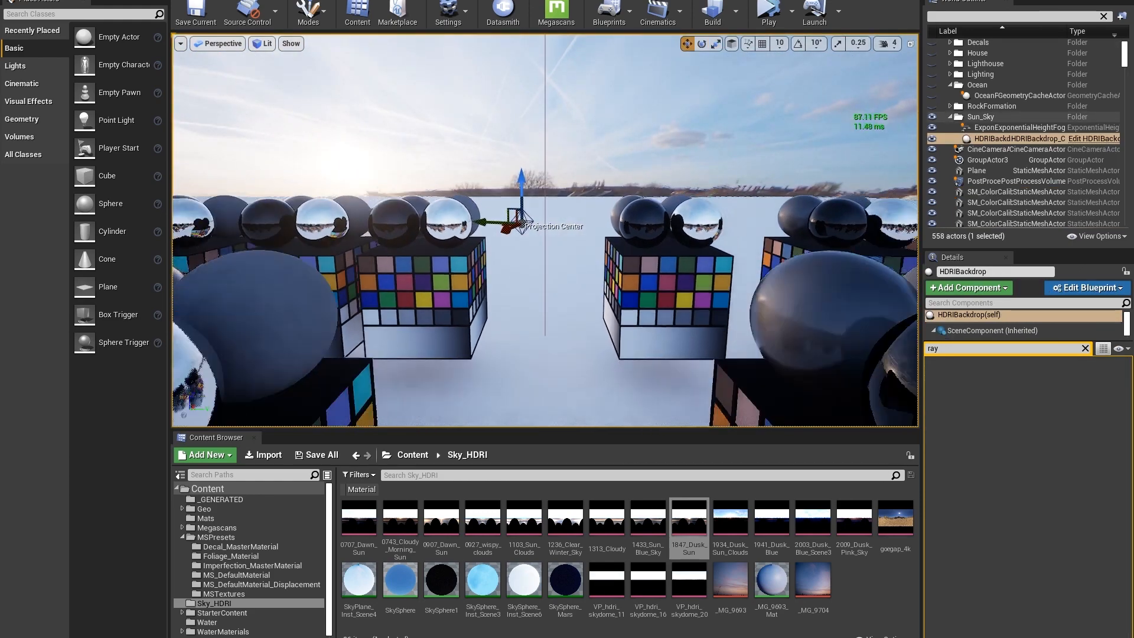
key("s")
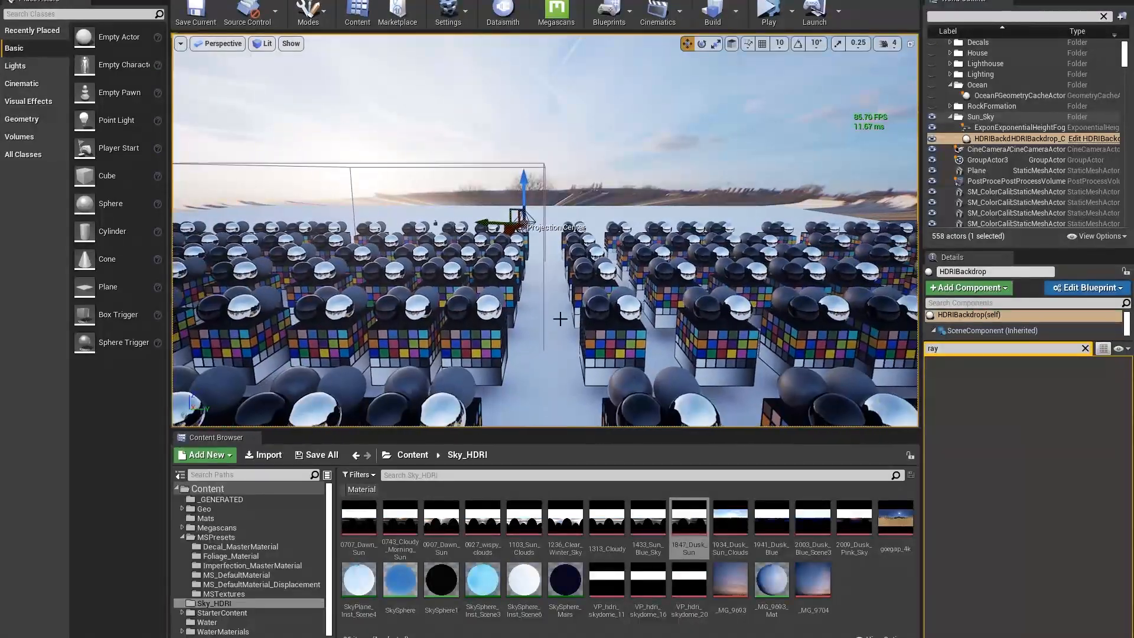
key("s")
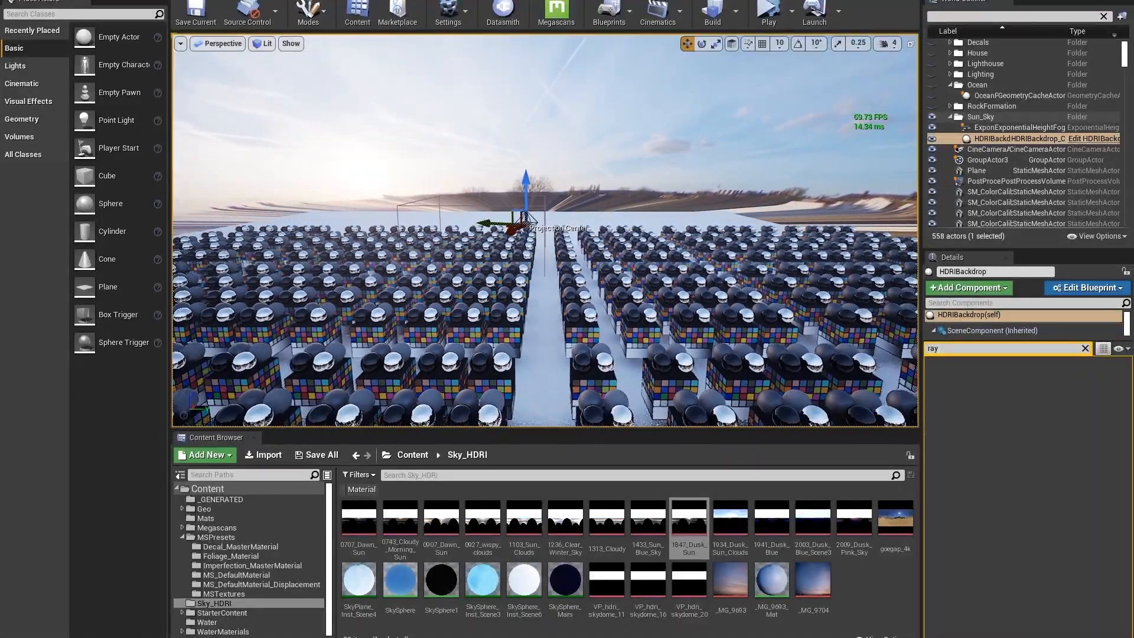
key("s")
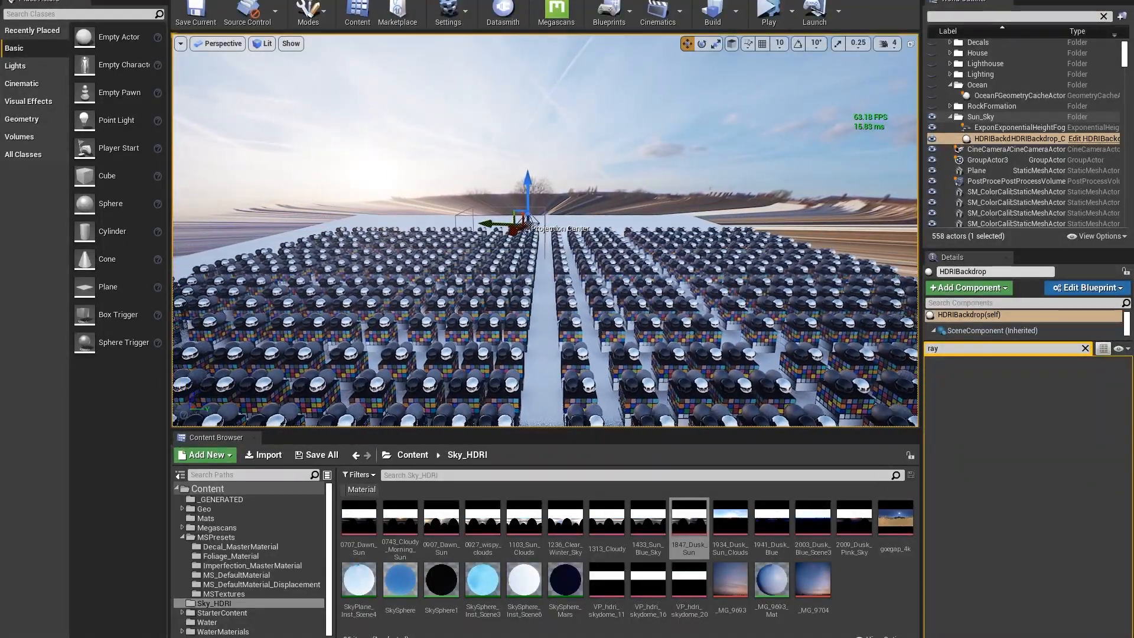
key("s")
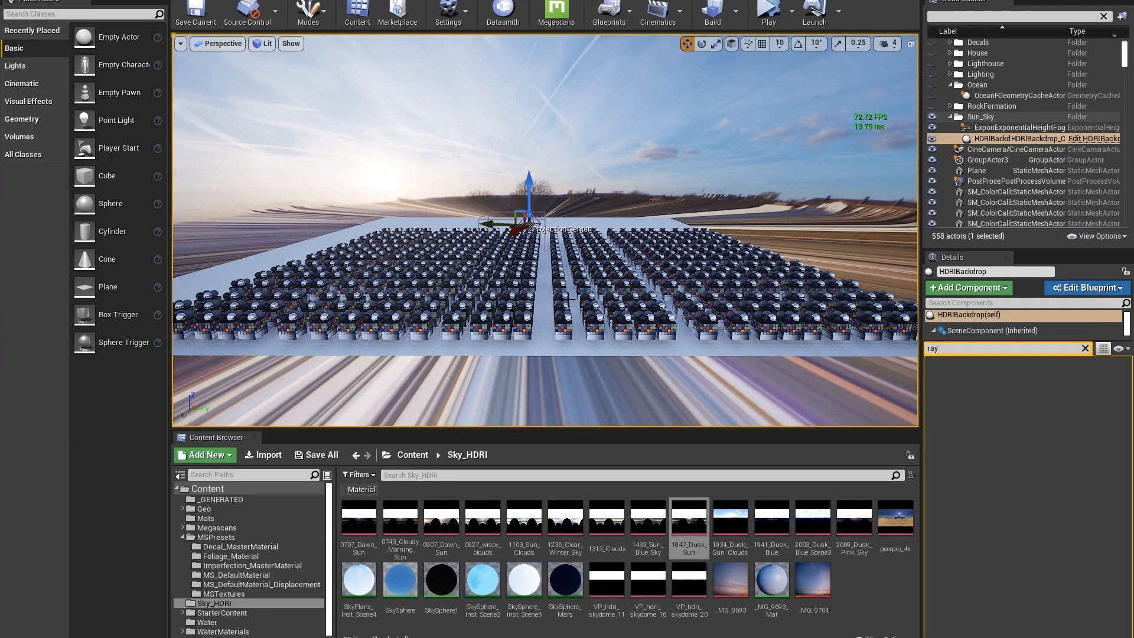
left_click(568, 304)
key("f")
left_click_drag(568, 304, 496, 266, "alt")
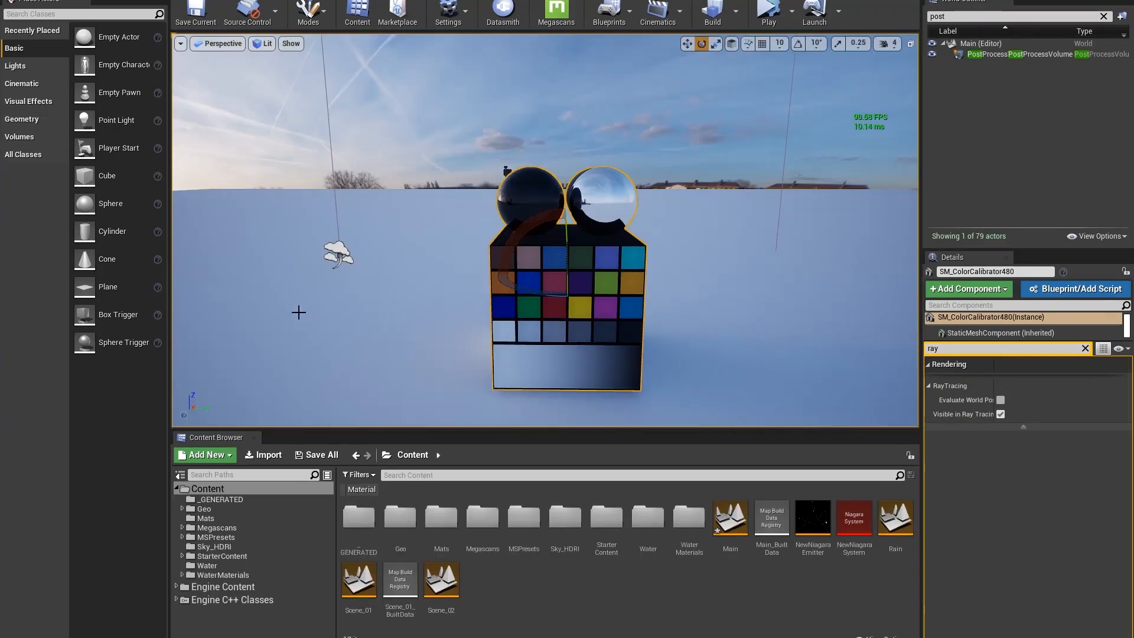
Search the Engine Content for "color cal".
left_click(225, 586)
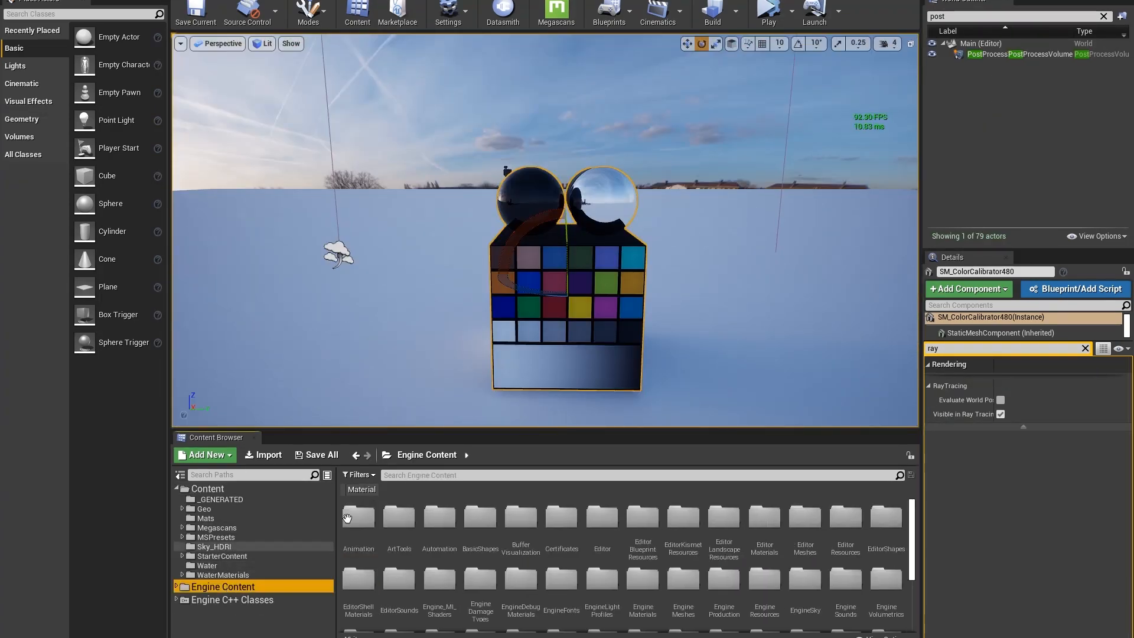
left_click(398, 476)
type("color")
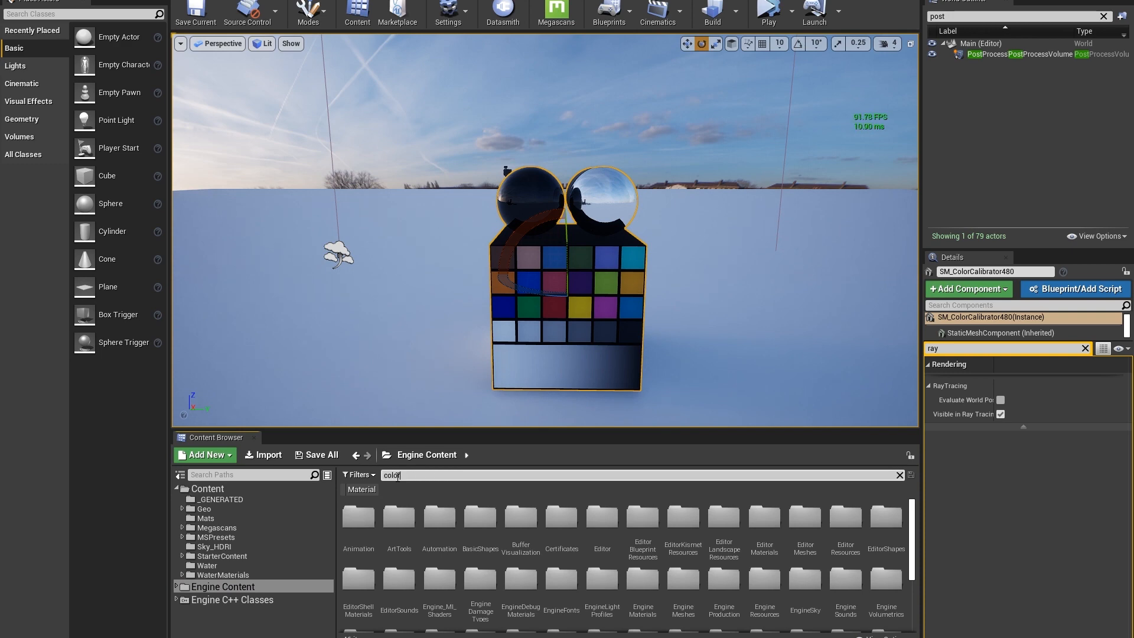
type(" cal")
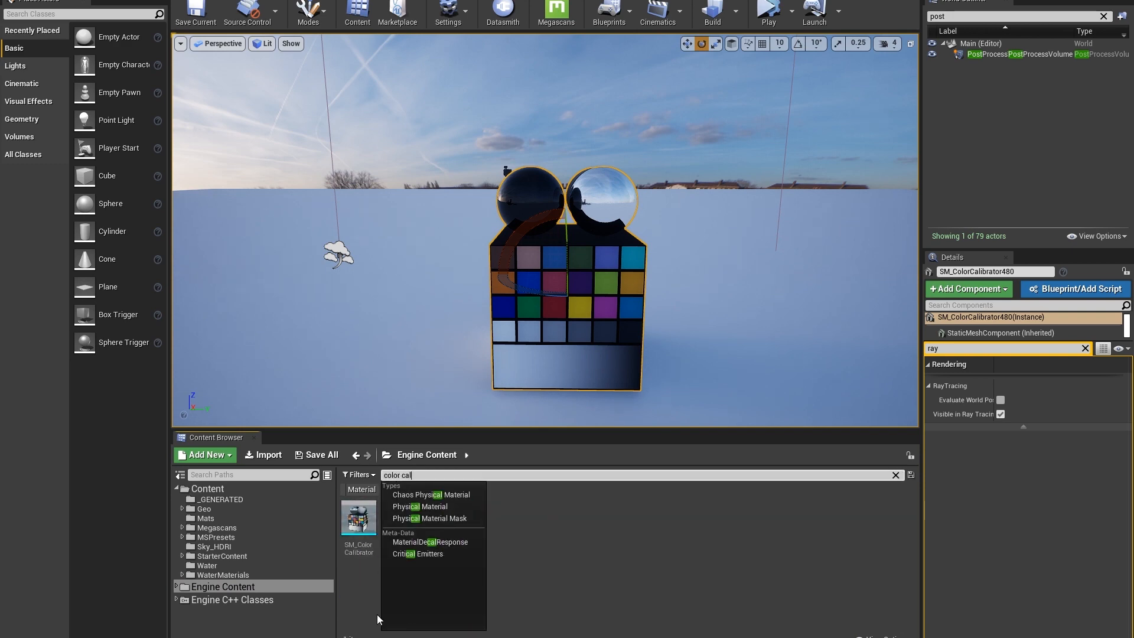
Place an SM_ColorCalibrator mesh on the ground beside the existing calibrator and delete it again.
left_click_drag(358, 519, 718, 228)
key("w")
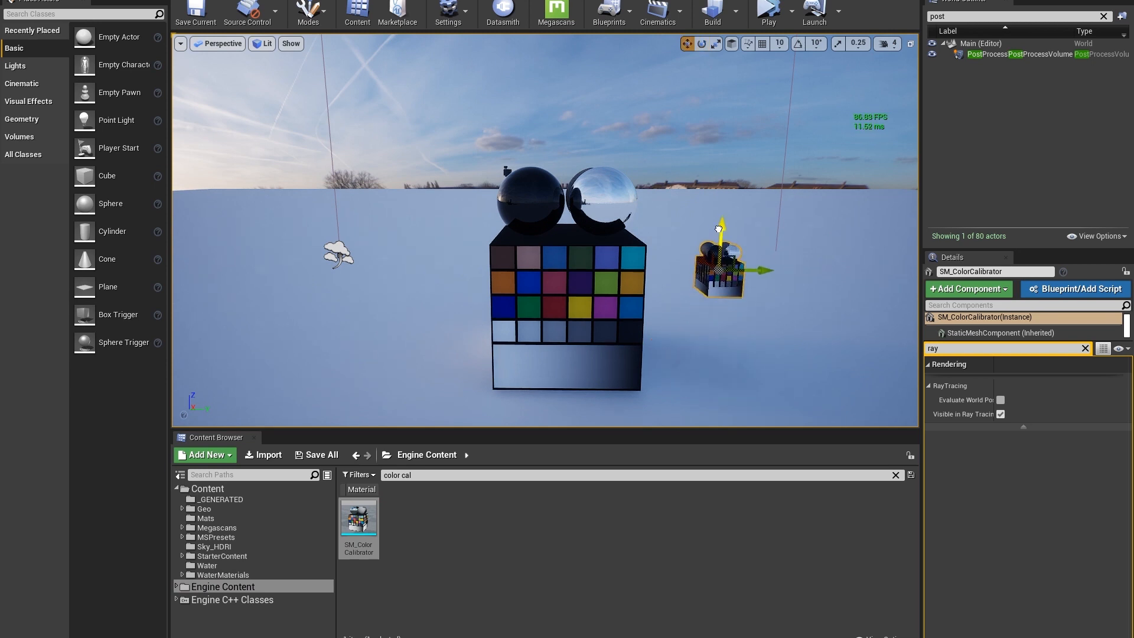
key("Delete")
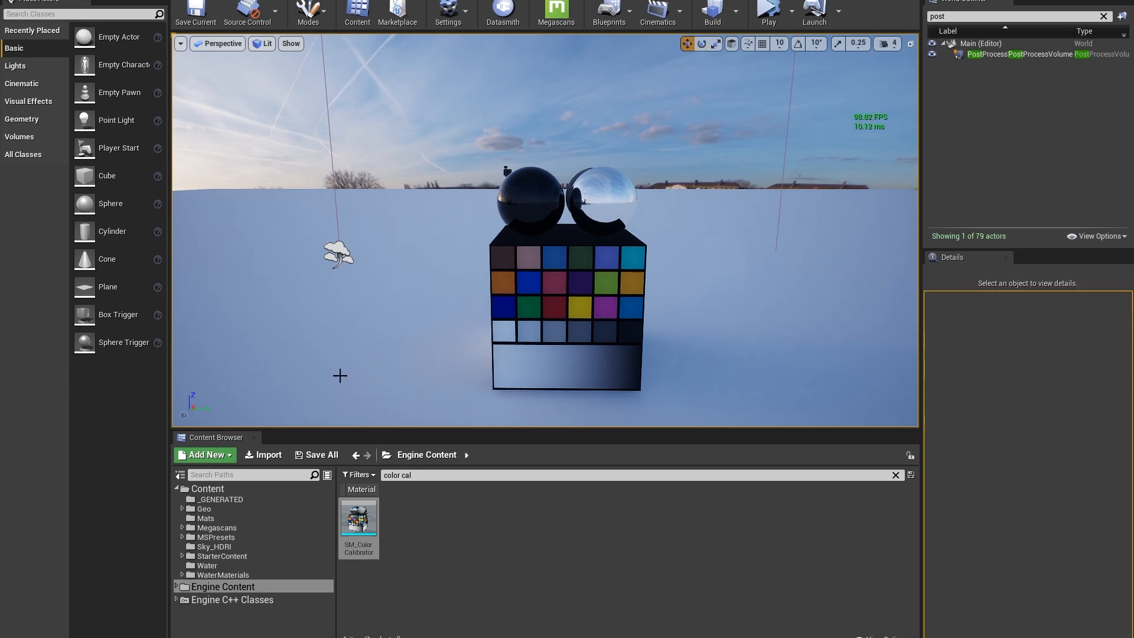
Try to import the Lightkeeper_01_LP_T FBX into the Content folder as a static mesh without combining meshes.
left_click(217, 492)
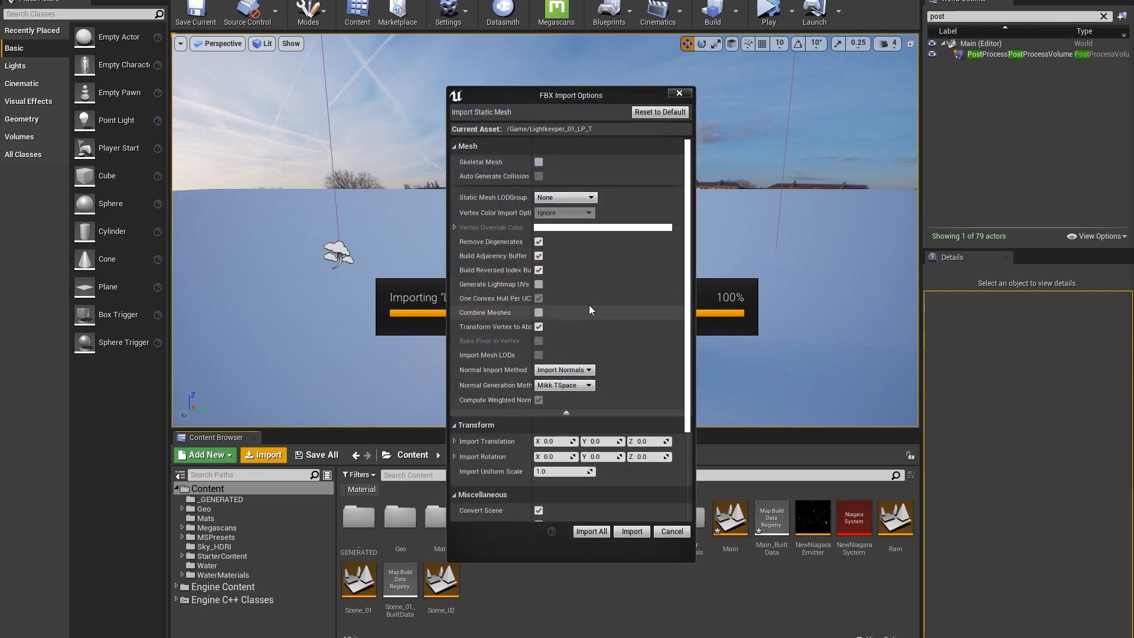
left_click_drag(685, 276, 714, 398)
left_click(632, 531)
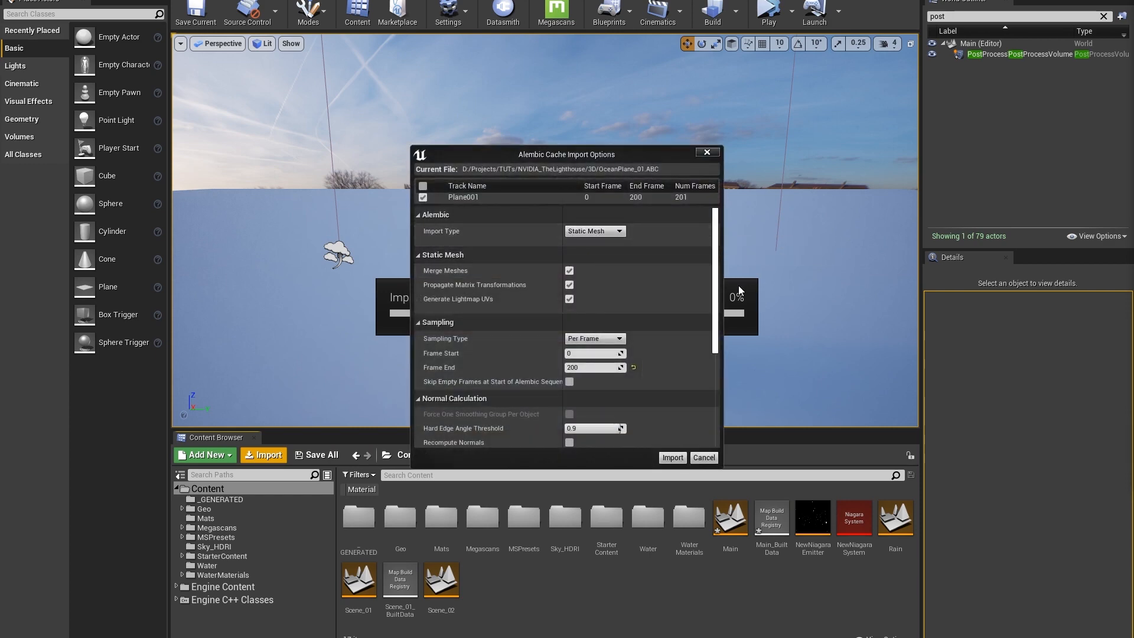
Try to import OceanPlane_01.ABC as a Geometry Cache (Experimental) with the Autodesk 3ds Max conversion preset.
left_click(615, 231)
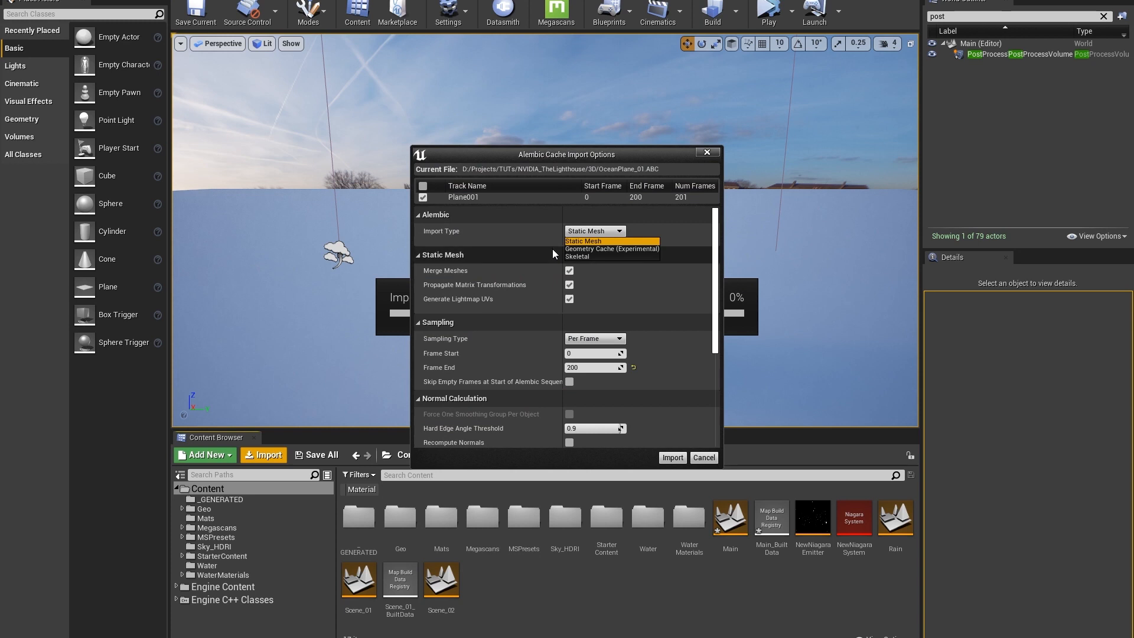
left_click(585, 248)
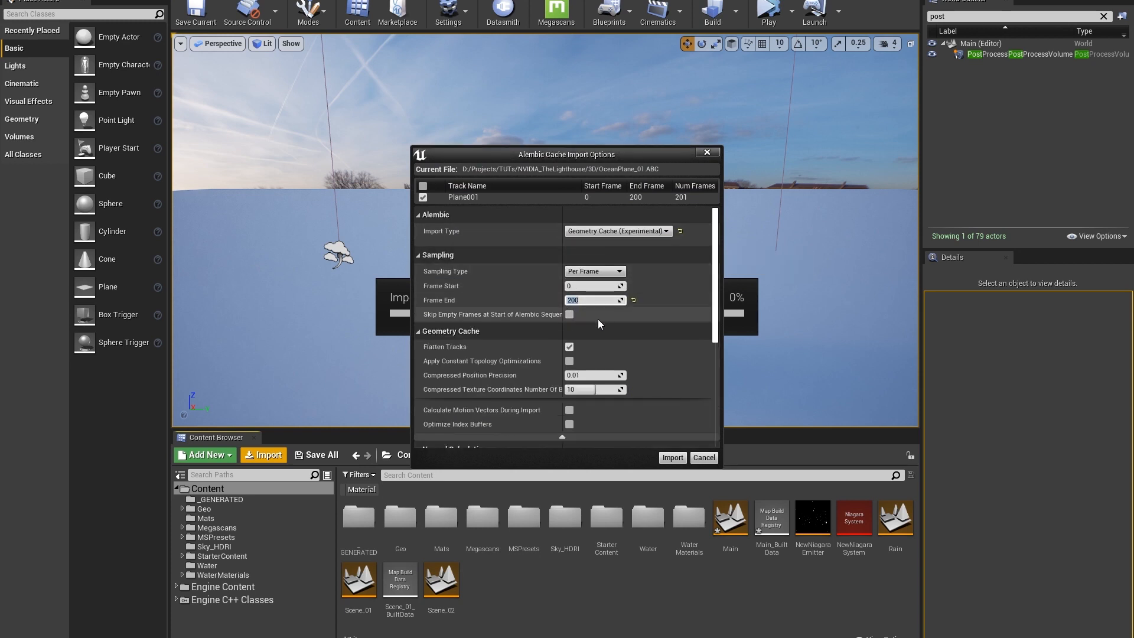
scroll(714, 334, "down", 2)
scroll(714, 335, "down", 1)
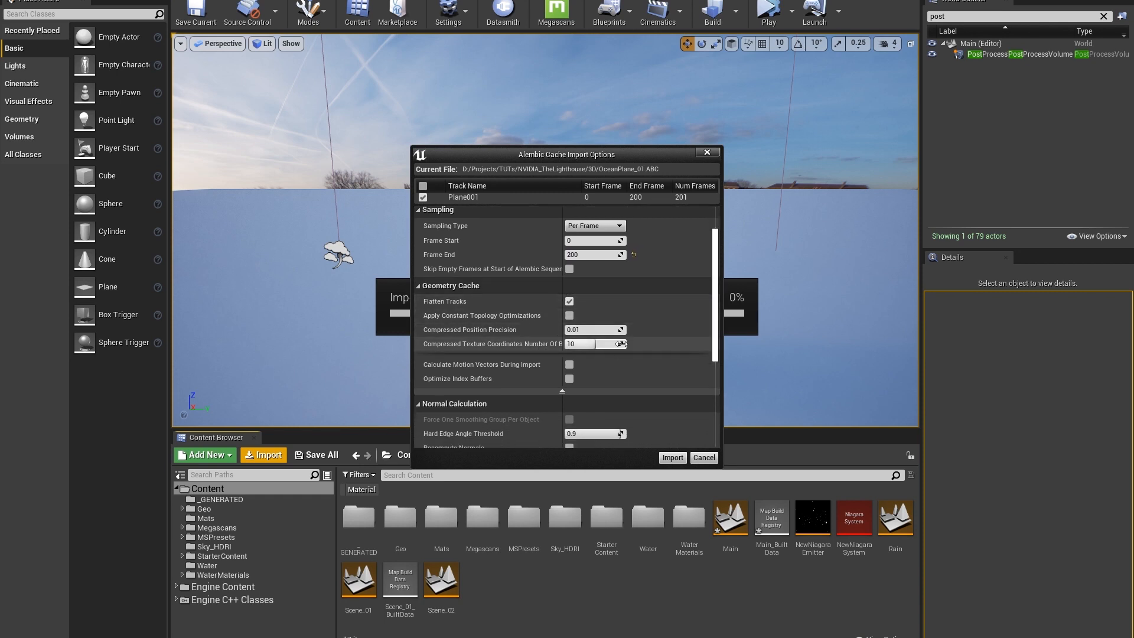
left_click_drag(712, 318, 713, 338)
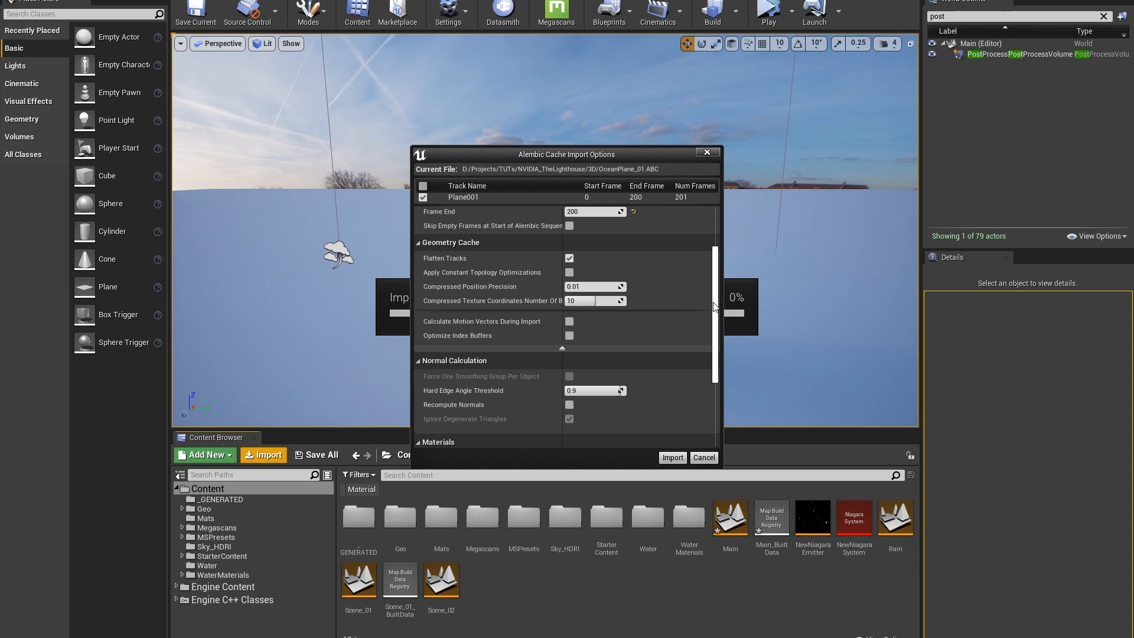
scroll(629, 324, "down", 5)
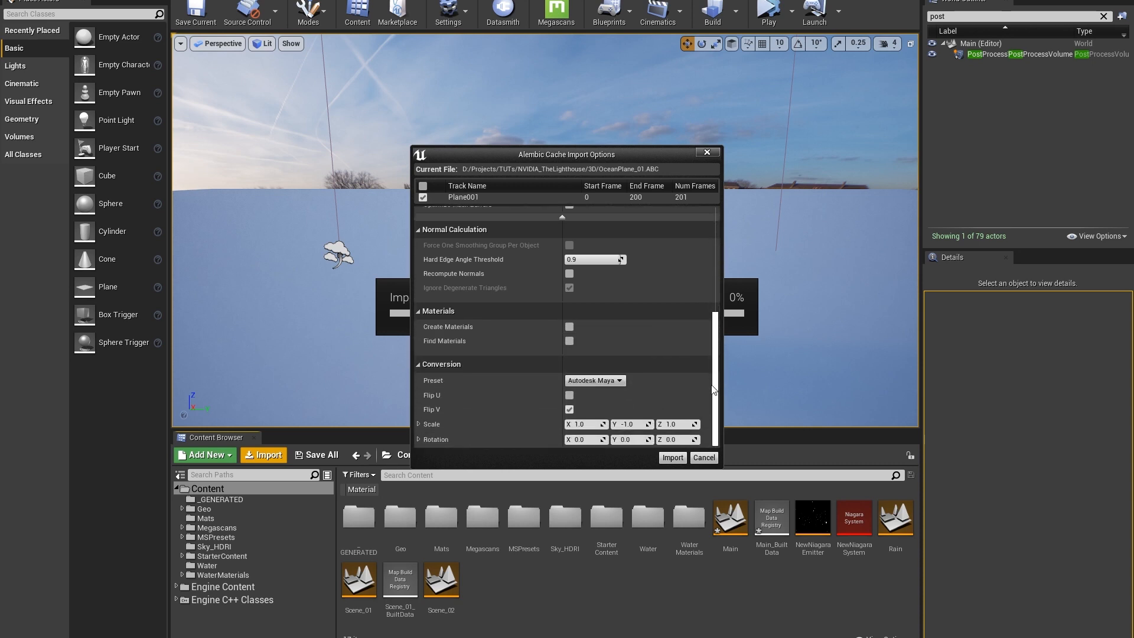
left_click(612, 379)
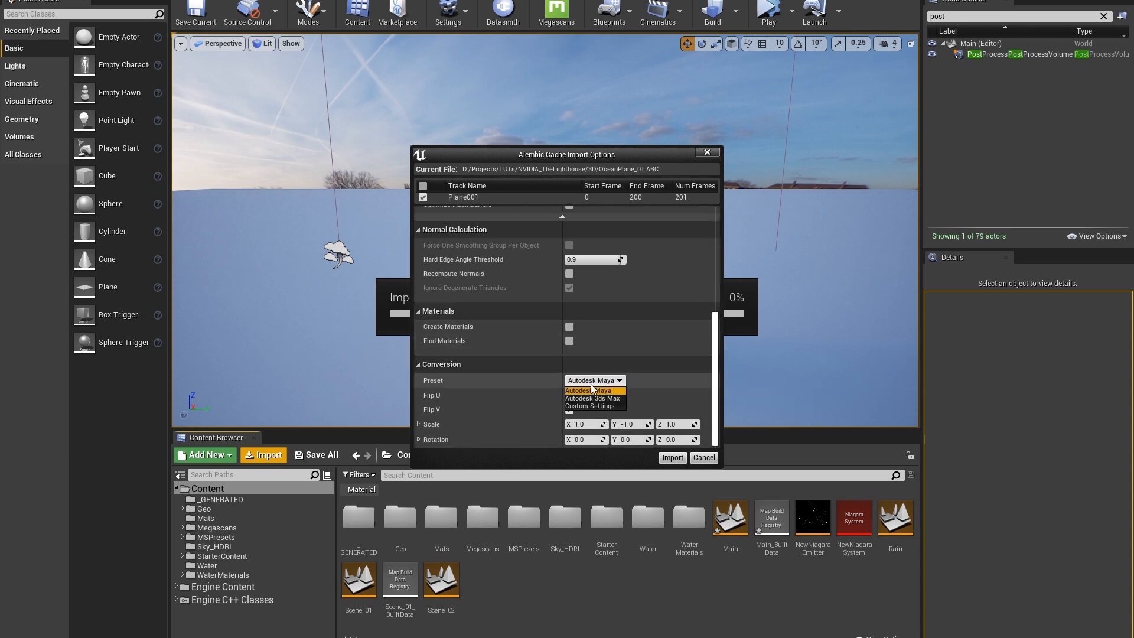
left_click(578, 398)
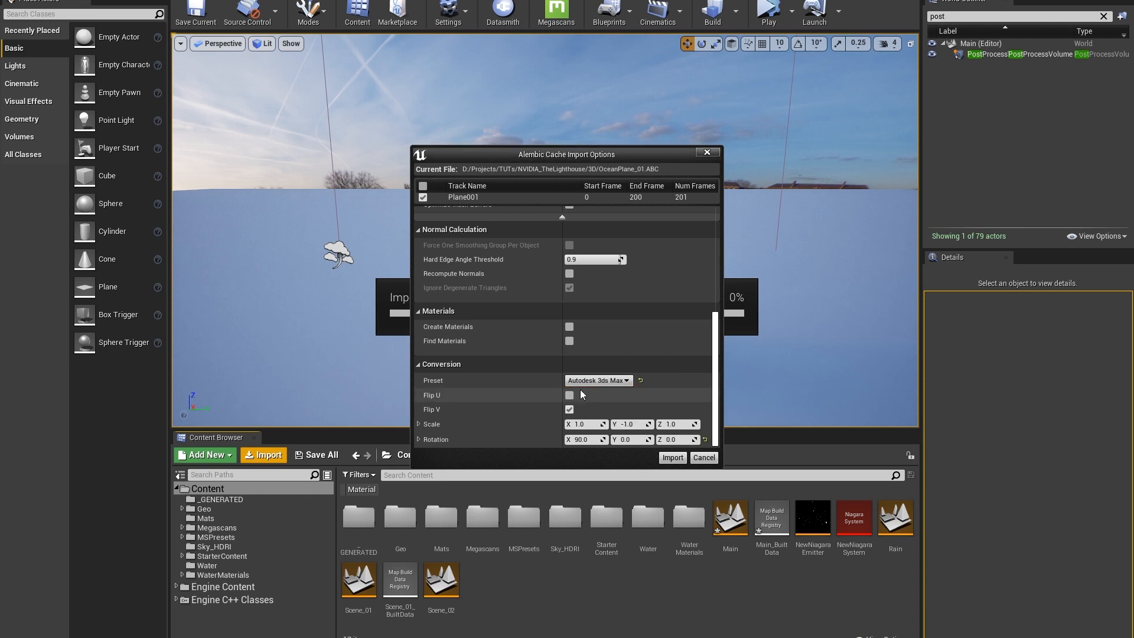
key("Return")
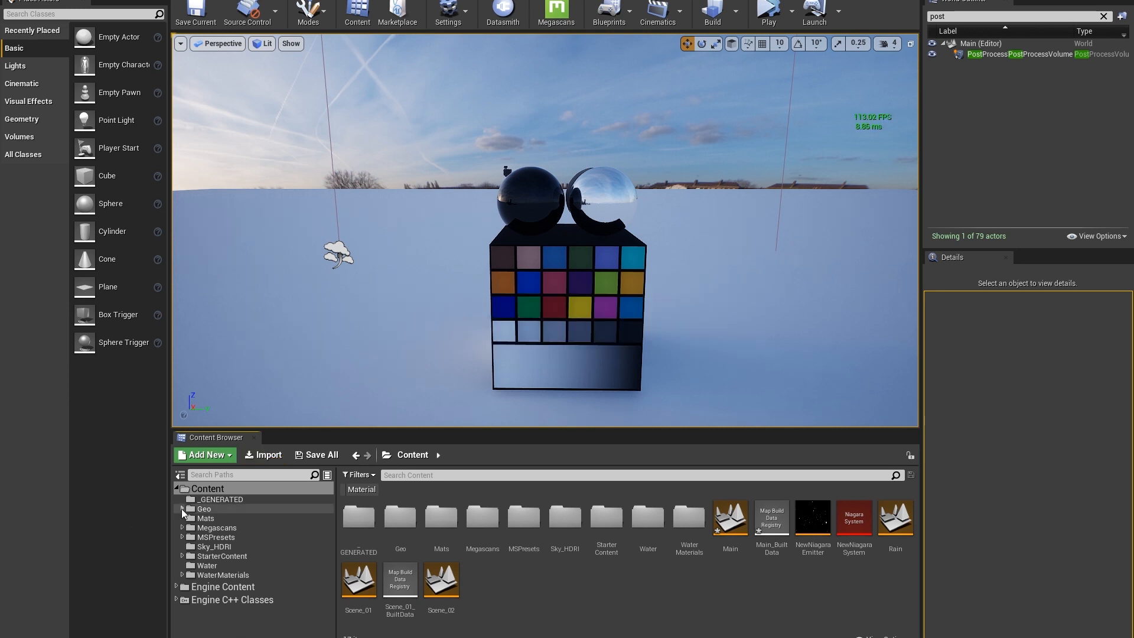
Save the modified Main level and Main_BuiltData.
left_click(313, 456)
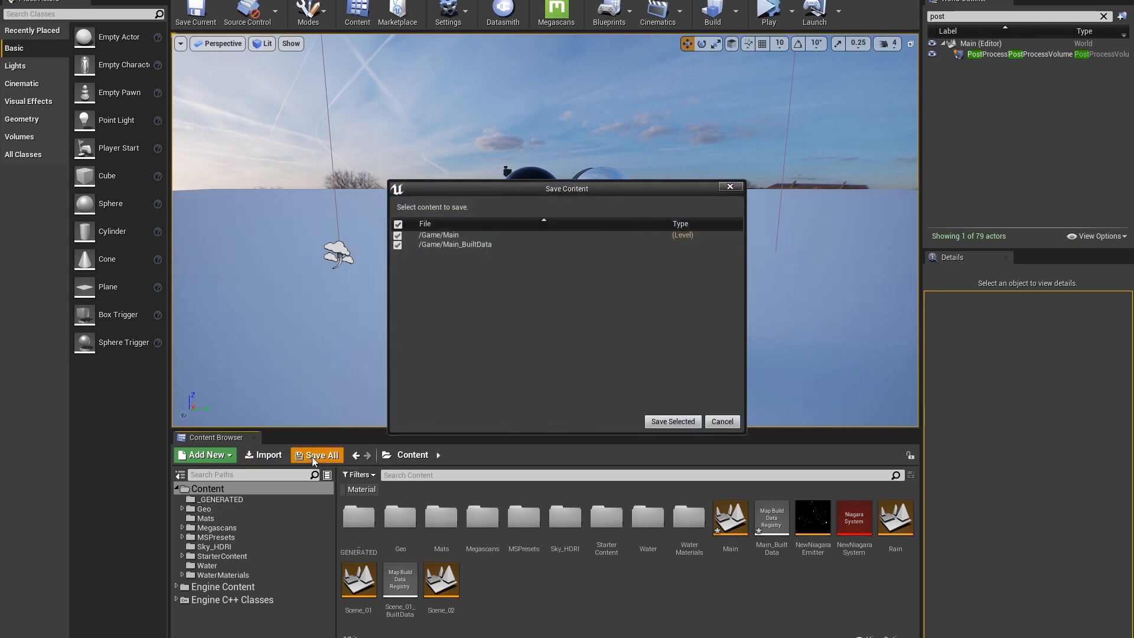
left_click(671, 421)
Place all Fishing_Boat_01 meshes, from Cabin to Tires, from the Geo/Steam_Boat folder into the level and deselect them.
left_click(182, 508)
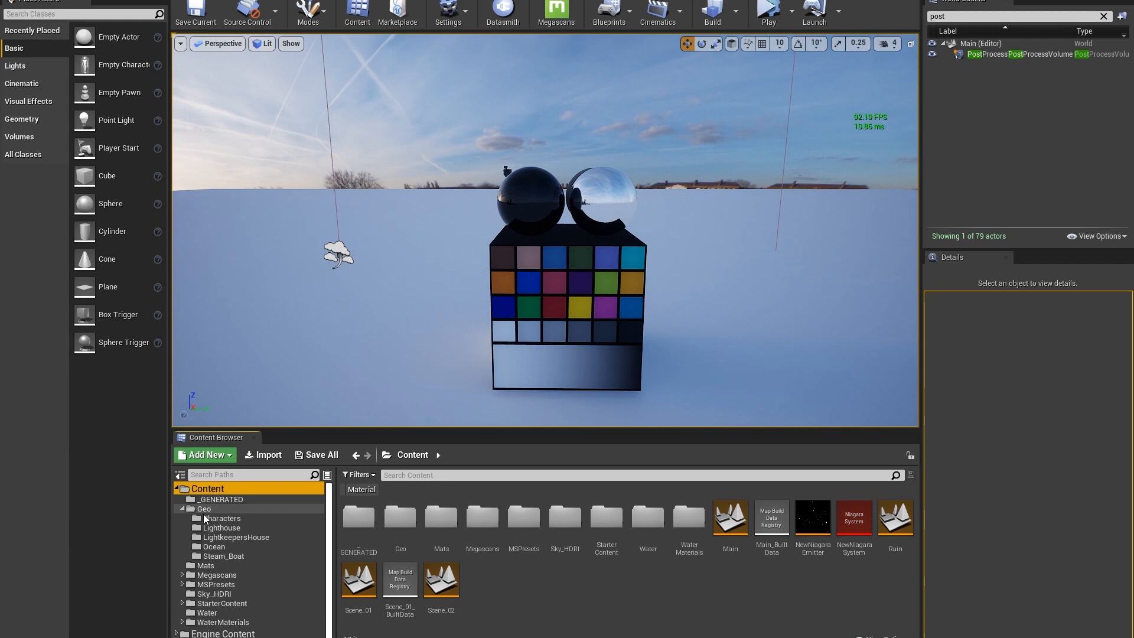
left_click(213, 526)
left_click(221, 539)
left_click(215, 546)
left_click(222, 555)
left_click(359, 519)
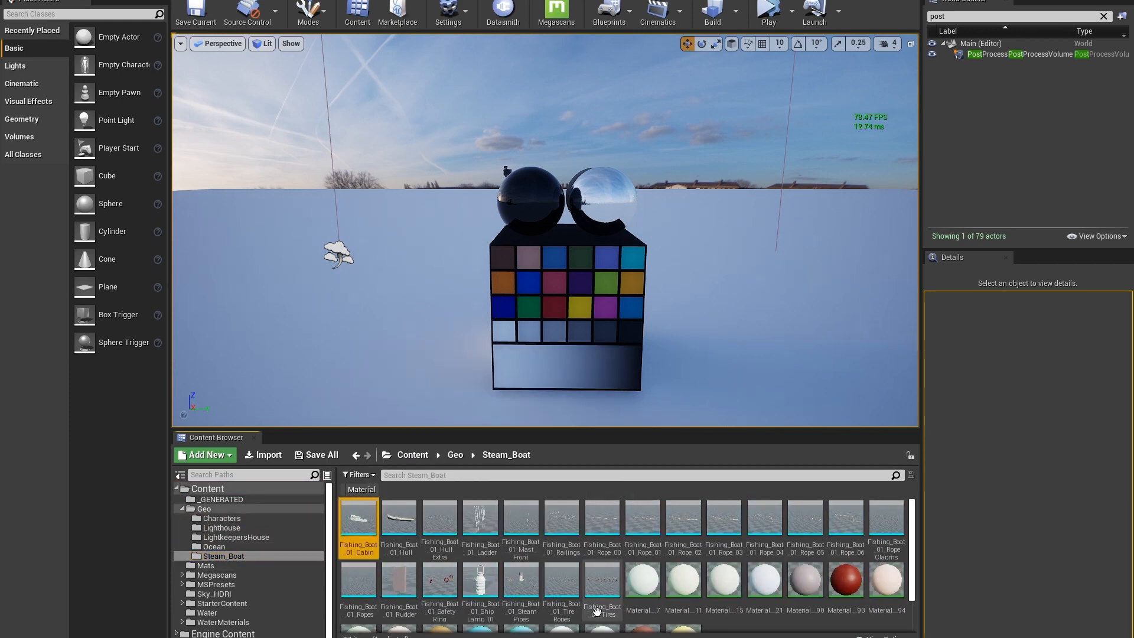
left_click(602, 582, "shift")
left_click_drag(602, 582, 383, 297)
mouse_move(383, 298)
right_mouse_down()
mouse_move(307, 295)
mouse_move(437, 287)
mouse_move(374, 291)
right_mouse_up()
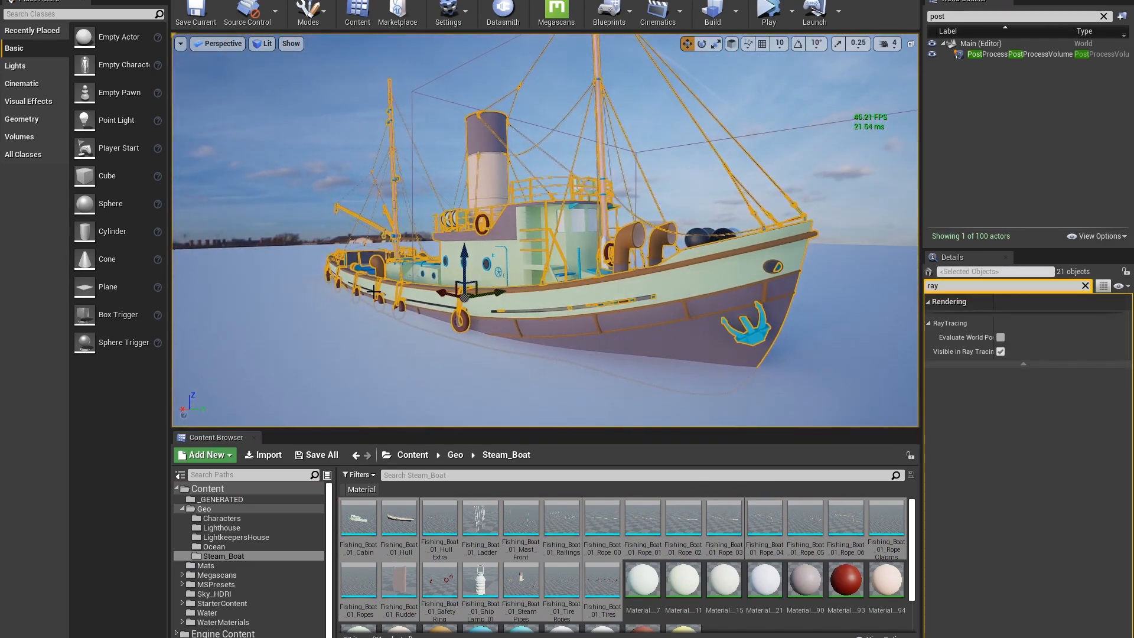
left_click(377, 345)
right_click_drag(378, 344, 410, 336)
Open the Megascans Surfaces folder and filter its assets by "inst".
left_click(183, 574)
scroll(183, 573, "down", 2)
left_click(188, 575)
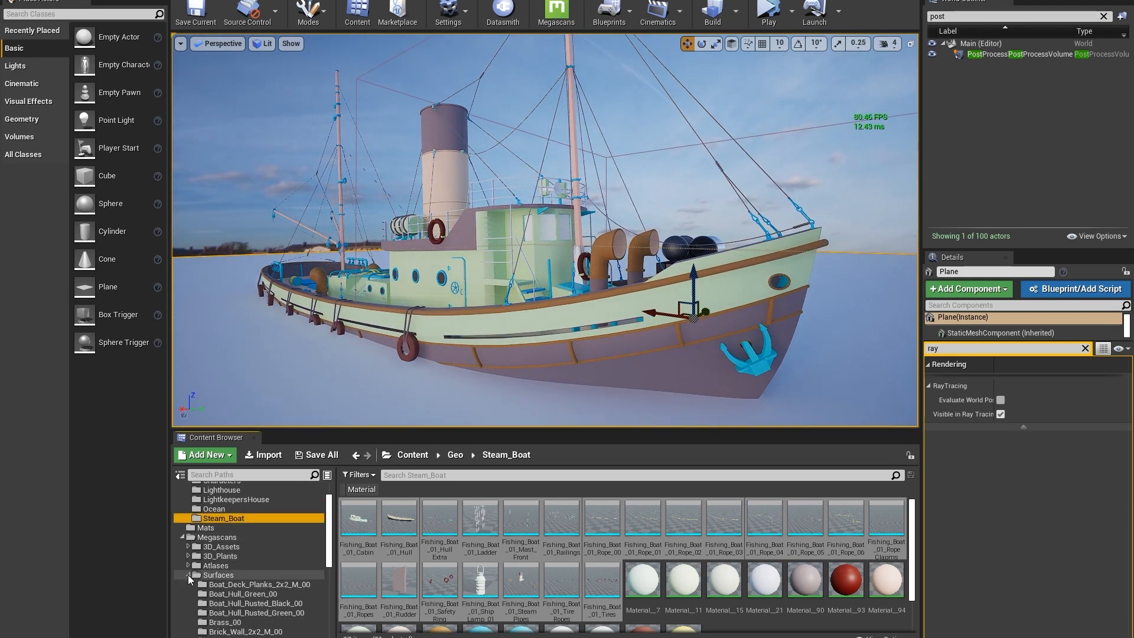
left_click(216, 574)
left_click(432, 476)
type("inst")
key("Return")
Apply the Boat_Hull_Rusted_Black_00 and Boat_Hull_Rusted_Green_00 material instances to the boat's lower and upper hull respectively.
left_click_drag(442, 519, 650, 307)
left_click_drag(480, 518, 621, 339)
key("s")
mouse_move(622, 339)
right_mouse_down()
mouse_move(622, 356)
mouse_move(625, 337)
right_mouse_up()
key("w")
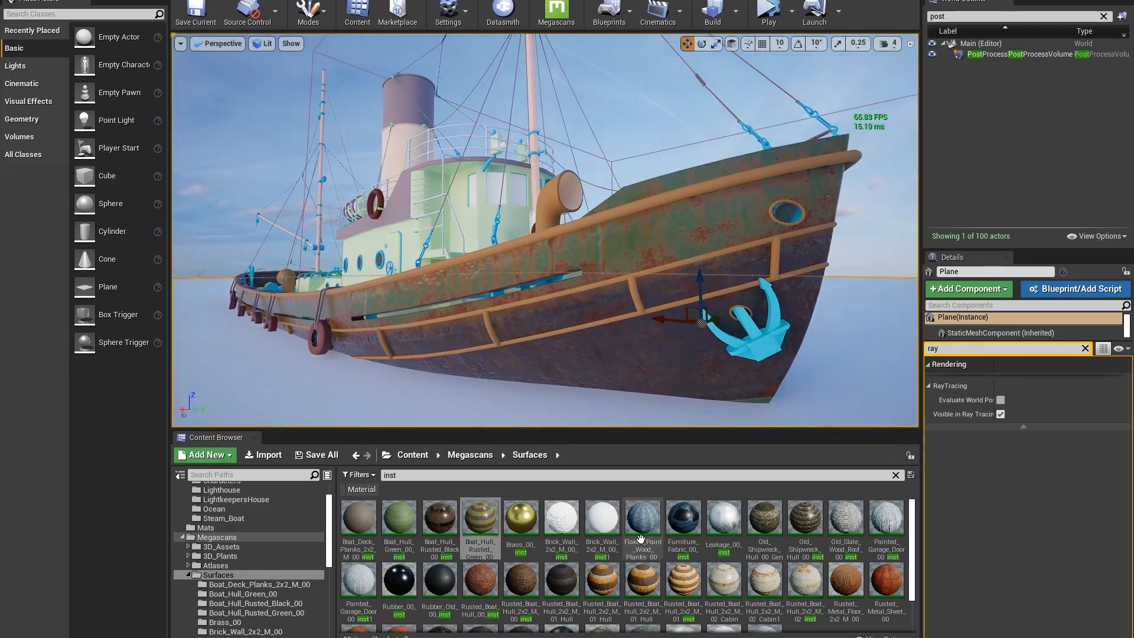
middle_click_drag(662, 412, 659, 398)
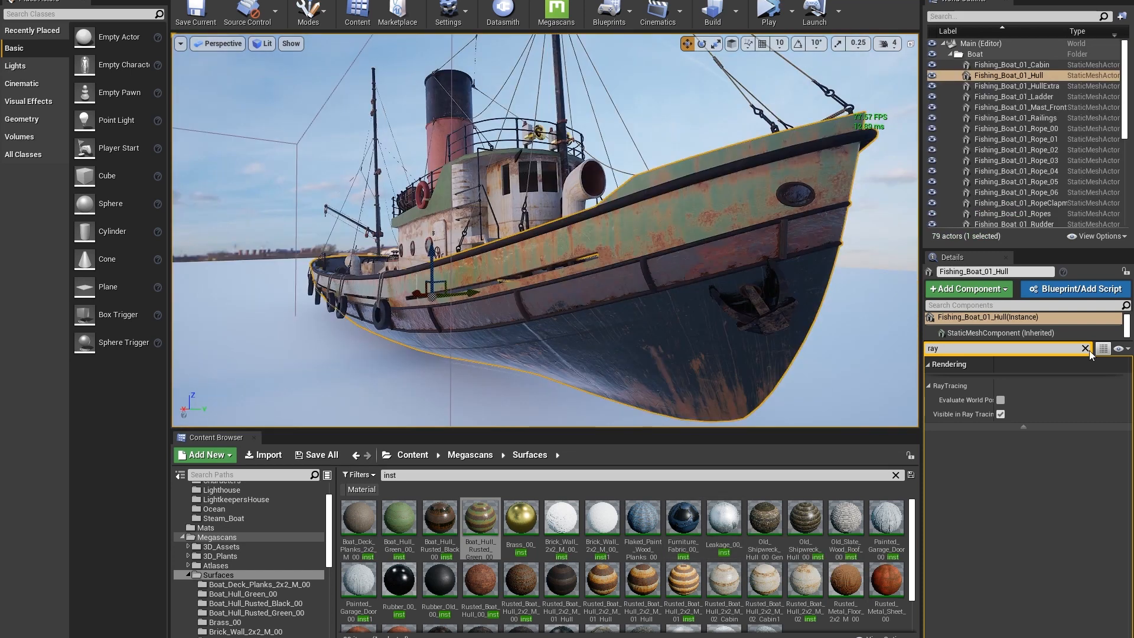
Clear the details filter and open the hull's Element 1 material instance, Boat_Hull_Rusted_Green, in a maximized editor.
left_click(1085, 348)
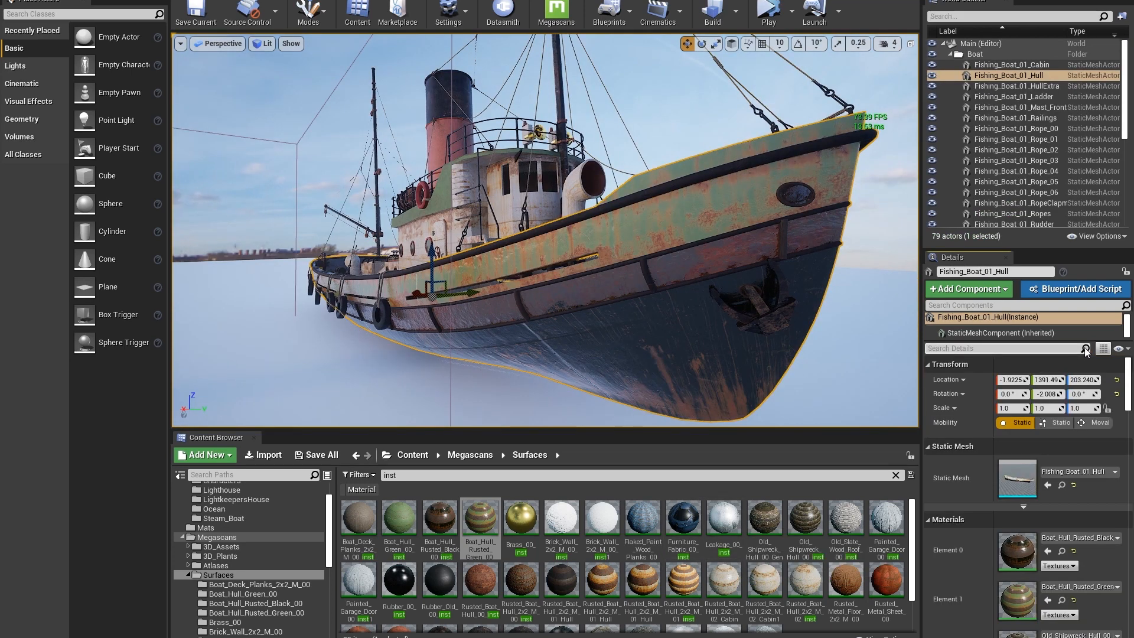
double_click(1023, 598)
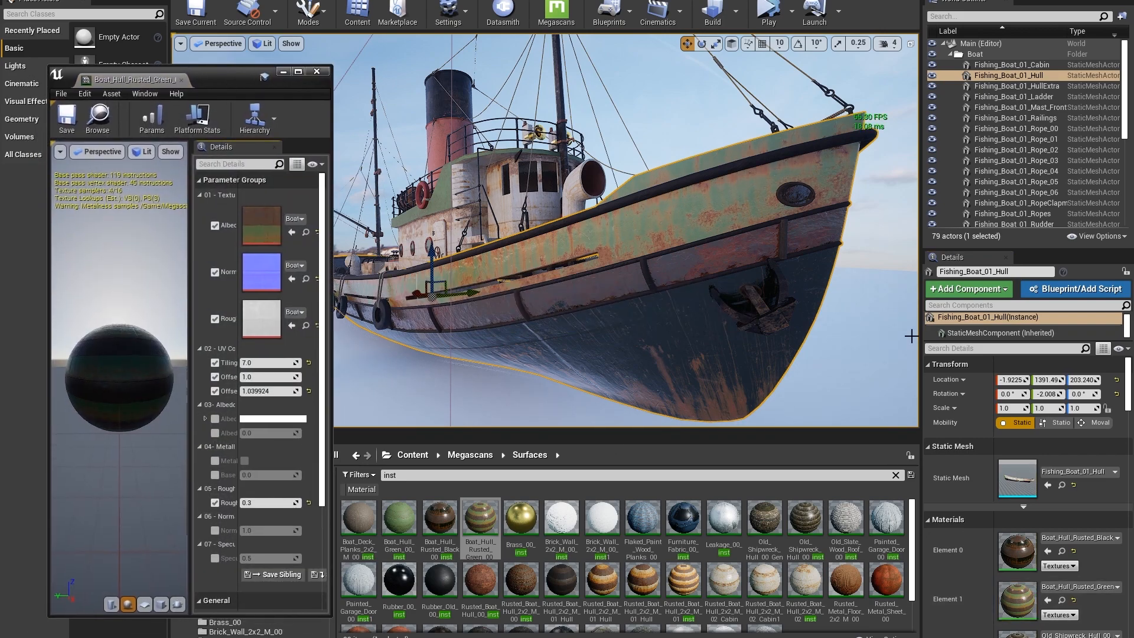
double_click(201, 91)
Inspect the rusted green hull material on its preview sphere and open its Albedo texture.
left_click_drag(283, 284, 282, 387)
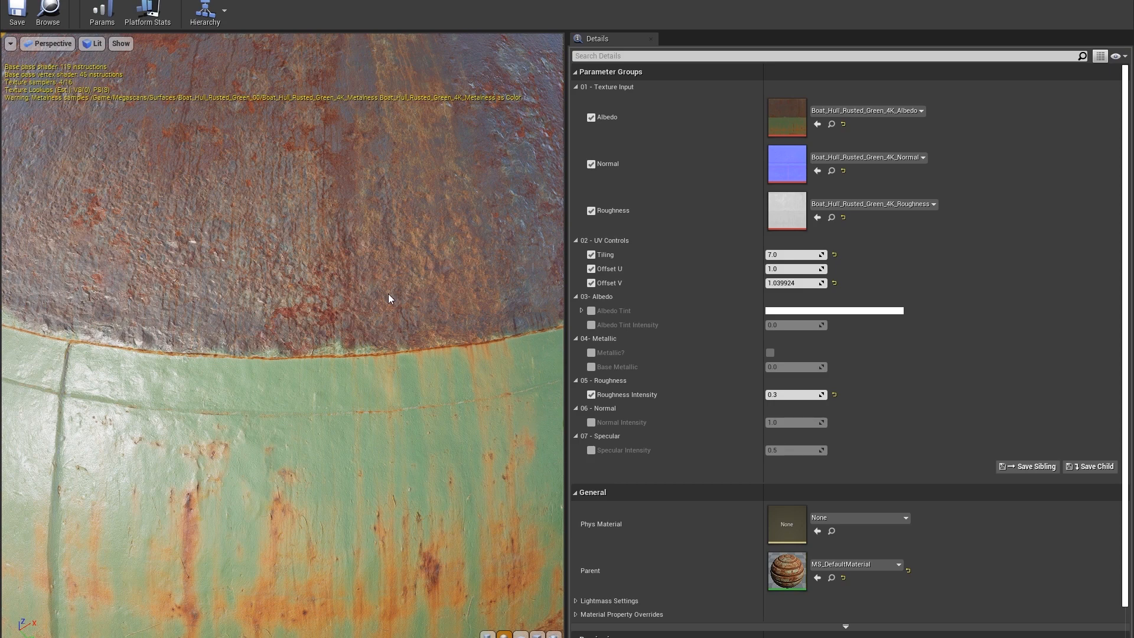
left_click_drag(461, 278, 414, 278)
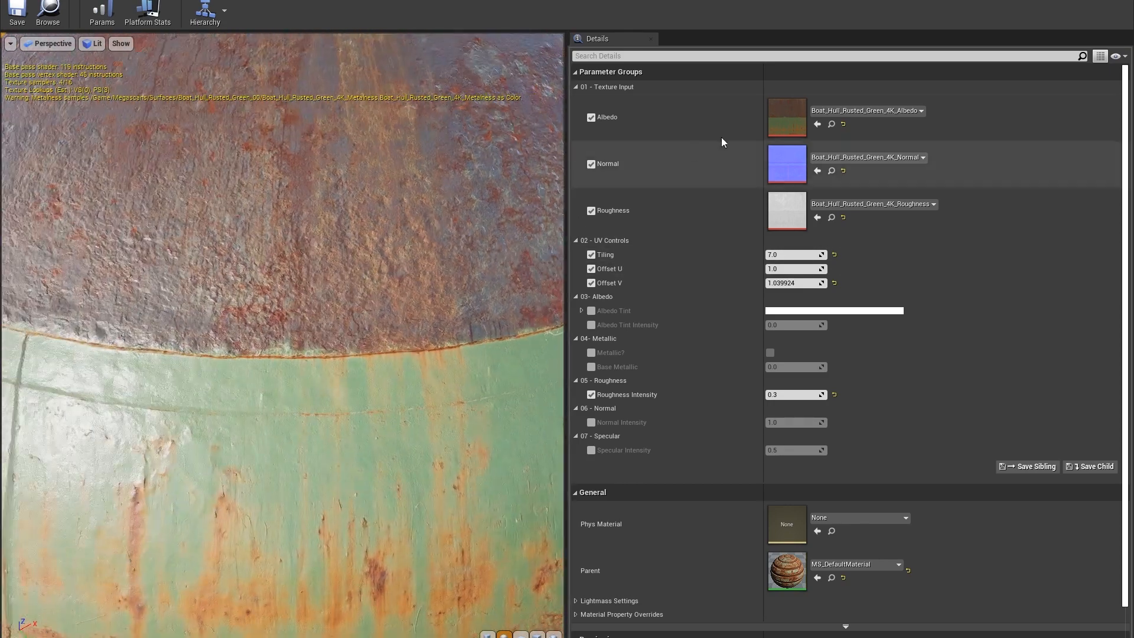
double_click(788, 124)
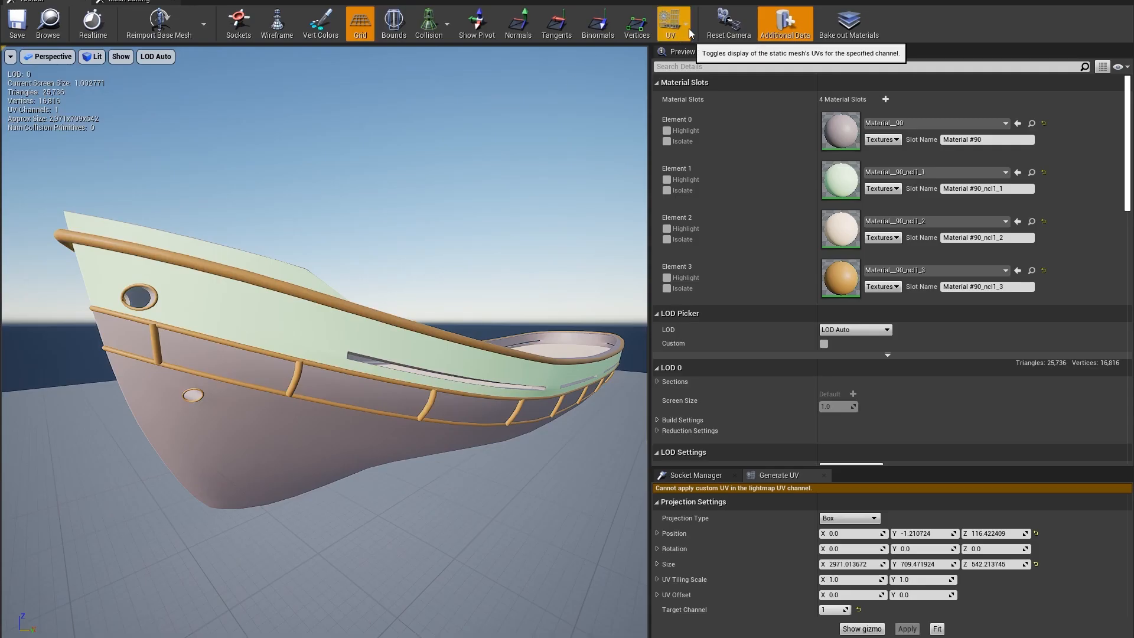
Display the UV layout of the boat hull's static mesh.
left_click(685, 25)
left_click(689, 64)
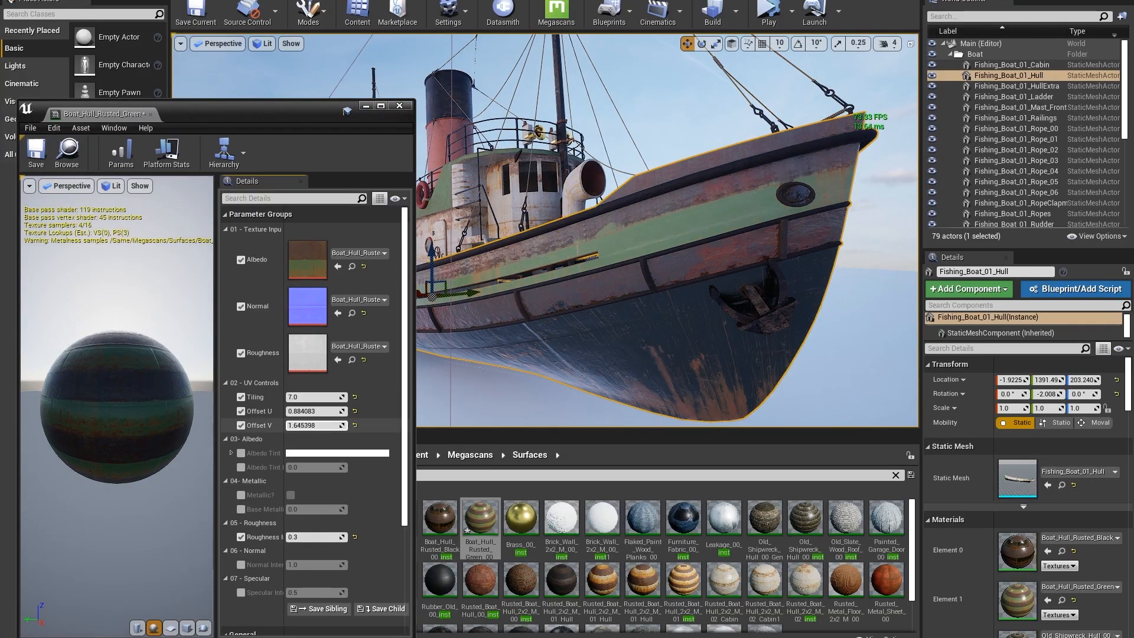
Shift the Offset V of the rusted green hull material and set the cabin's rusted material offsets to U 3.939241 and V 1.496518.
left_click_drag(314, 425, 291, 425)
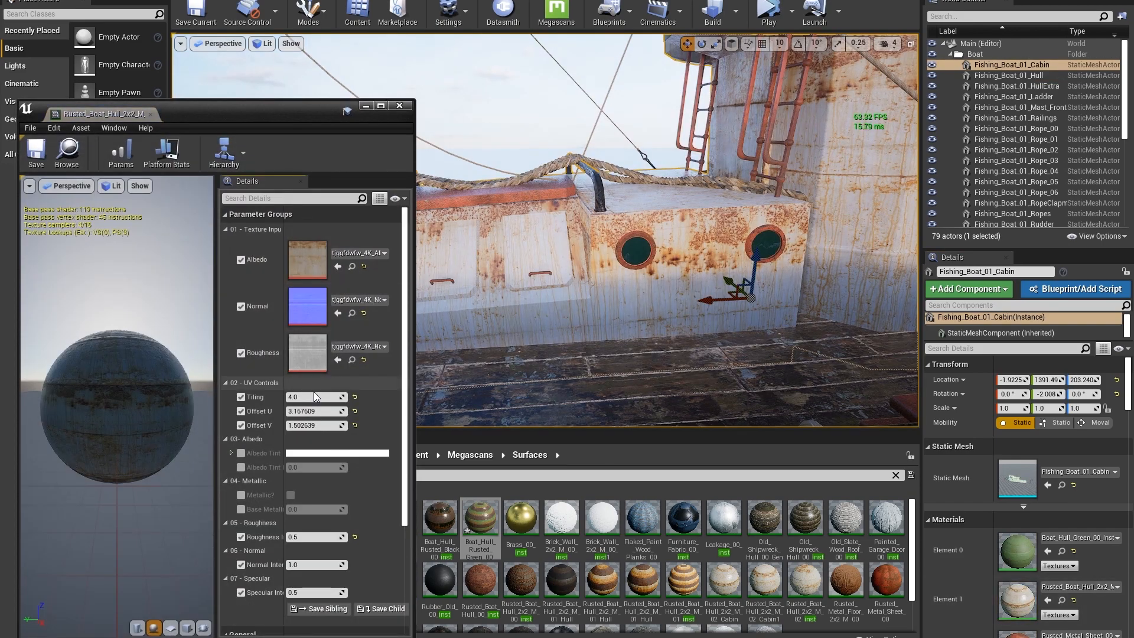
mouse_move(307, 411)
left_mouse_down()
mouse_move(326, 411)
mouse_move(320, 425)
mouse_move(299, 425)
left_mouse_up()
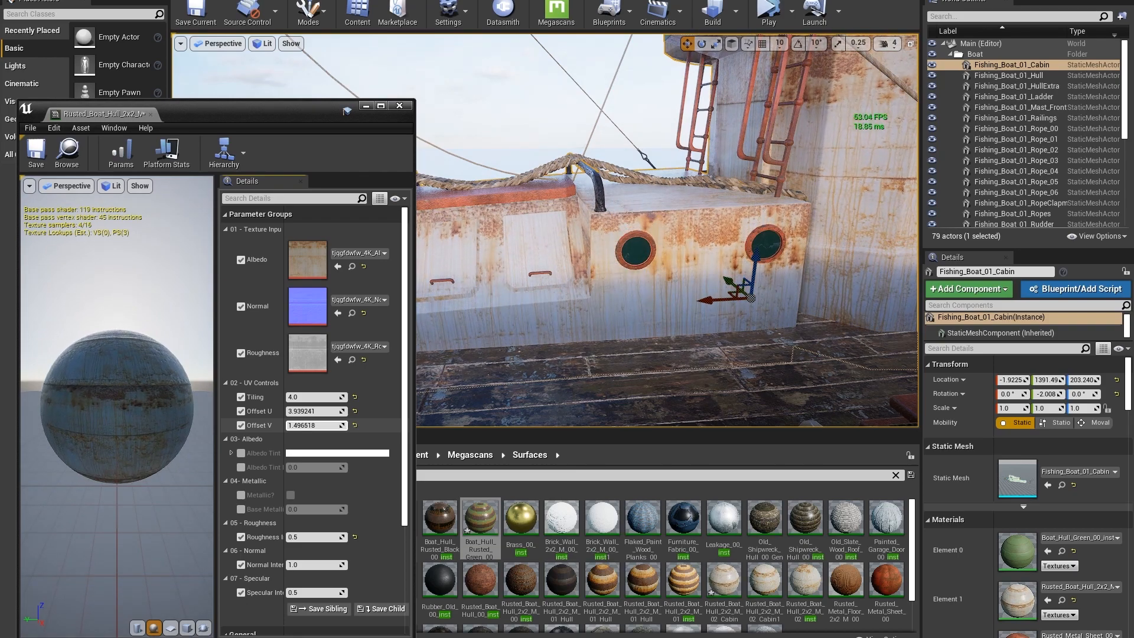
Select the boat's steam pipe funnel to examine its material and close the material instance editor.
right_click_drag(540, 294, 525, 314)
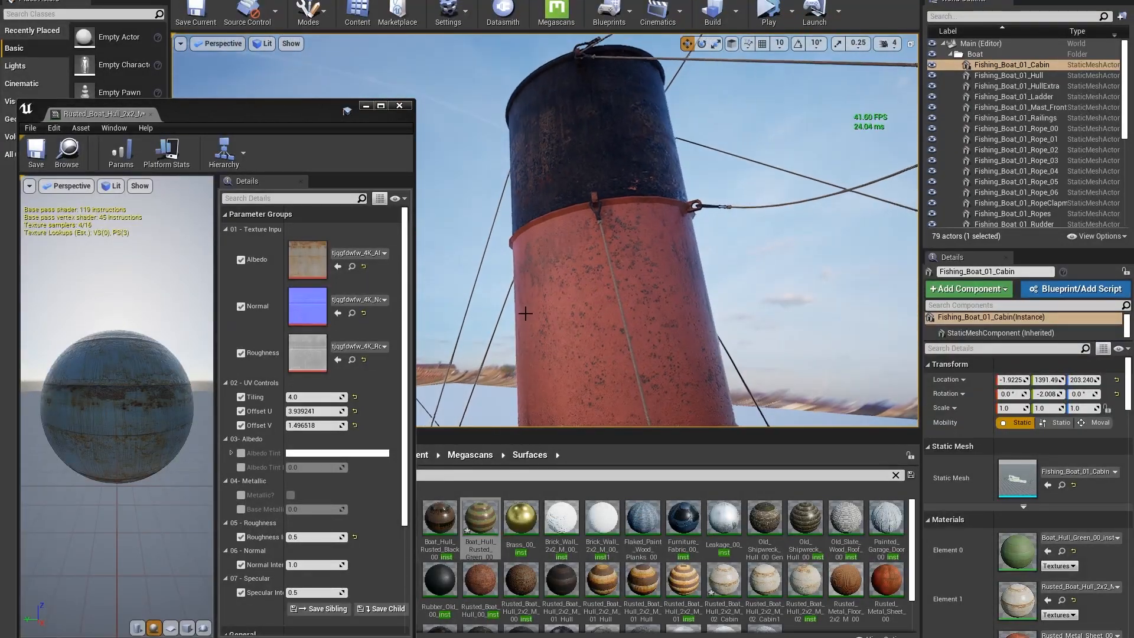
left_click(648, 331)
right_click_drag(648, 330, 652, 366)
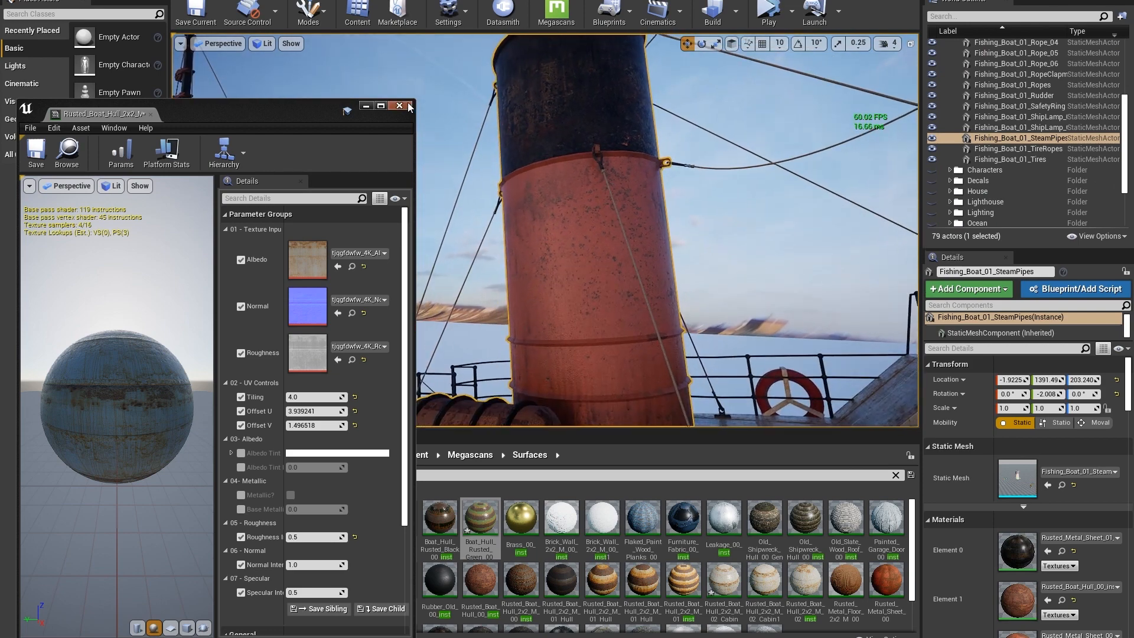
left_click(407, 106)
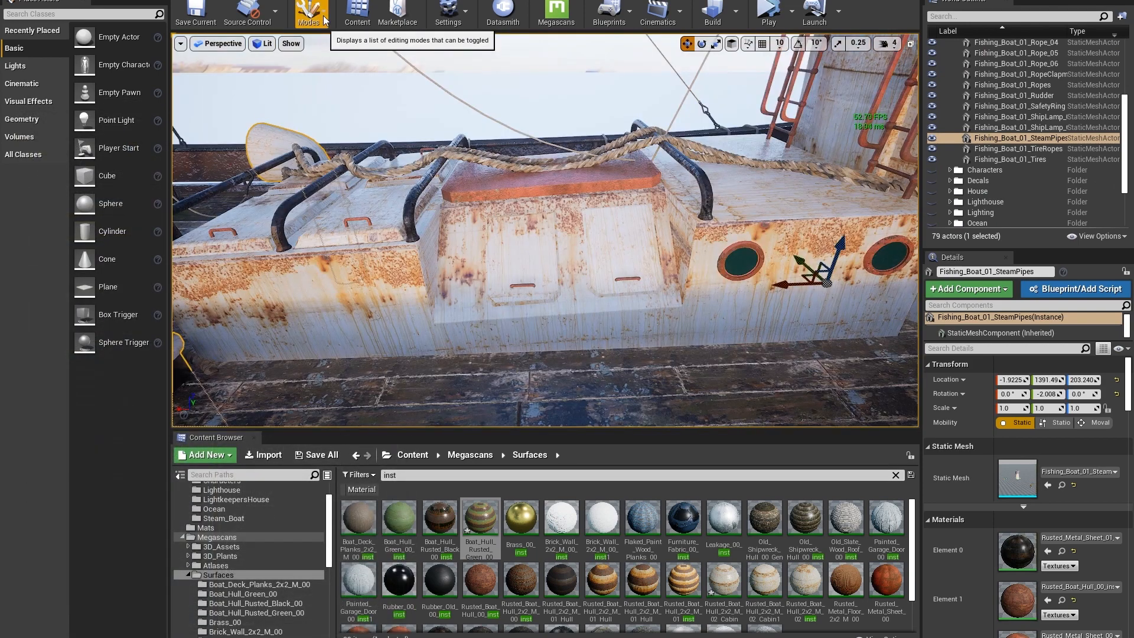
Enter Modeling mode and run the Transform UVs tool on the UV island of the cabin's hatch panel.
left_click(324, 15)
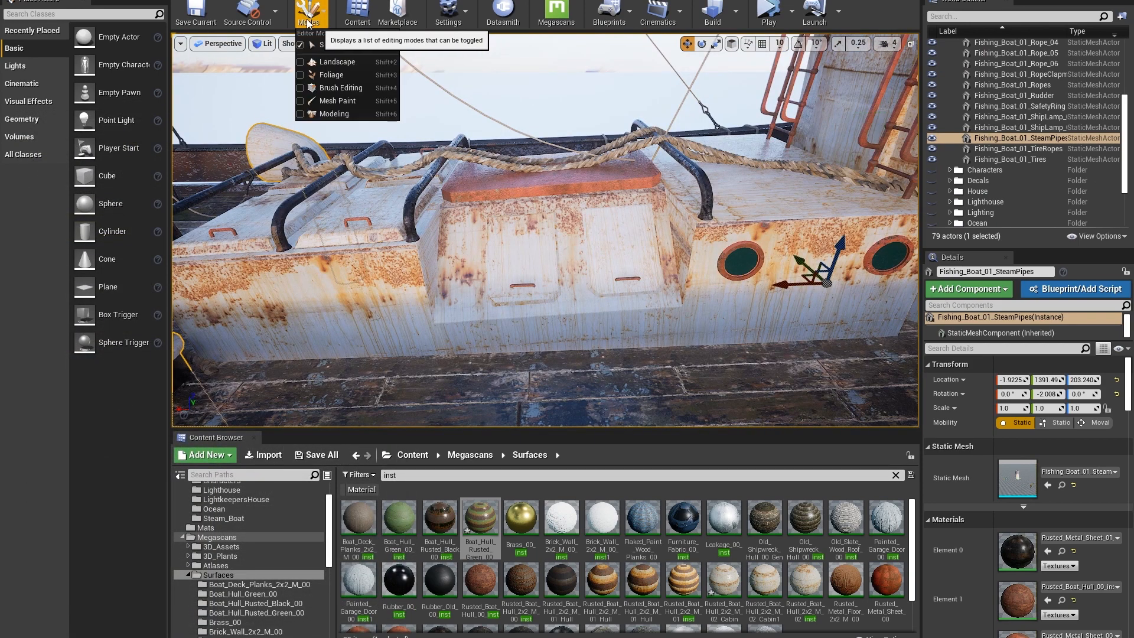
left_click(335, 116)
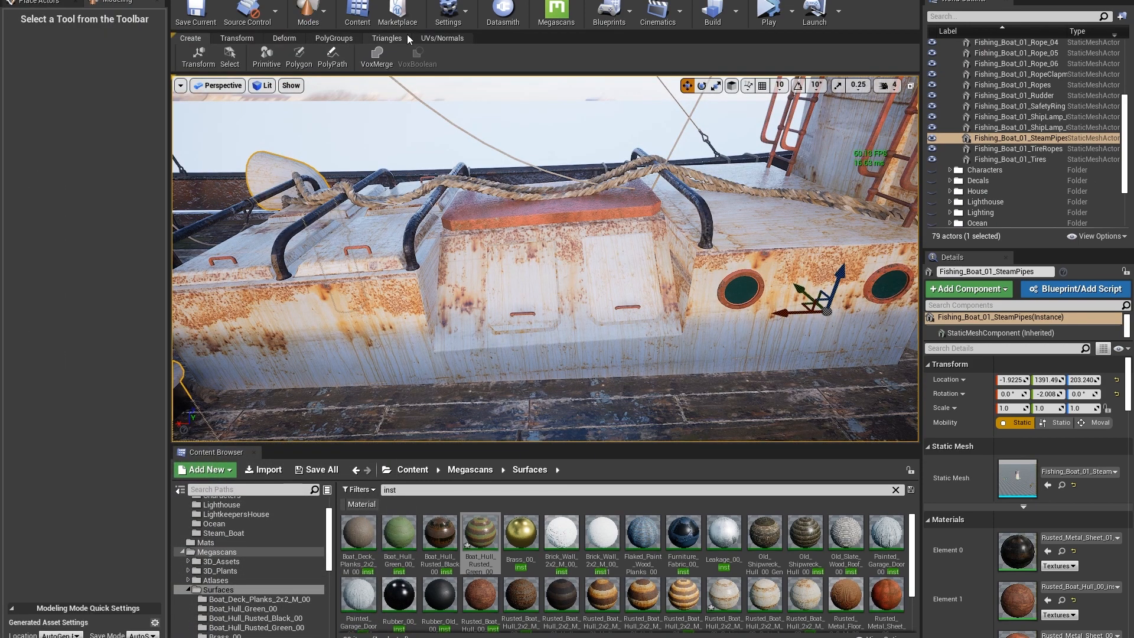
left_click(442, 39)
left_click(523, 269)
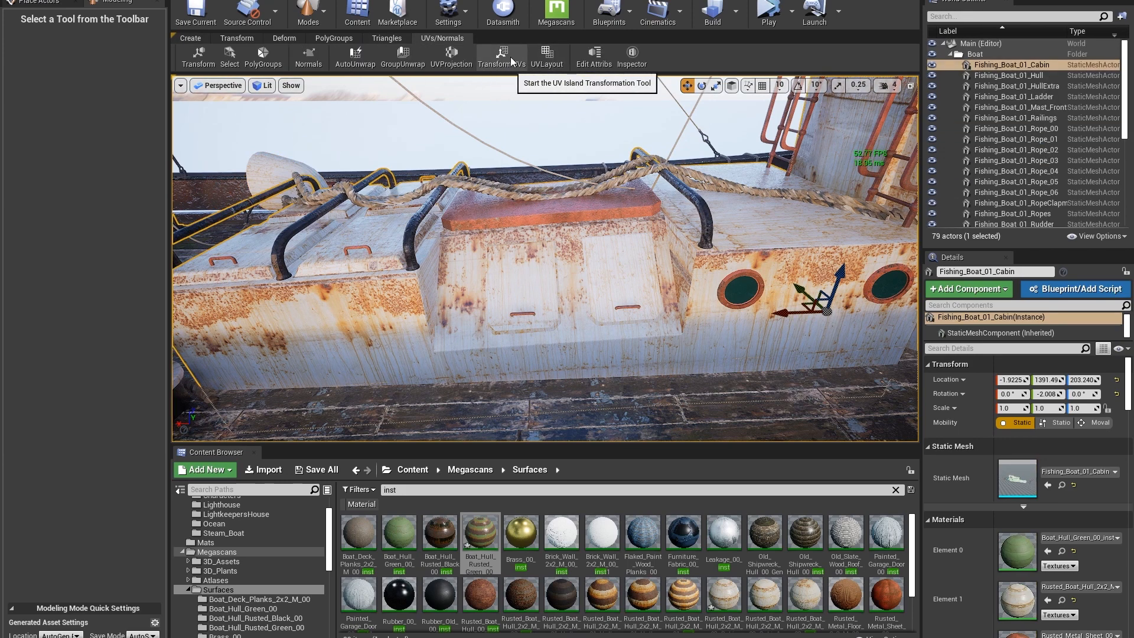
left_click(502, 57)
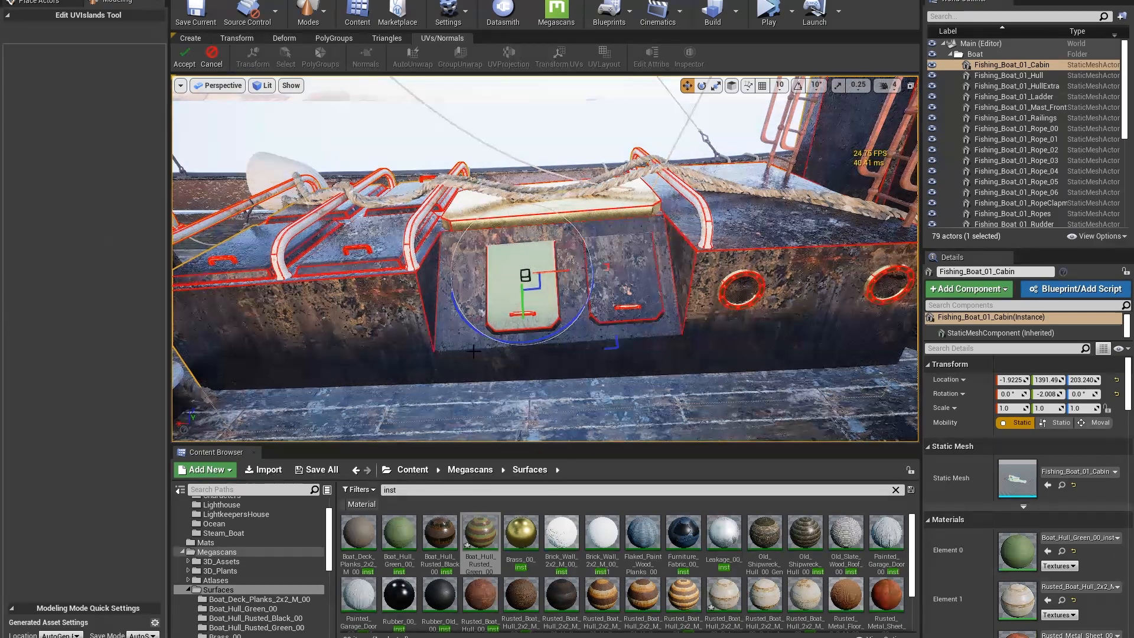
scroll(473, 351, "up", 5)
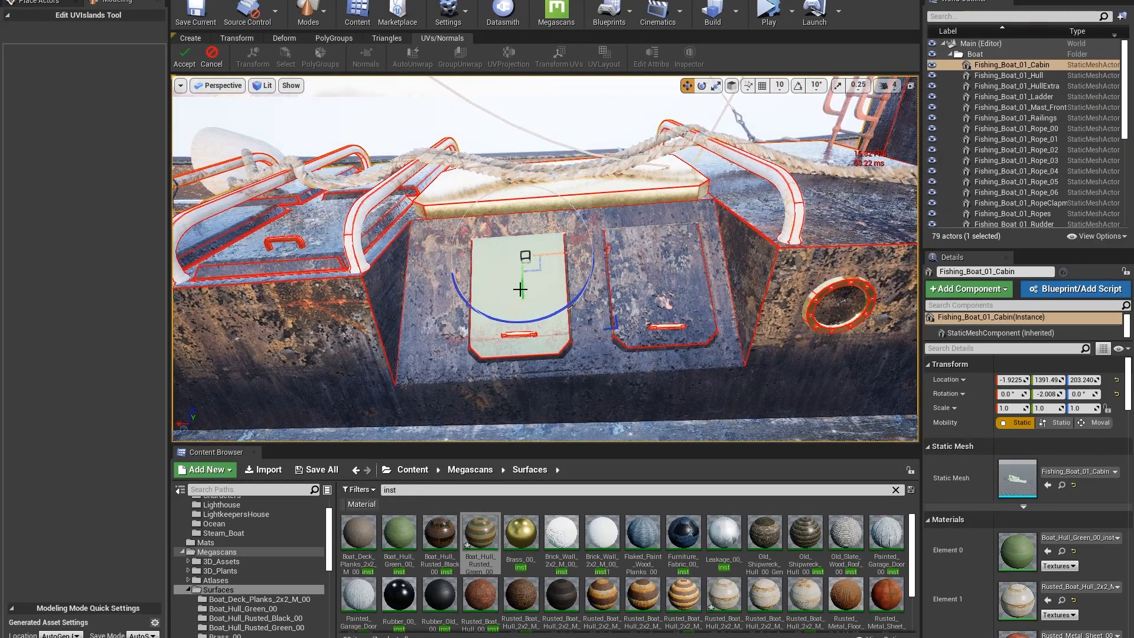
left_click(185, 62)
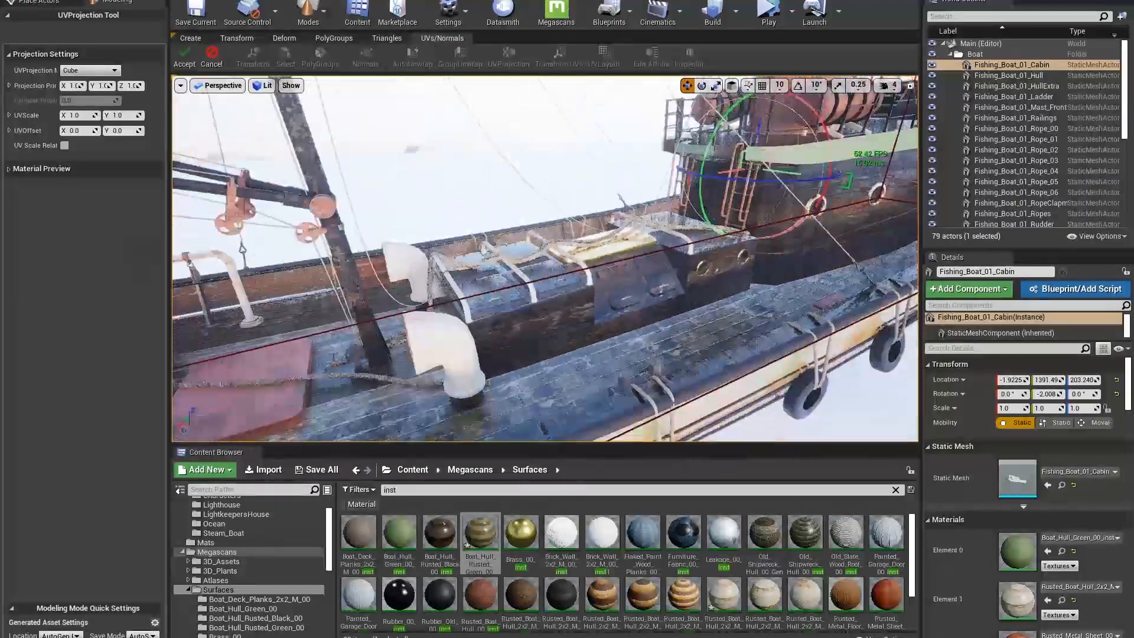
Try the Cylinder projection and another UV projection type on the boat cabin, and return to the Select mode.
left_click(83, 70)
left_click(82, 88)
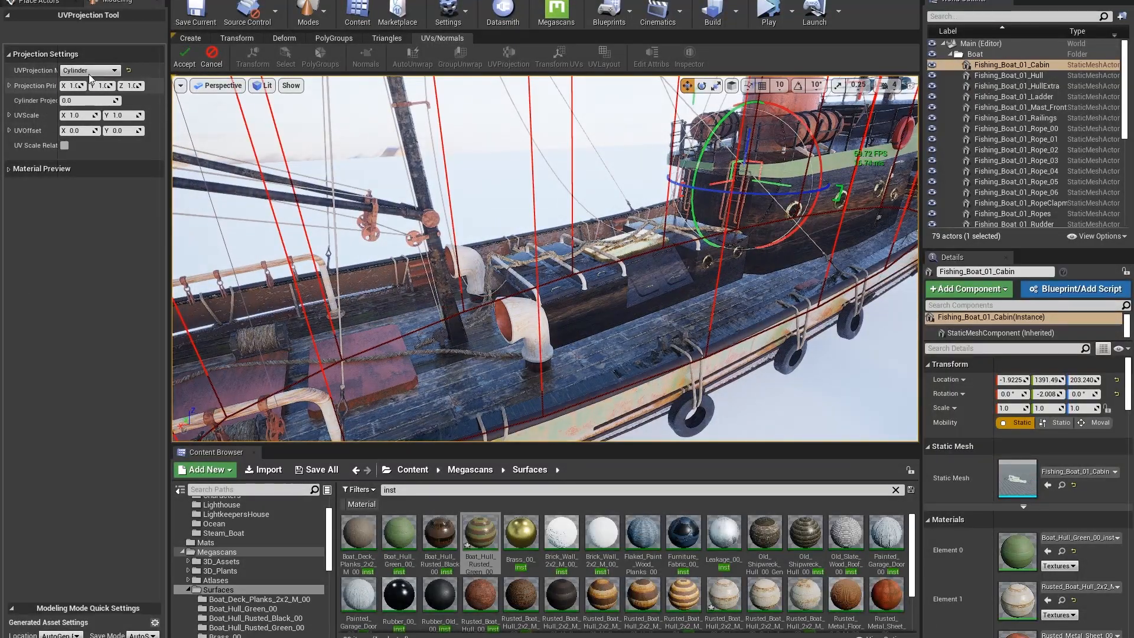
left_click(88, 71)
left_click(81, 97)
left_click(308, 12)
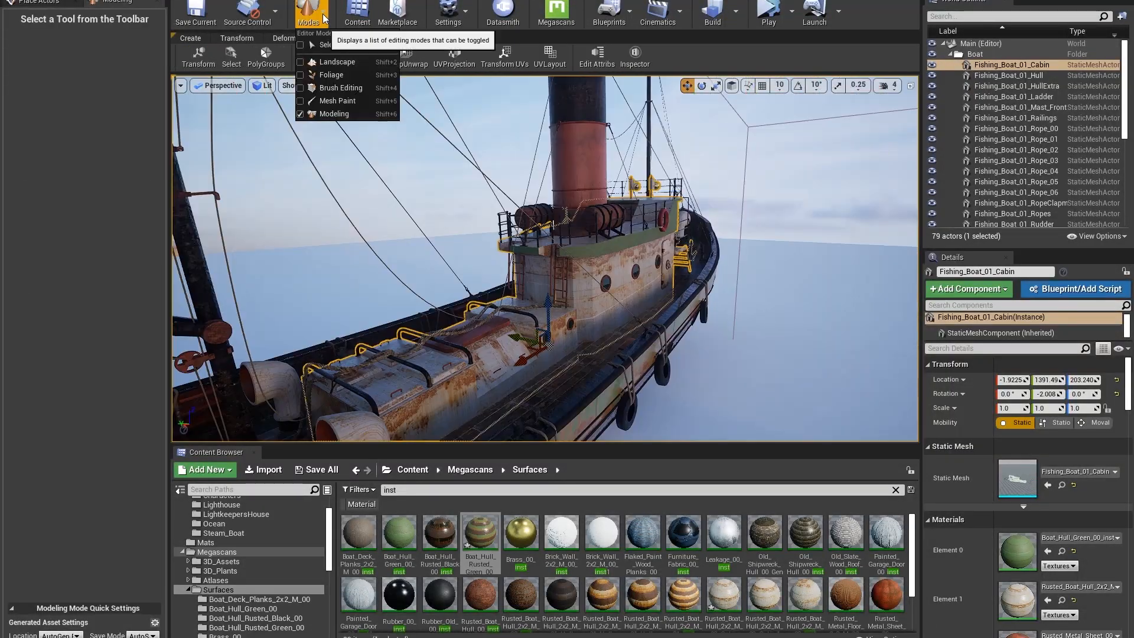
left_click(328, 49)
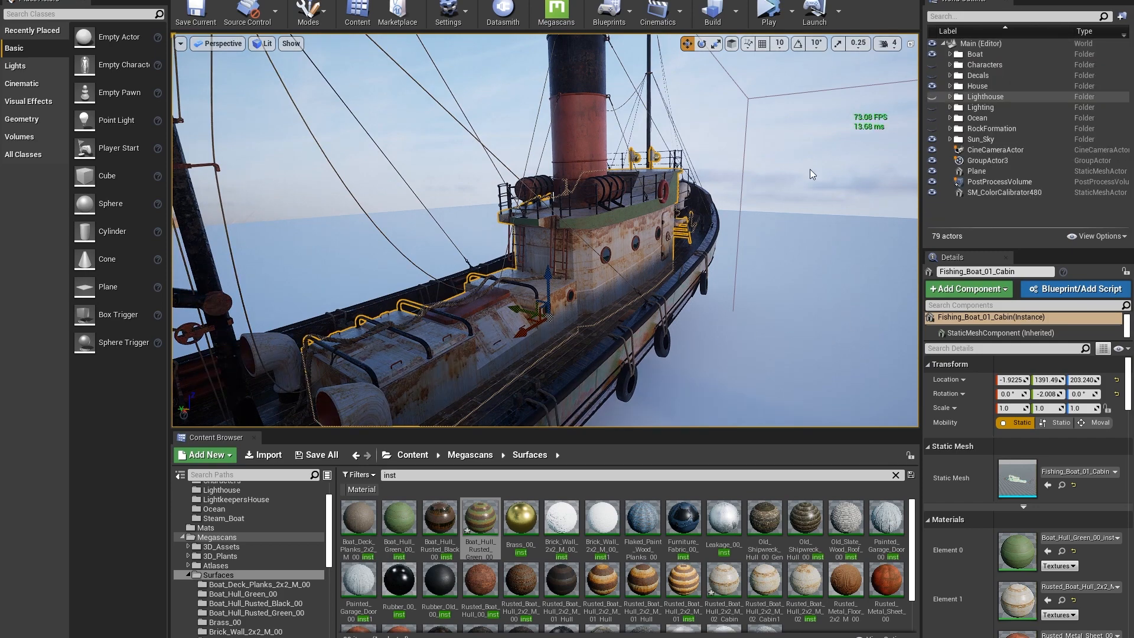
Make the Lighthouse folder visible and frame the lighthouse, house and boat together.
right_click_drag(810, 177, 827, 171)
left_click(932, 97)
right_click_drag(673, 185, 673, 185)
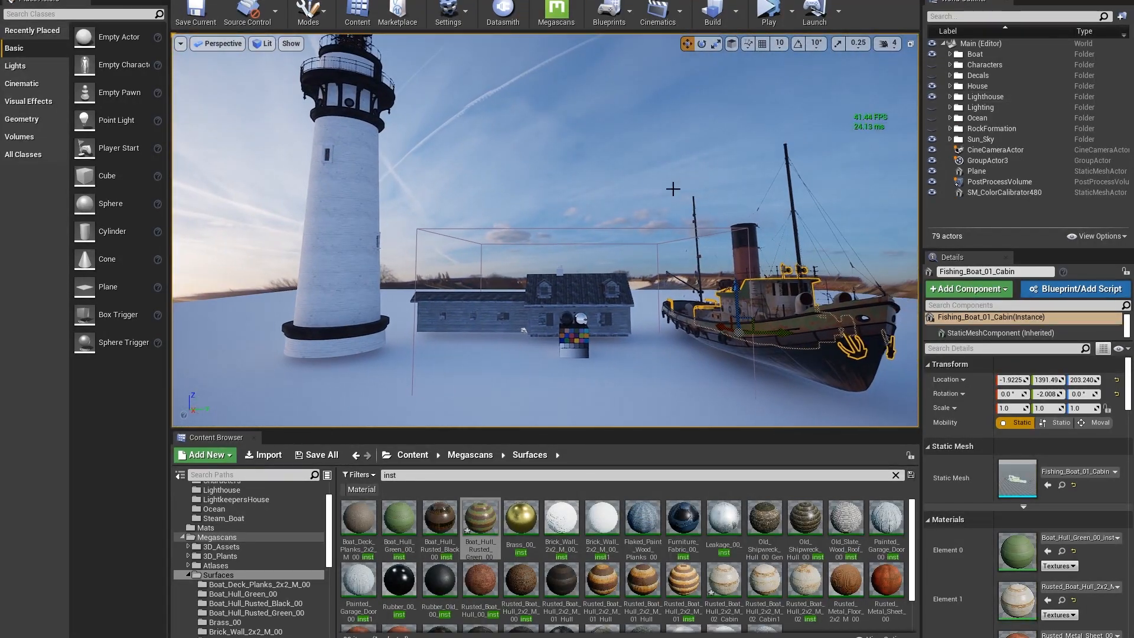
Inspect the reflections and transparency of the window glass on the boat's cabin up close.
left_click(693, 170)
right_click_drag(844, 142, 845, 142)
mouse_move(544, 230)
right_mouse_down()
mouse_move(561, 278)
mouse_move(650, 292)
mouse_move(581, 229)
mouse_move(628, 230)
mouse_move(535, 229)
right_mouse_up()
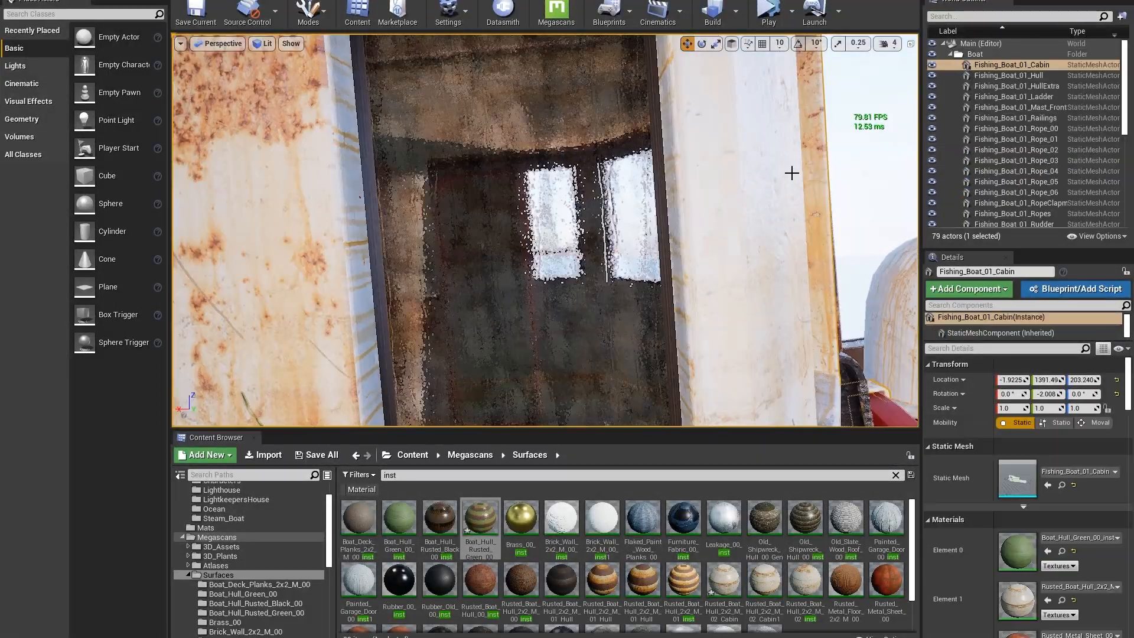
left_click(436, 235)
key("f")
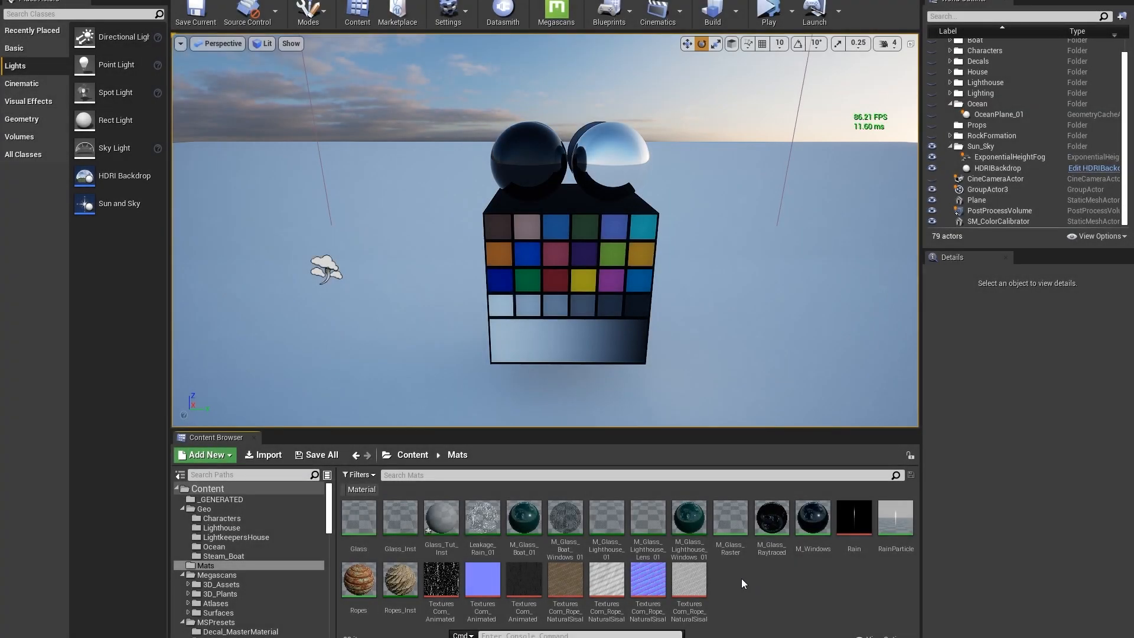
Create a material named Glass_Tut in the Mats folder and set its blend mode to Translucent.
right_click(742, 584)
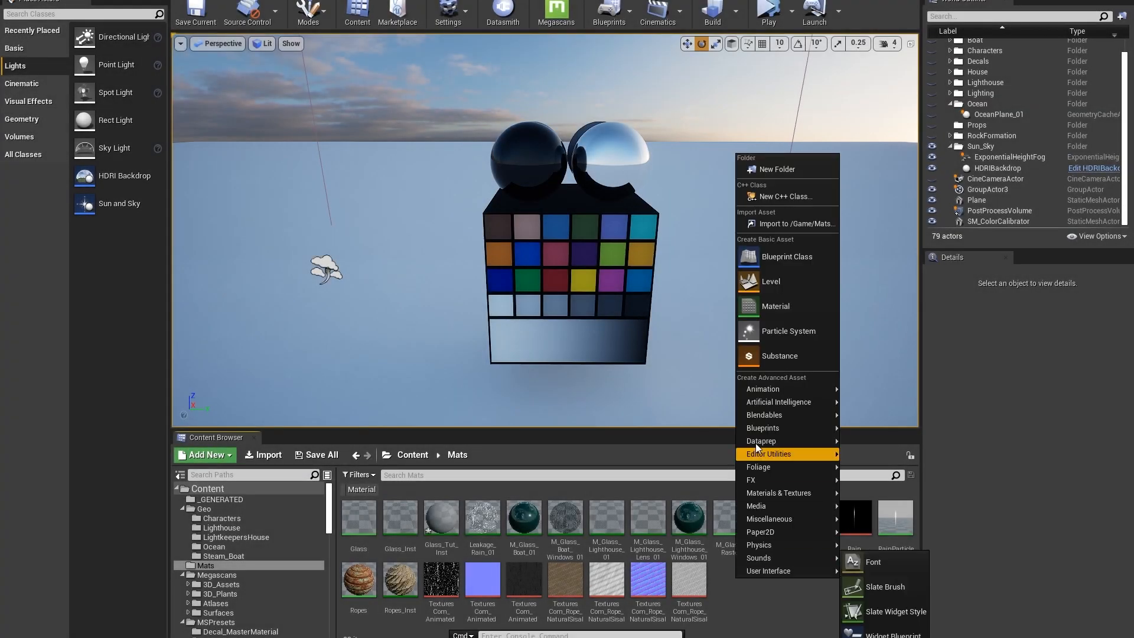
left_click(762, 307)
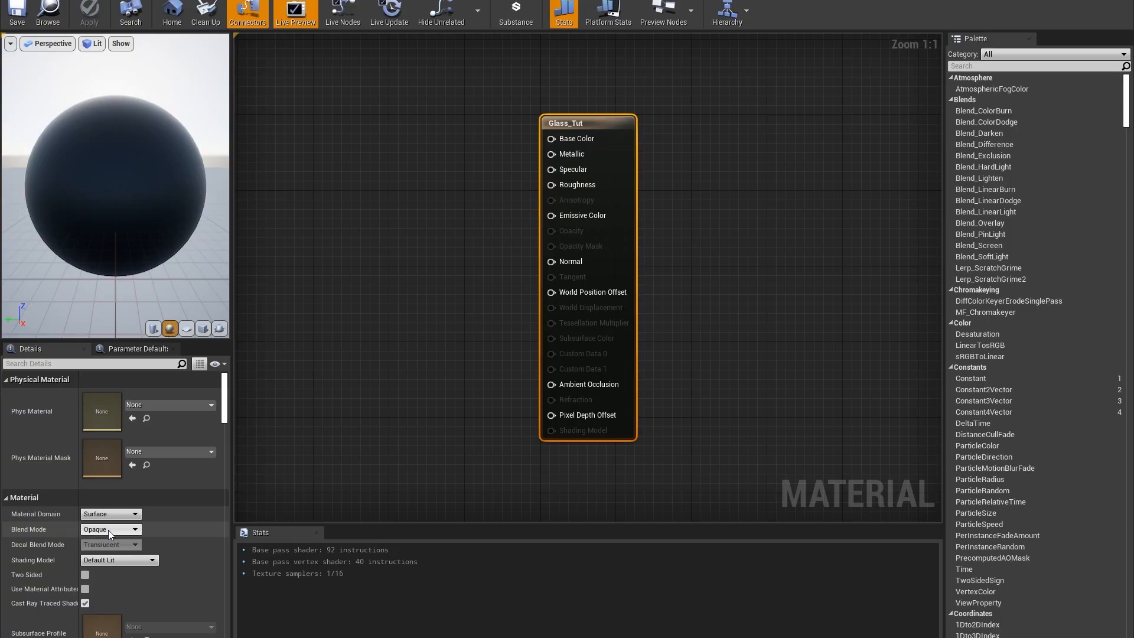
left_click(111, 529)
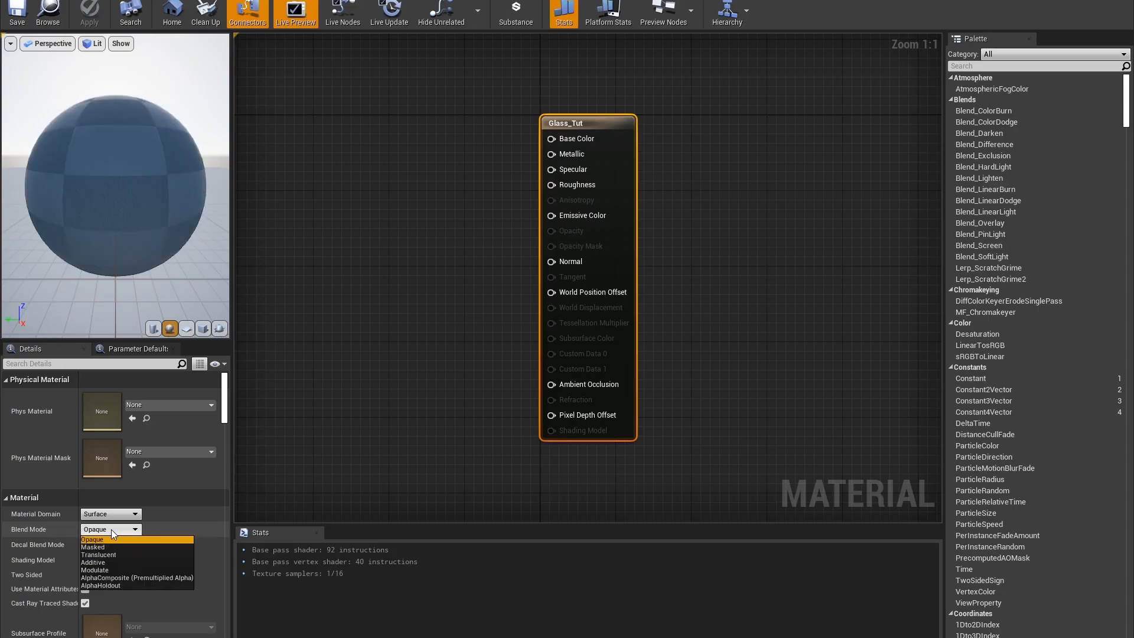
left_click(99, 555)
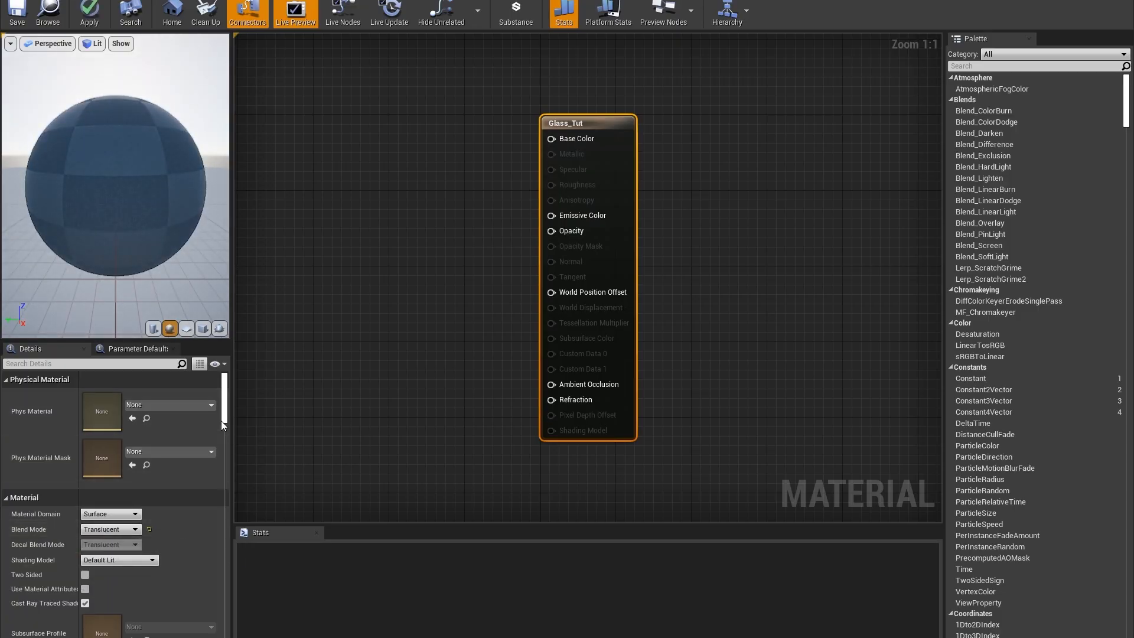
Set the glass material's translucency lighting mode to Surface ForwardShading and its refraction mode to Pixel Normal Offset.
scroll(223, 419, "down", 3)
scroll(224, 431, "down", 6)
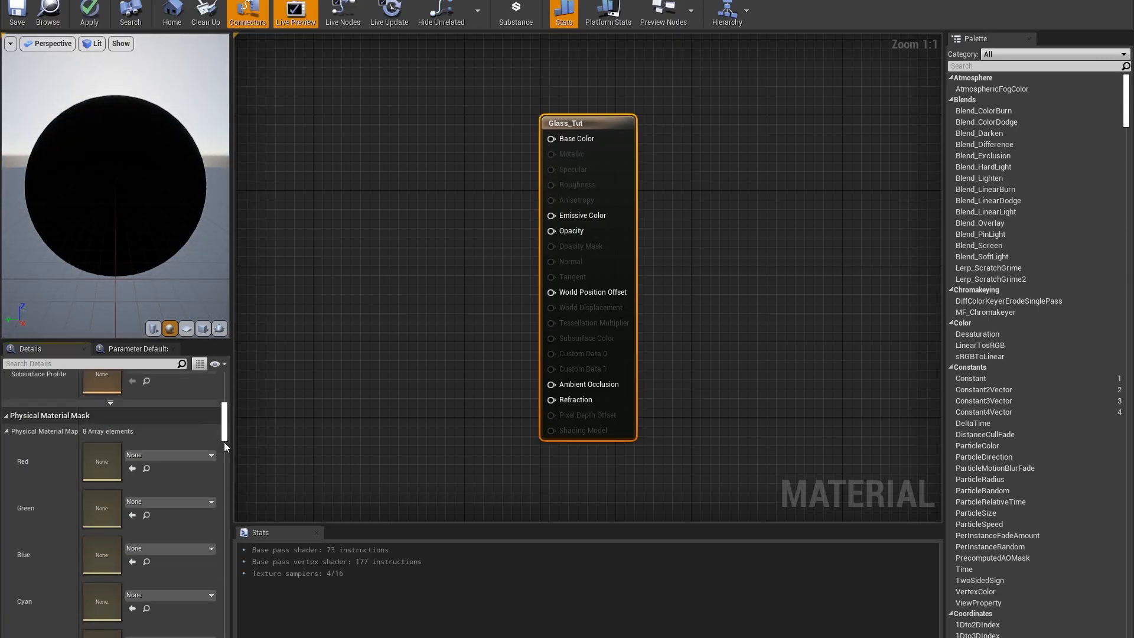
left_click(161, 425)
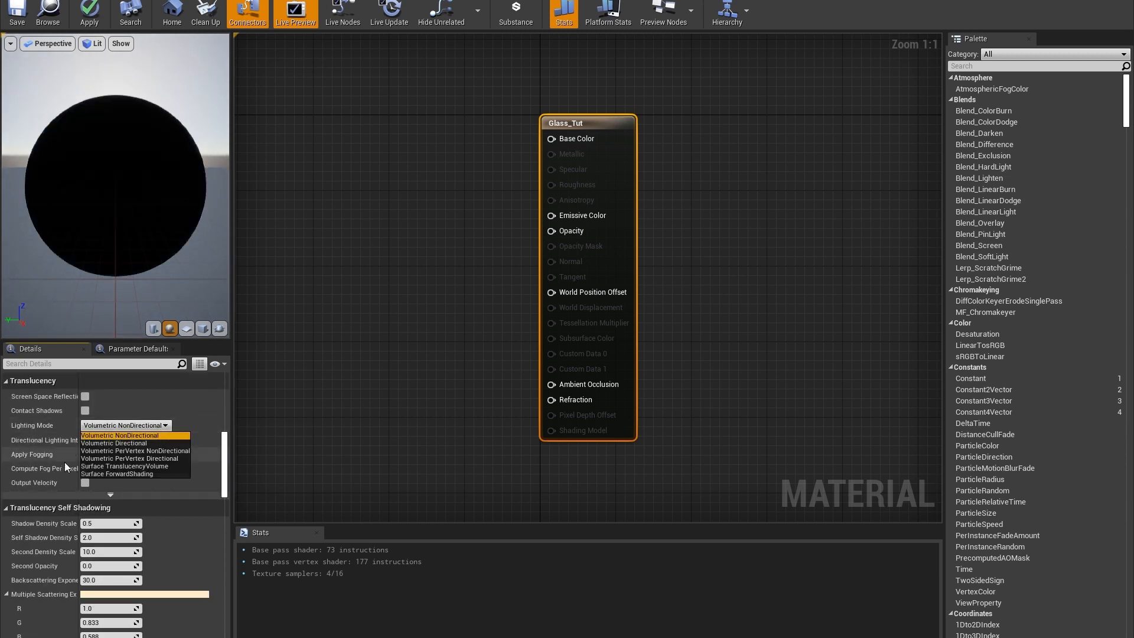
left_click(114, 473)
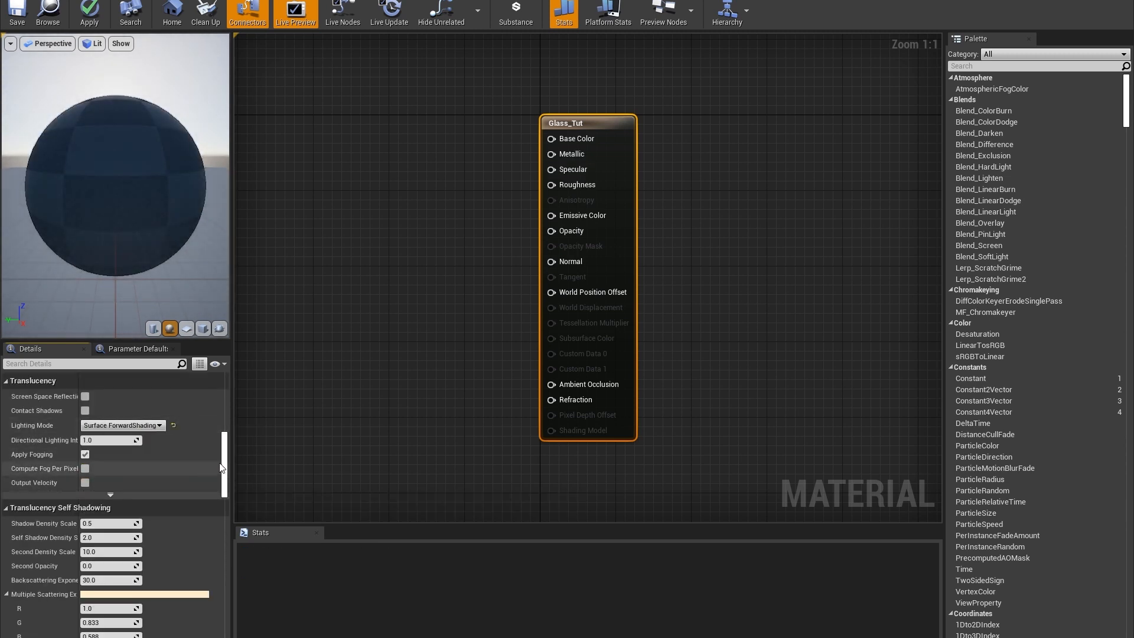
scroll(225, 468, "down", 8)
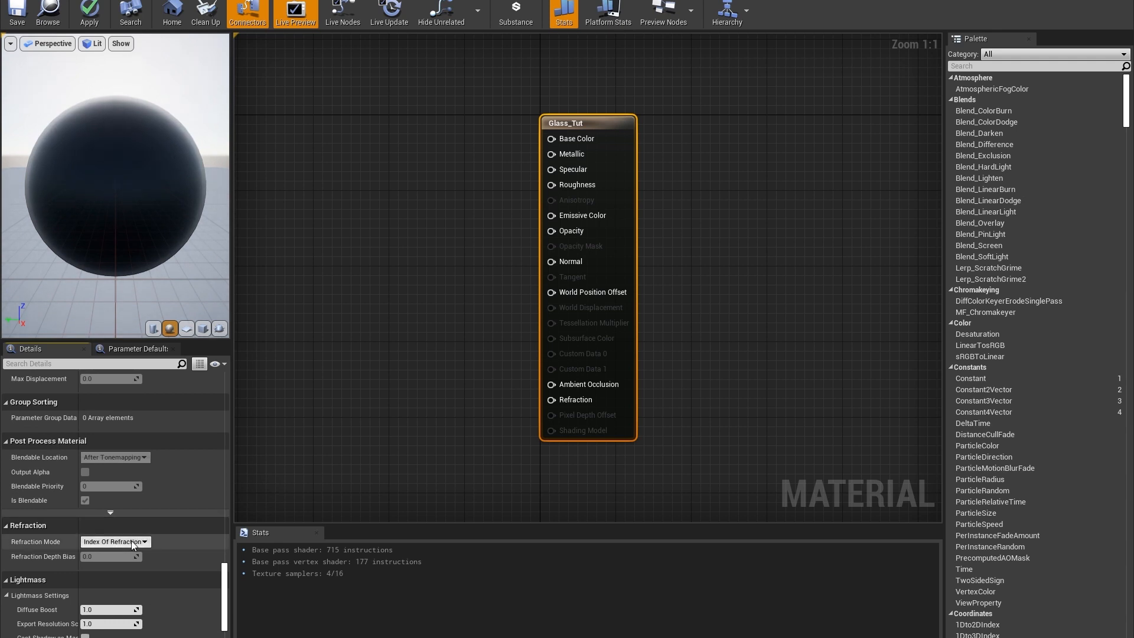
left_click(132, 541)
left_click(97, 559)
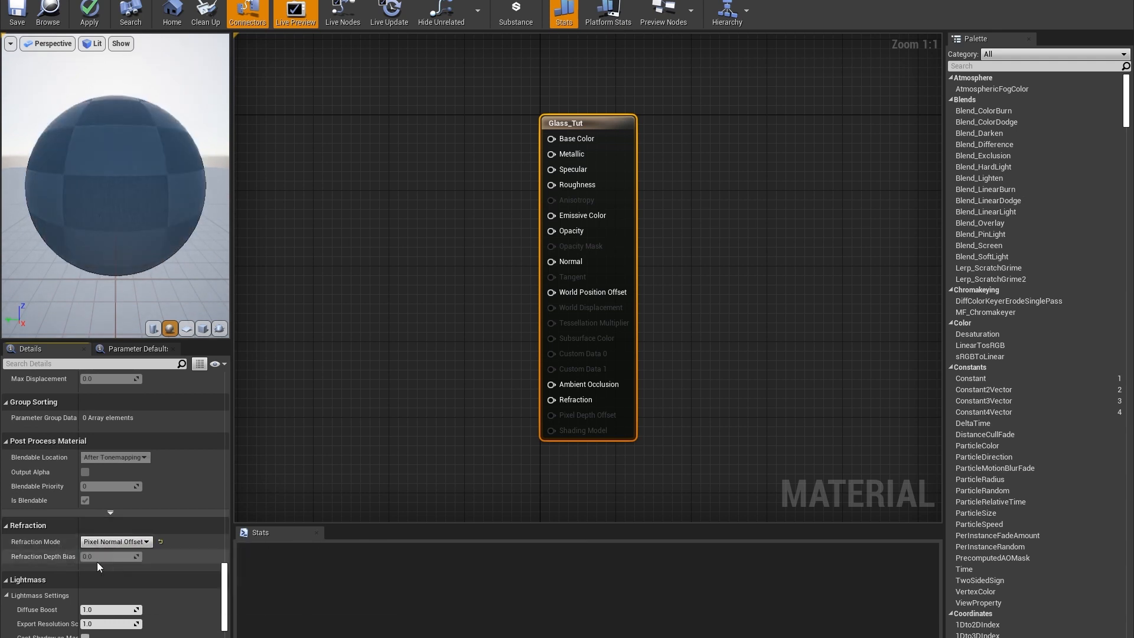
Add a Constant3Vector node to the glass material and convert it to a parameter named GlassColor.
right_click(362, 117)
type("3vec")
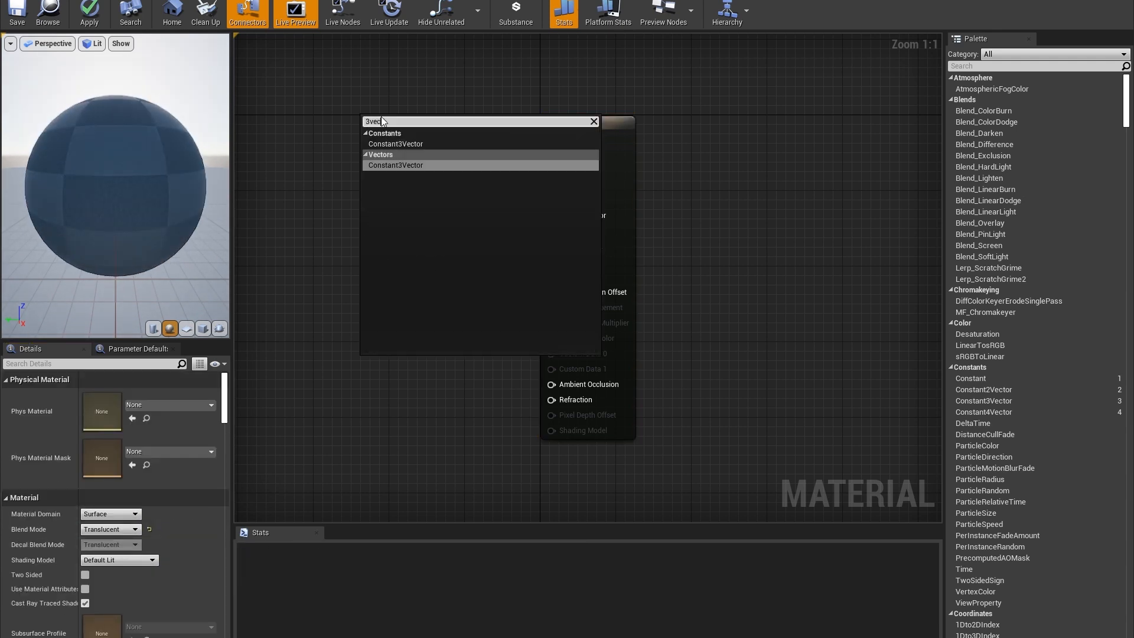
key("Return")
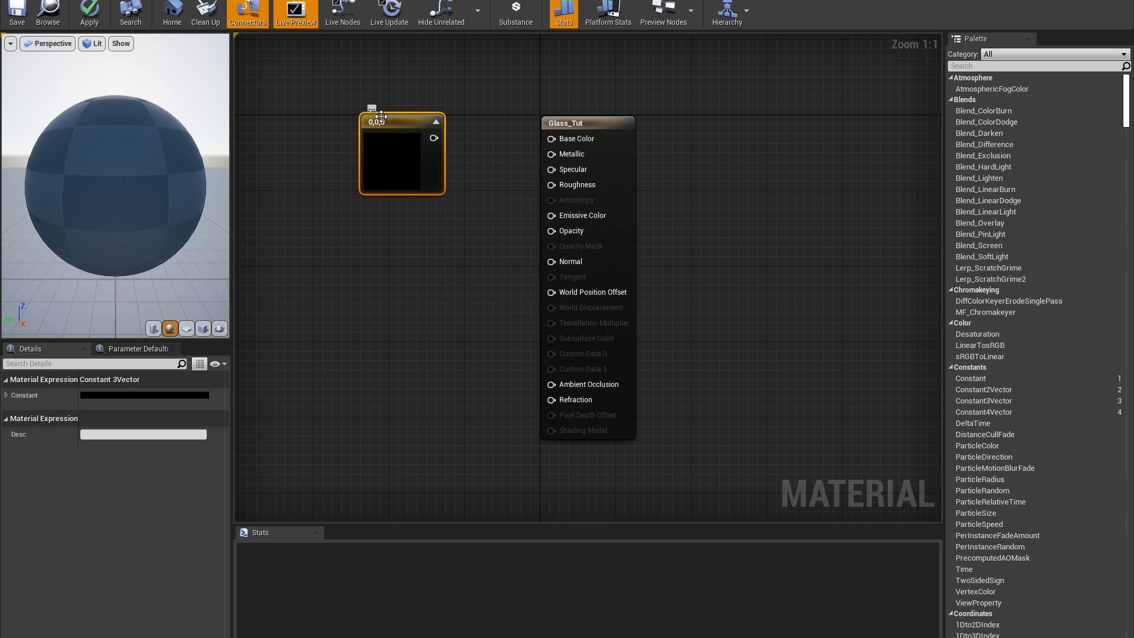
right_click(391, 119)
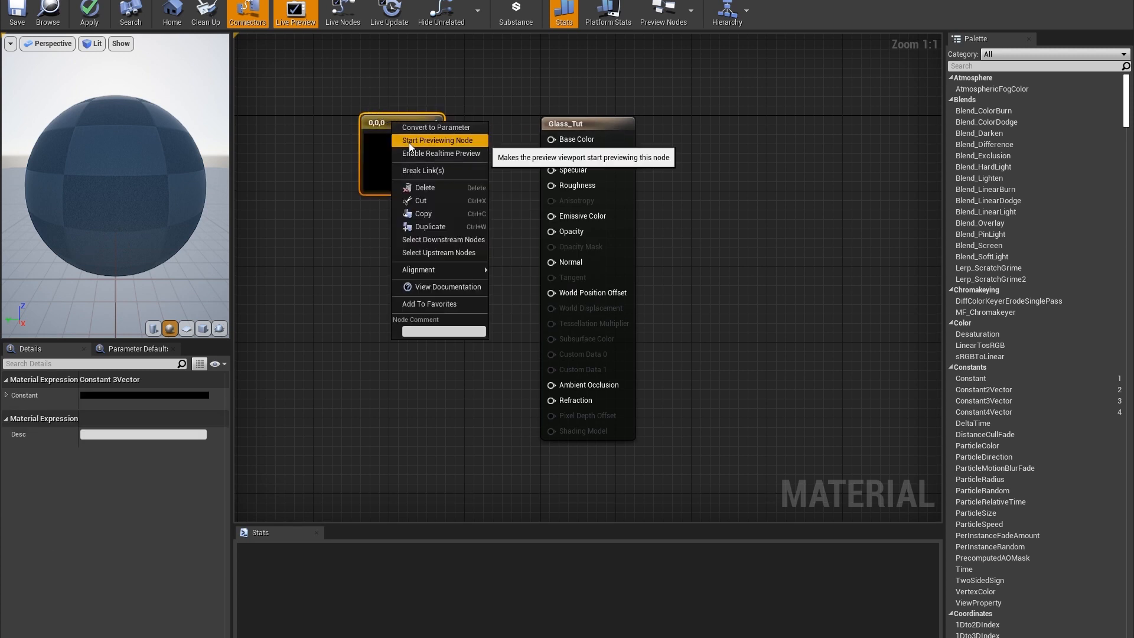
left_click(412, 130)
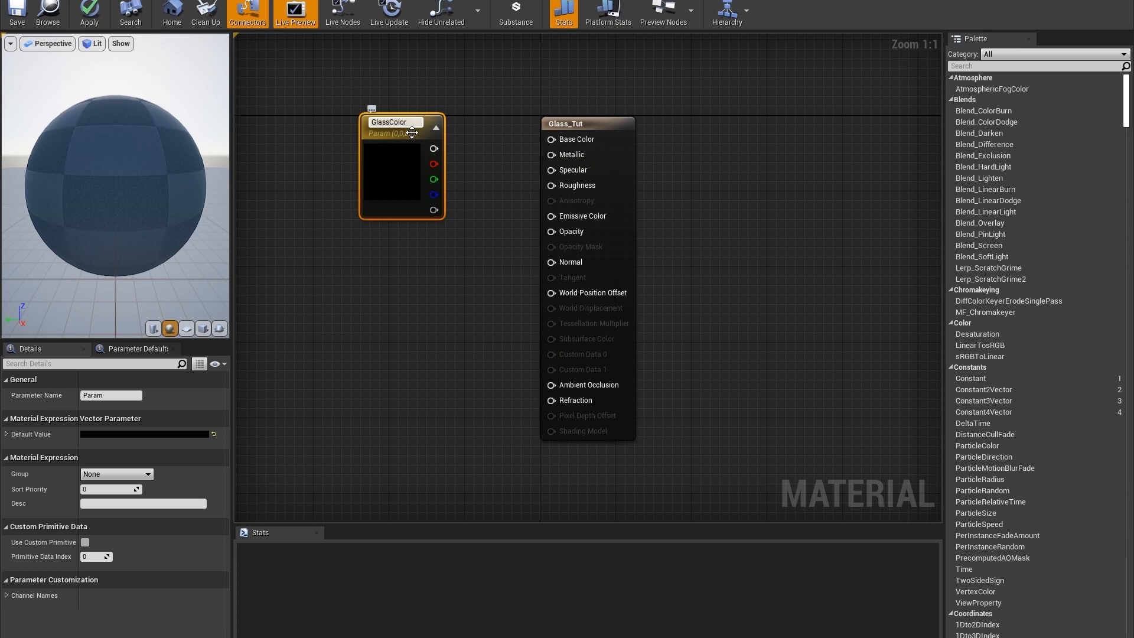
Set GlassColor's default value to dark green (R 0.016421, G 0.078125, B 0.027998) and connect it to Base Color.
left_click(184, 434)
left_click_drag(272, 443, 229, 470)
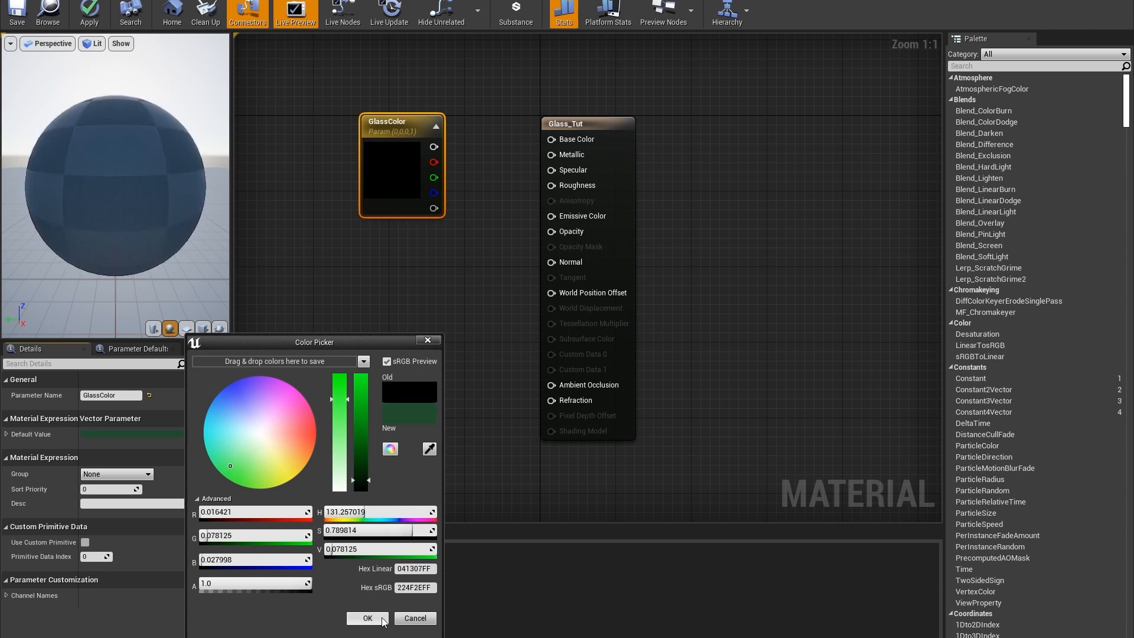
left_click(367, 617)
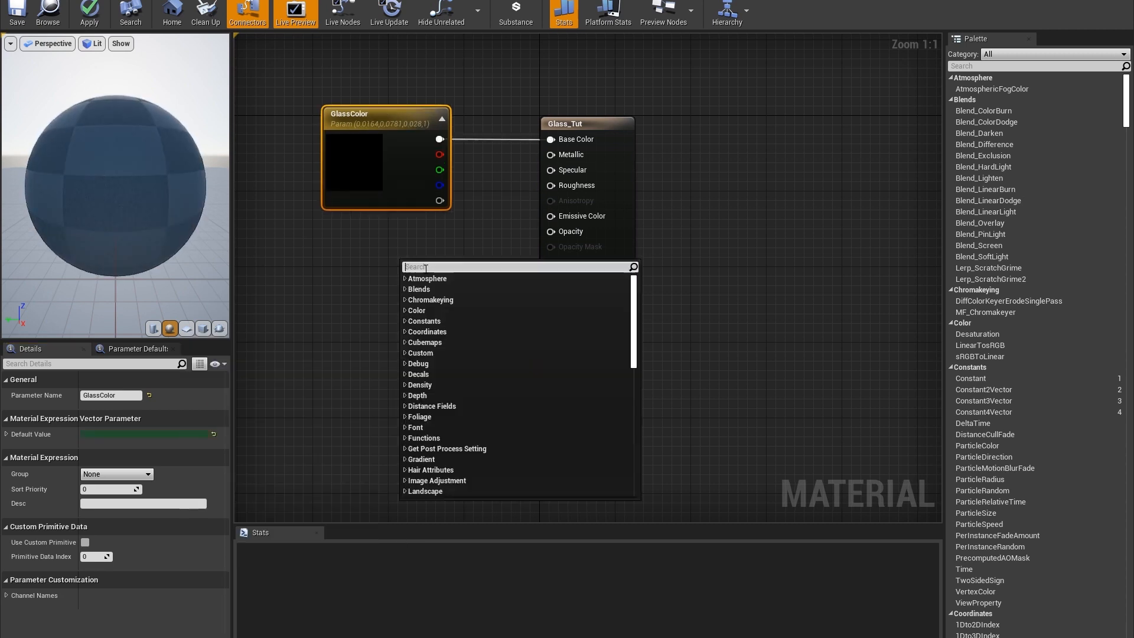
Add a Constant node, convert it to a parameter named Specular and connect it to the material's Specular input.
type("consta")
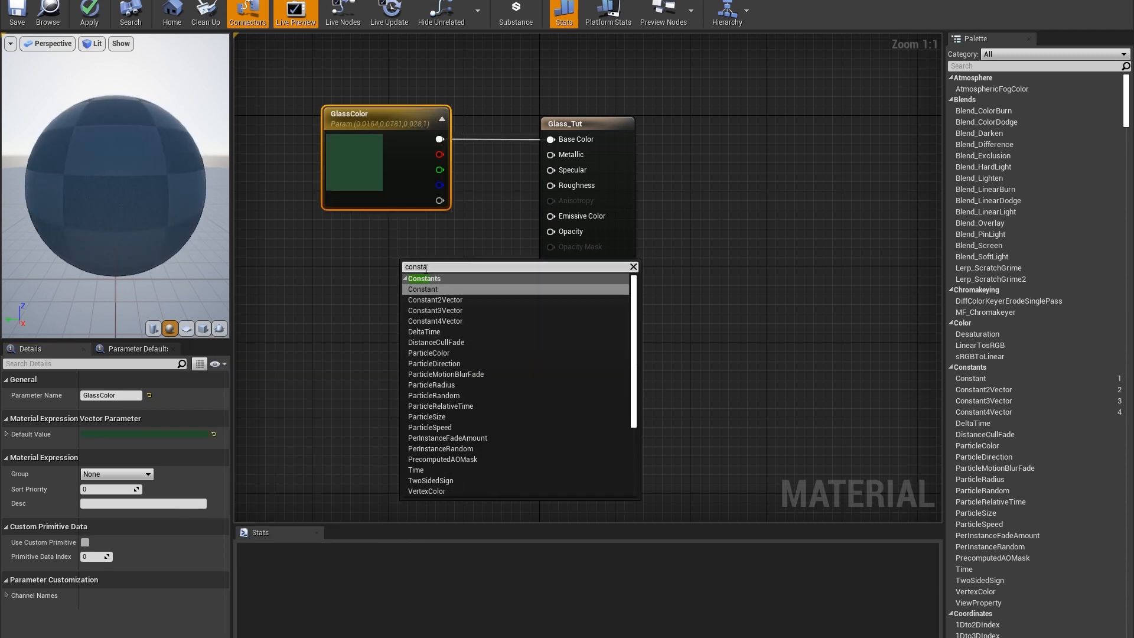
key("Return")
left_click_drag(405, 253, 359, 243)
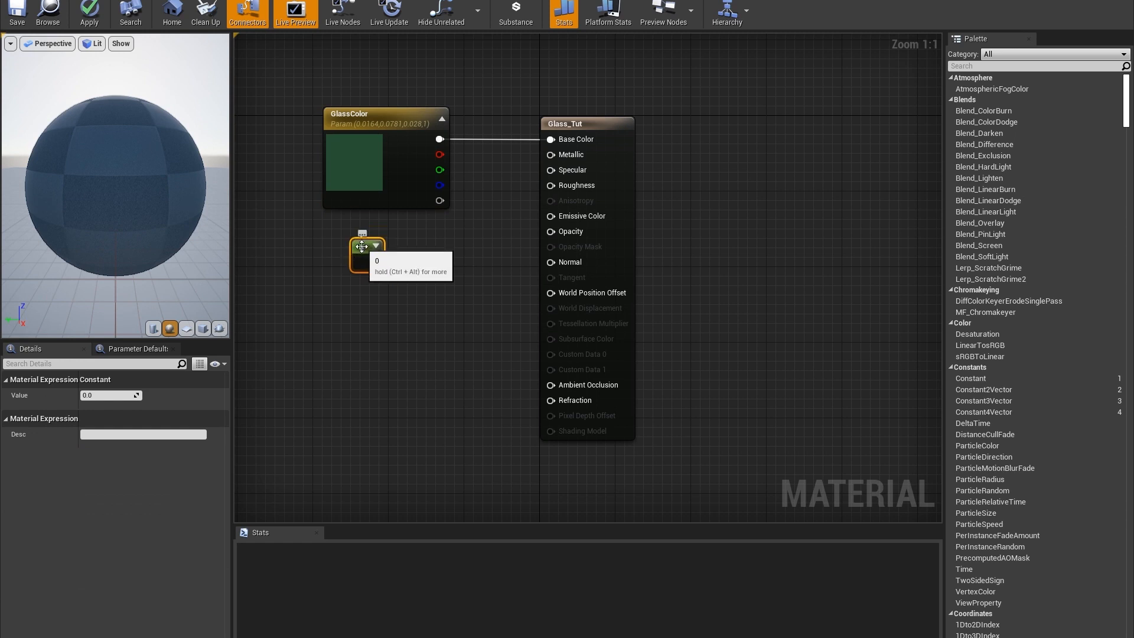
right_click(361, 247)
left_click(381, 253)
type("Specular")
key("Return")
left_click_drag(401, 273, 550, 170)
Convert the constant to a parameter named Specular, connect it to the material's Specular input and duplicate it below.
right_click(376, 248)
left_click(421, 358)
left_click_drag(399, 371, 369, 305)
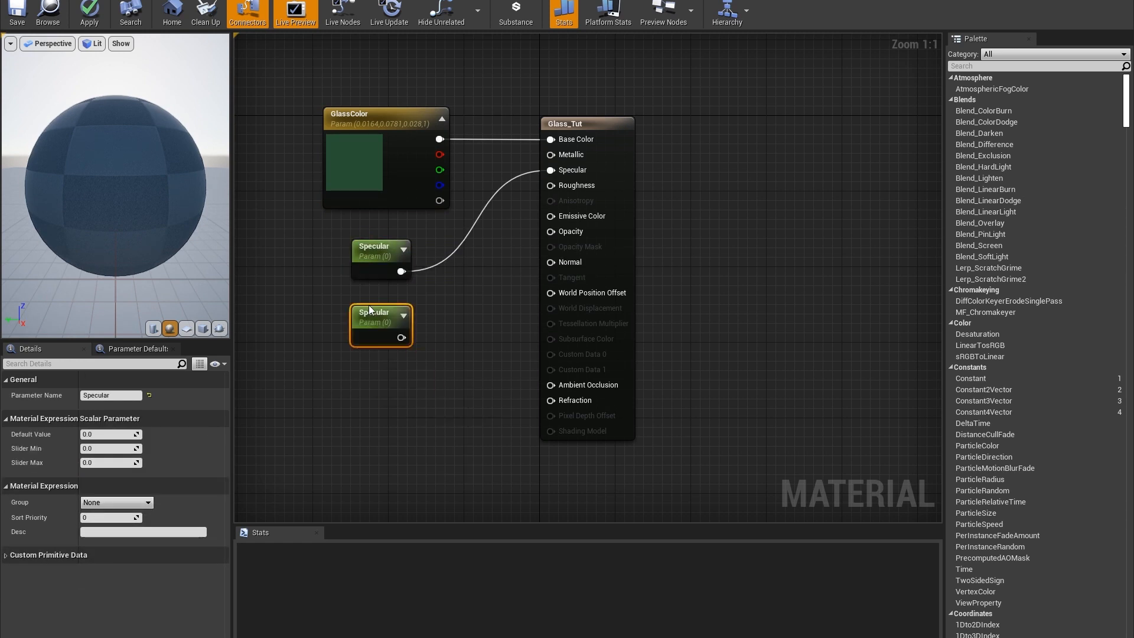
Rename the duplicated parameter Roughness, connect it to the material's Roughness input, and set Specular's default value to 1.
left_click(110, 395)
type("Roughness")
key("Return")
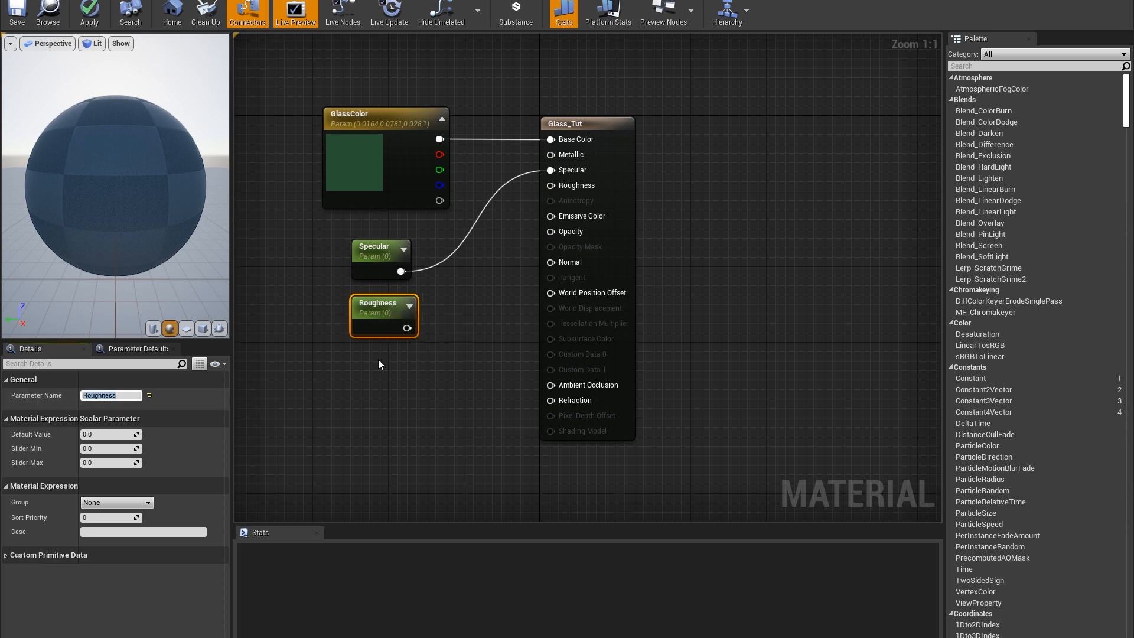
left_click_drag(406, 329, 551, 185)
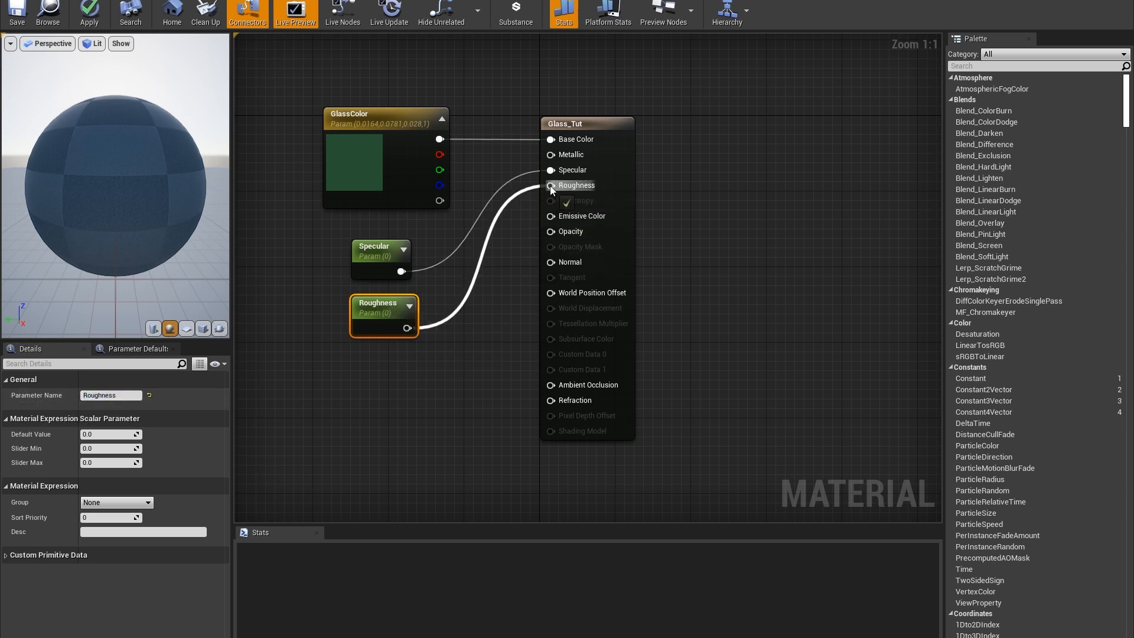
left_click(374, 260)
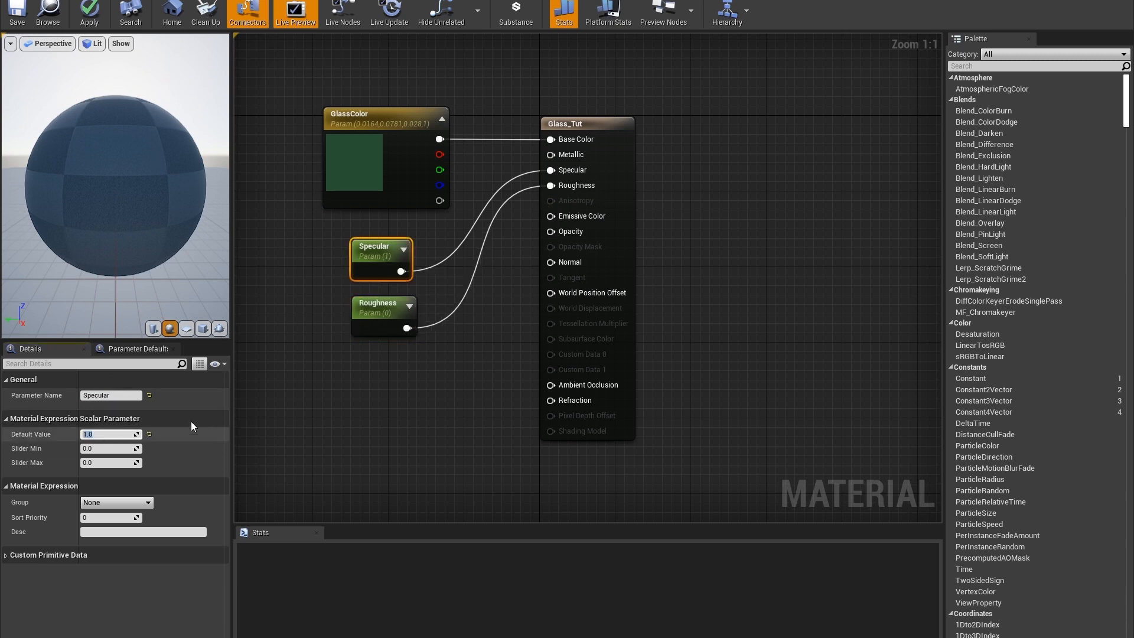
Add a TextureSample node below the scalar parameters and convert it to a parameter named DirtMap.
right_click(403, 385)
type("texturesam")
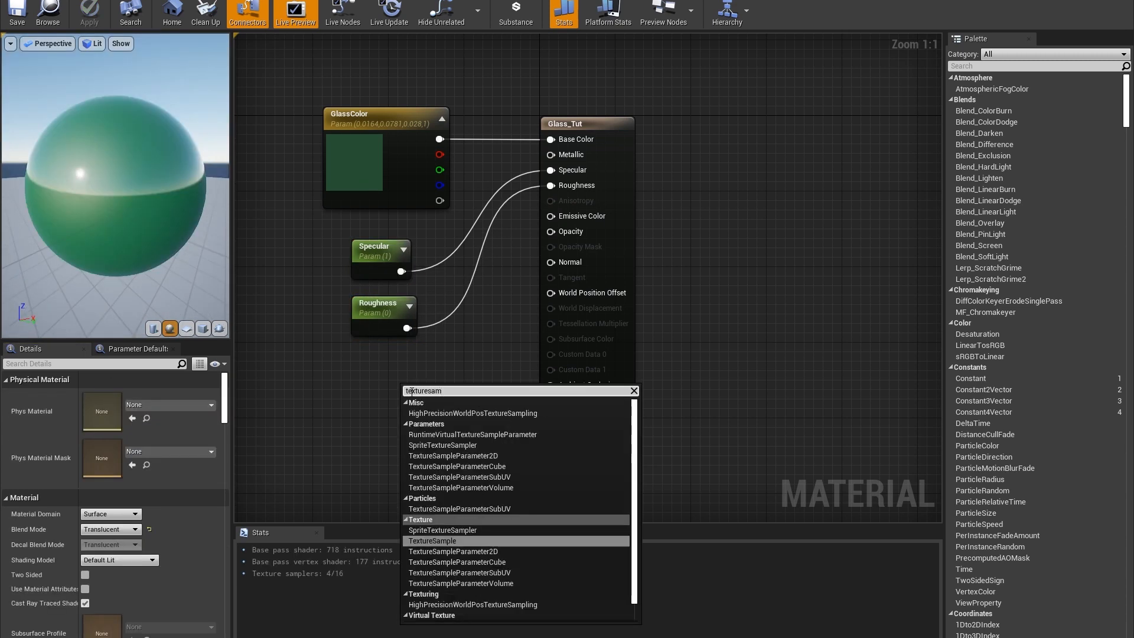
left_click(422, 540)
left_click_drag(426, 395, 345, 362)
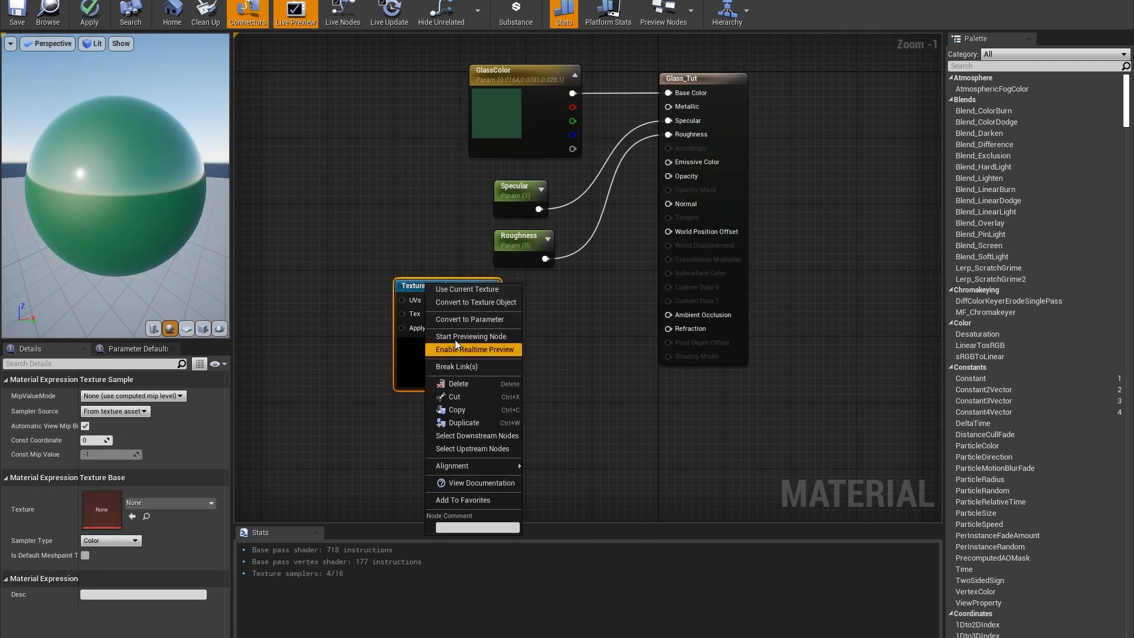
left_click(463, 320)
type("DirtMap")
key("Return")
Add an Opacity scalar parameter and a Multiply node, connecting DirtMap's RGB to A and Opacity to B.
right_click(480, 411)
type("const")
key("Return")
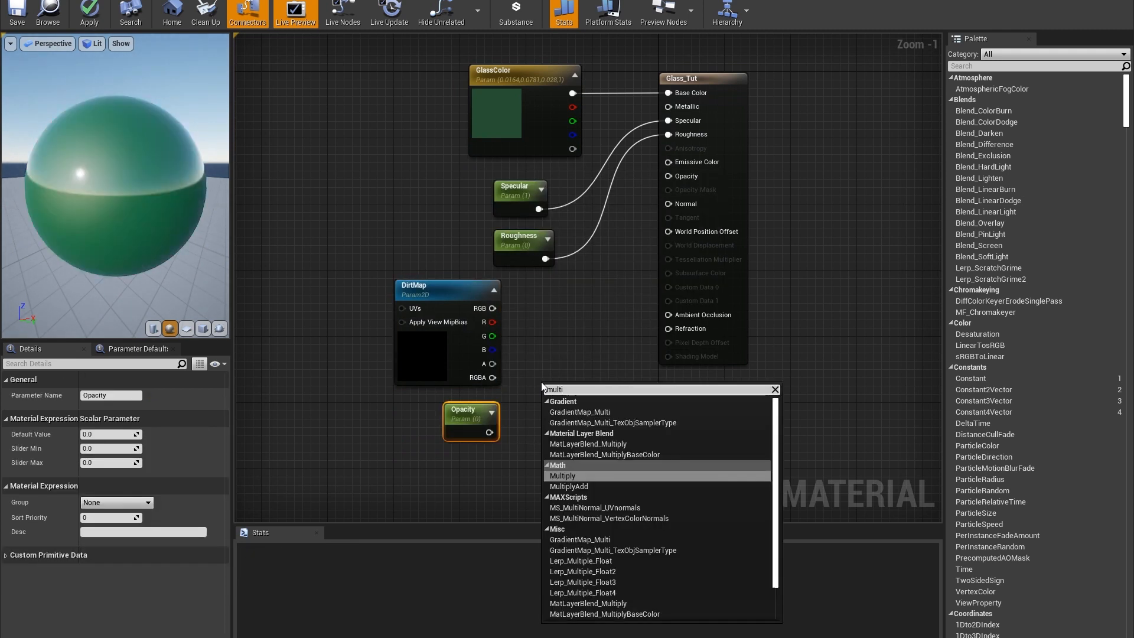
key("Return")
left_click_drag(495, 314, 527, 376)
left_click_drag(489, 432, 522, 427)
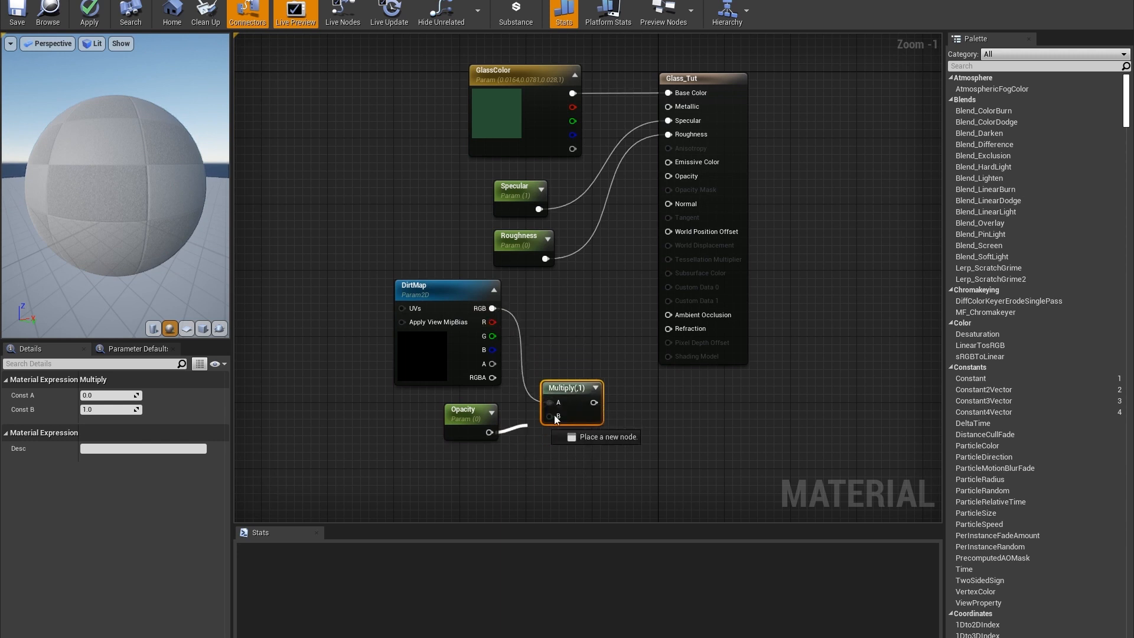
left_click_drag(551, 420, 549, 416)
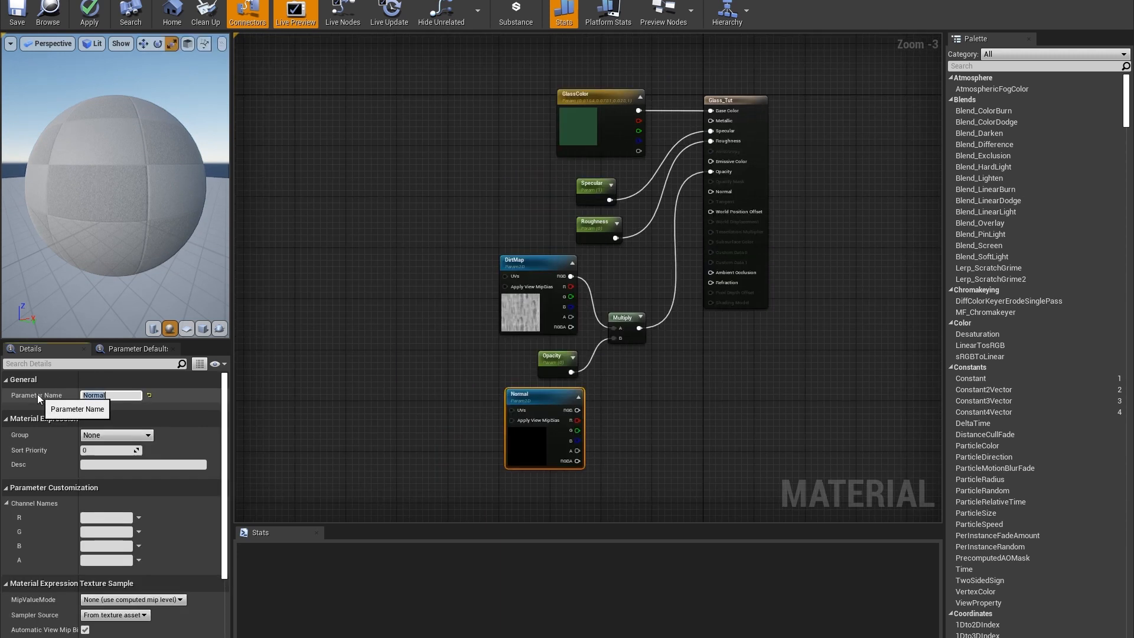
Duplicate the Opacity parameter as Refraction below the Normal texture and connect it to the material's Refraction input.
left_click(545, 372)
left_click_drag(546, 401, 561, 480)
key("ctrl+w")
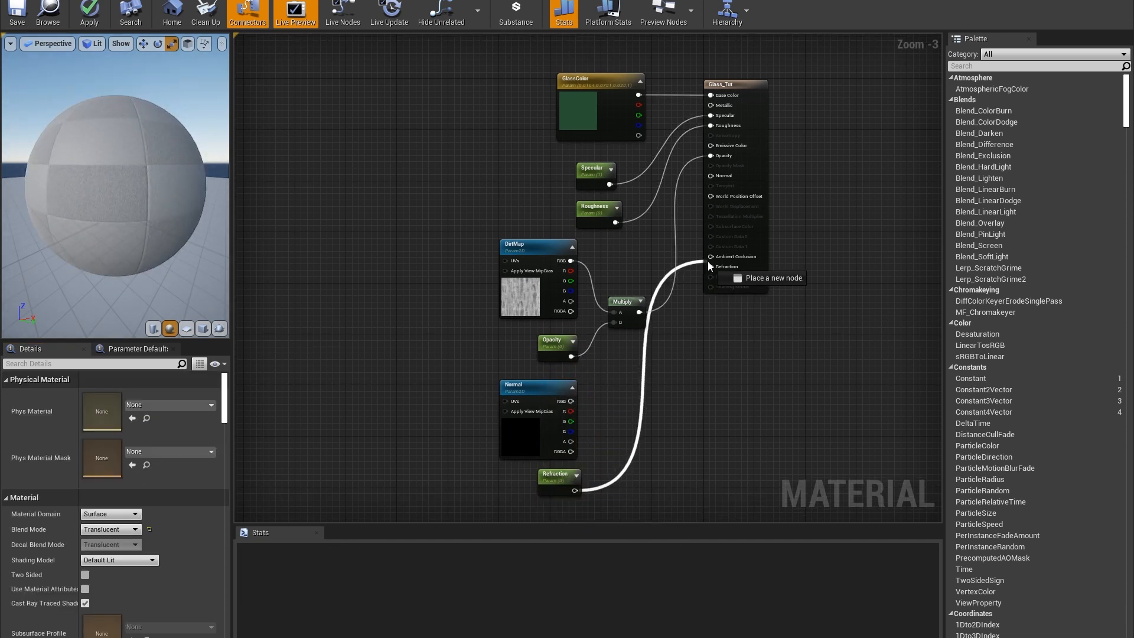
left_click_drag(708, 261, 710, 266)
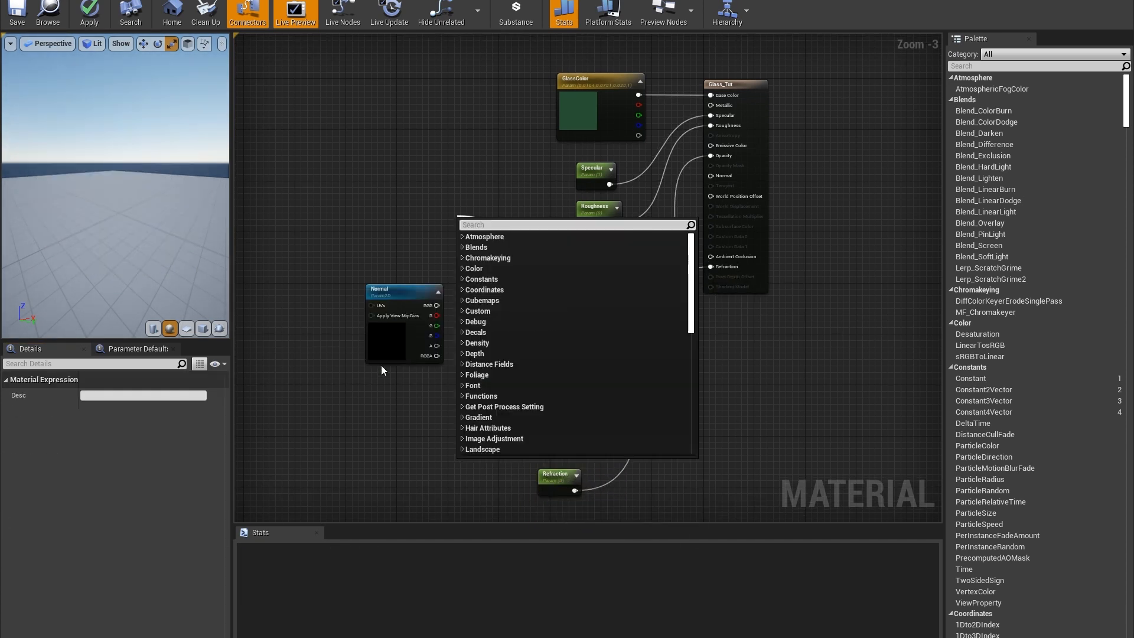
Rearrange the DirtMap, Opacity, Multiply and Normal nodes into a tidy layout, with Normal's RGB feeding the material's Normal input.
left_click(380, 365)
left_click_drag(608, 351, 614, 349)
left_click_drag(620, 303, 480, 194)
left_click_drag(402, 304, 524, 271)
left_click_drag(555, 474, 541, 349)
Find the Megascans default master material in MSPresets > MS_DefaultMaterial and open it for editing.
scroll(540, 351, "up", 2)
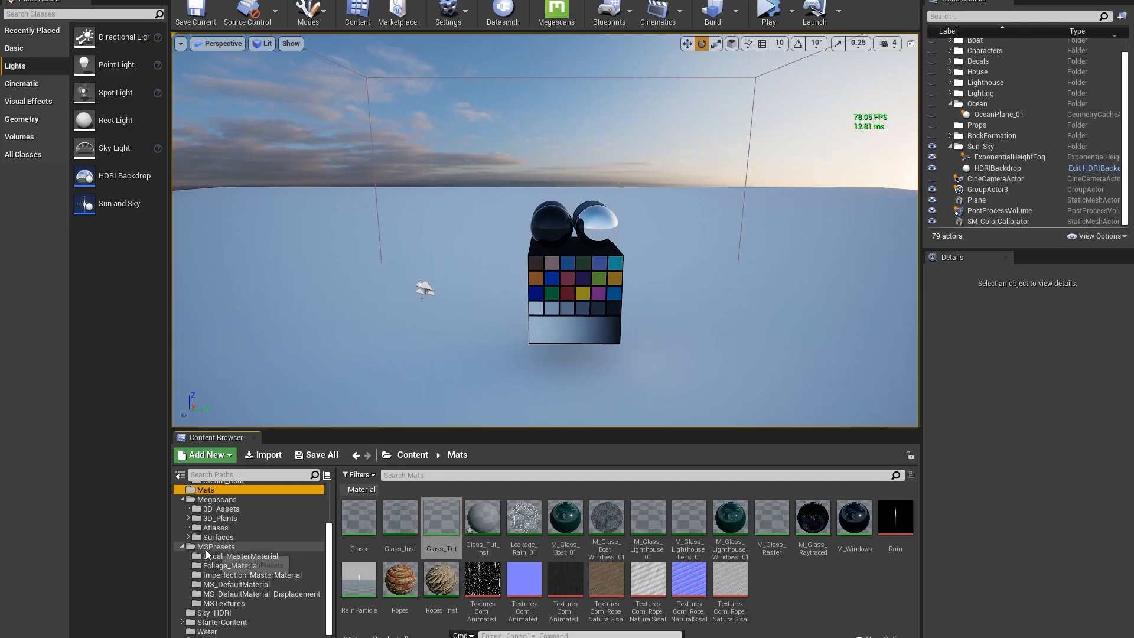
left_click(206, 549)
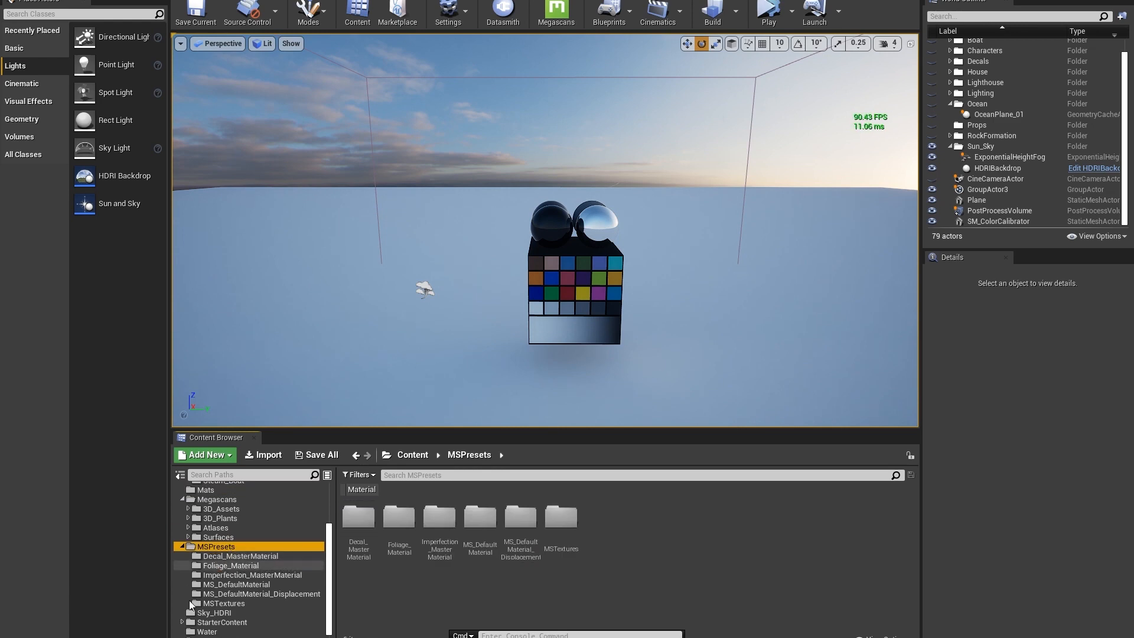
left_click(478, 520)
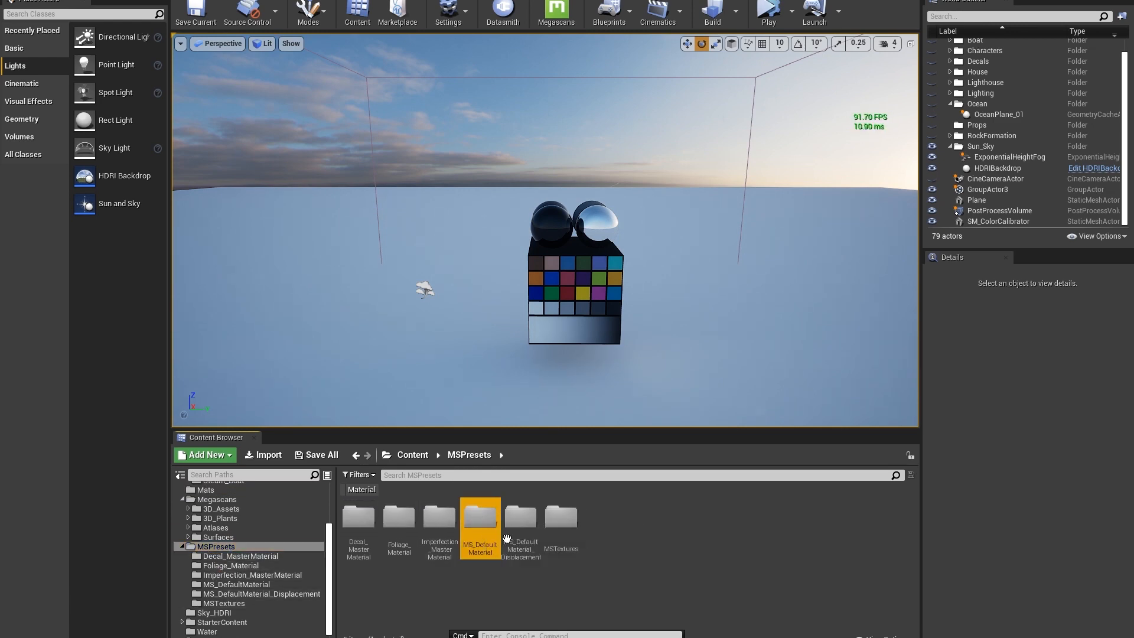
double_click(479, 524)
double_click(362, 516)
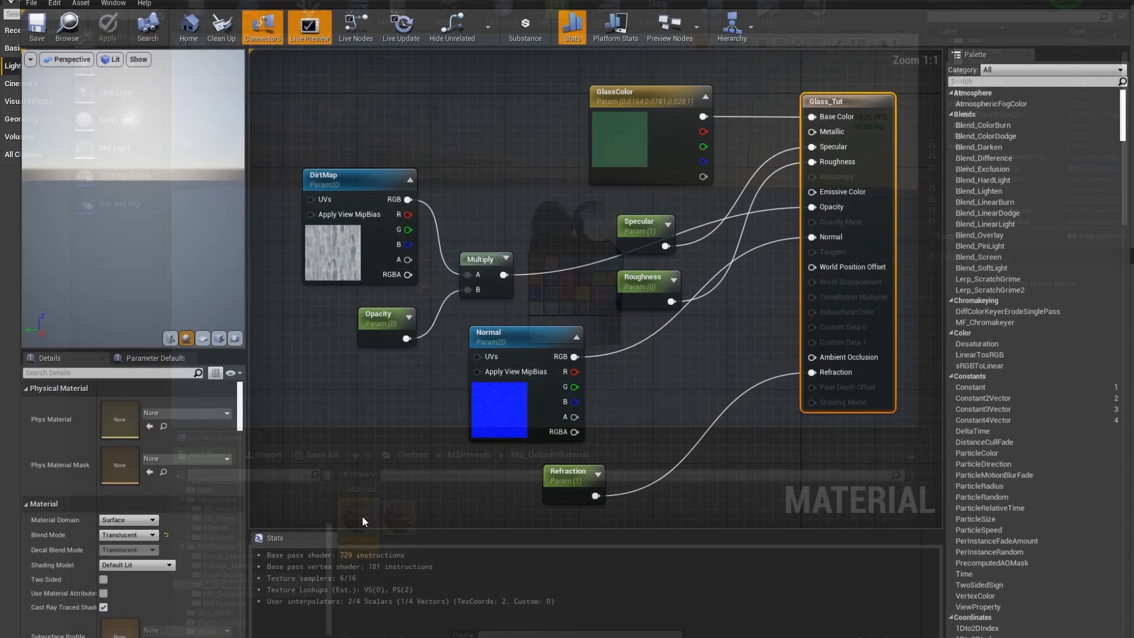
Locate the UV CONTROLS comment group in the Megascans master material and copy it with all its nodes.
right_click_drag(367, 363, 659, 431)
scroll(659, 432, "down", 6)
right_click_drag(445, 349, 551, 247)
scroll(551, 247, "up", 1)
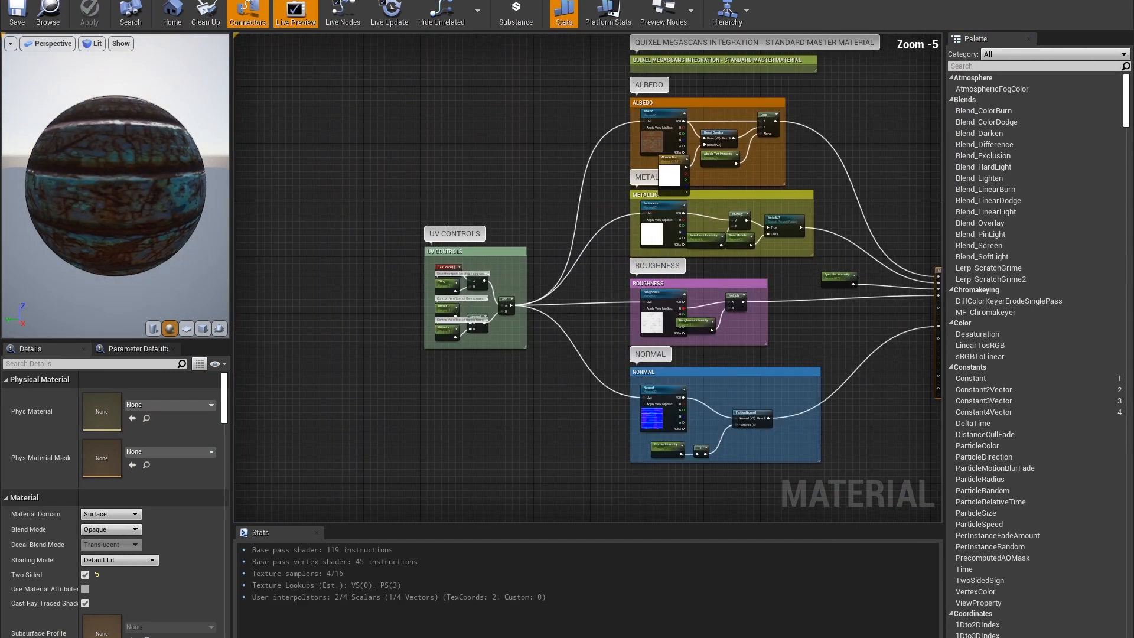
left_click_drag(545, 371, 556, 374)
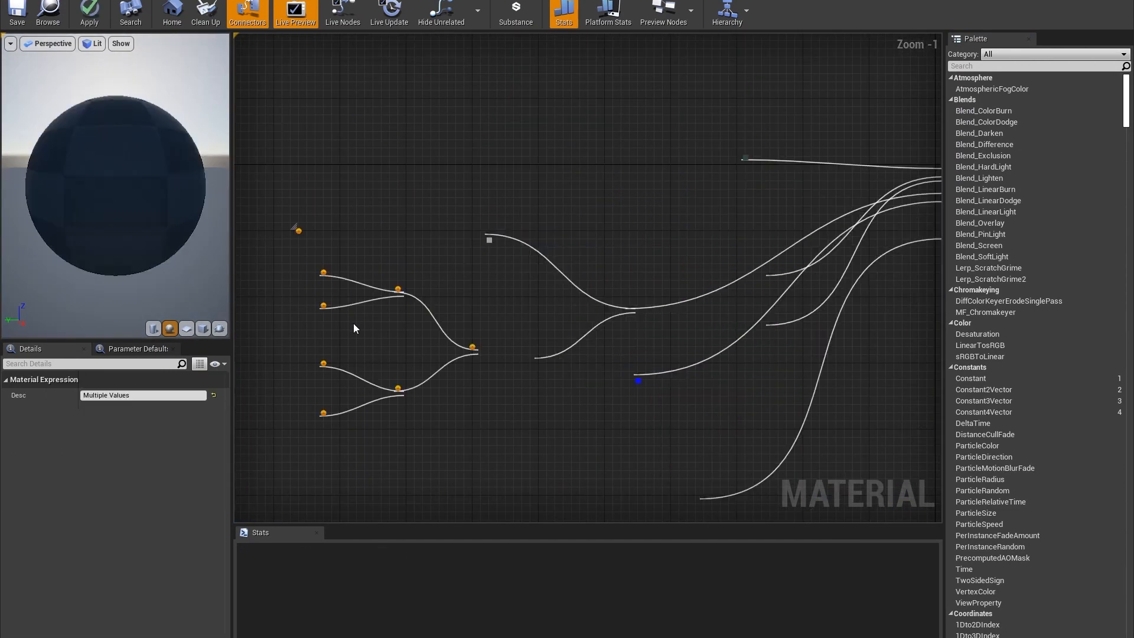
Place the copied UV CONTROLS group before the glass textures and connect its Add output to the DirtMap and Normal UVs.
scroll(353, 324, "up", 9)
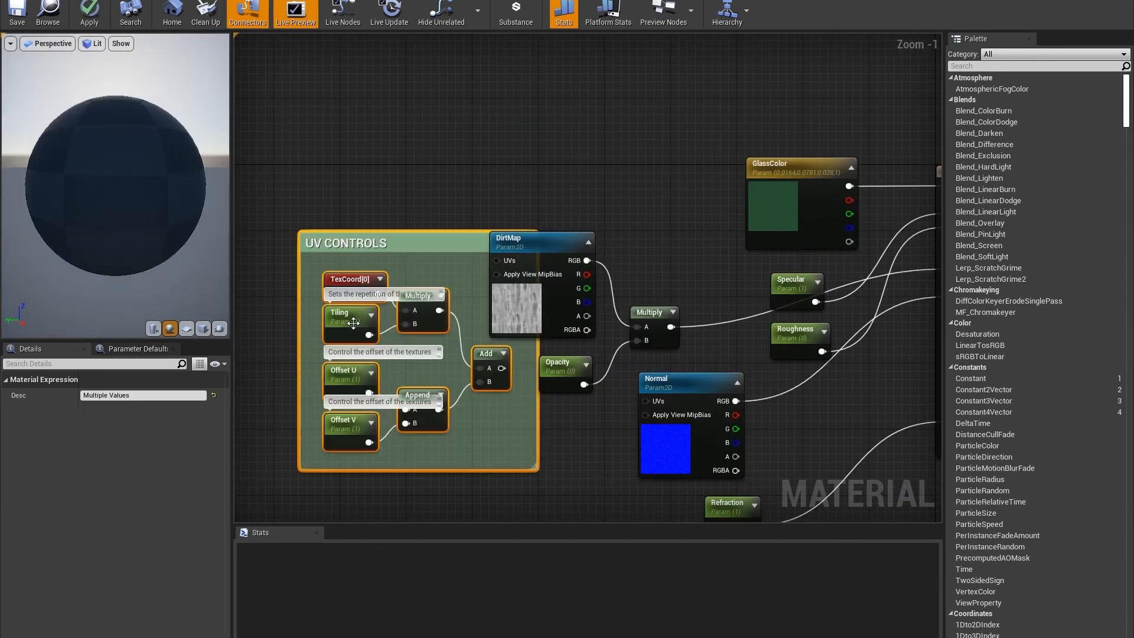
right_click_drag(387, 222, 444, 219)
right_click_drag(444, 219, 490, 233)
left_click_drag(353, 299, 652, 313)
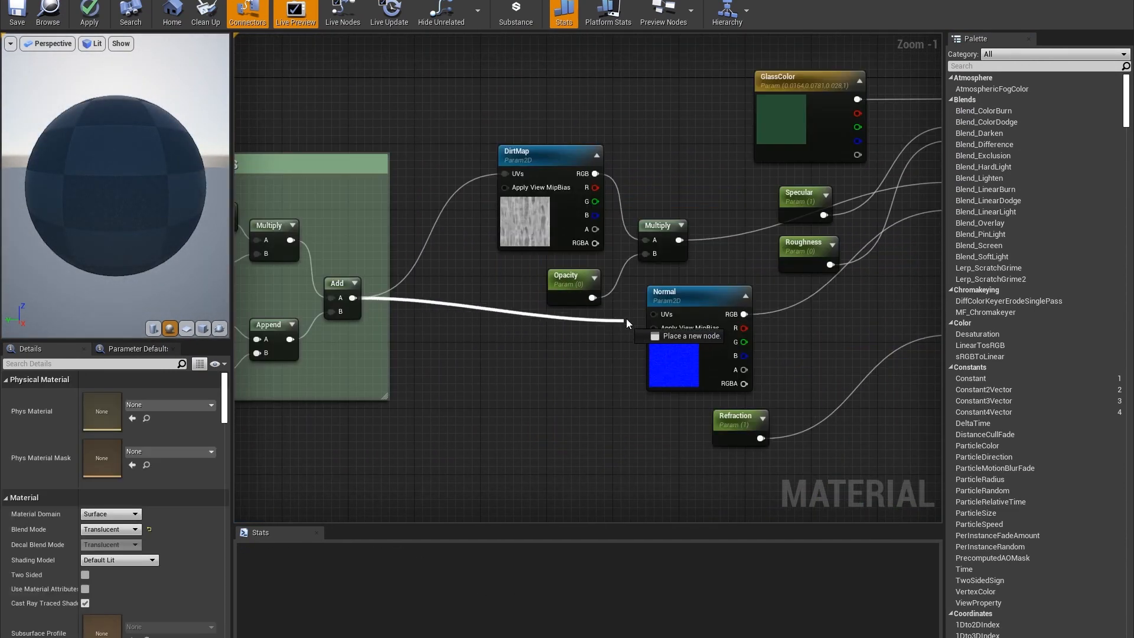
scroll(533, 387, "down", 4)
right_click_drag(509, 376, 557, 350)
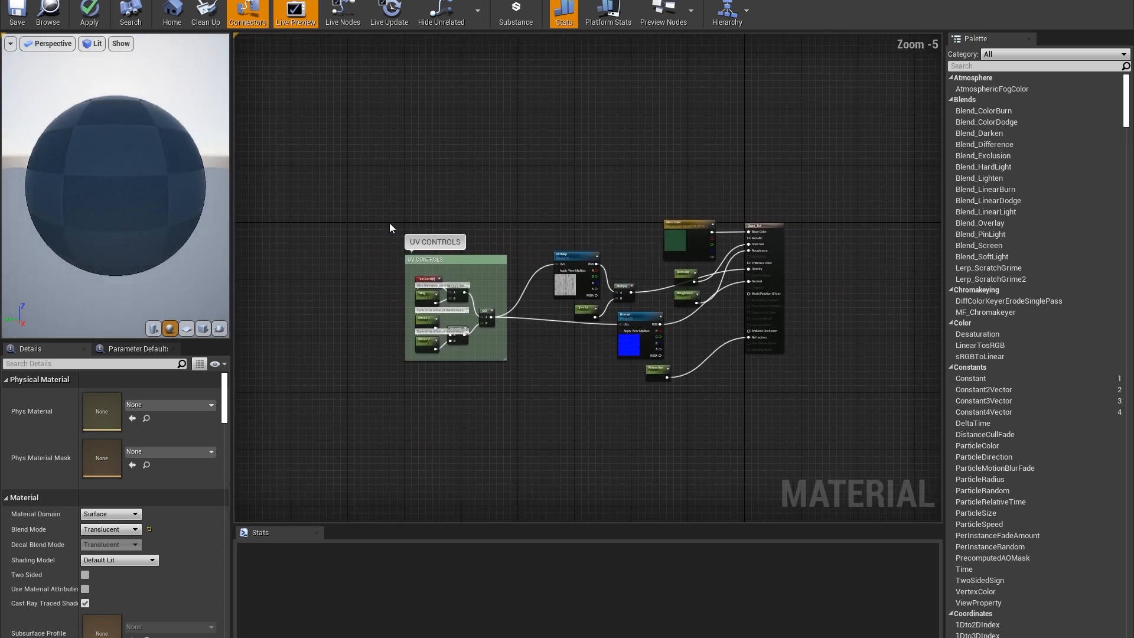
Apply and save the glass material, and assign a new material instance of it to the colour calibrator's chrome sphere.
left_click(90, 17)
key("ctrl+s")
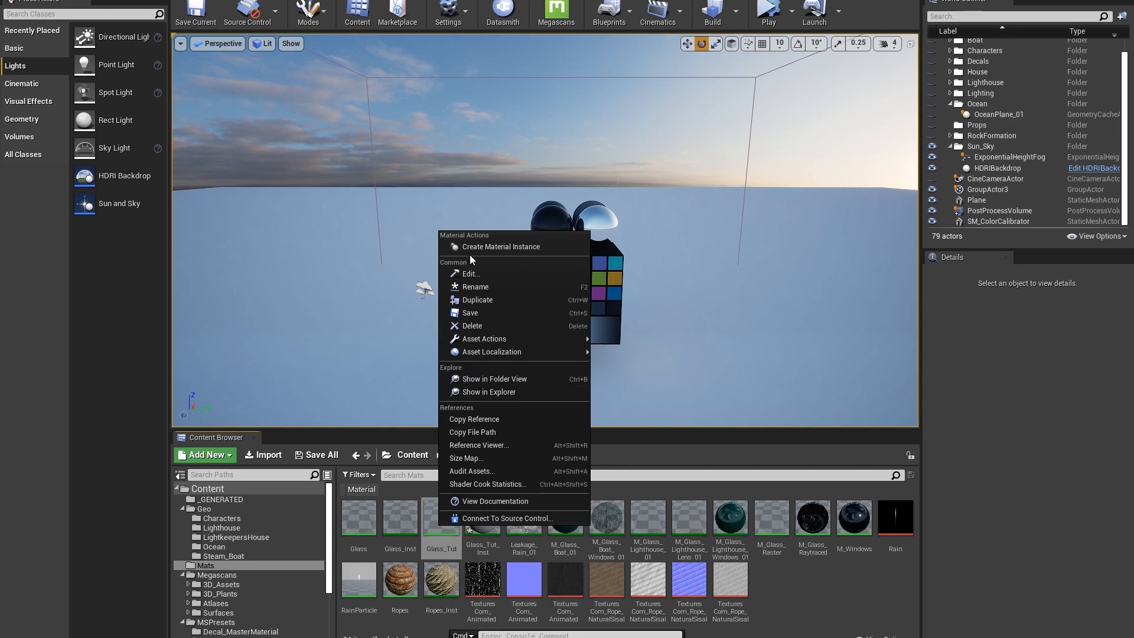
left_click(478, 248)
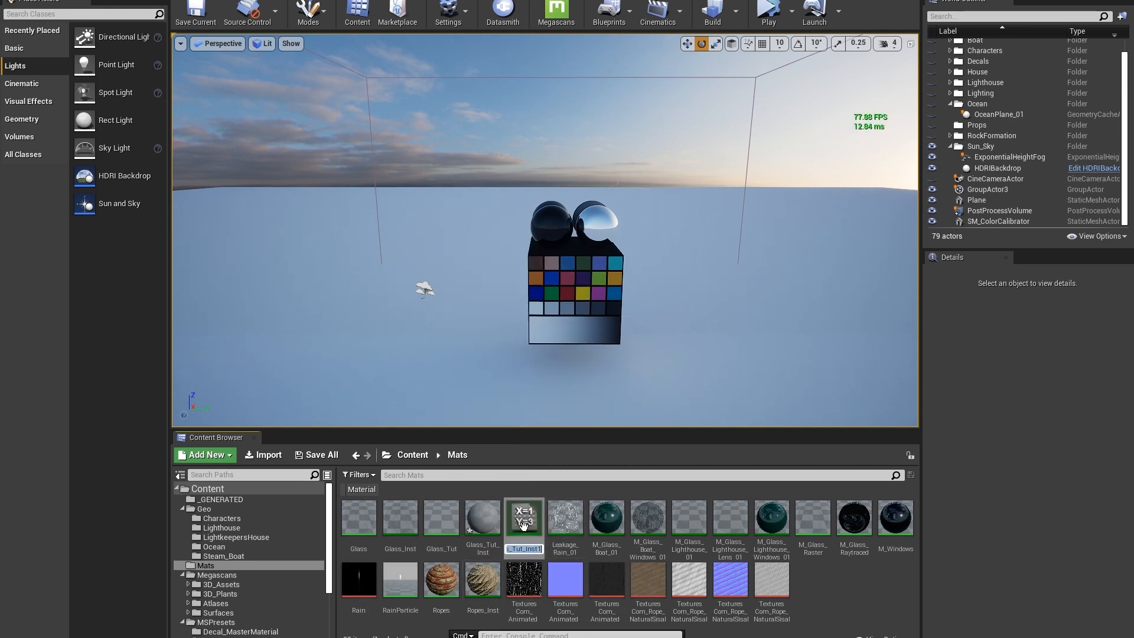
left_click_drag(527, 528, 594, 221)
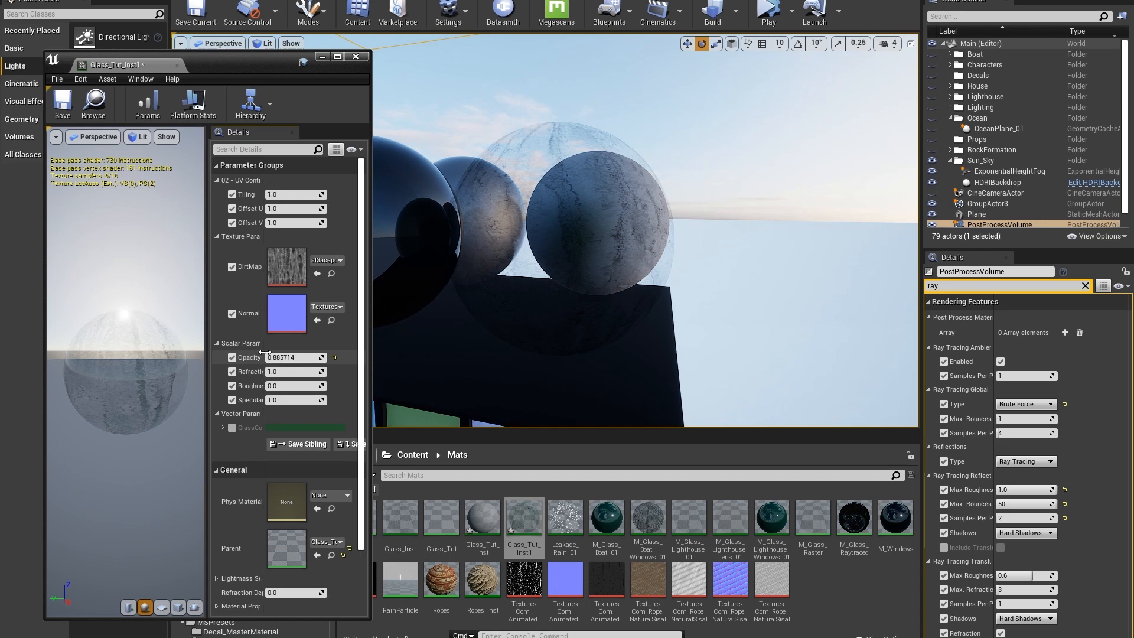
Set the glass instance's Refraction to about 3.74, increase its Tiling and adjust Offset U while inspecting the sphere.
left_click_drag(271, 351, 280, 351)
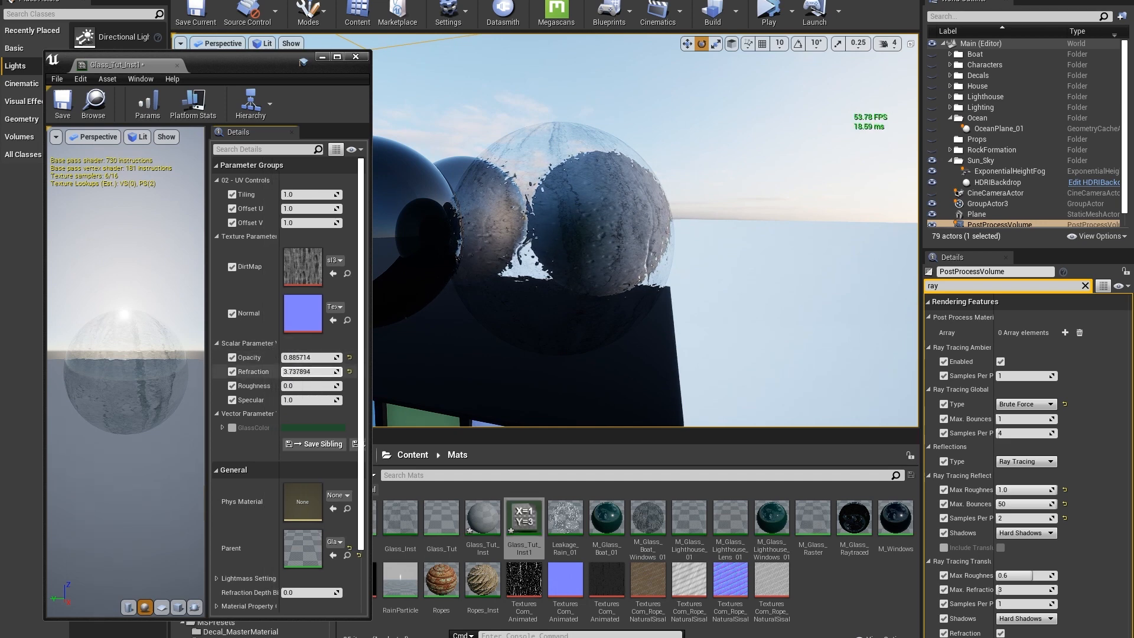
right_click_drag(644, 236, 618, 248)
right_click_drag(513, 305, 513, 308)
left_click_drag(306, 194, 330, 194)
mouse_move(520, 254)
right_mouse_down()
mouse_move(521, 269)
mouse_move(518, 241)
right_mouse_up()
mouse_move(303, 209)
left_mouse_down()
mouse_move(329, 195)
mouse_move(320, 195)
left_mouse_up()
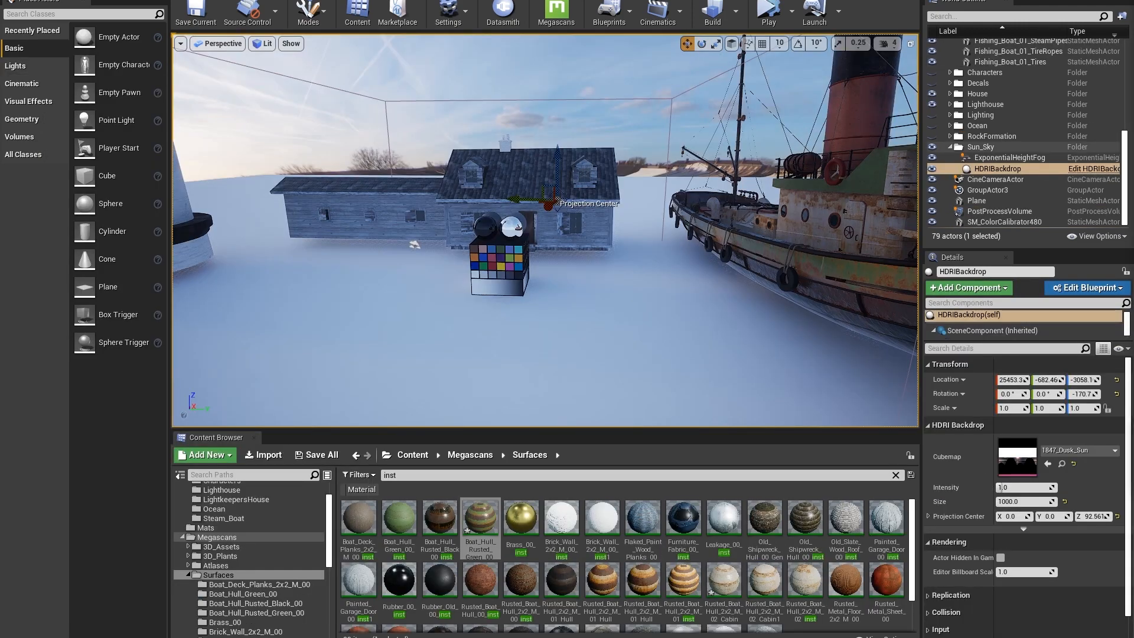
Collapse the Boat folder in the scene hierarchy and hide the boat.
right_click_drag(600, 271, 573, 251)
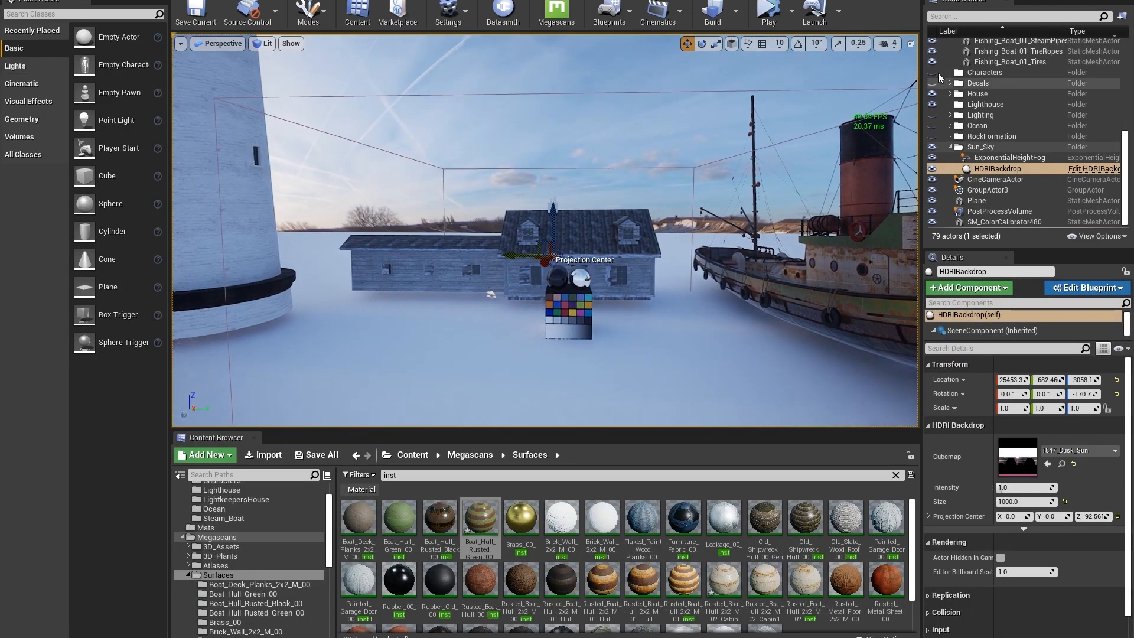
scroll(952, 74, "up", 4)
scroll(948, 68, "up", 3)
left_click(949, 54)
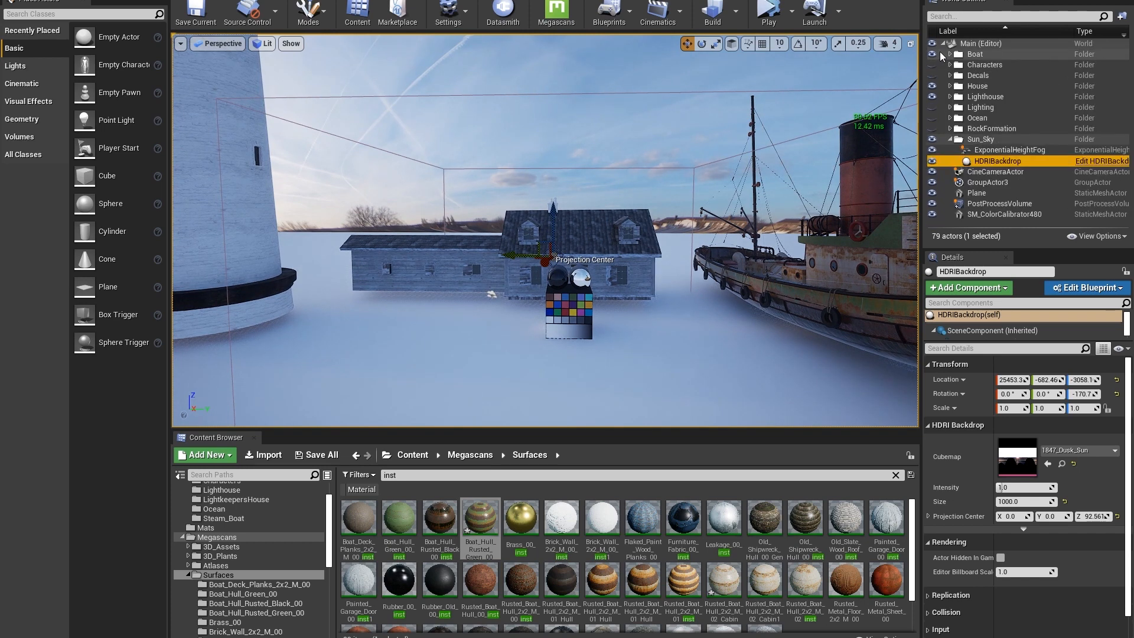
left_click(932, 53)
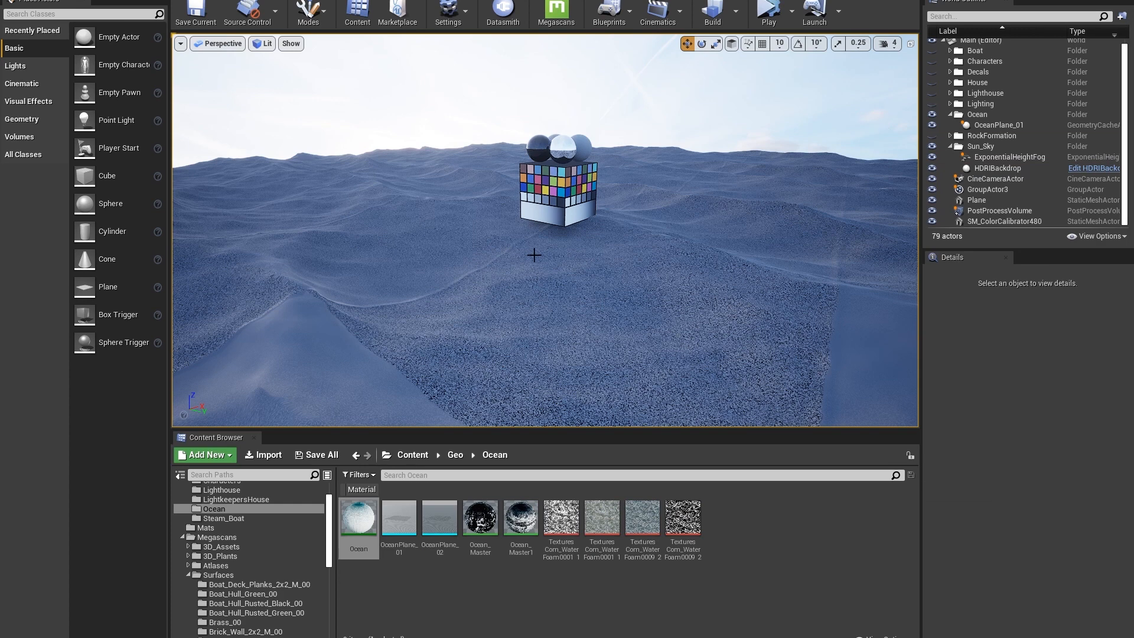
Select the OceanPlane_01 geometry cache and run the level in Simulate mode.
left_click(533, 254)
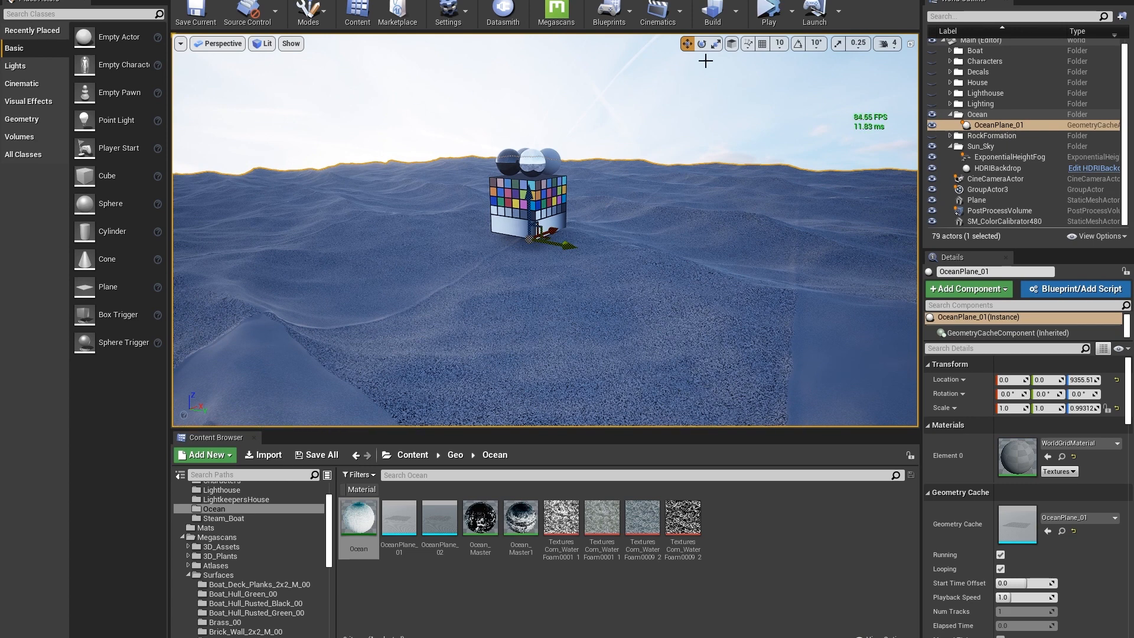
left_click(791, 22)
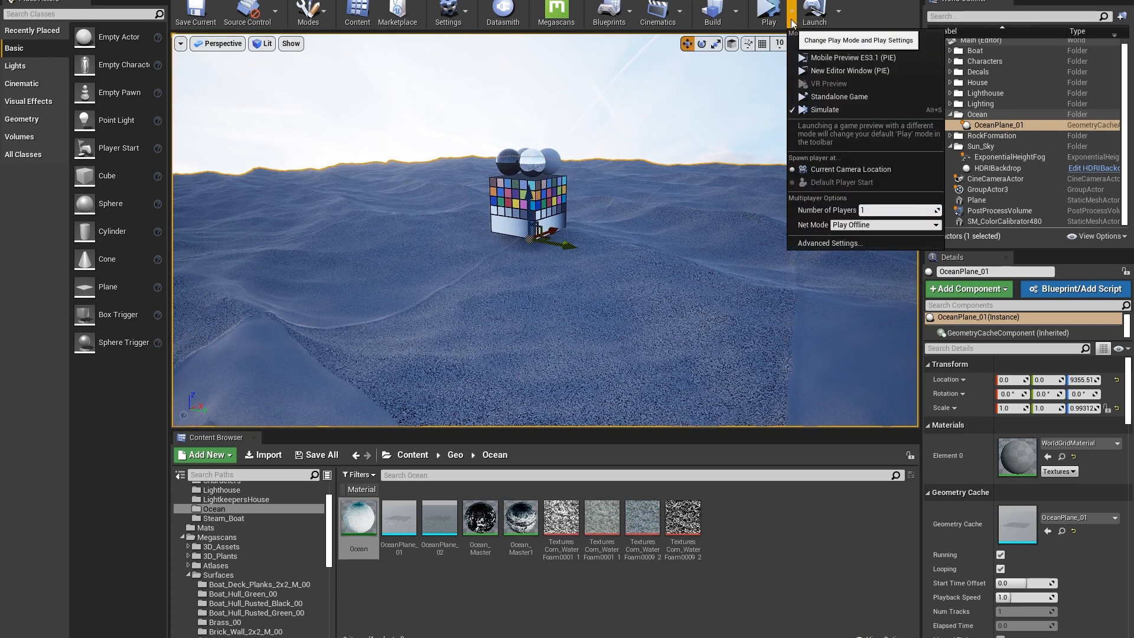
left_click(840, 113)
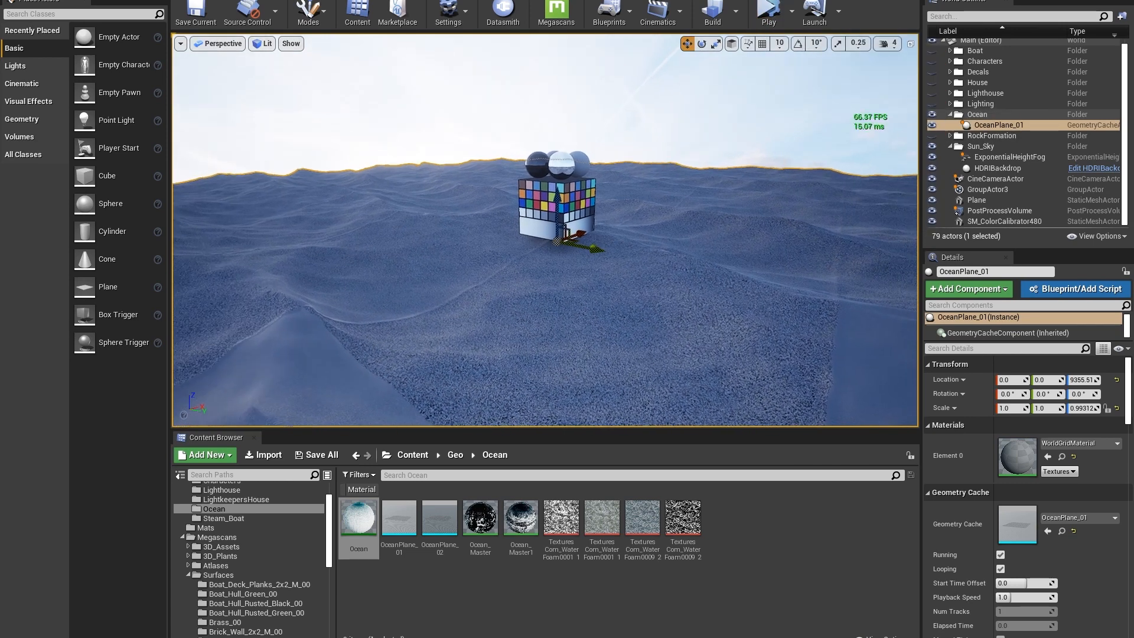
Assign the Ocean material to Element 0 of OceanPlane_01.
key("a")
right_click_drag(570, 260, 664, 261)
mouse_move(359, 518)
left_mouse_down()
mouse_move(825, 486)
mouse_move(1015, 458)
left_mouse_up()
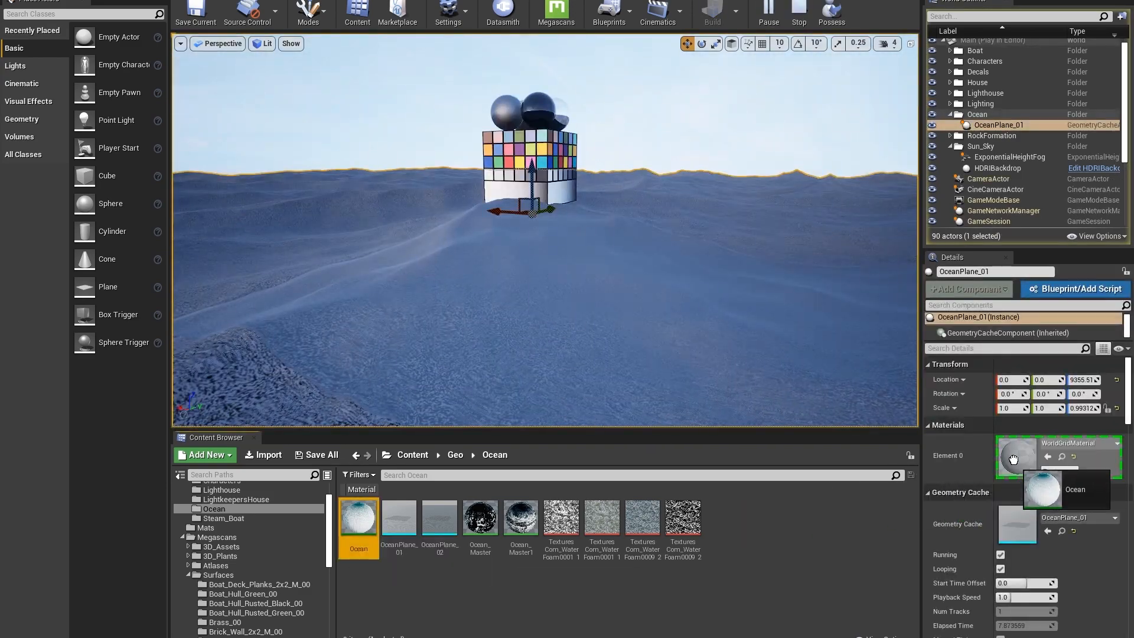
Inspect the simulated water, open the Ocean material instance and lower its foam intensity.
mouse_move(762, 283)
right_mouse_down()
mouse_move(762, 272)
mouse_move(722, 276)
mouse_move(718, 288)
mouse_move(696, 277)
mouse_move(731, 282)
right_mouse_up()
key("w")
key("s")
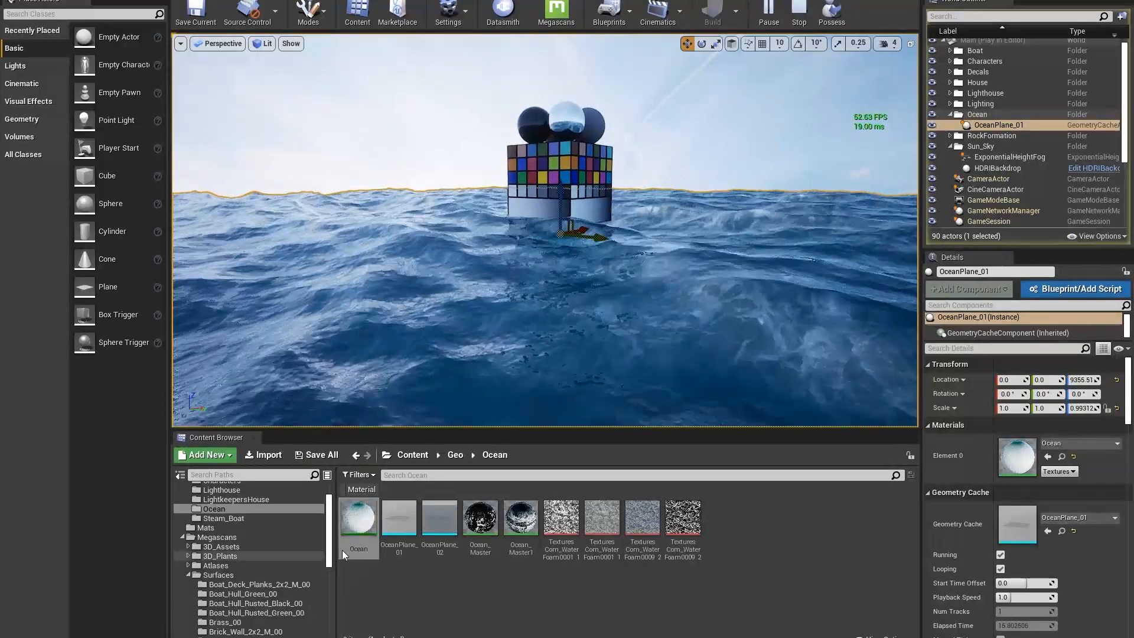
double_click(357, 523)
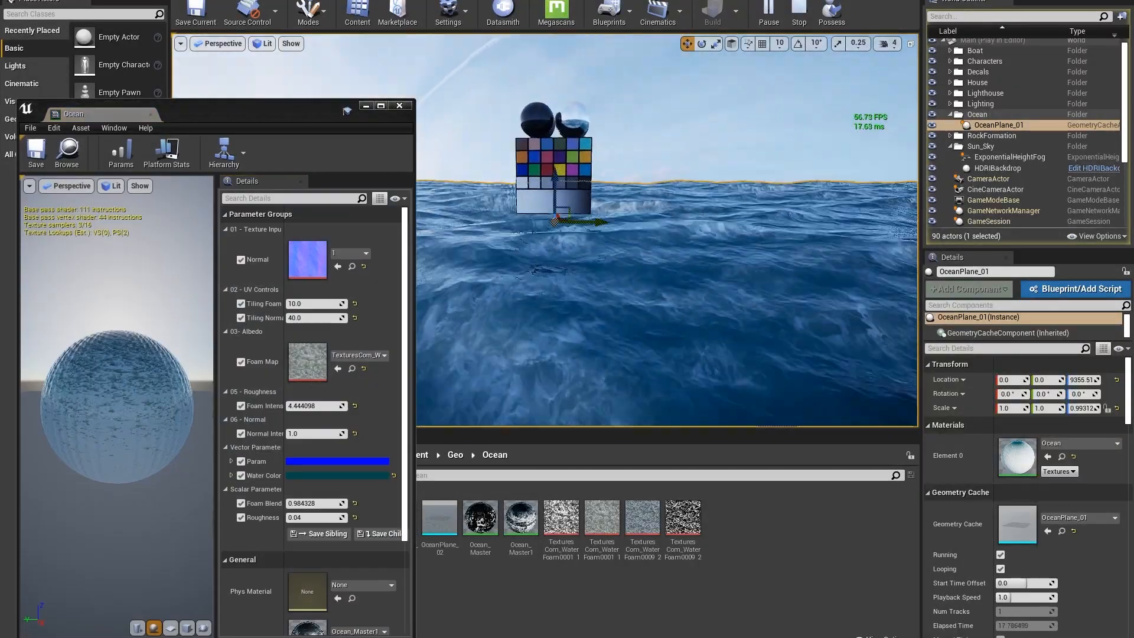
mouse_move(309, 407)
left_mouse_down()
mouse_move(336, 407)
mouse_move(301, 407)
left_mouse_up()
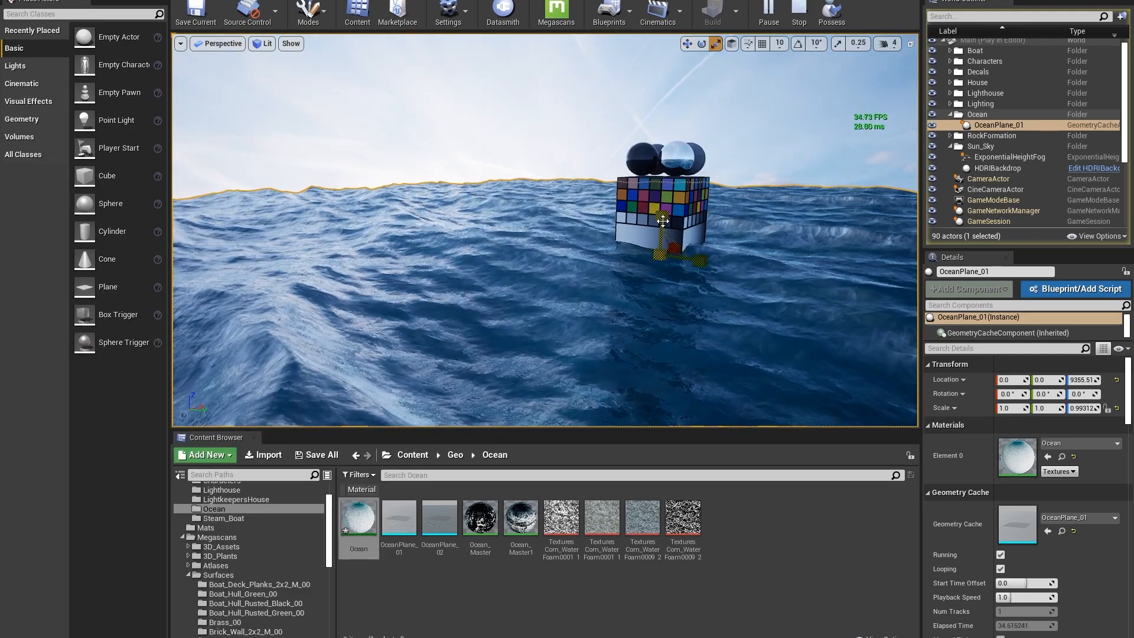
Flatten the OceanPlane_01 waves to a vertical scale of about 0.43 and set Playback Speed to 0.1.
left_click_drag(664, 225, 777, 378)
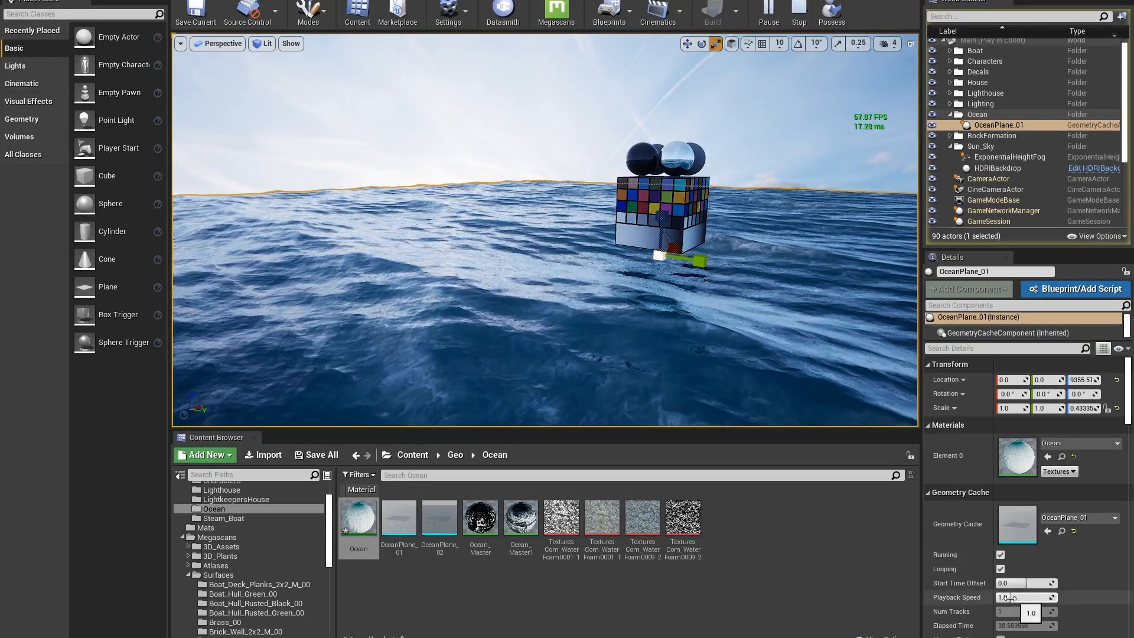
key("Return")
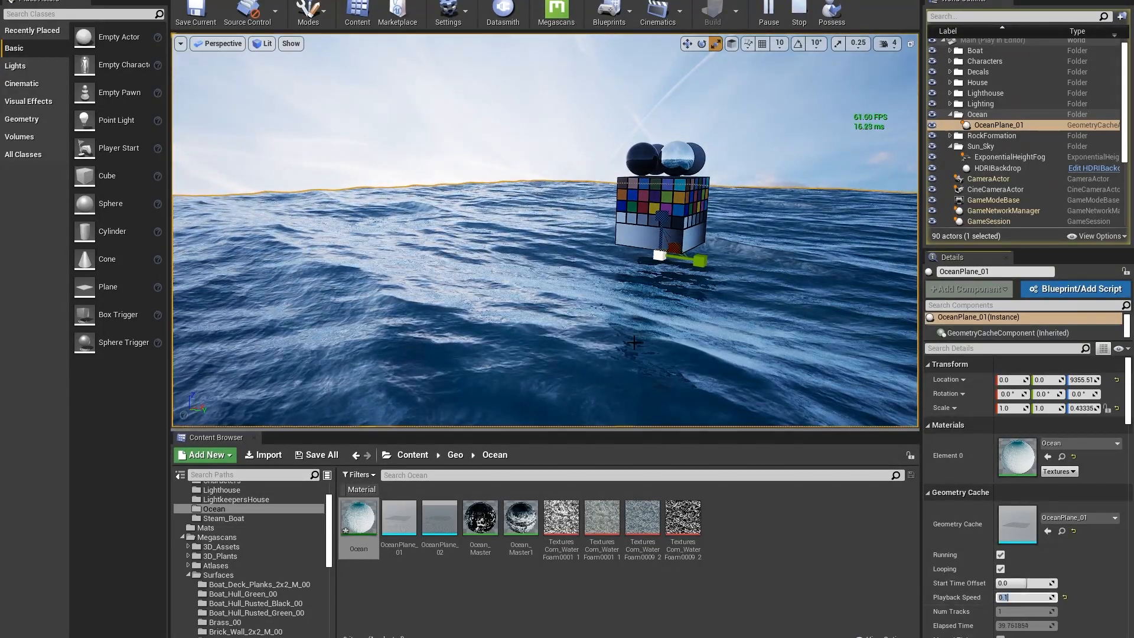
Raise OceanPlane_01's vertical scale to about 0.96 and set its Playback Speed to 1.
left_click_drag(665, 236, 666, 168)
left_click(1011, 598)
type("1")
key("Return")
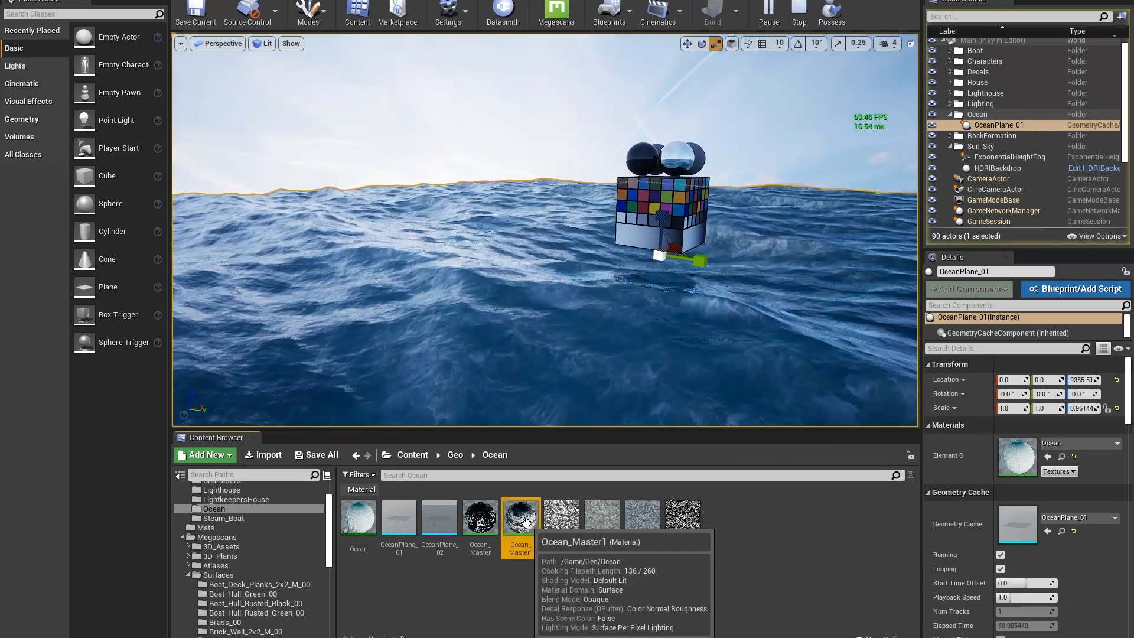
Open the Ocean_Master1 material and survey its full node graph and material settings.
double_click(525, 523)
double_click(214, 115)
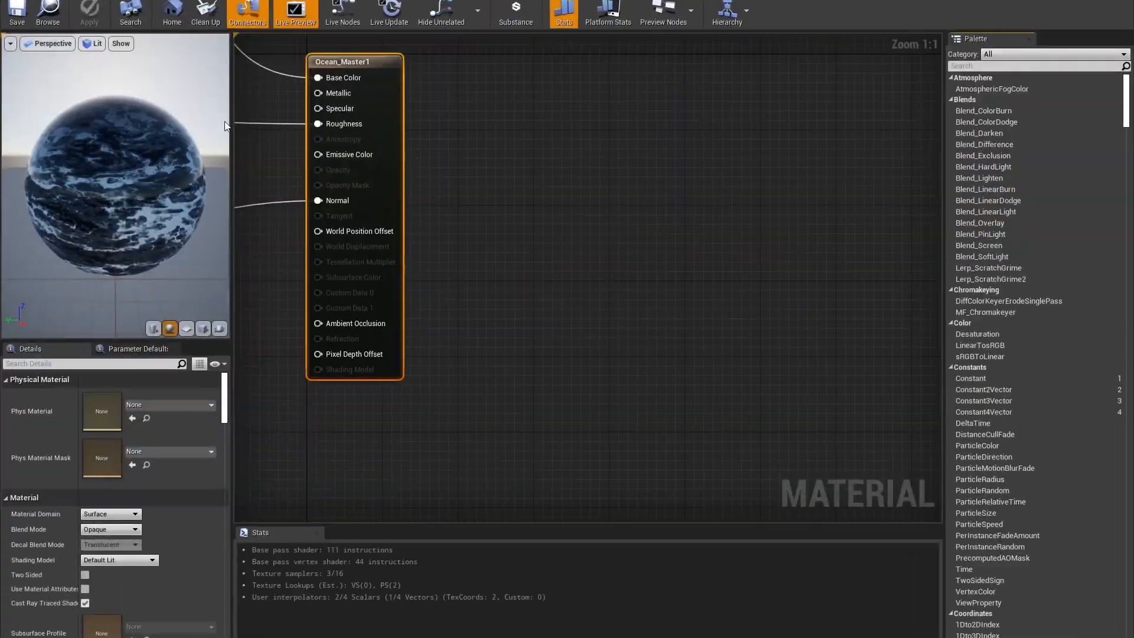
scroll(767, 304, "down", 2)
scroll(614, 224, "down", 3)
right_click_drag(578, 199, 711, 277)
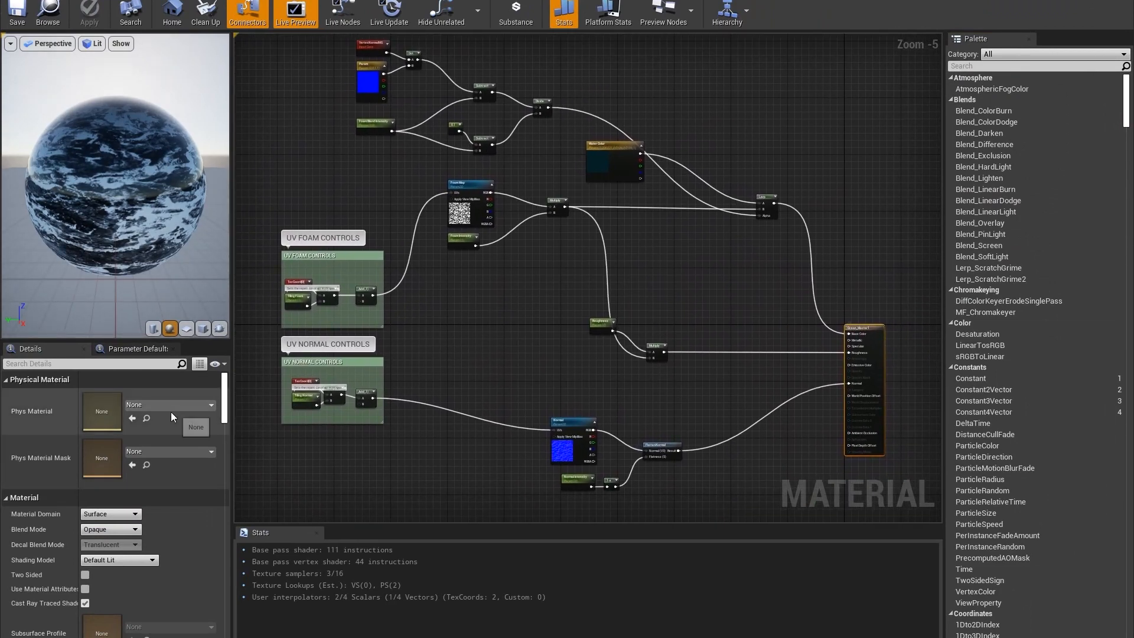
scroll(224, 420, "down", 4)
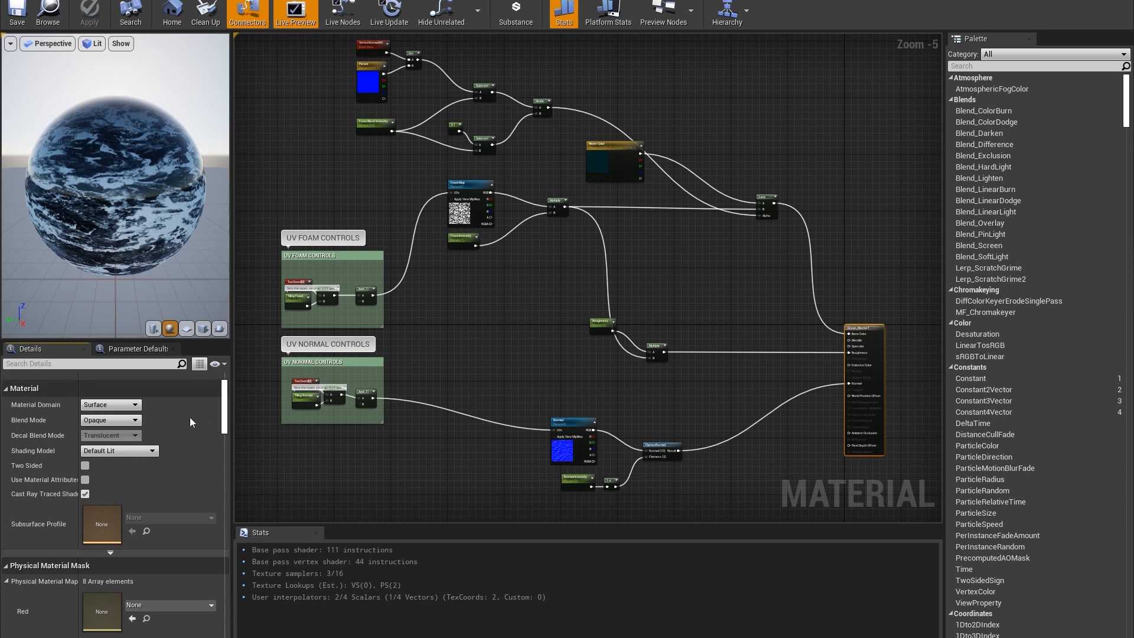
right_click_drag(378, 162, 336, 155)
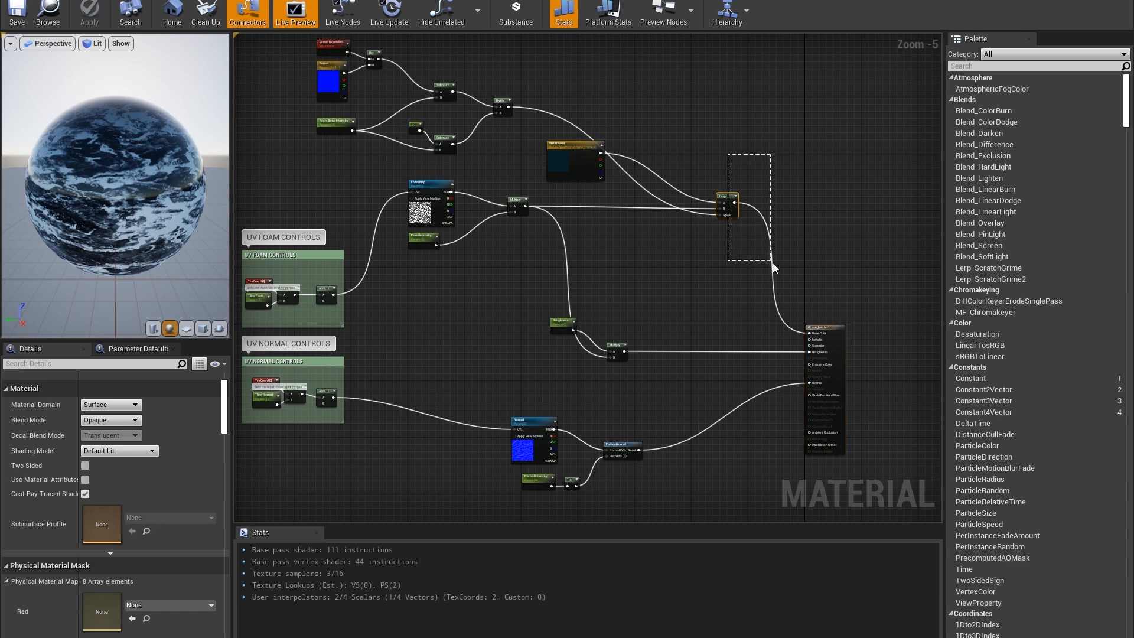
left_click_drag(774, 269, 774, 269)
left_click_drag(671, 359, 672, 361)
right_click_drag(666, 399, 666, 334)
left_click_drag(655, 434, 502, 375)
Examine the Foam Map texture parameter and the Foam Intensity parameter that multiplies it.
right_click_drag(476, 213, 639, 463)
scroll(555, 338, "up", 1)
scroll(556, 338, "up", 1)
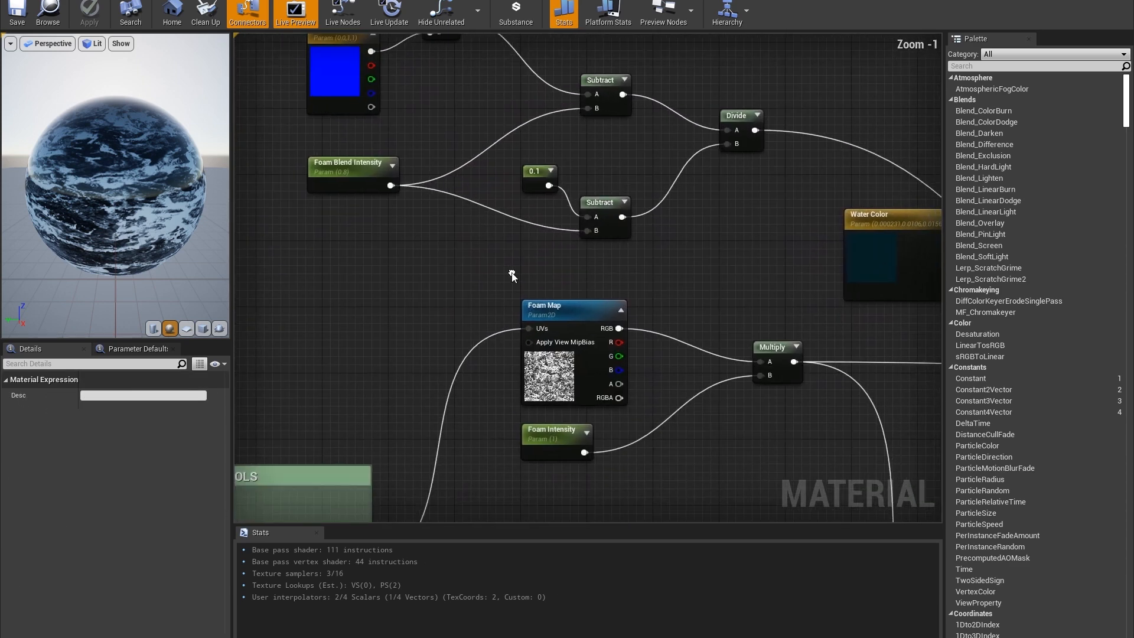
left_click(627, 334)
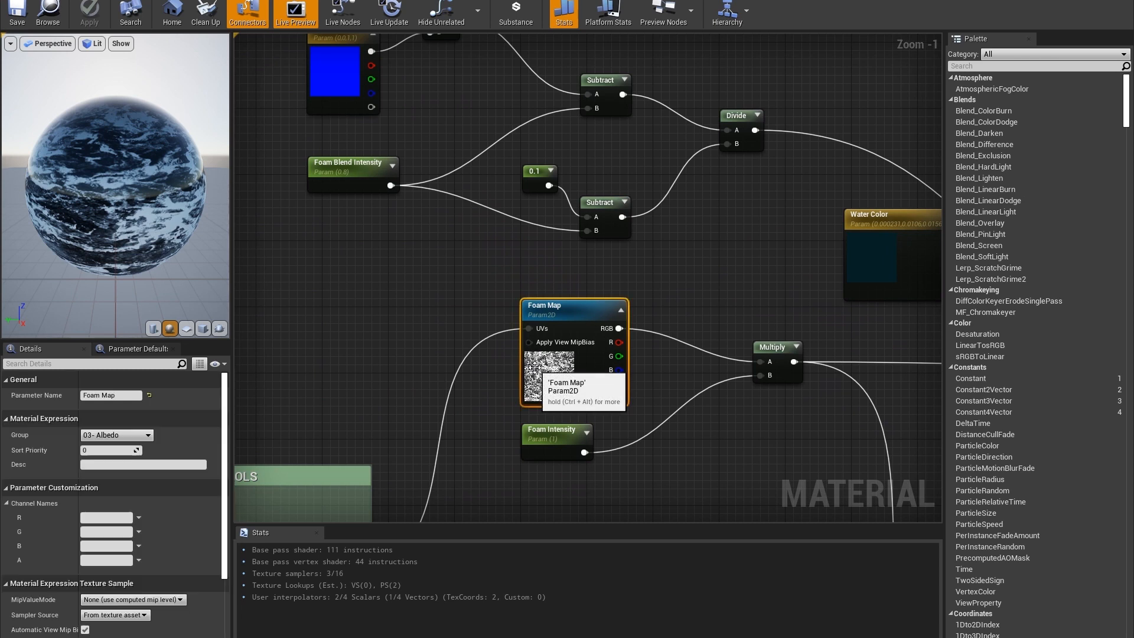
left_click(564, 437)
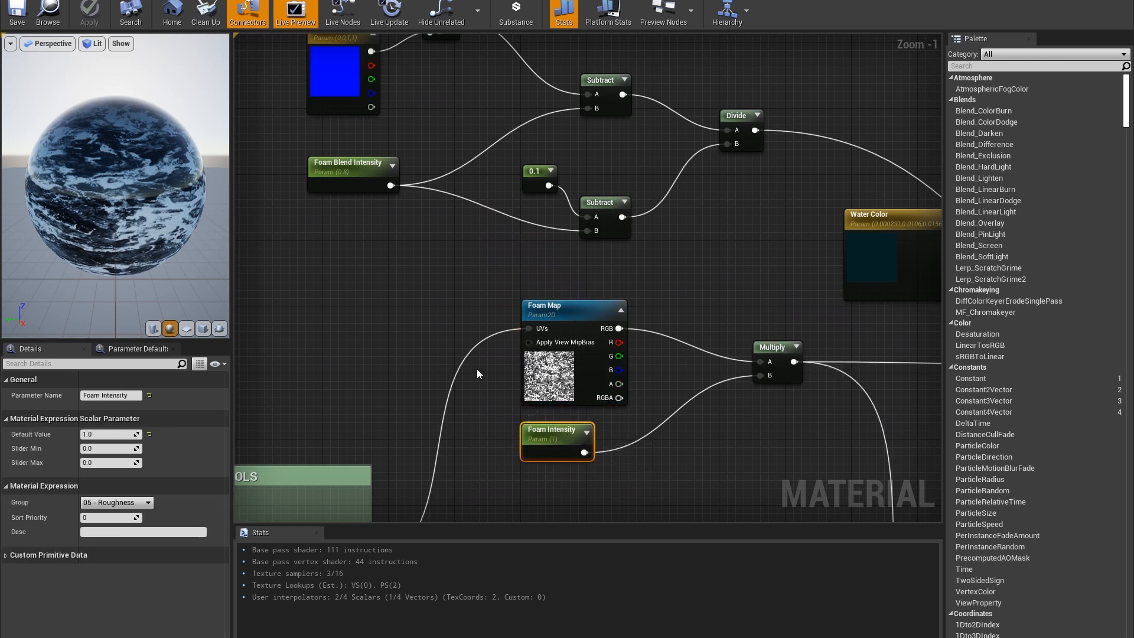
left_click_drag(732, 445, 766, 437)
Move the Tiling Foam node lower in the UV FOAM CONTROLS group so its comment no longer covers the Multiply node.
right_click_drag(777, 281, 895, 85)
left_click_drag(290, 201, 461, 398)
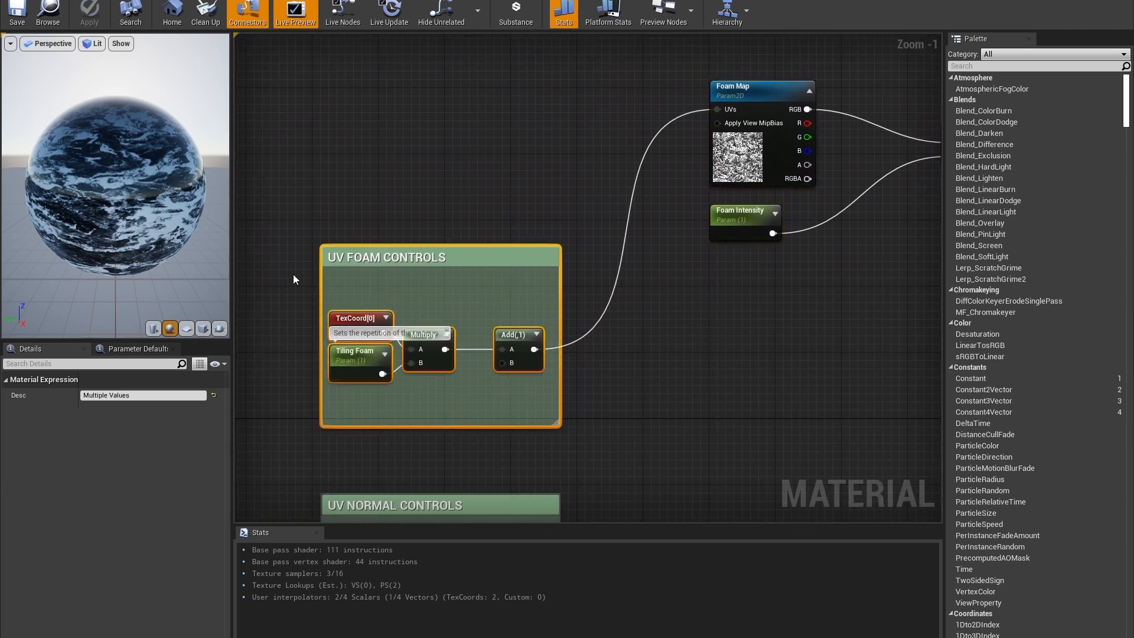
left_click_drag(343, 356, 348, 368)
left_click(296, 362)
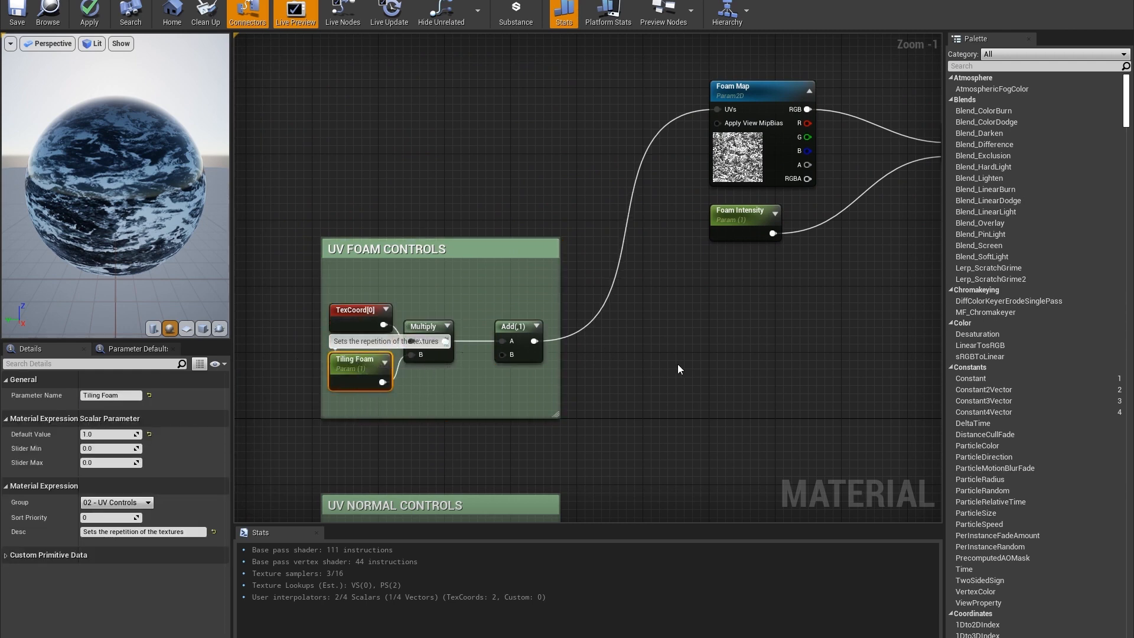
Move the Water Color parameter node away from the Lerp, clear of the wire coming from Divide.
right_click_drag(804, 306, 128, 464)
left_click(773, 278)
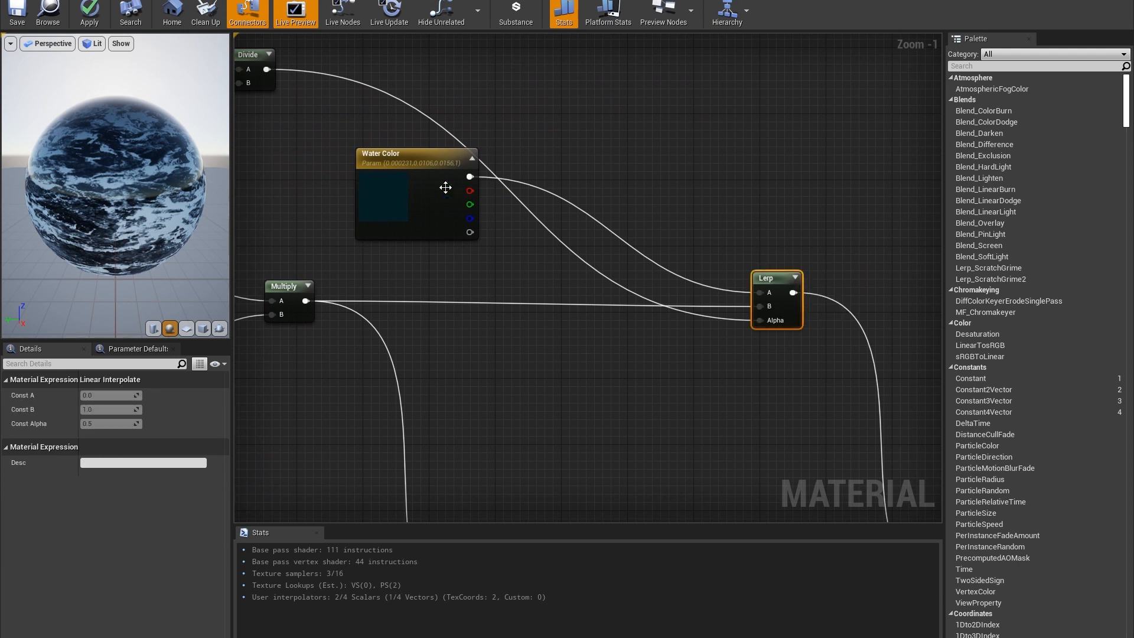
left_click_drag(446, 187, 353, 203)
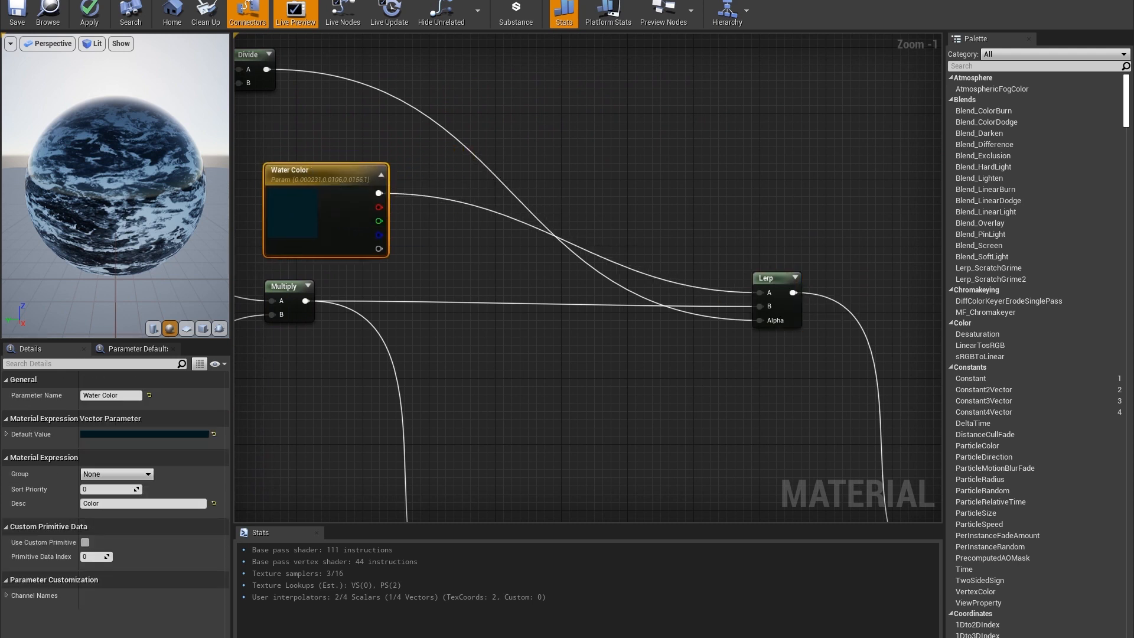
right_click_drag(373, 199, 454, 256)
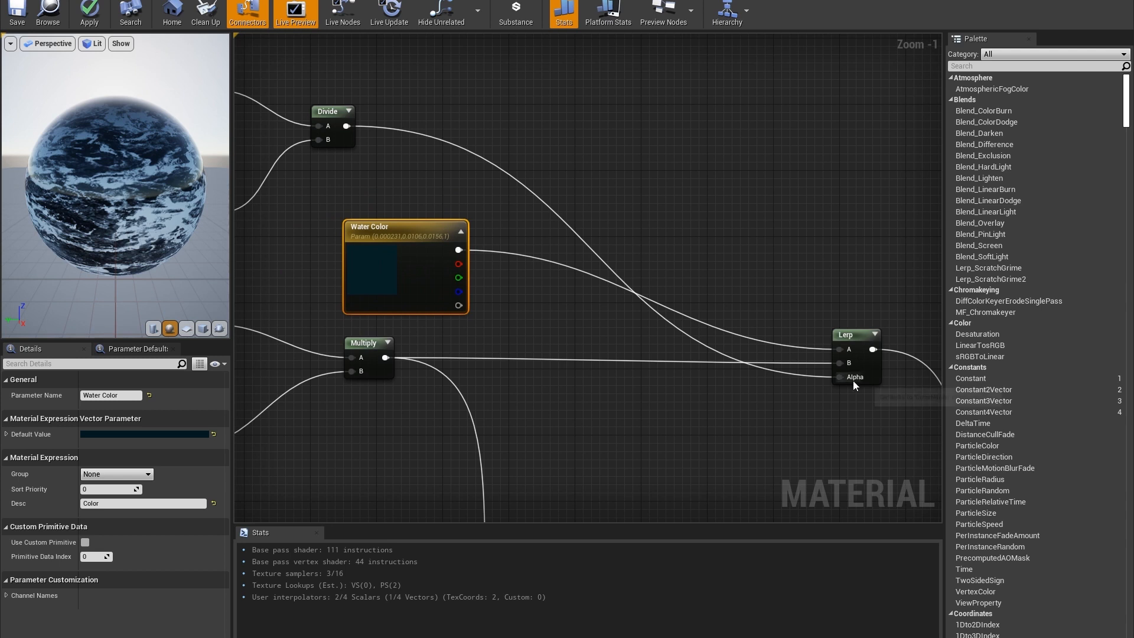
Examine the VertexNormalWS node and the default colour values of the blue Param vector feeding the Dot node.
right_click_drag(455, 162, 636, 220)
left_click(410, 117)
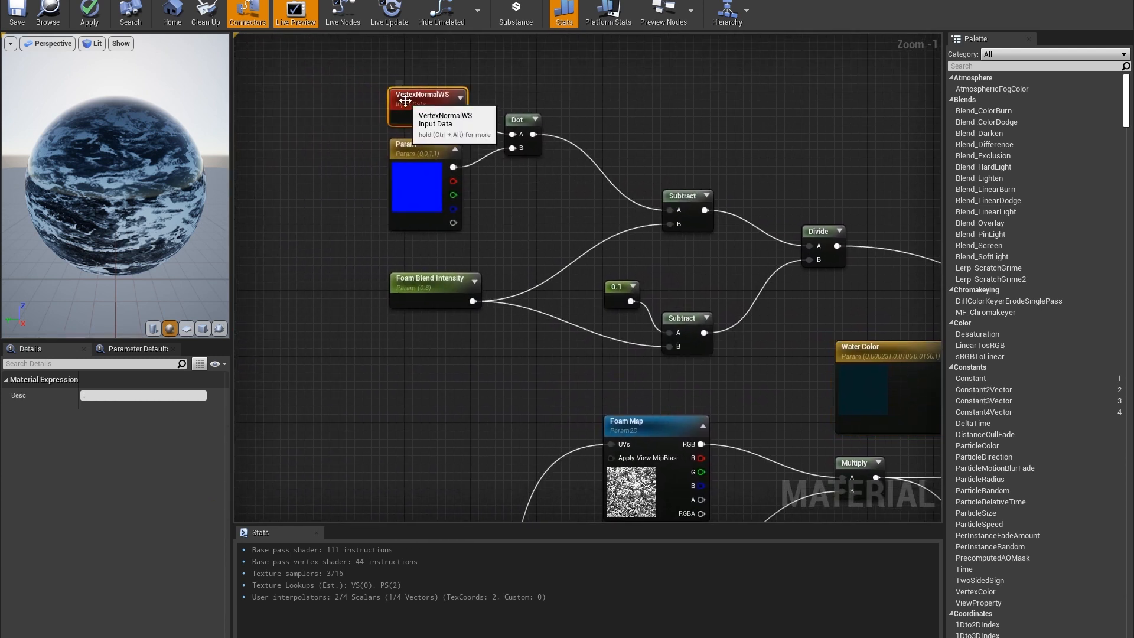
right_click_drag(576, 226, 416, 214)
left_click(289, 154)
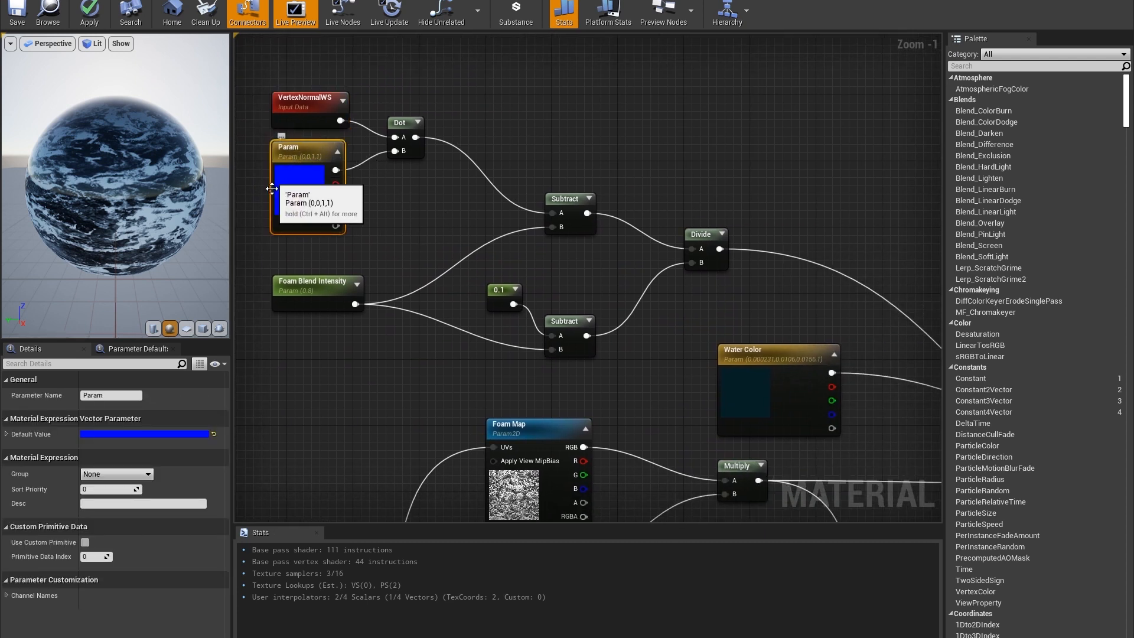
left_click(148, 434)
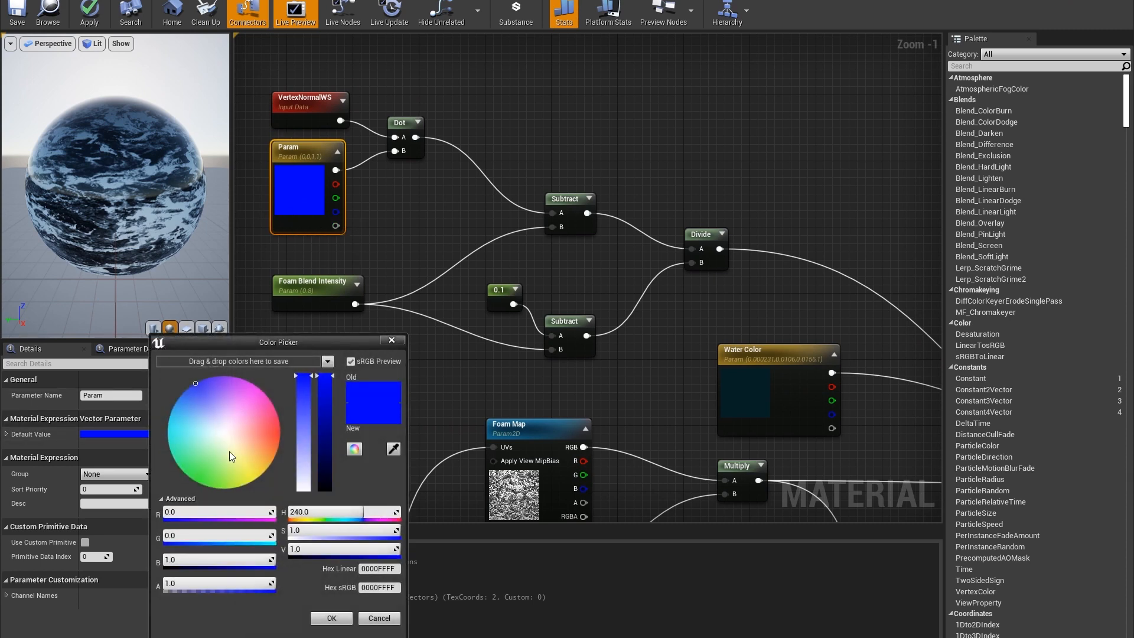
left_click(392, 341)
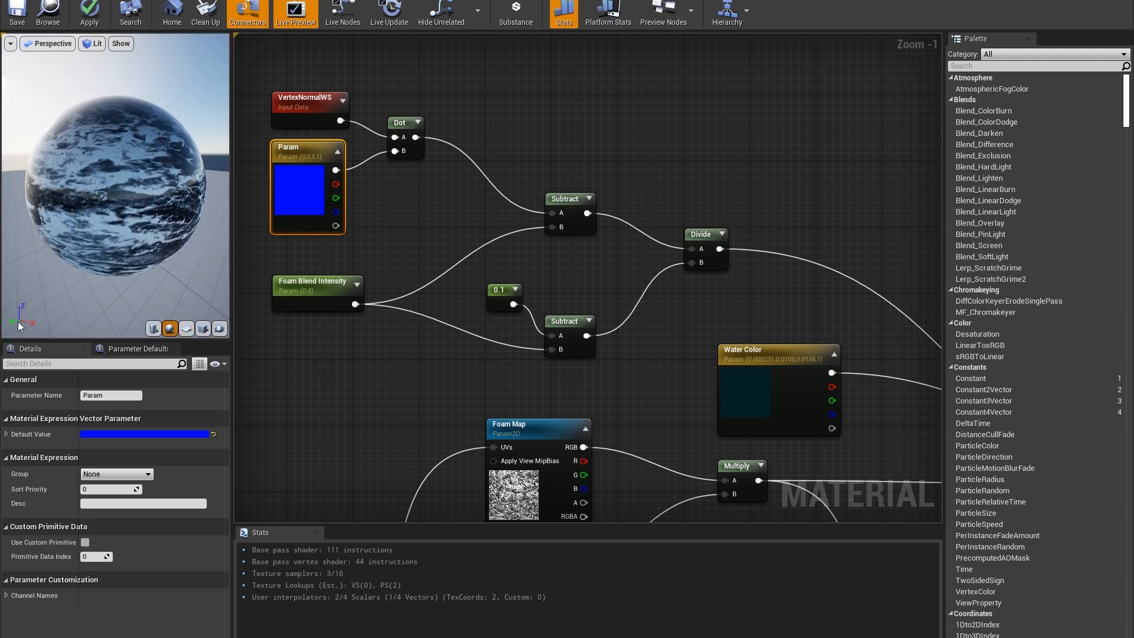
Examine the Foam Blend Intensity parameter and follow the Subtract and Divide nodes into the Lerp's Alpha.
right_click(448, 215)
left_click_drag(725, 102, 508, 277)
left_click_drag(392, 331, 398, 331)
left_click(398, 331)
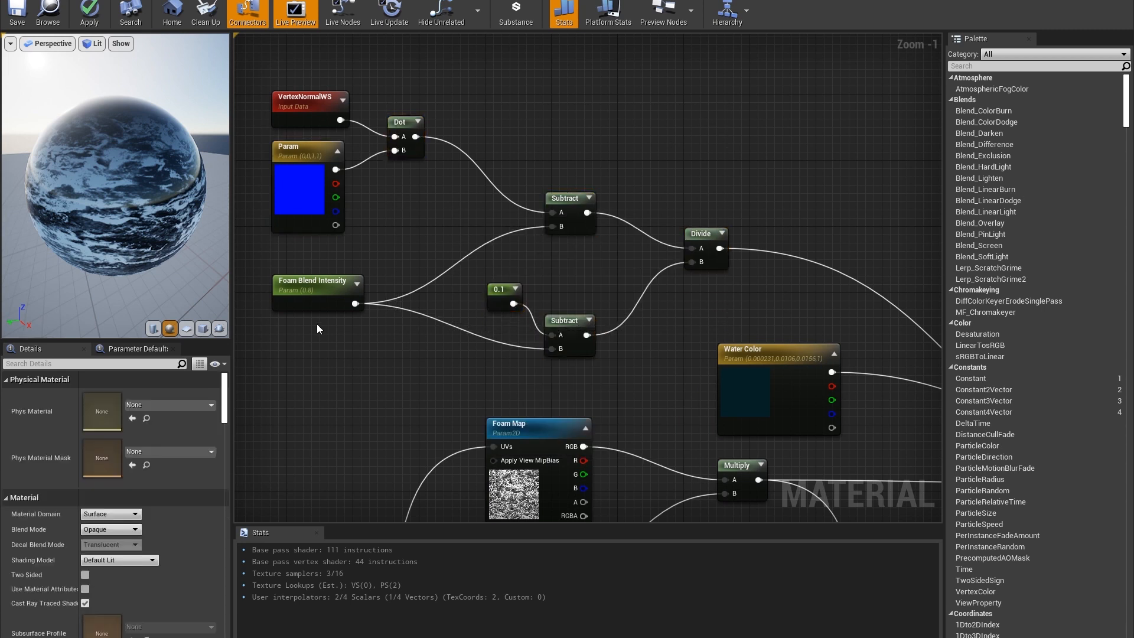
left_click_drag(301, 288, 305, 292)
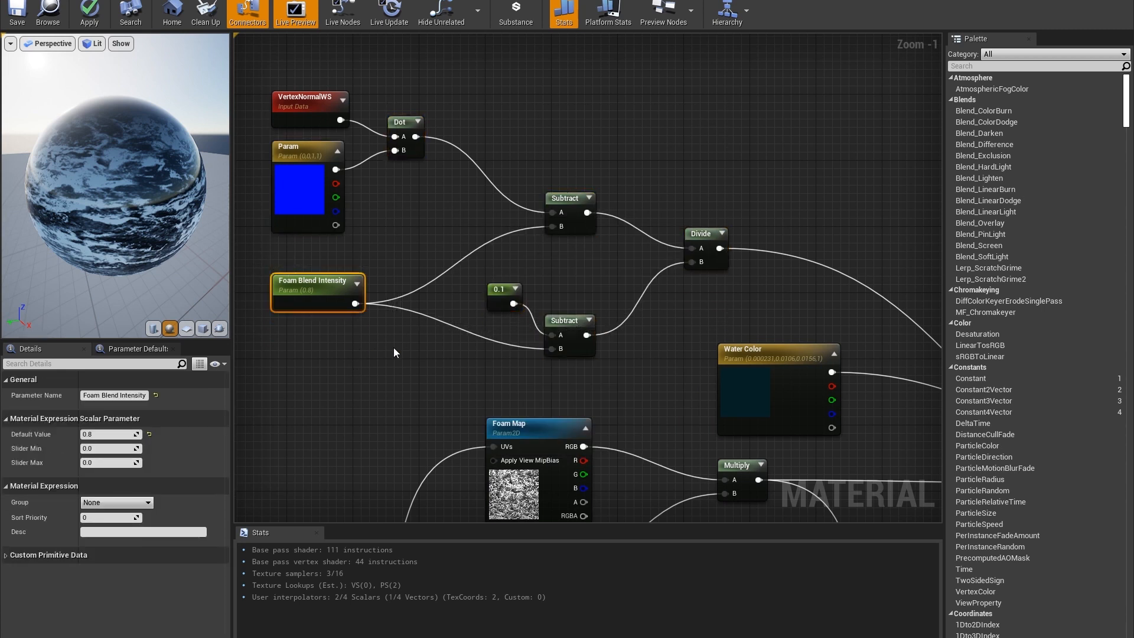
left_click(384, 282)
right_click_drag(767, 277, 389, 163)
scroll(389, 163, "down", 2)
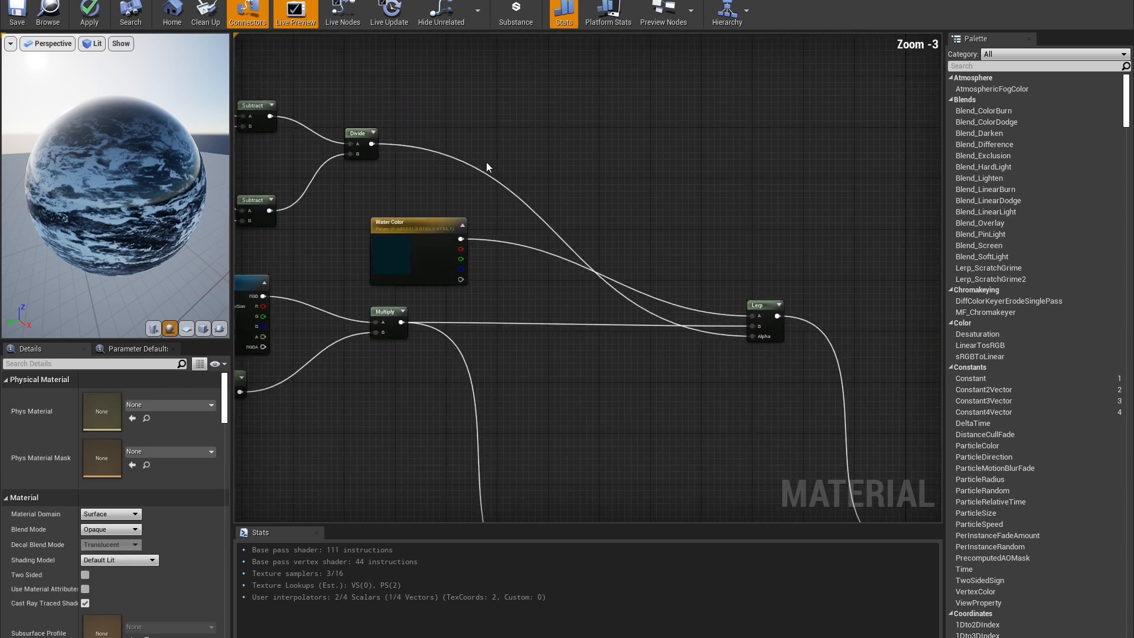
right_click_drag(234, 133, 451, 176)
left_click_drag(307, 114, 664, 328)
left_click_drag(335, 324, 539, 468)
Examine how the foam Multiply output and the Roughness parameter combine into the material's Roughness input.
right_click_drag(538, 468, 458, 222)
left_click(437, 187)
left_click(486, 122)
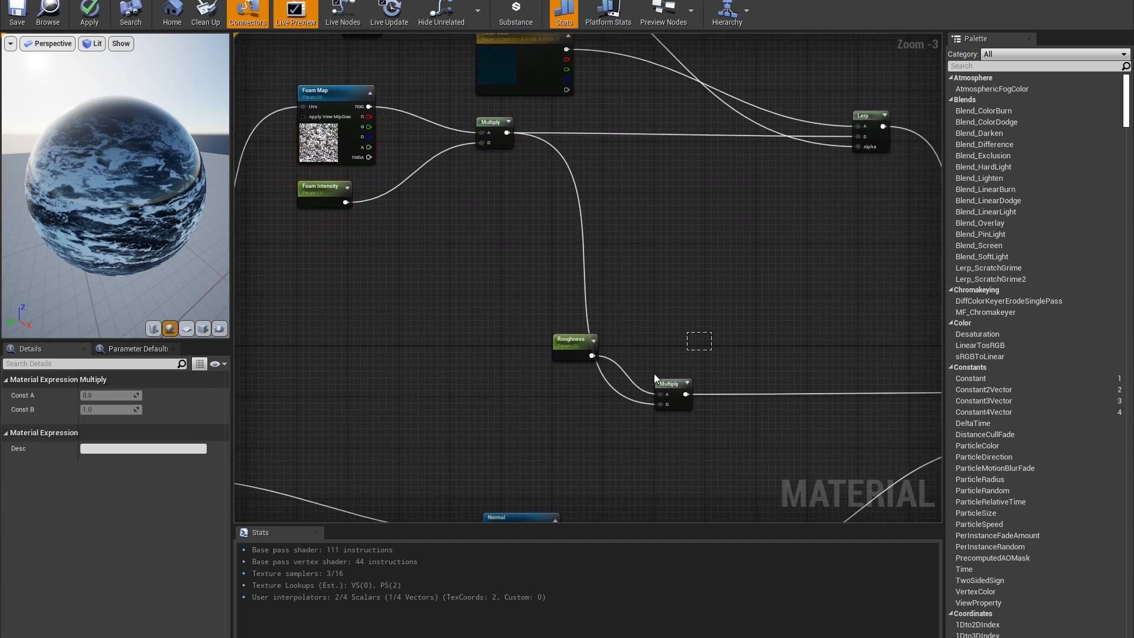
left_click(530, 429)
left_click(570, 341)
right_click_drag(761, 319, 733, 300)
left_click_drag(602, 327, 609, 408)
right_click_drag(581, 390, 582, 378)
mouse_move(120, 279)
left_mouse_down()
mouse_move(106, 279)
mouse_move(120, 279)
left_mouse_up()
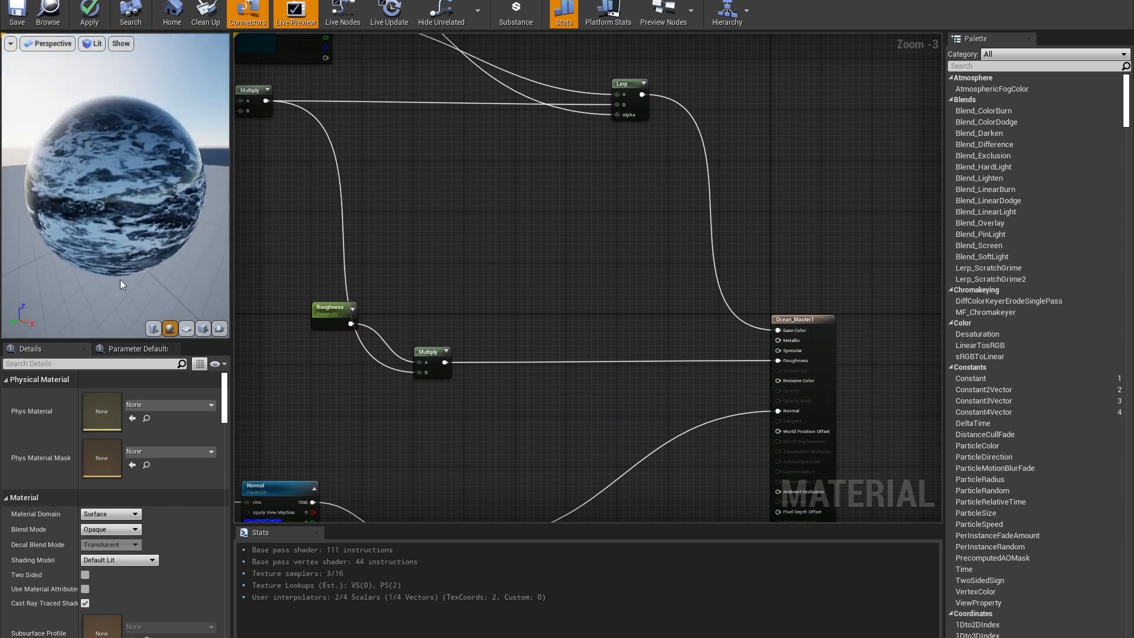
Examine the Normal map and FlattenNormal branch, and move the Normal Intensity node farther from the 1-x node.
right_click_drag(501, 319, 757, 53)
left_click_drag(704, 395, 702, 395)
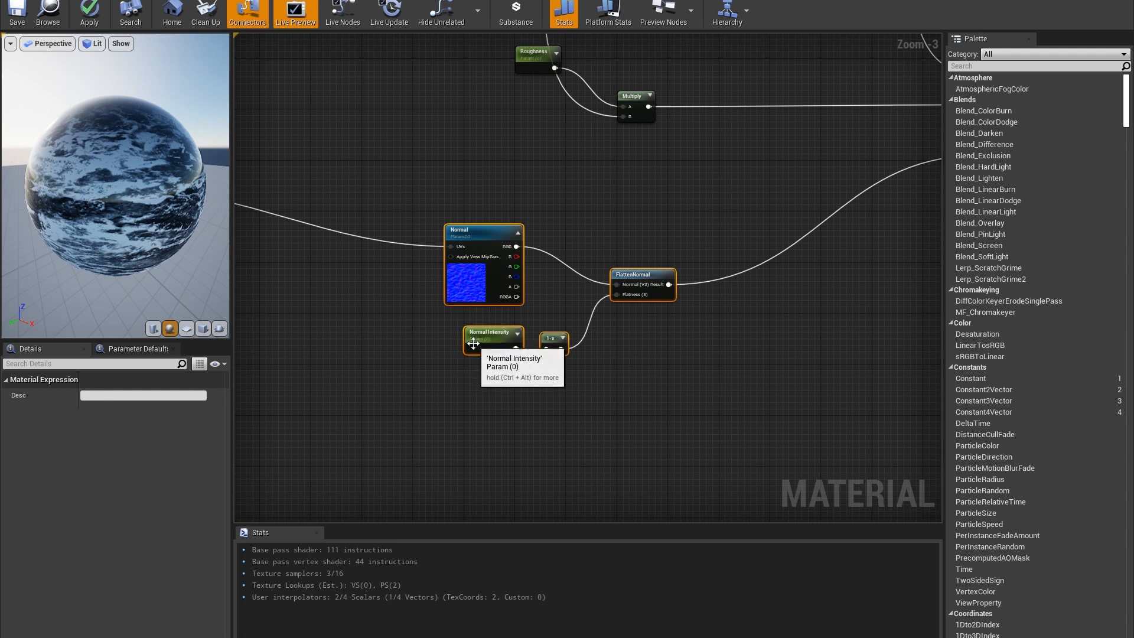
left_click(523, 320)
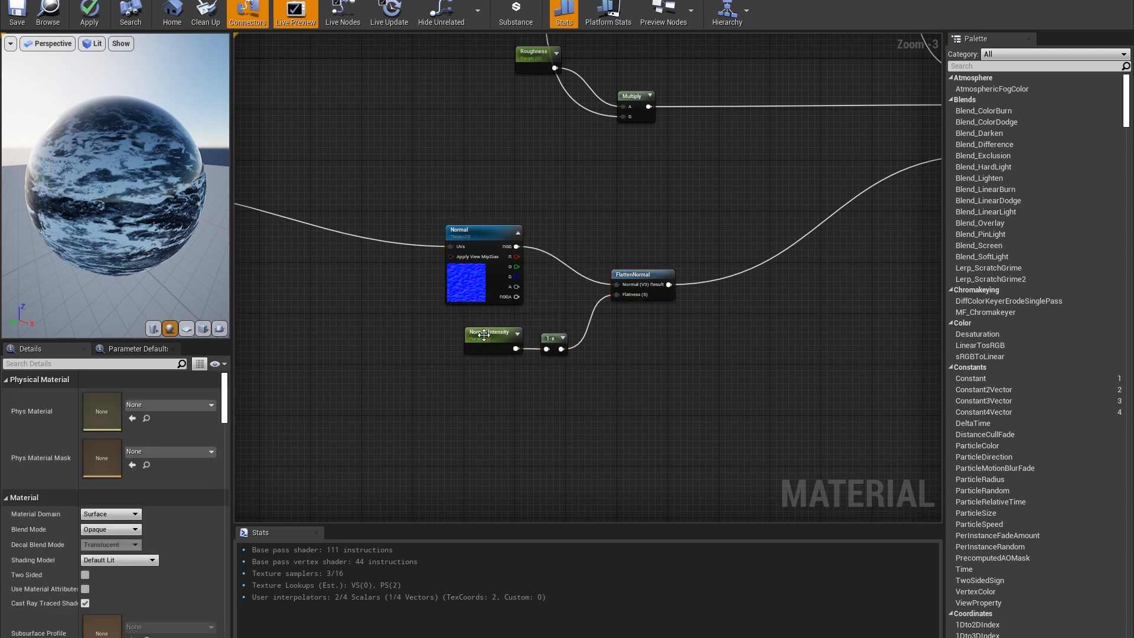
left_click_drag(486, 337, 461, 335)
left_click_drag(677, 238, 554, 368)
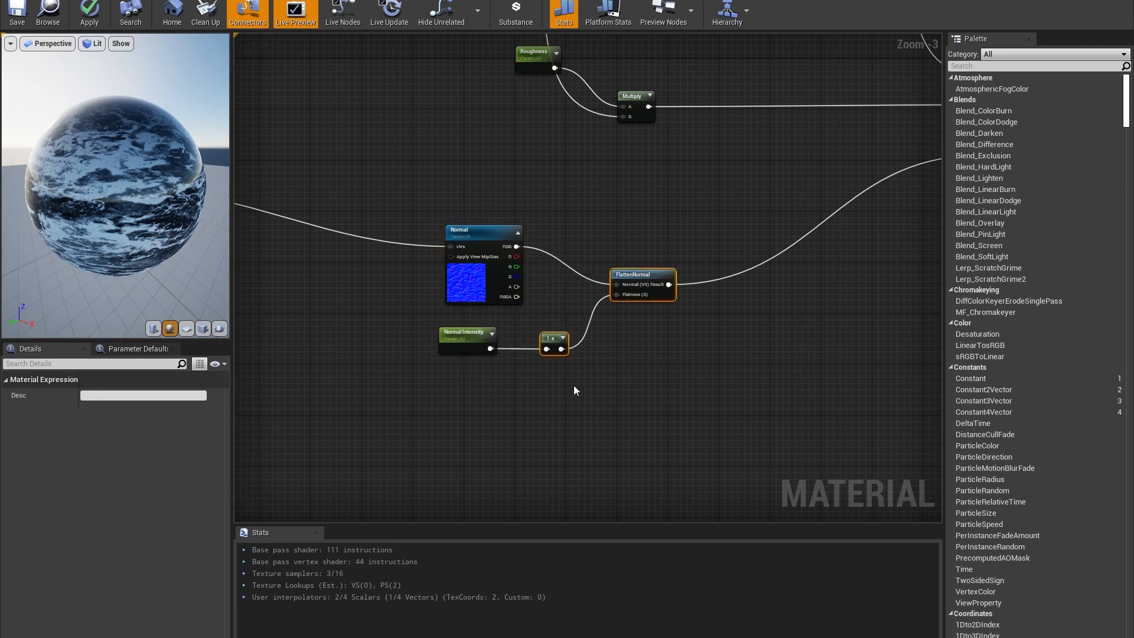
Move the Tiling Normal node lower in the UV NORMAL CONTROLS group to uncover its Multiply node.
right_click_drag(346, 264, 408, 241)
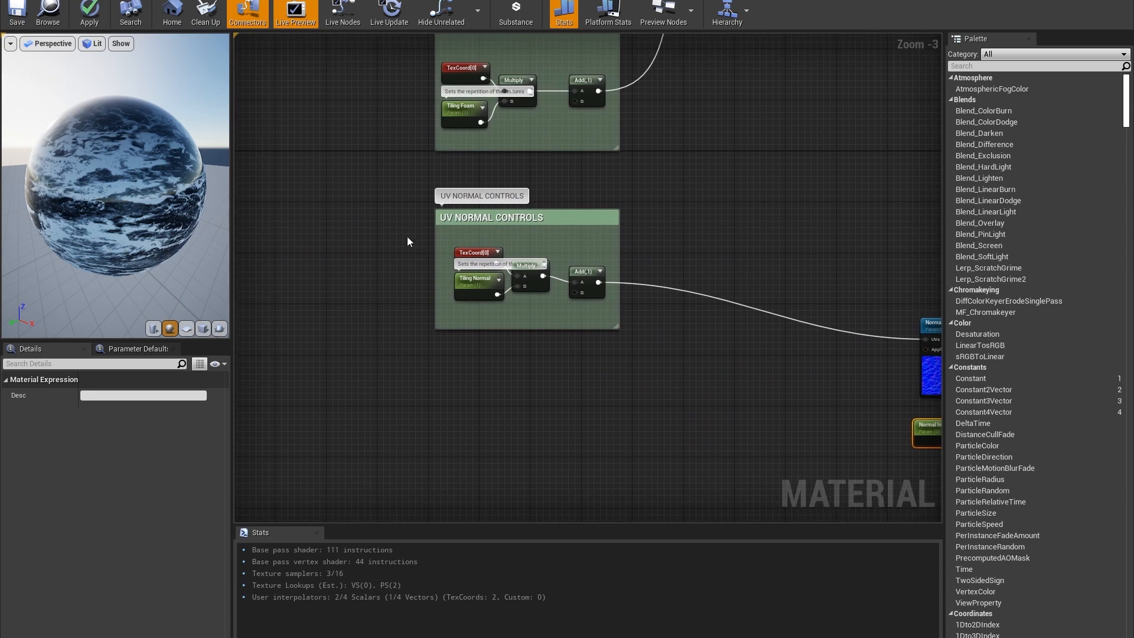
left_click(372, 185)
left_click_drag(476, 278, 476, 298)
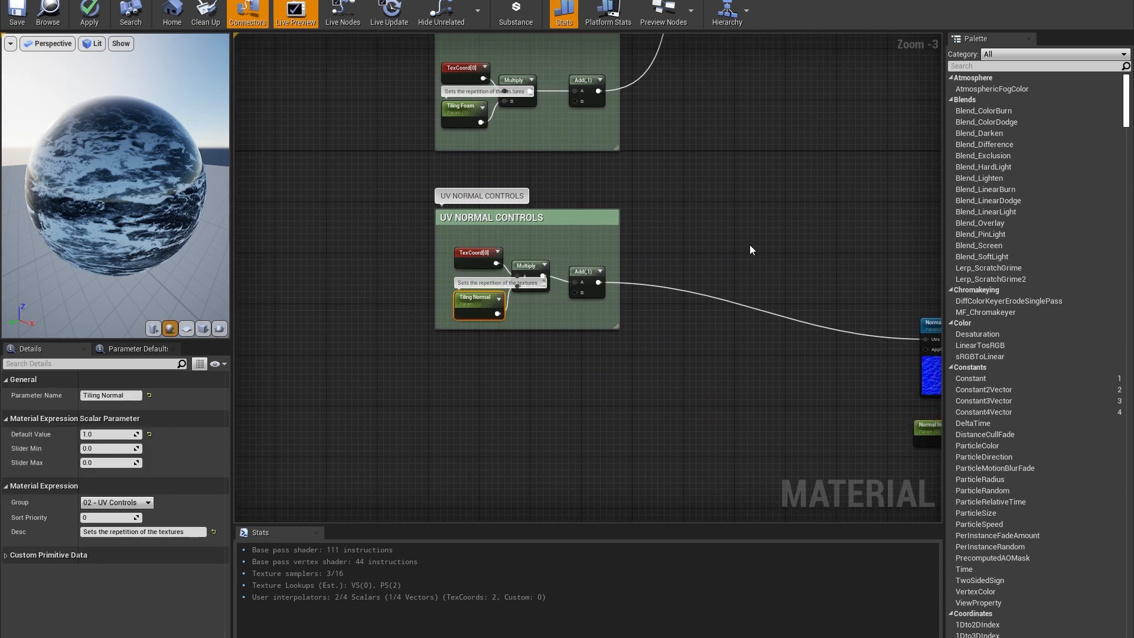
Review the complete Ocean_Master1 graph, from the UV controls through to the material output node.
scroll(557, 306, "down", 4)
scroll(486, 284, "up", 1)
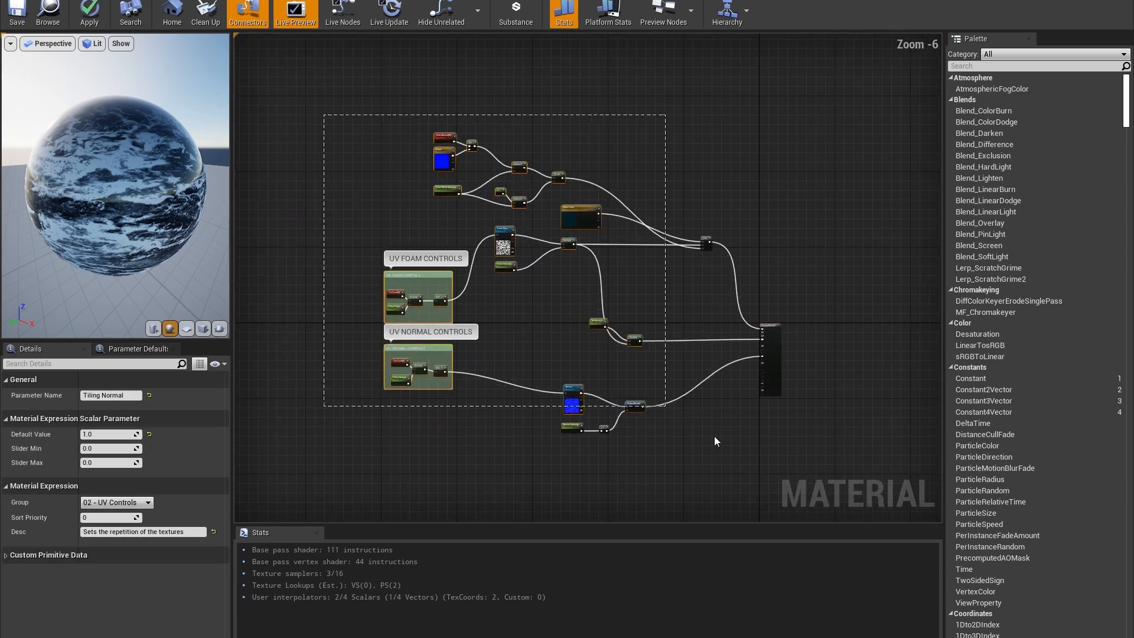
left_click_drag(662, 405, 719, 443)
scroll(584, 326, "up", 2)
scroll(573, 352, "down", 1)
right_click_drag(585, 326, 567, 342)
left_click(805, 221)
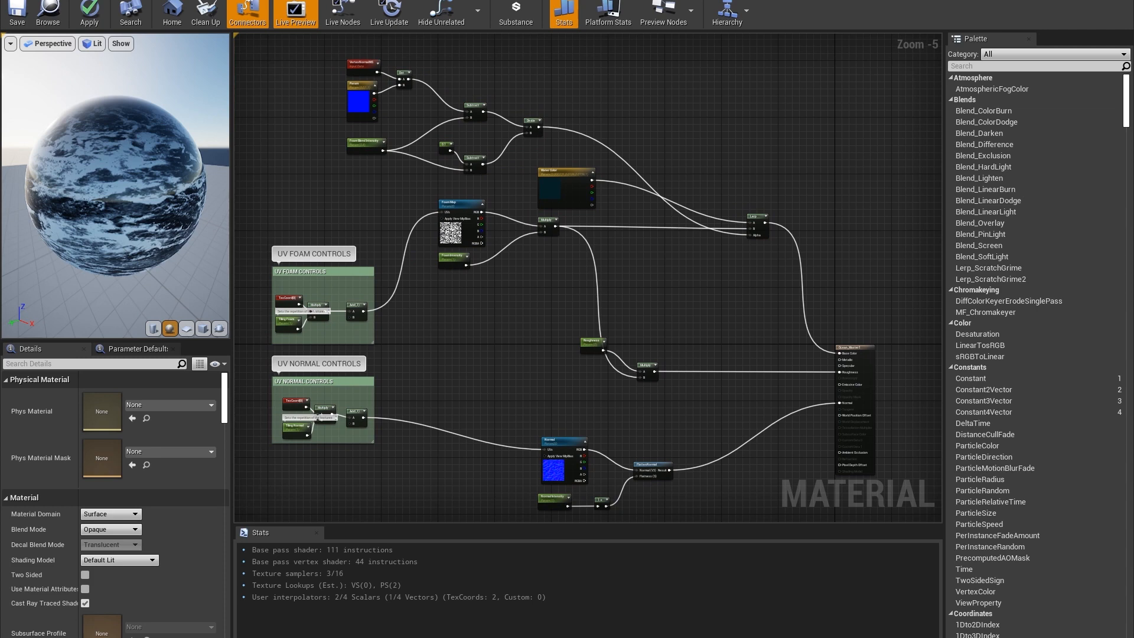
Try Translucent as the Ocean_Master1 material's Blend Mode and reset it to Opaque.
left_click(855, 360)
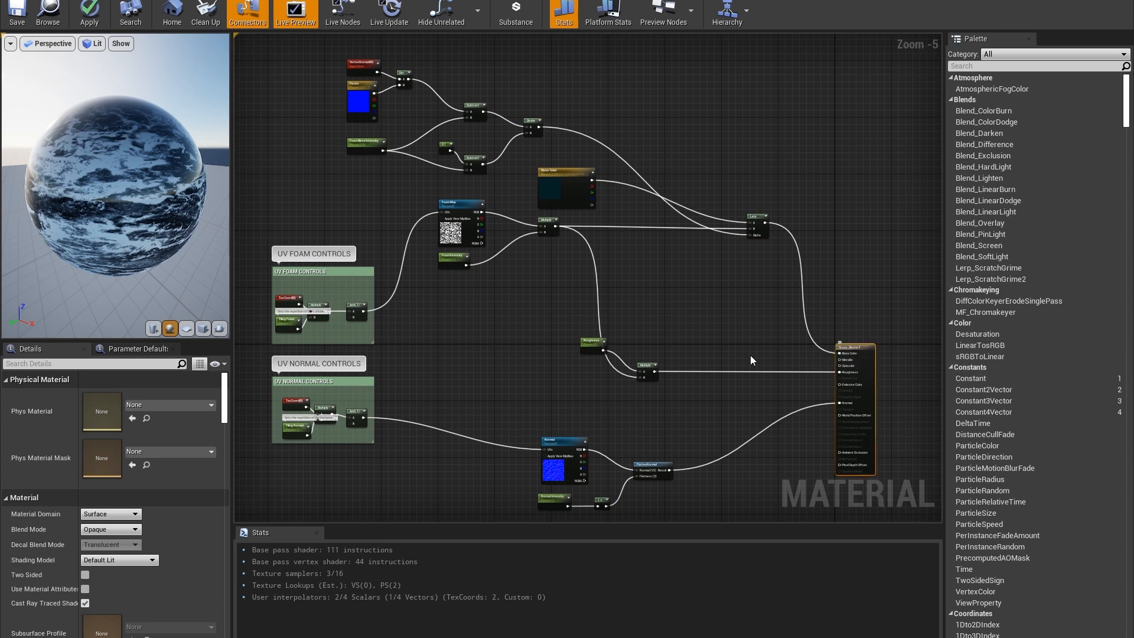
left_click(110, 529)
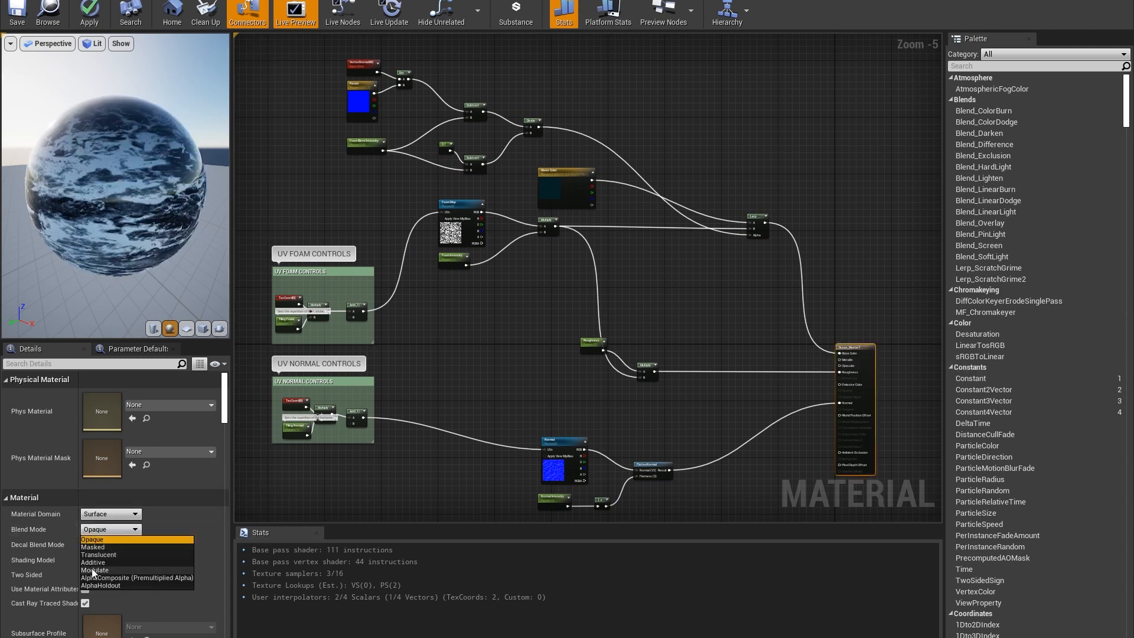
left_click(90, 556)
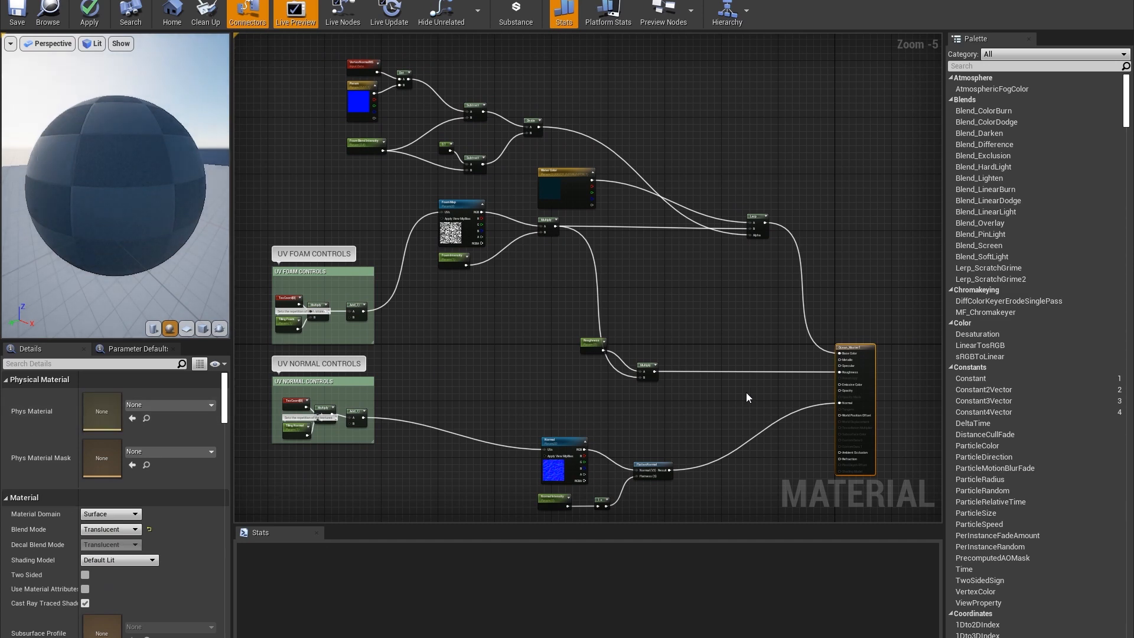
left_click(149, 528)
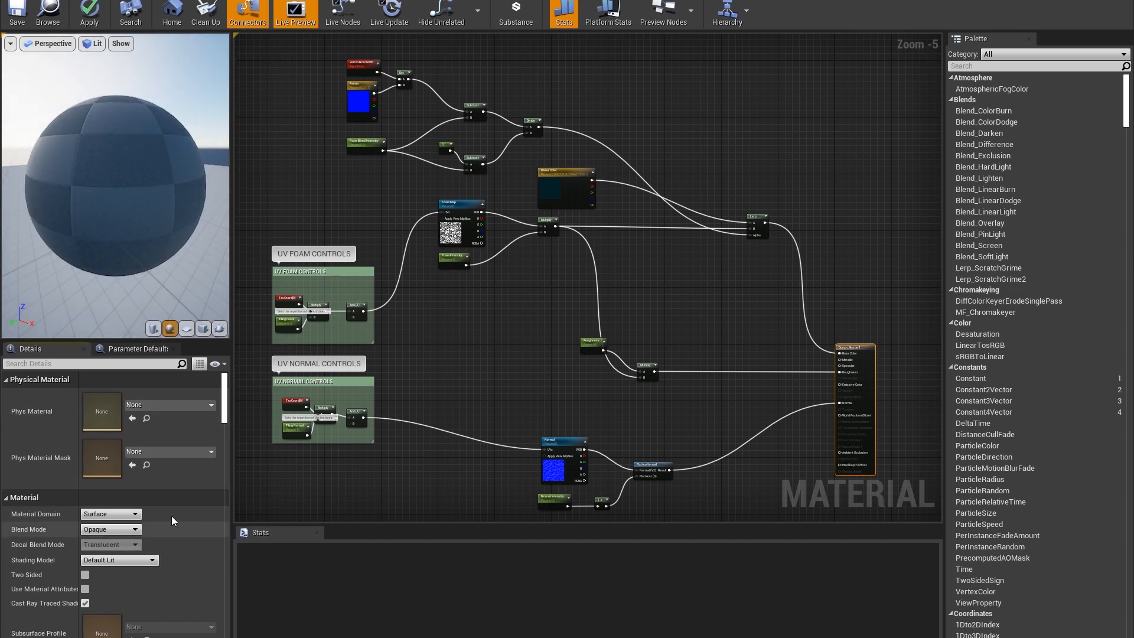
Open the Ocean material instance and try three of the WaterFoam textures in it, ending with WaterFoam0009_2.
left_click(1120, 0)
left_click(642, 356)
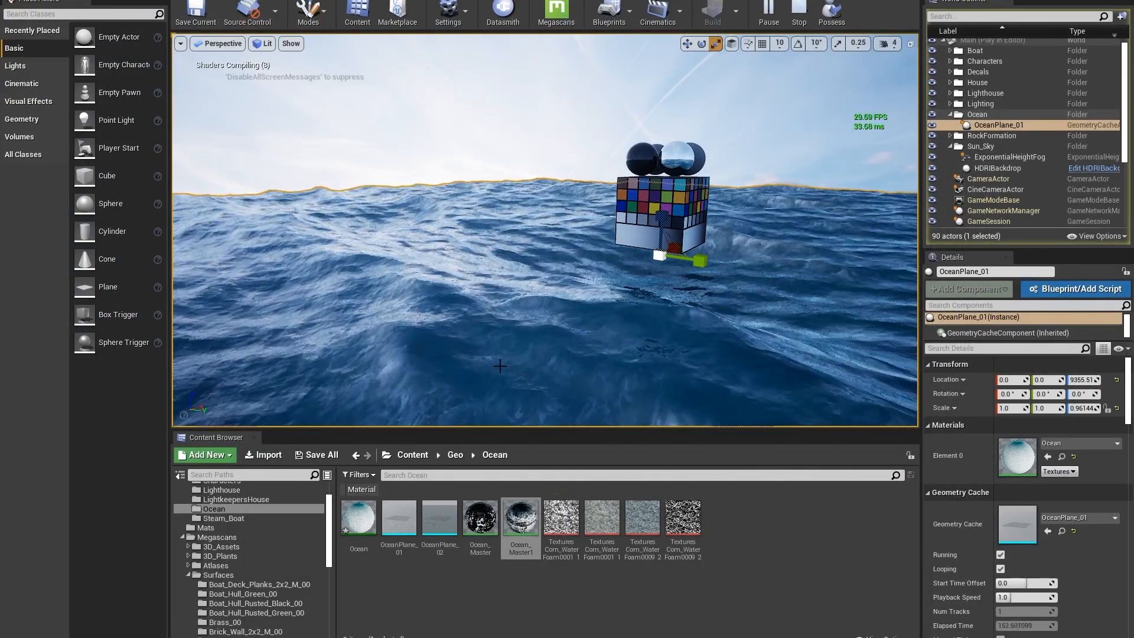
left_click(541, 511)
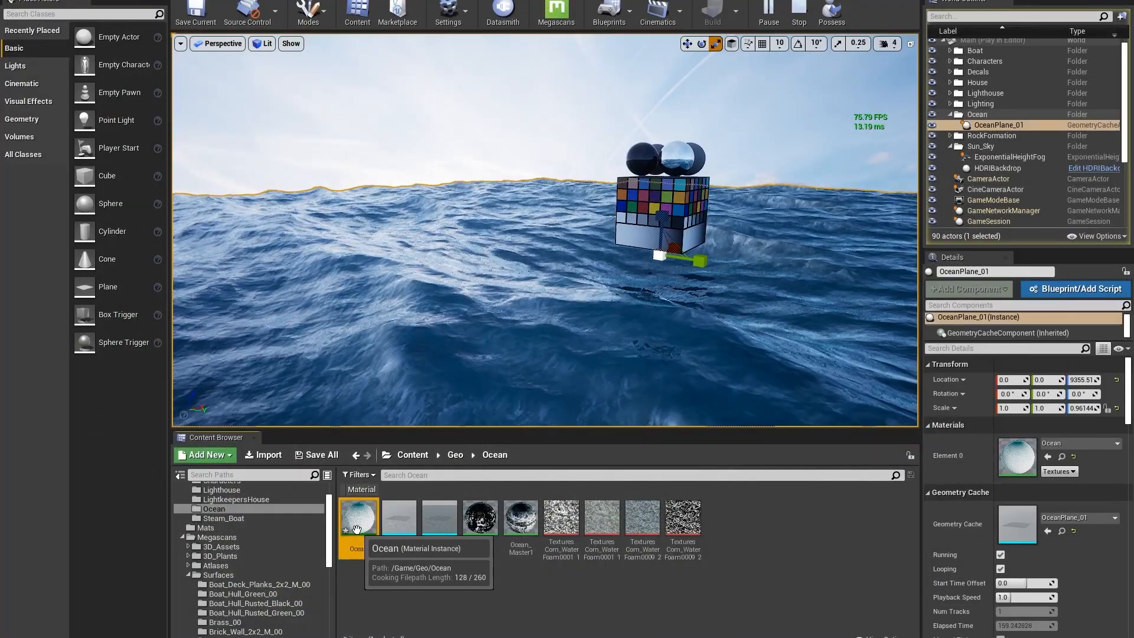
double_click(373, 520)
left_click_drag(560, 520, 372, 372)
left_click_drag(597, 526, 405, 369)
left_click_drag(683, 520, 402, 368)
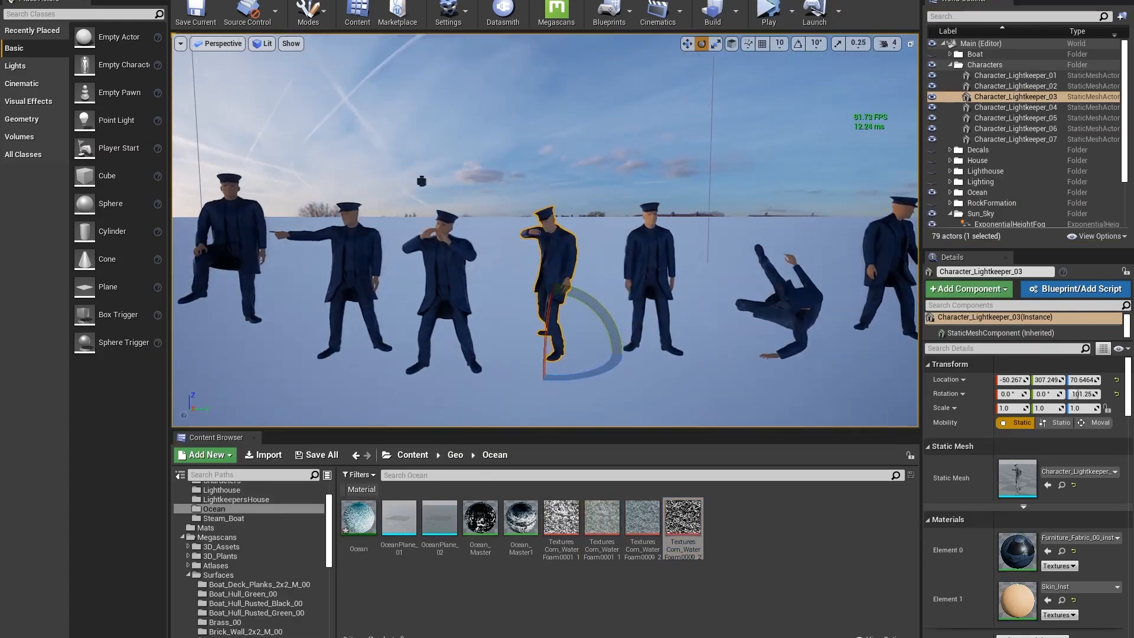
Unhide the Lighthouse, House, Decals, RockFormation, Lighting and Boat folders so they show alongside the lightkeeper characters.
scroll(706, 367, "down", 5)
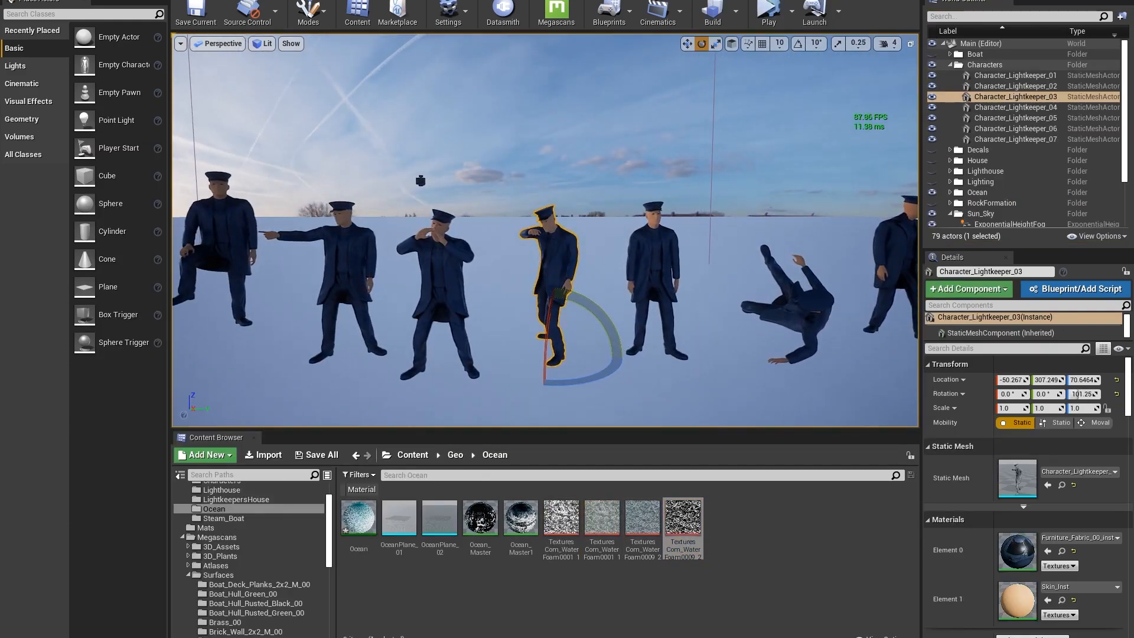
scroll(1057, 547, "down", 2)
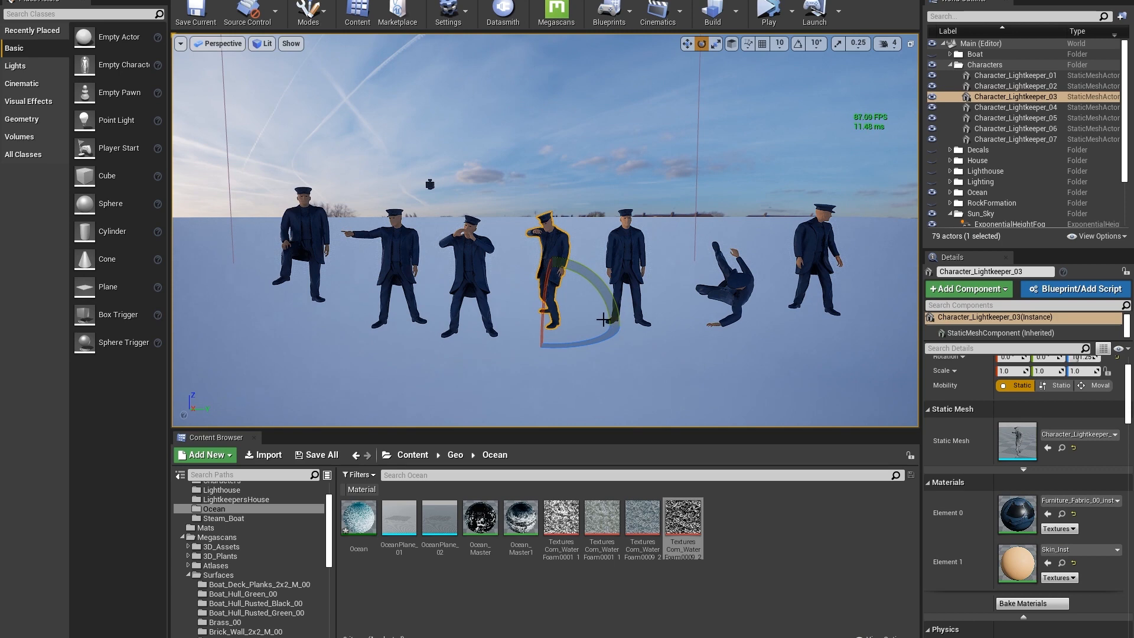
left_click(517, 366)
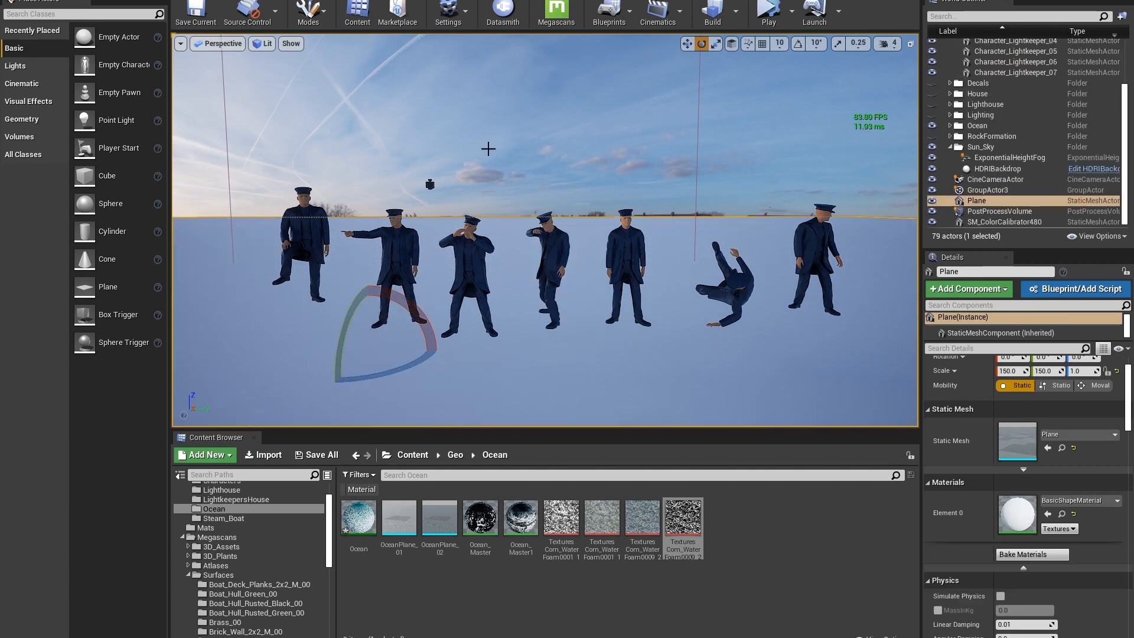
key("s")
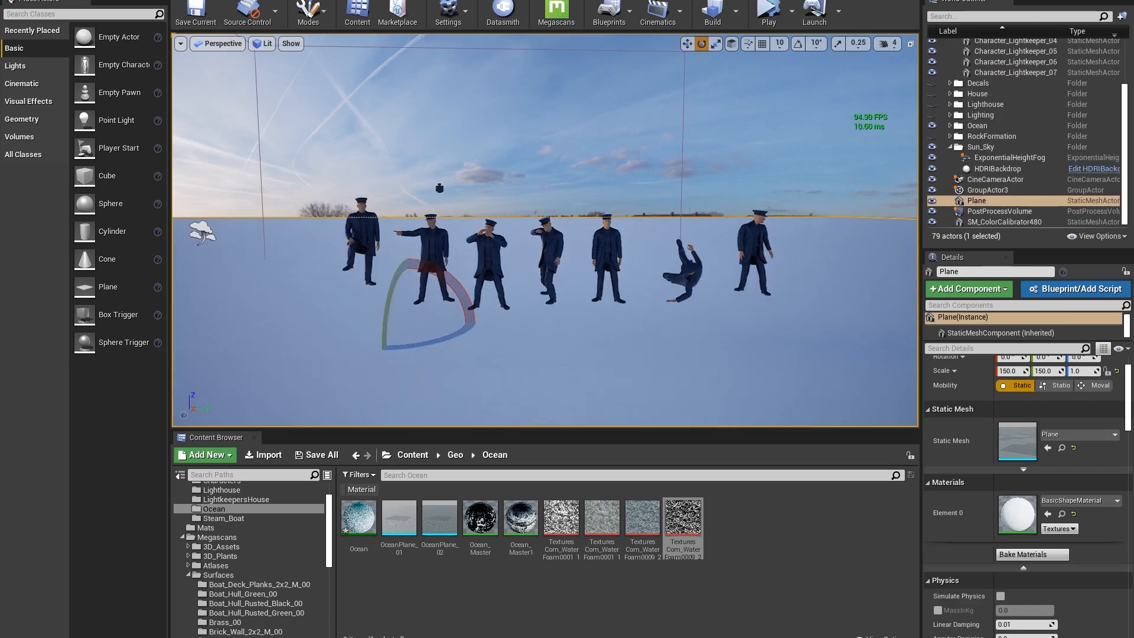
left_click(931, 116)
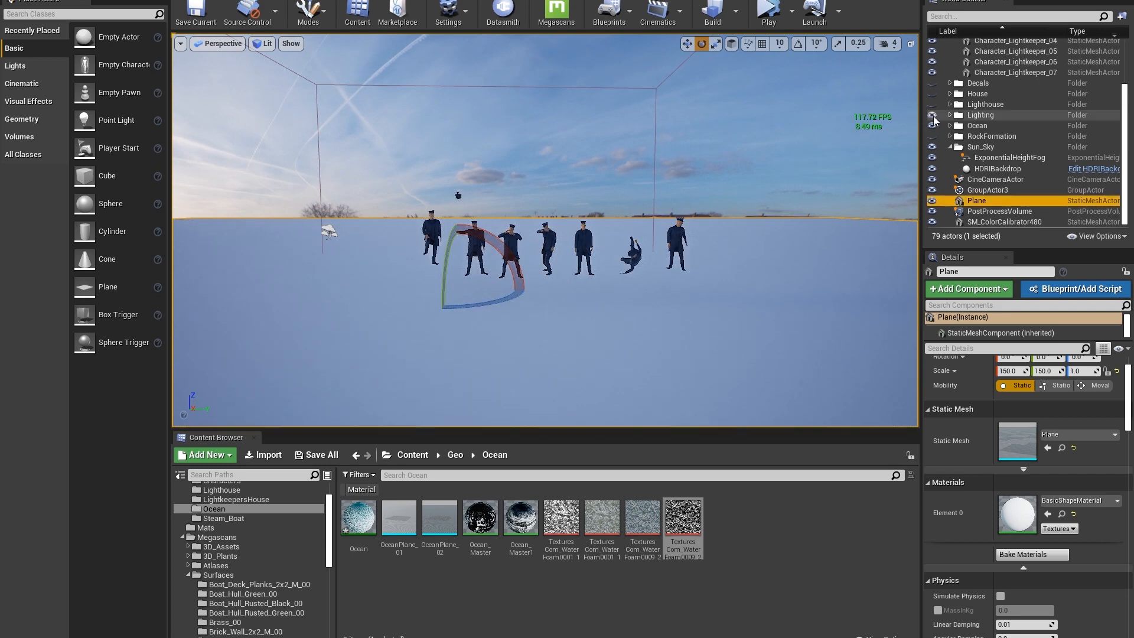
left_click(932, 104)
left_click(932, 94)
left_click(932, 83)
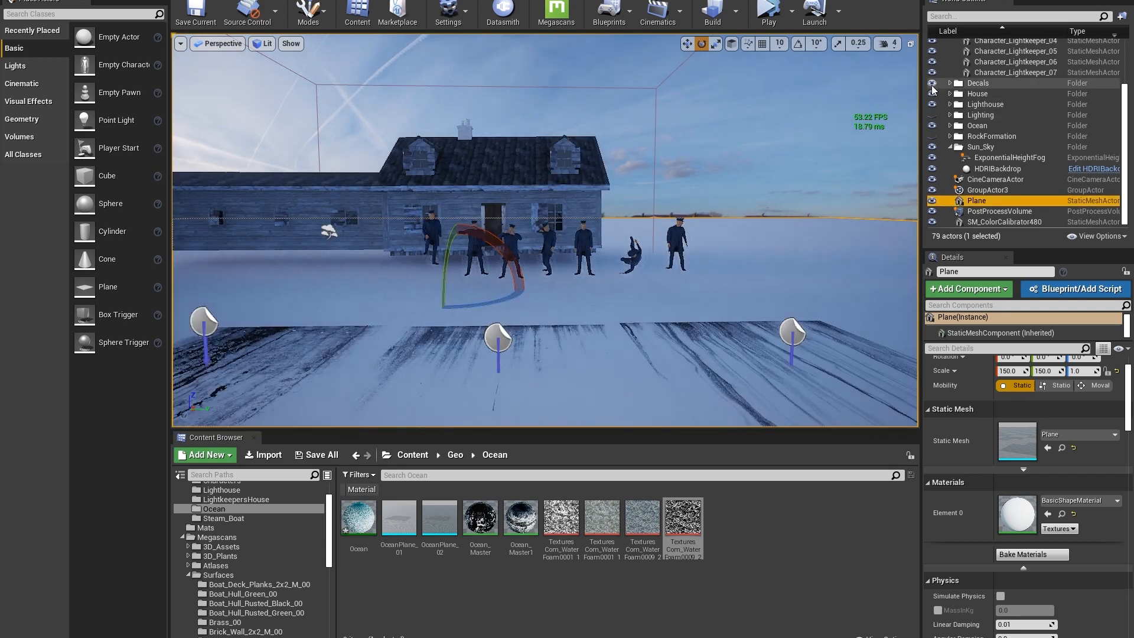
left_click(931, 136)
left_click(931, 115)
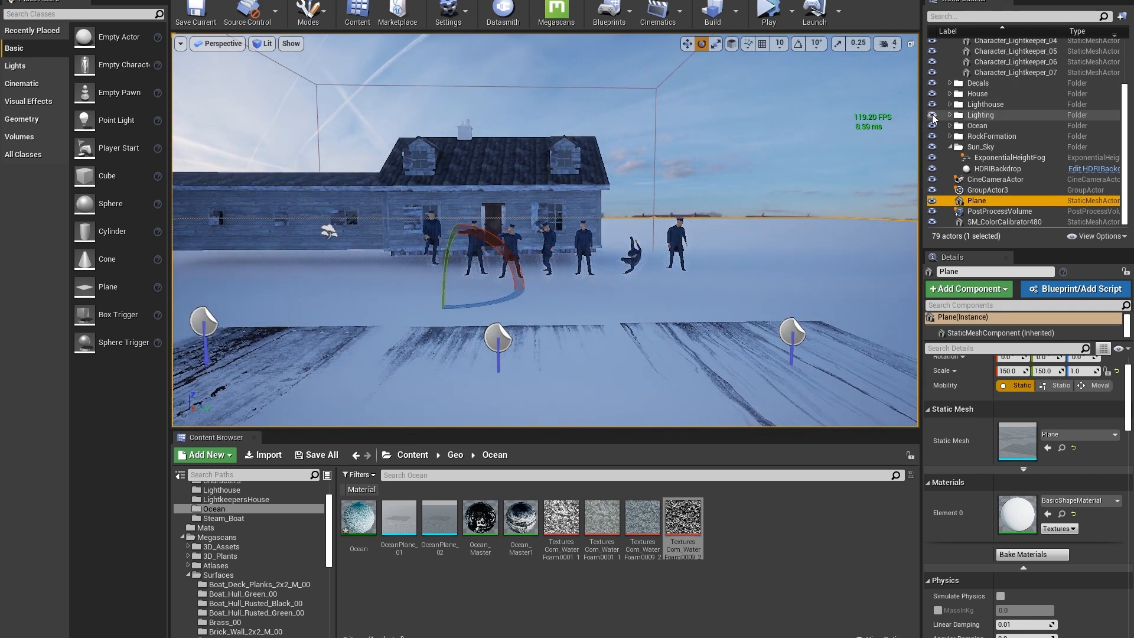
scroll(966, 114, "up", 3)
left_click(932, 54)
Inspect the scene's assets in an overview, going through the HDRIBackdrop, lighthouse, keeper's house, boat and rocks.
right_click_drag(650, 236, 521, 235)
key("s")
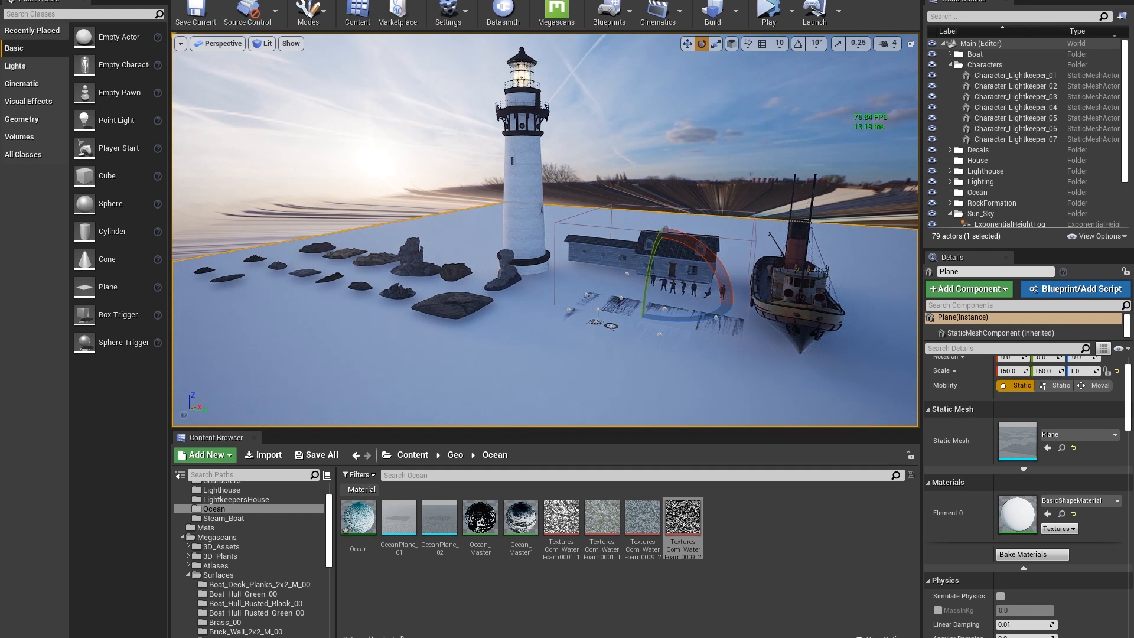
left_click(703, 155)
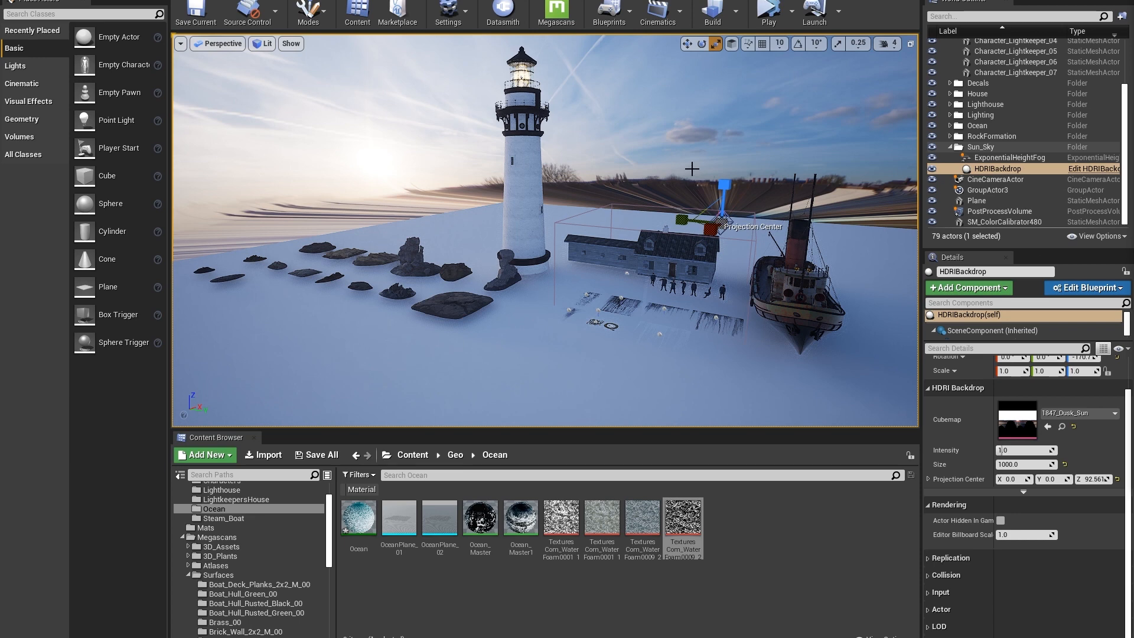
scroll(669, 243, "down", 1)
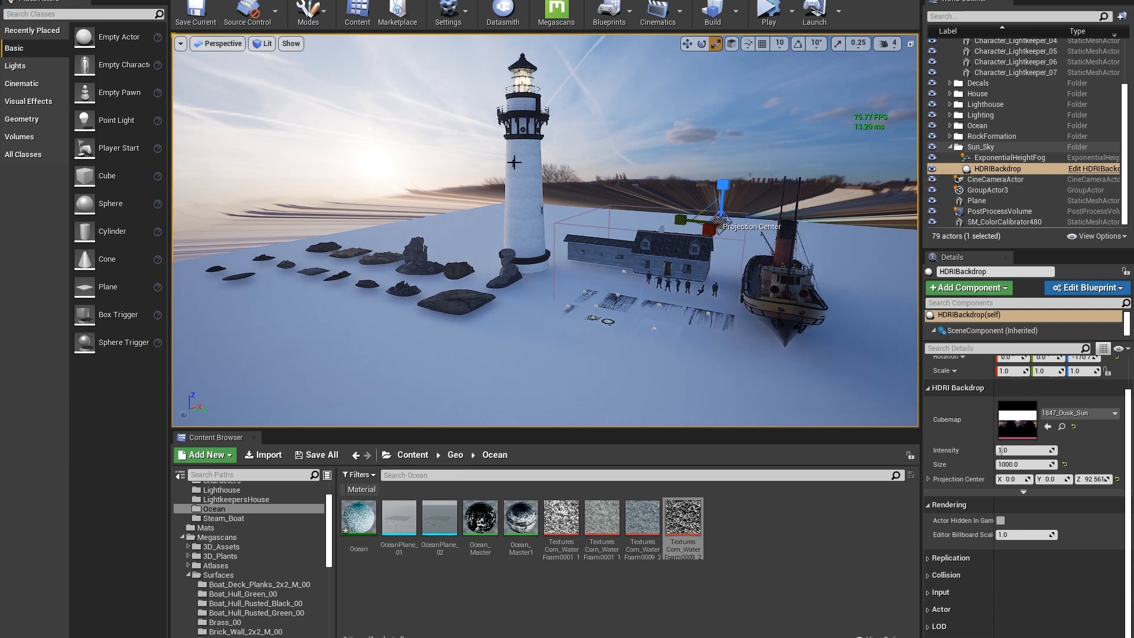
scroll(663, 220, "up", 3)
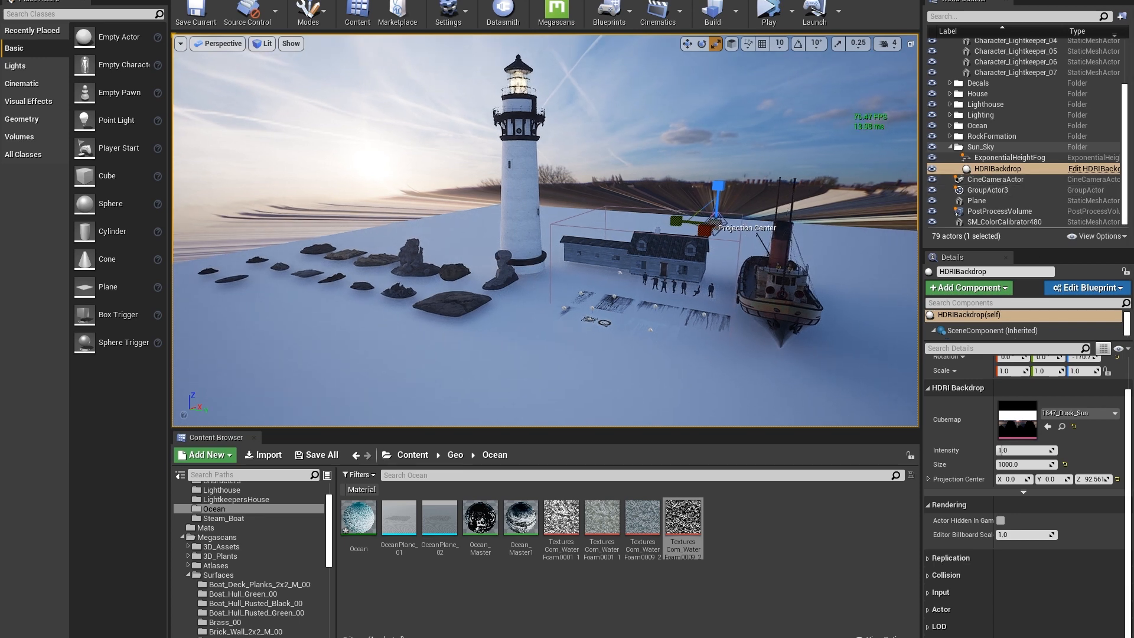
left_click(530, 237)
left_click(688, 270)
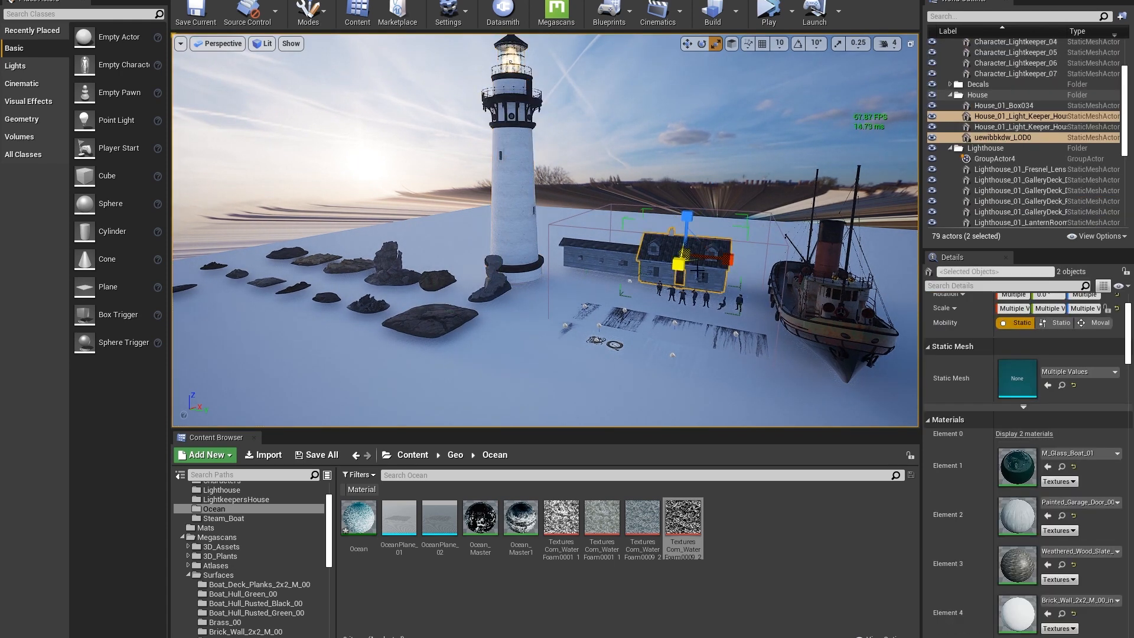
left_click(812, 298)
left_click(489, 292)
left_click(430, 313)
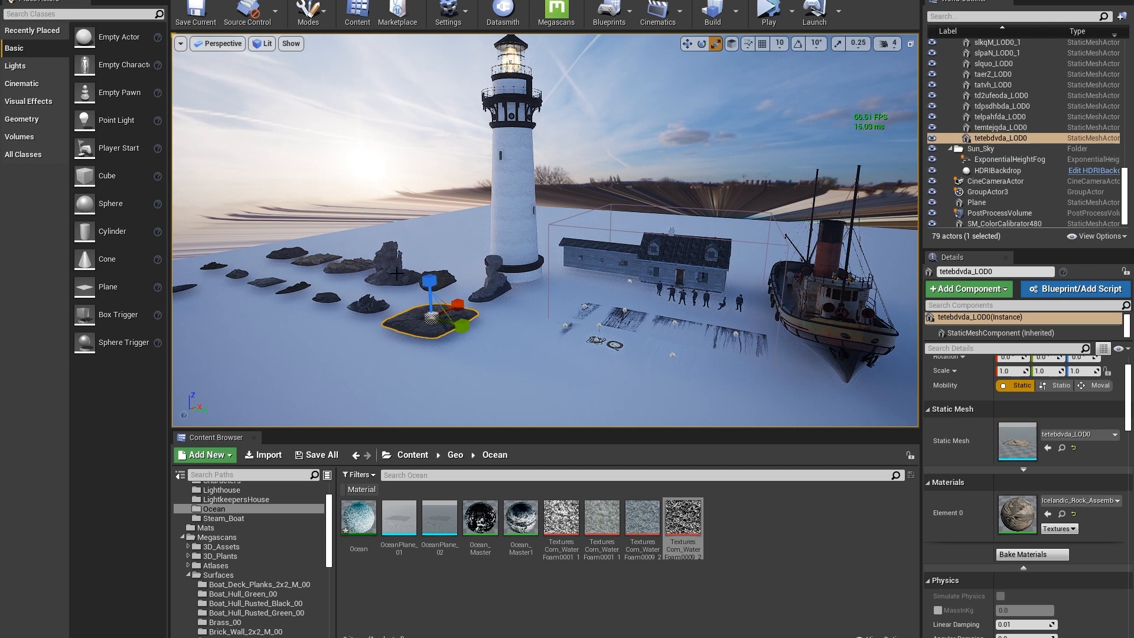
left_click(395, 274)
key("e")
left_click_drag(404, 298, 408, 298)
key("w")
left_click(498, 346)
Examine the leakage decals on the ground plane near the boat at close range and select the Tileable_Leakage_00_inst decal.
key("w")
right_click_drag(497, 345, 452, 351)
right_click_drag(545, 254, 544, 203)
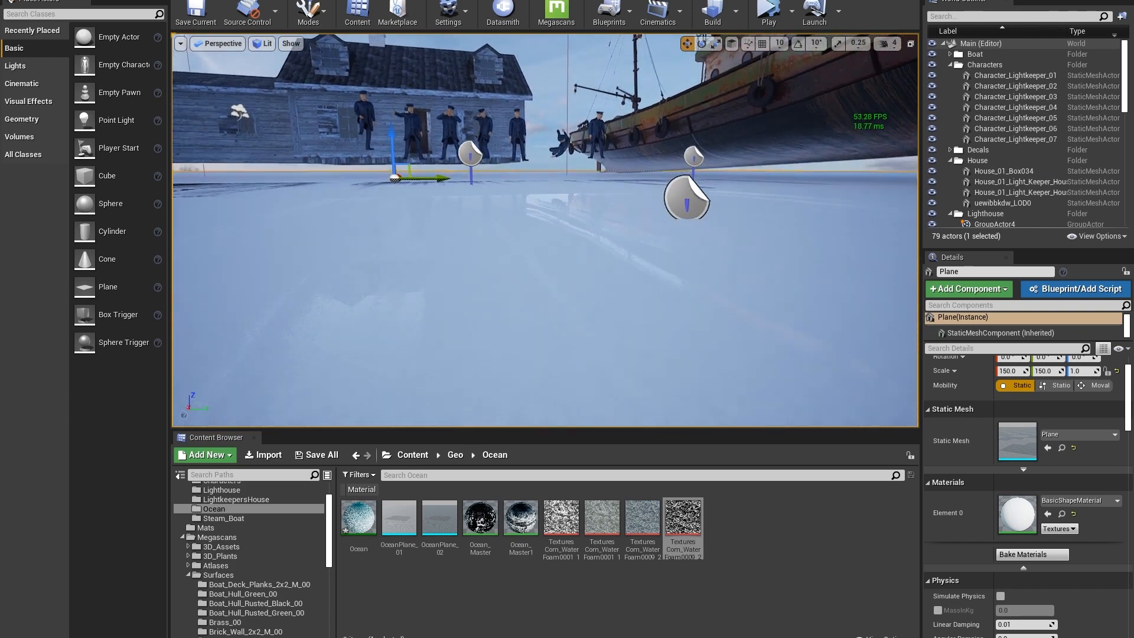
key("d")
key("a")
key("e")
left_click(657, 243)
right_click_drag(657, 243, 657, 253)
right_click_drag(579, 215, 642, 236)
key("q")
key("e")
key("d")
key("a")
key("s")
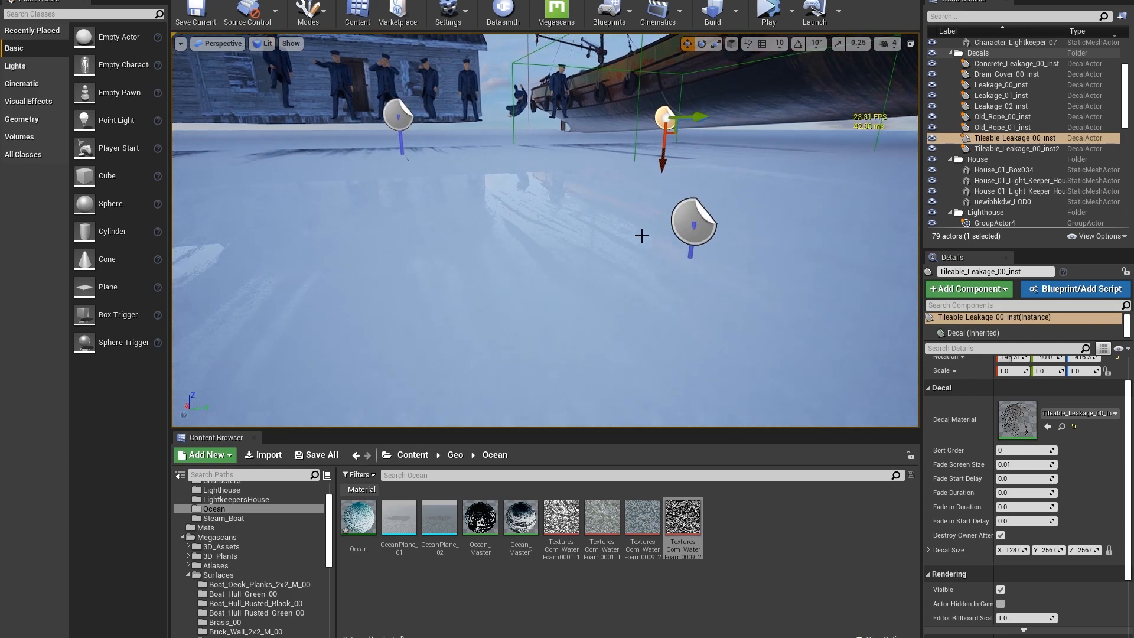
Locate the master material of the Tileable_Leakage_00_inst2 decal and review the Decal_Roughness material graph.
left_click(692, 224)
key("ctrl+b")
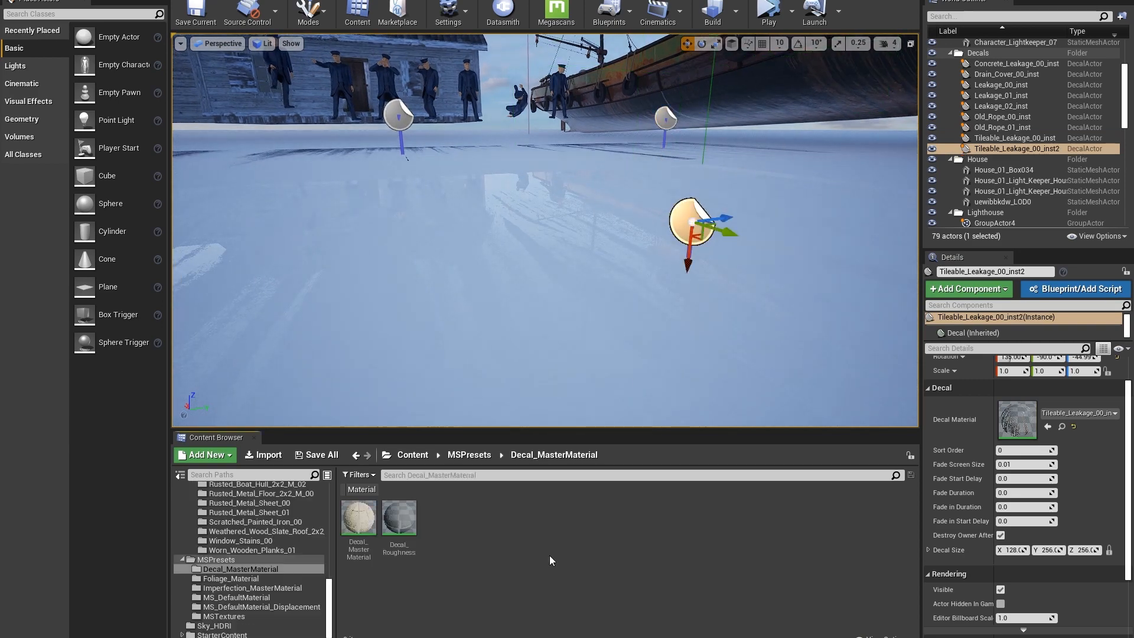
double_click(397, 526)
double_click(370, 121)
right_click_drag(537, 250, 903, 167)
scroll(853, 177, "down", 3)
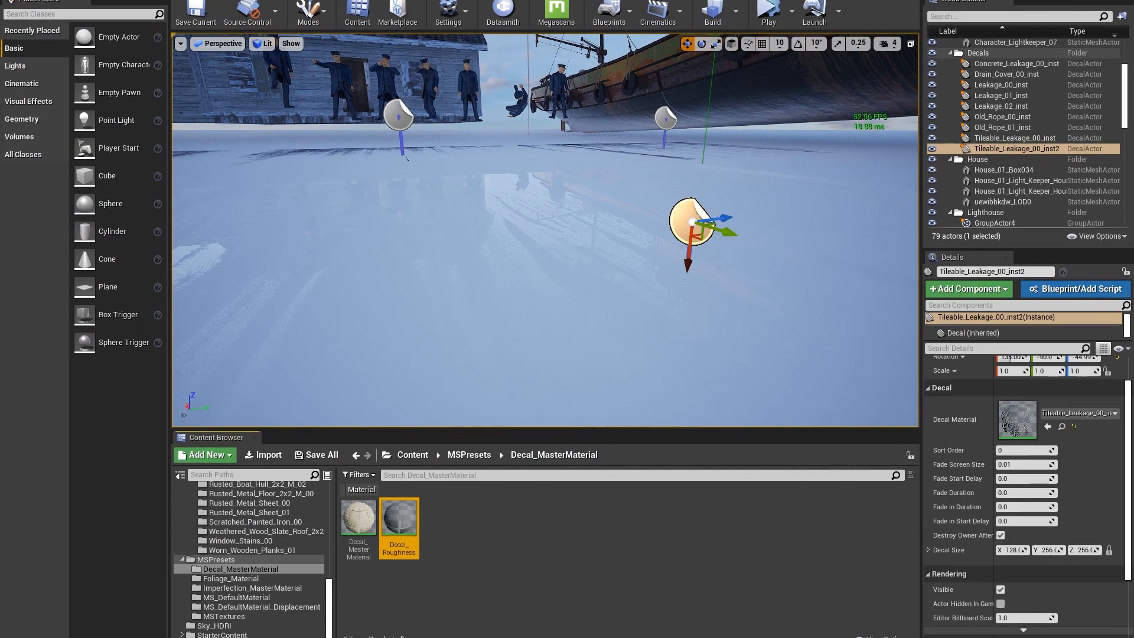
Rotate the HDRIBackdrop about its vertical axis to change the sky and sun direction.
right_click_drag(545, 231, 579, 284)
left_click(579, 283)
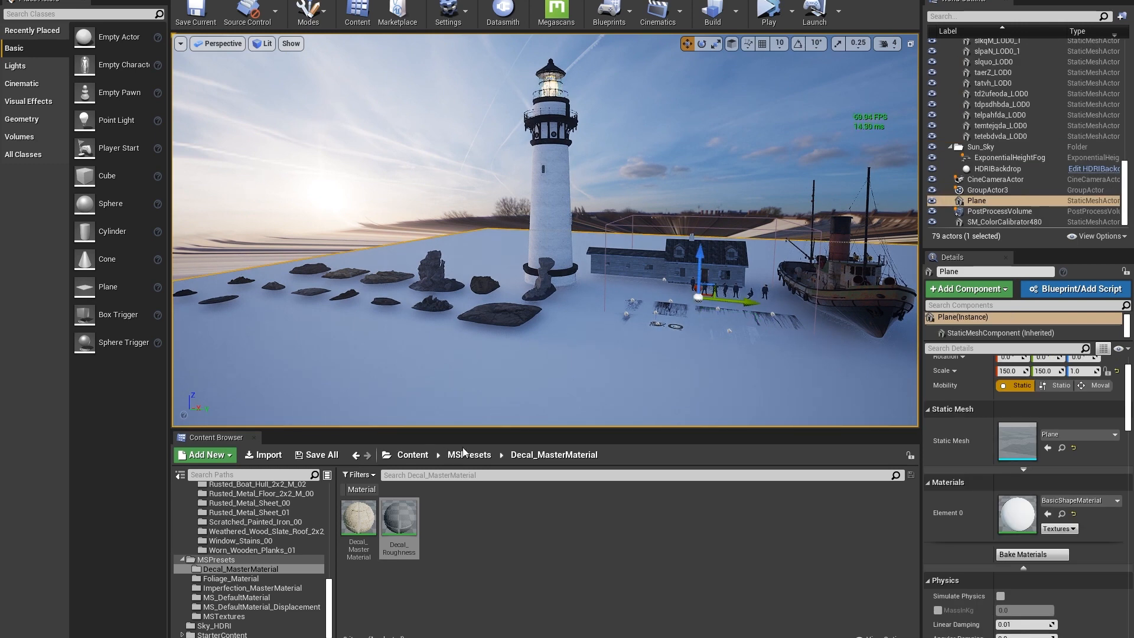
left_click(997, 168)
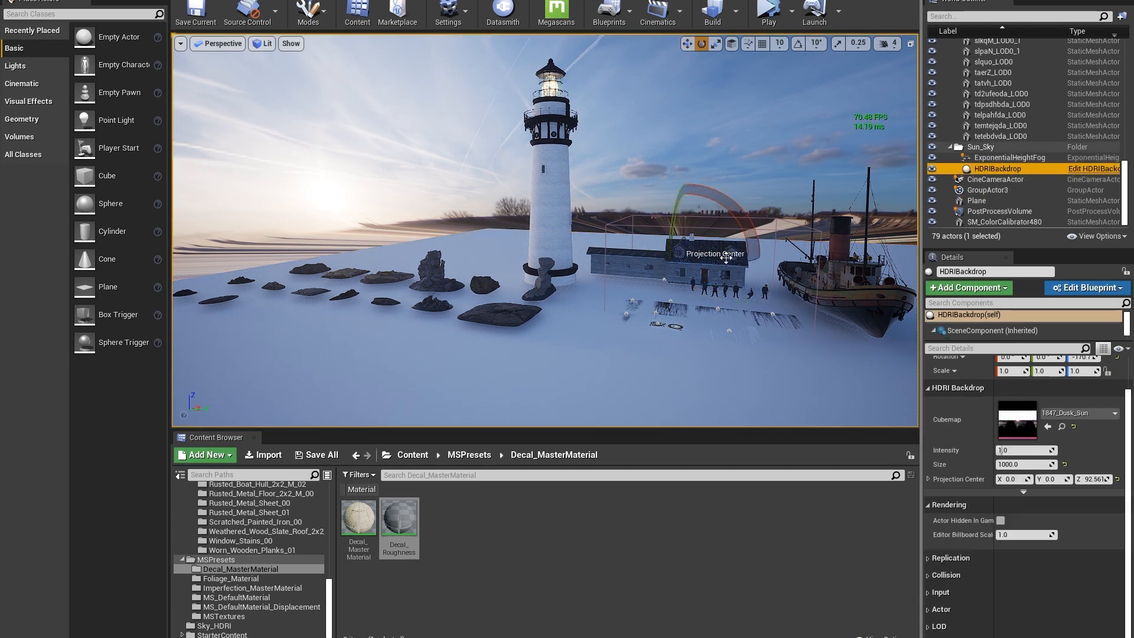
left_click_drag(725, 267, 641, 267)
Review the ExponentialHeightFog's inscattering, directional inscattering and volumetric fog settings.
left_click(993, 159)
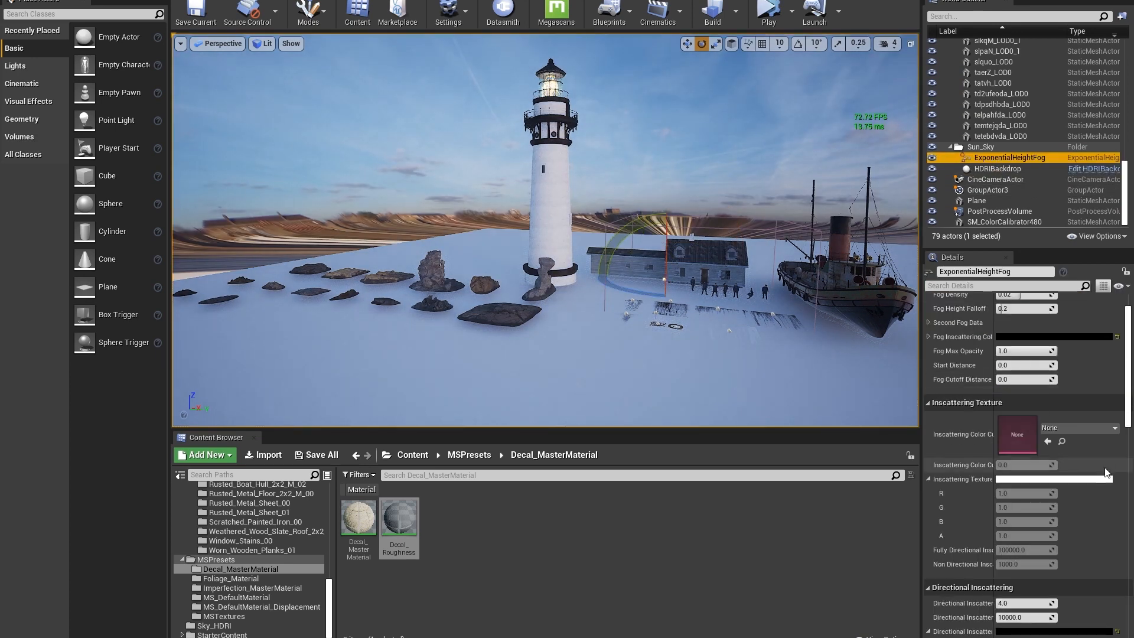
left_click_drag(1128, 571, 1128, 484)
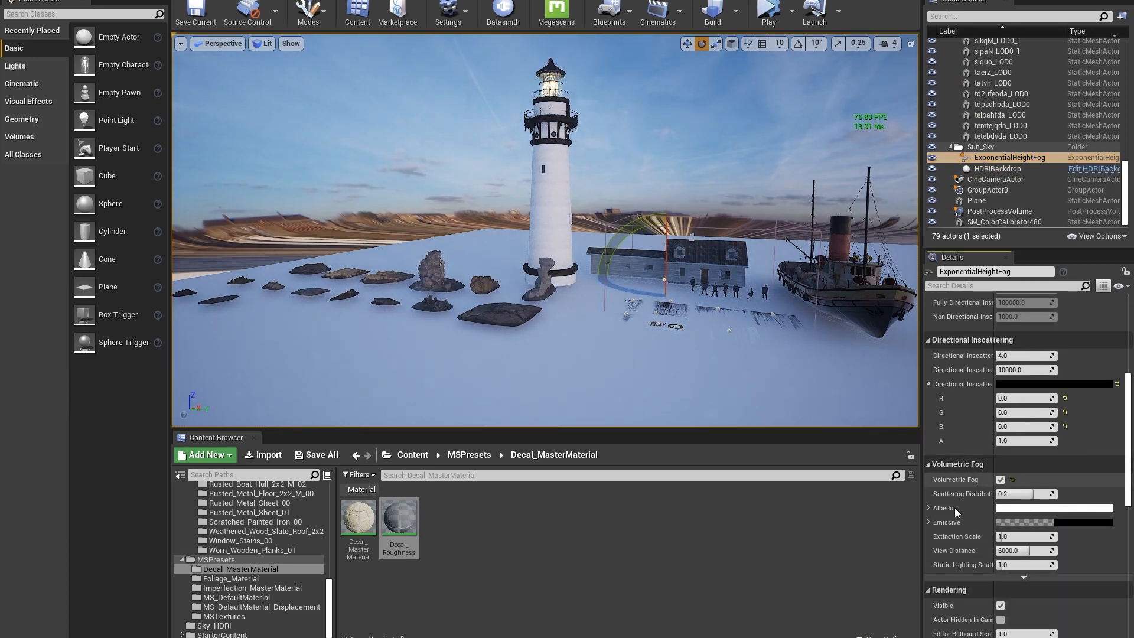
scroll(1040, 451, "up", 4)
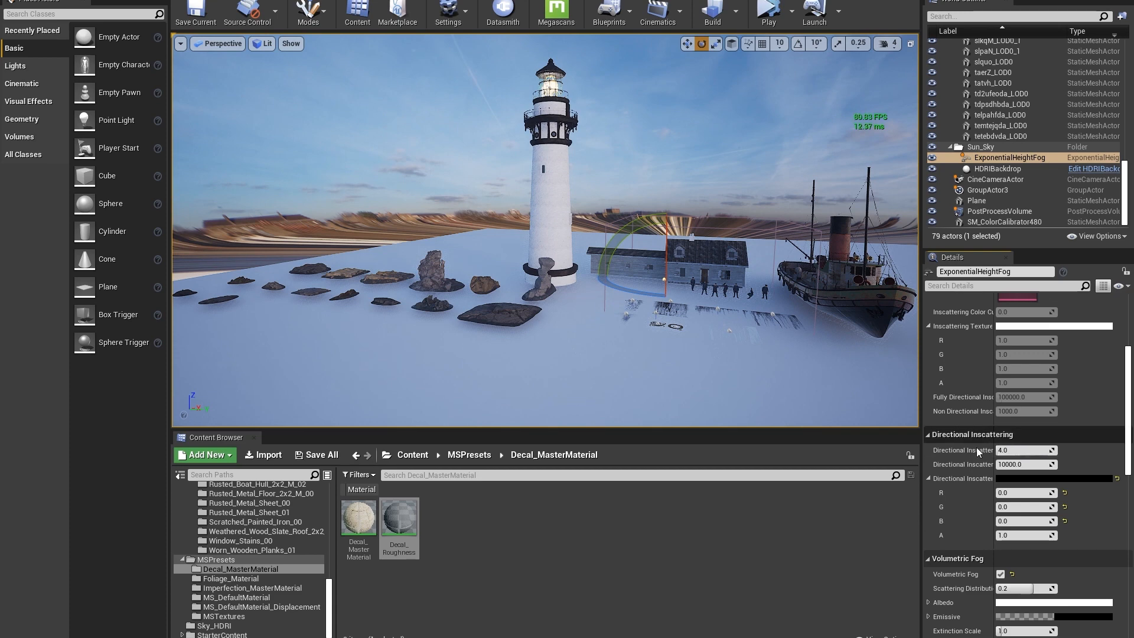
scroll(1036, 470, "up", 7)
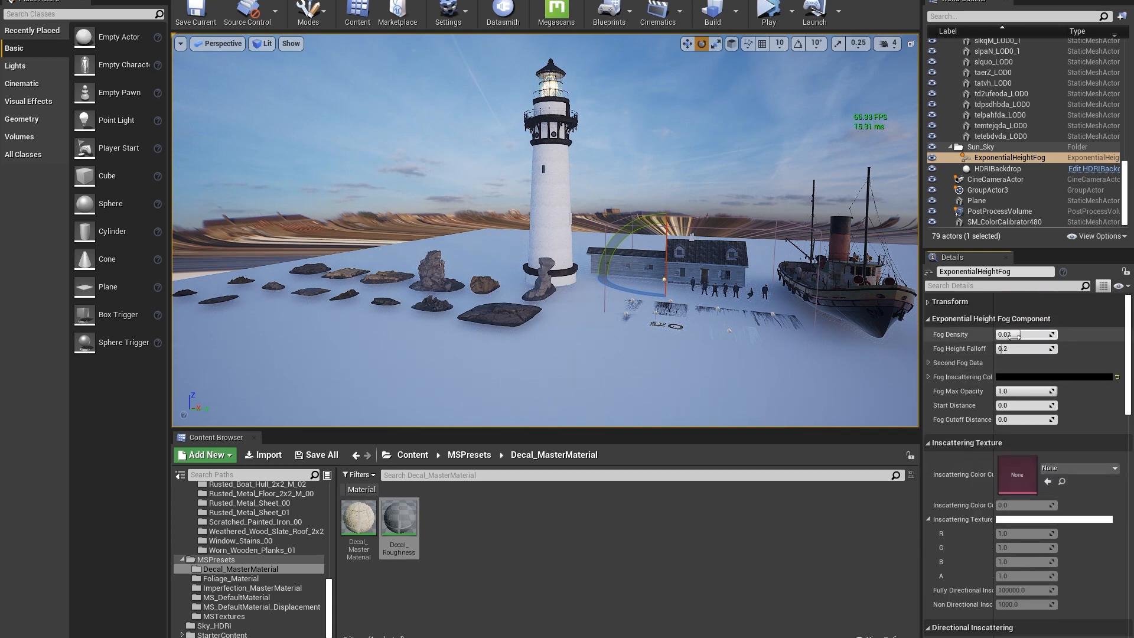
Try Fog Density values of 0.5, 0.1 and 0.2 on the ExponentialHeightFog and set it back to 0.02.
left_click(1015, 334)
type("1")
key("Return")
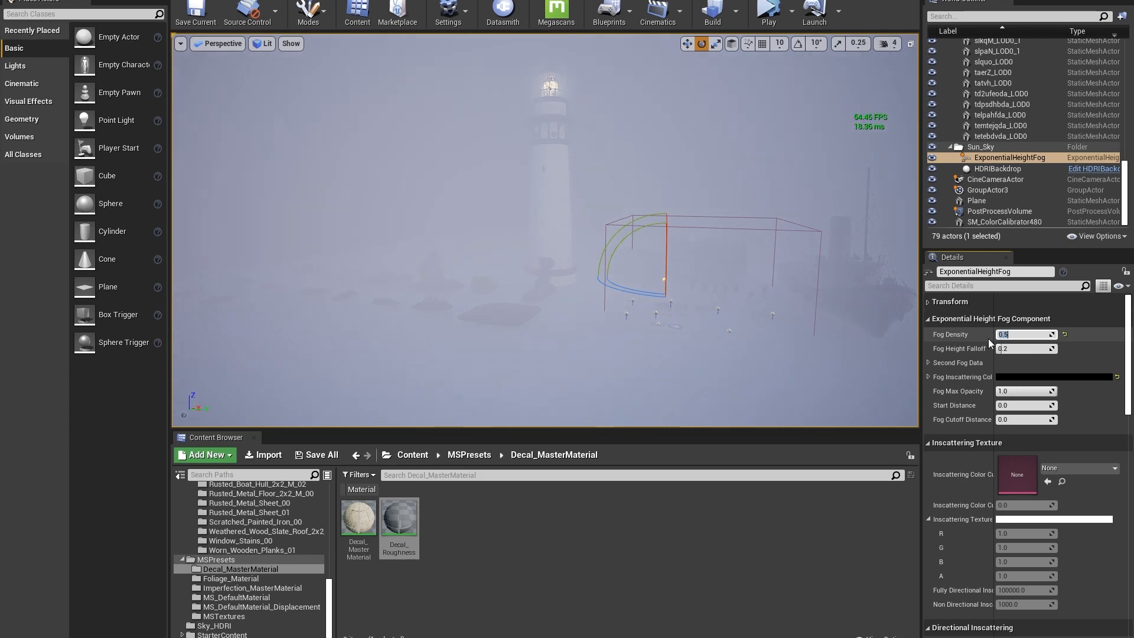
type("0.1")
key("Return")
type("0.2")
key("Return")
type(".1")
key("Return")
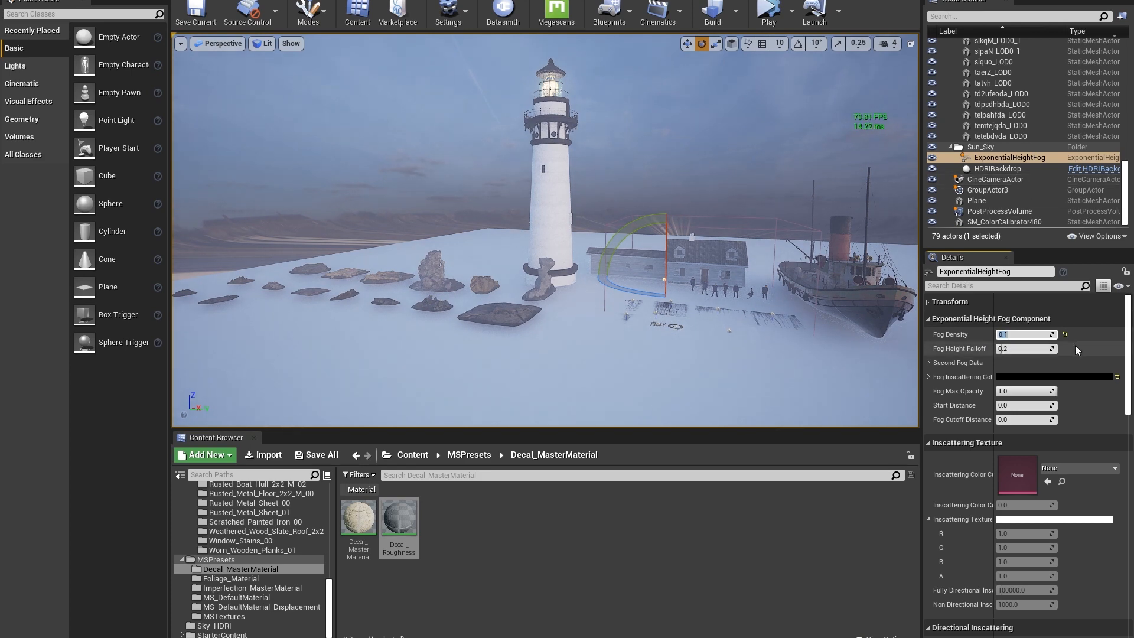
type("0.02")
key("Return")
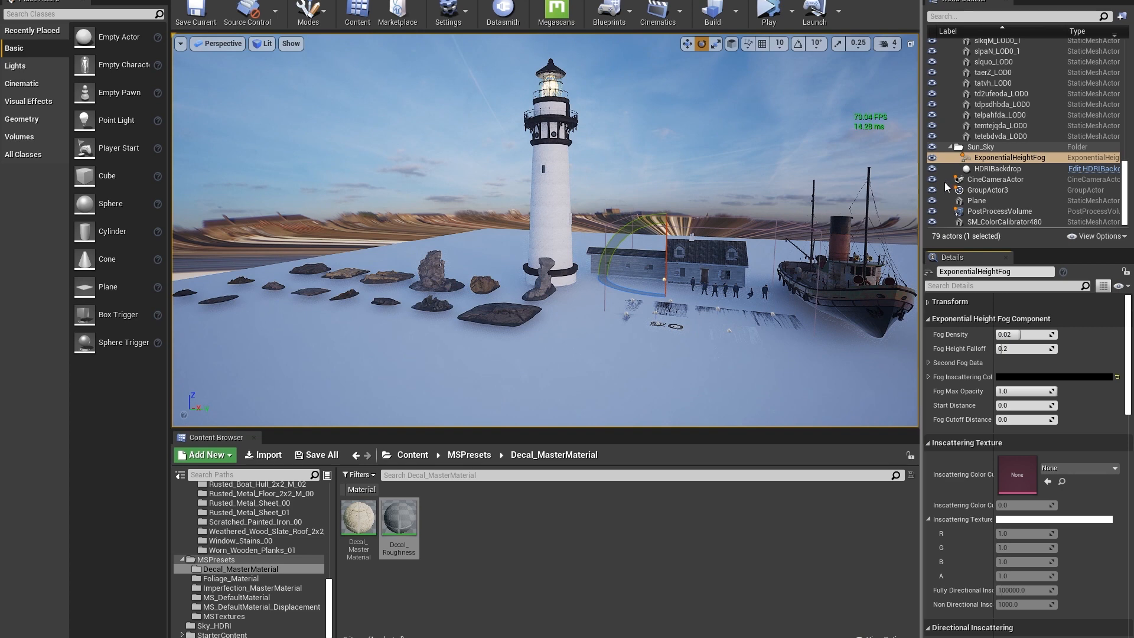
Search the scene for "post", select the PostProcessVolume, and filter its properties by "ray" to review the ray tracing settings.
left_click(967, 17)
type("post")
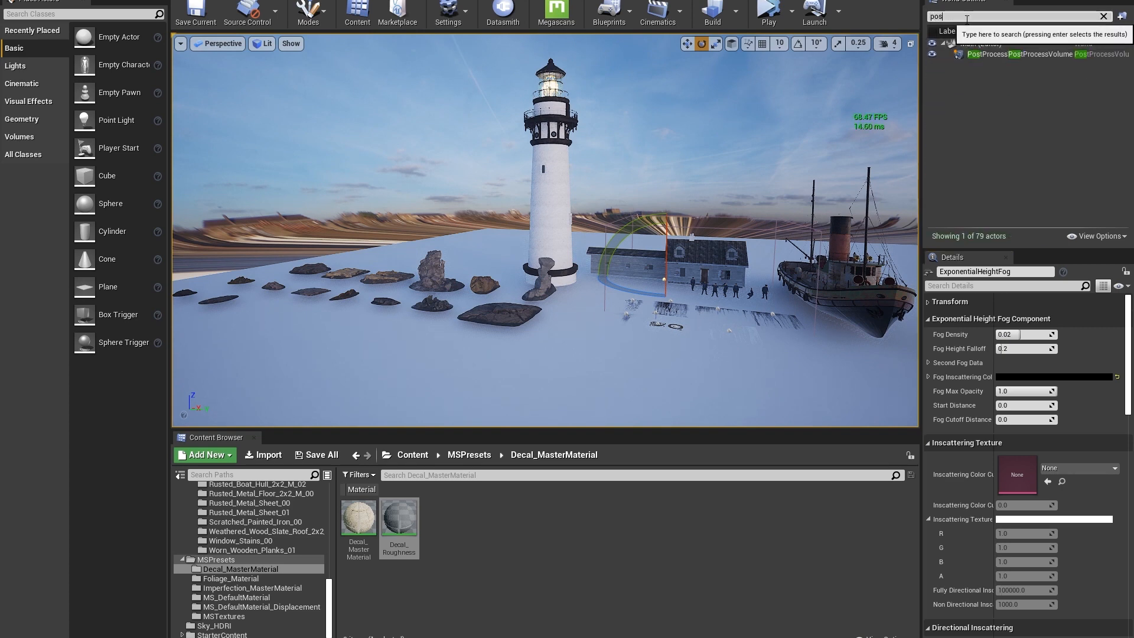
left_click(981, 53)
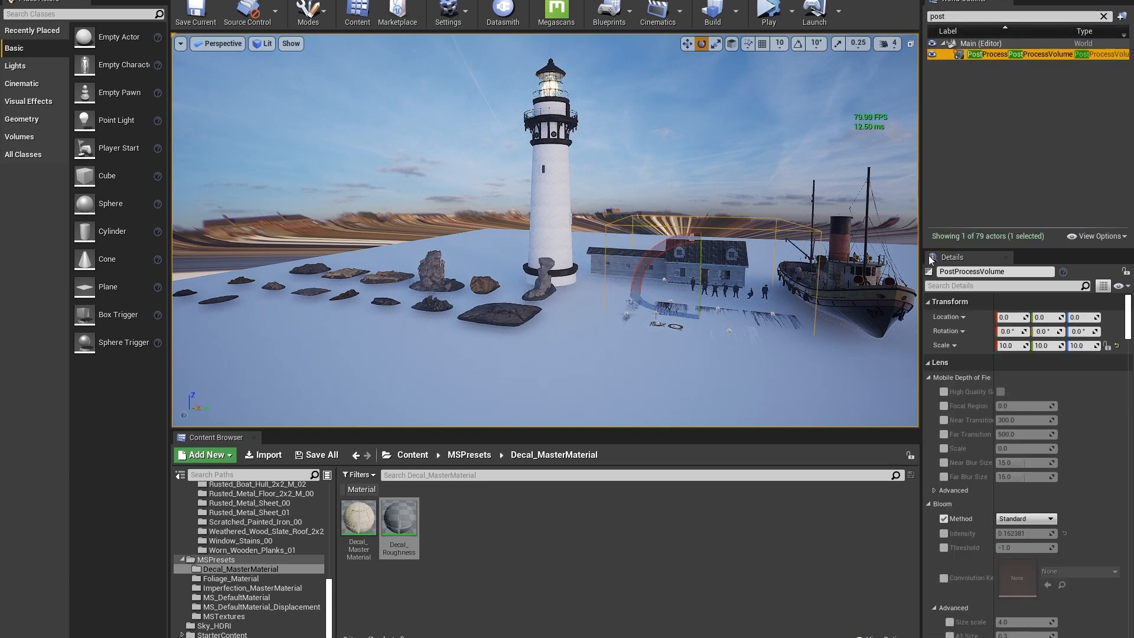
left_click(961, 286)
type("ray")
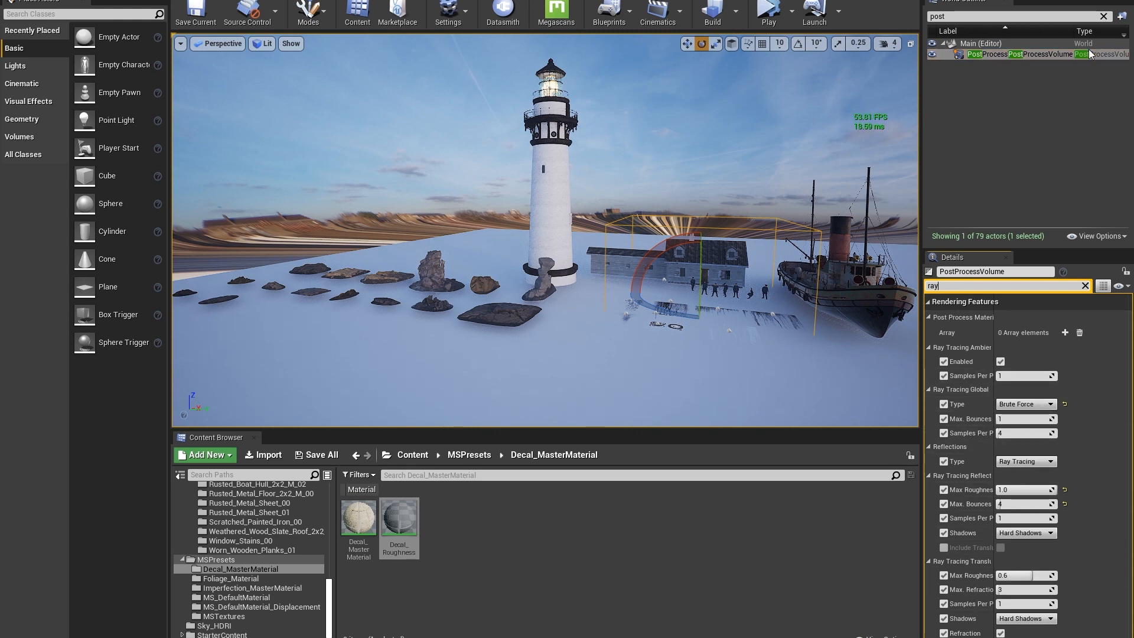
left_click(1103, 16)
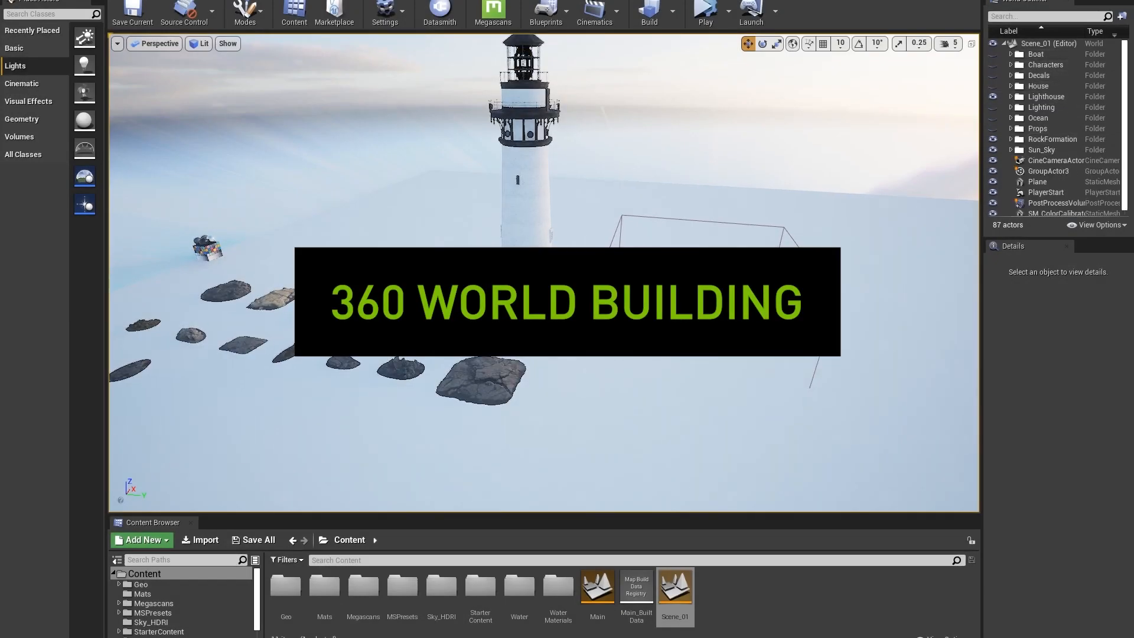
Turn on the FPS display in the Scene_01 viewport.
left_click(520, 326)
right_click_drag(531, 265, 593, 325)
left_click(117, 43)
left_click(142, 99)
Scale the copied siExJ_LOD1 rock at the base of the lighthouse.
left_click_drag(701, 365, 735, 371)
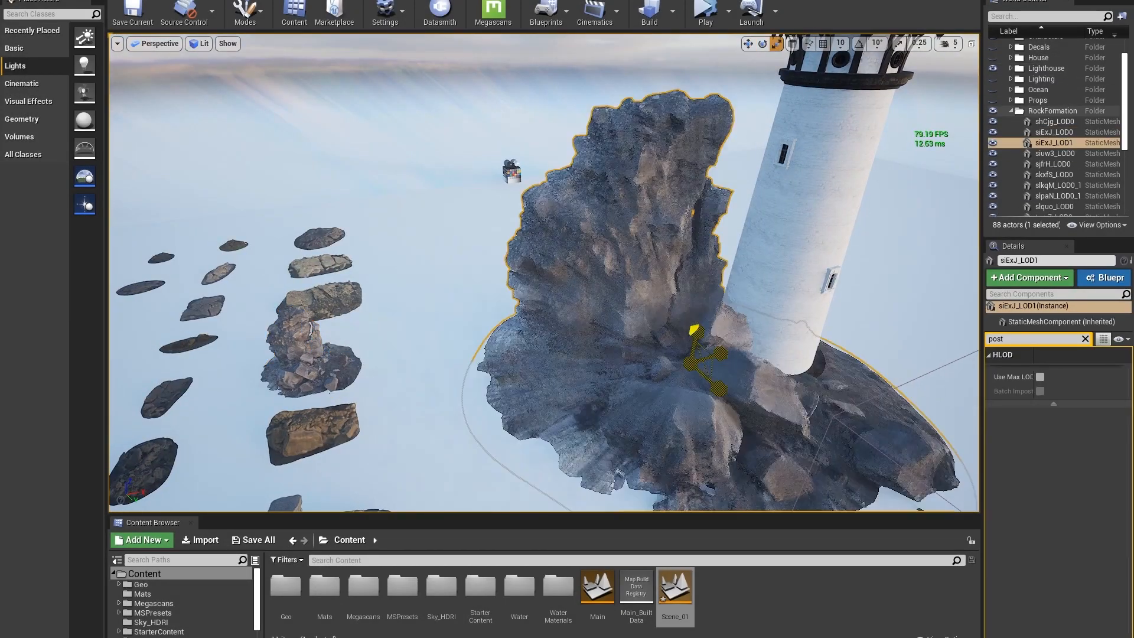
key("w")
right_click_drag(735, 371, 532, 342)
Duplicate the siExJ_LOD1 rock and move the copy to the opposite side of the lighthouse's base.
left_click_drag(532, 343, 610, 363, "alt")
key("r")
key("w")
right_click_drag(581, 369, 596, 361)
left_click_drag(609, 341, 529, 331)
mouse_move(529, 331)
right_mouse_down()
mouse_move(413, 354)
mouse_move(543, 328)
right_mouse_up()
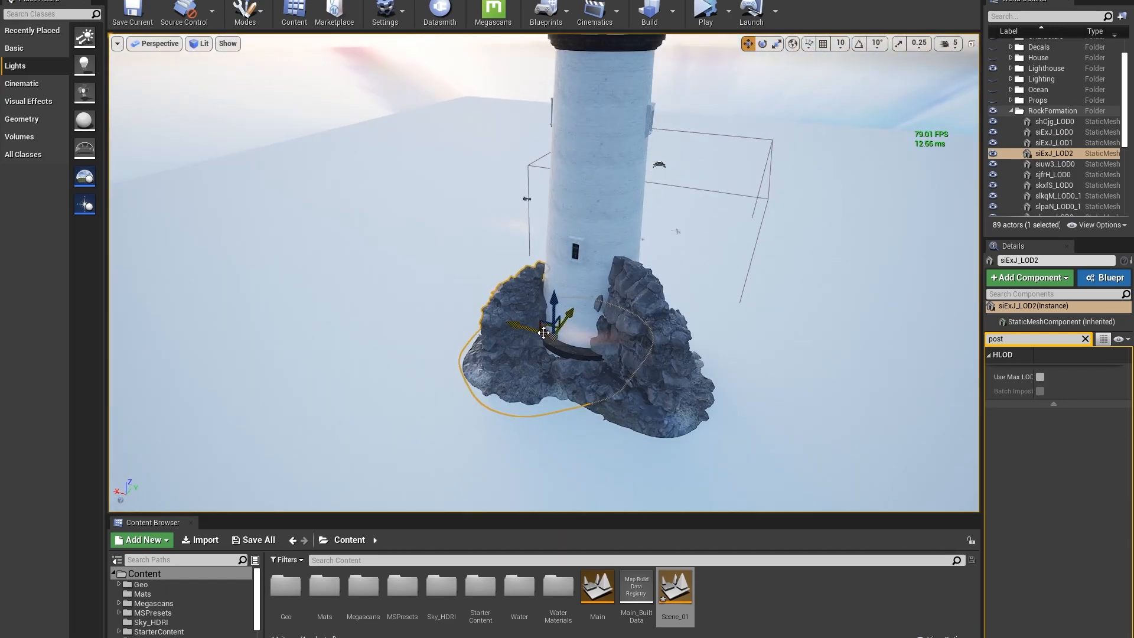
Duplicate the siExJ_LOD2 rock and fit the rocks around the lighthouse's base.
right_click_drag(580, 368, 556, 361)
left_click(557, 361)
right_click_drag(625, 305, 590, 354)
left_click(591, 354)
left_click(499, 306)
mouse_move(499, 306)
right_mouse_down()
mouse_move(508, 319)
mouse_move(499, 305)
right_mouse_up()
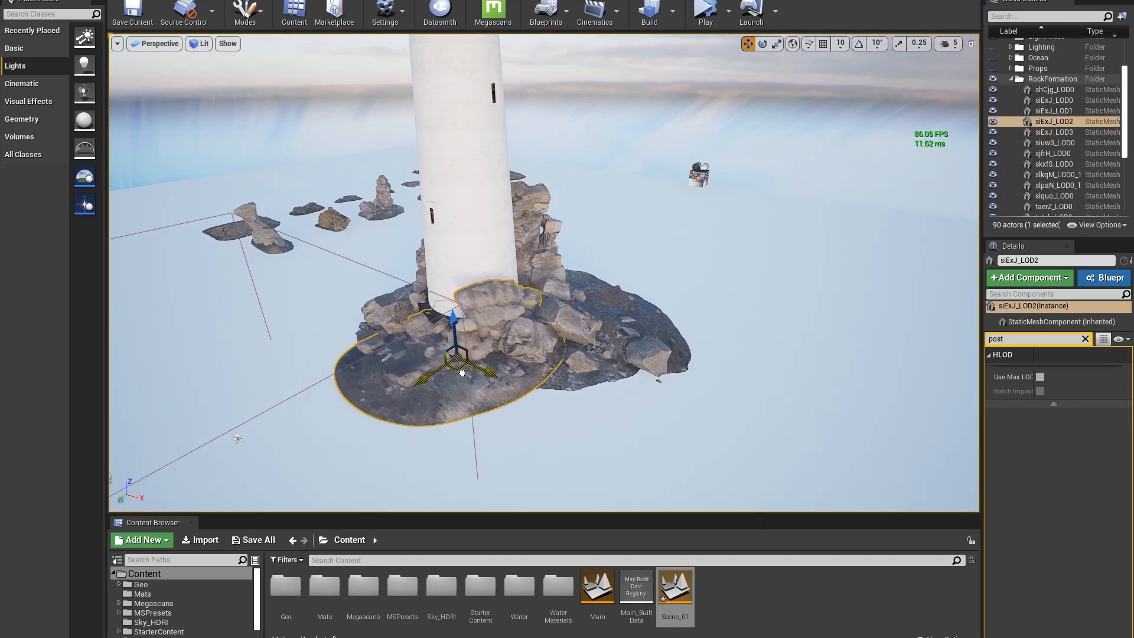
right_click_drag(505, 366, 475, 360)
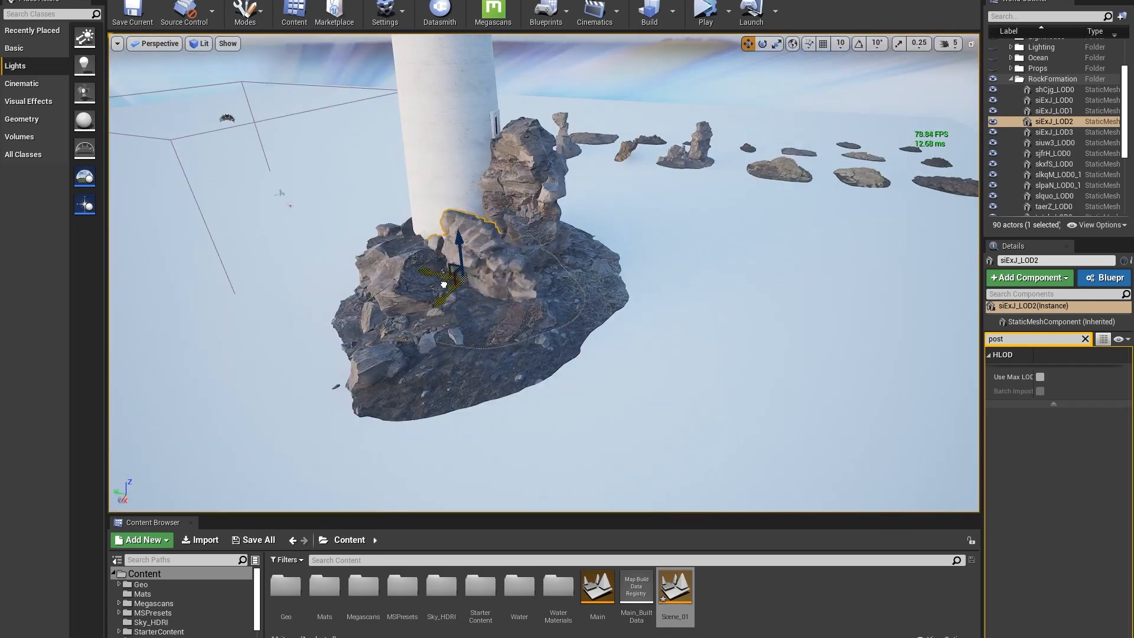
right_click_drag(443, 284, 449, 284)
Copy the flat td2ufeoda_LOD0 rock to the front of the lighthouse's base, then enlarge and lower the copy.
left_click(700, 423)
key("w")
right_click_drag(568, 352, 551, 353)
left_click(435, 312)
right_click_drag(435, 311, 435, 311)
left_click(564, 369)
left_click(700, 357)
right_click_drag(701, 357, 701, 356)
left_click(265, 272)
right_click_drag(265, 273, 311, 260)
left_click(402, 258)
left_click_drag(401, 258, 822, 291, "alt")
key("r")
right_click_drag(557, 383, 546, 392)
key("w")
left_click_drag(556, 296, 557, 317)
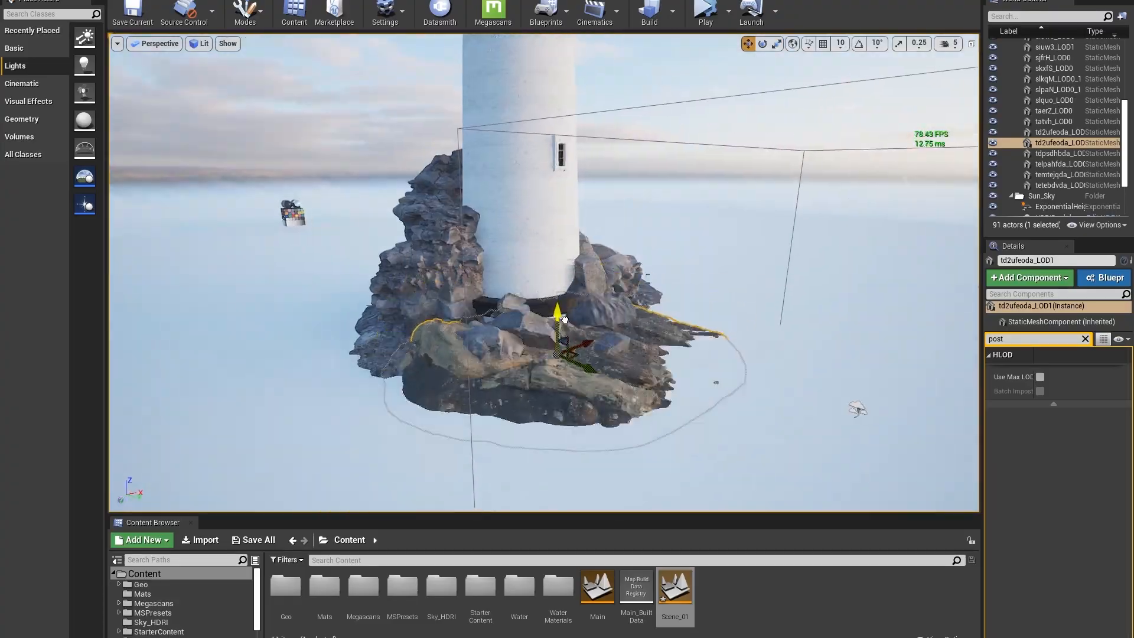
Undo the placement and copying of the flat rock at the lighthouse's base.
right_click_drag(557, 316, 557, 317)
key("ctrl+z")
key("ctrl+z")
right_click_drag(432, 344, 432, 344)
key("ctrl+z")
Copy the td2ufeoda_LOD0 rock from the row of spare rocks and move the copies against the lighthouse's base.
left_click(655, 304)
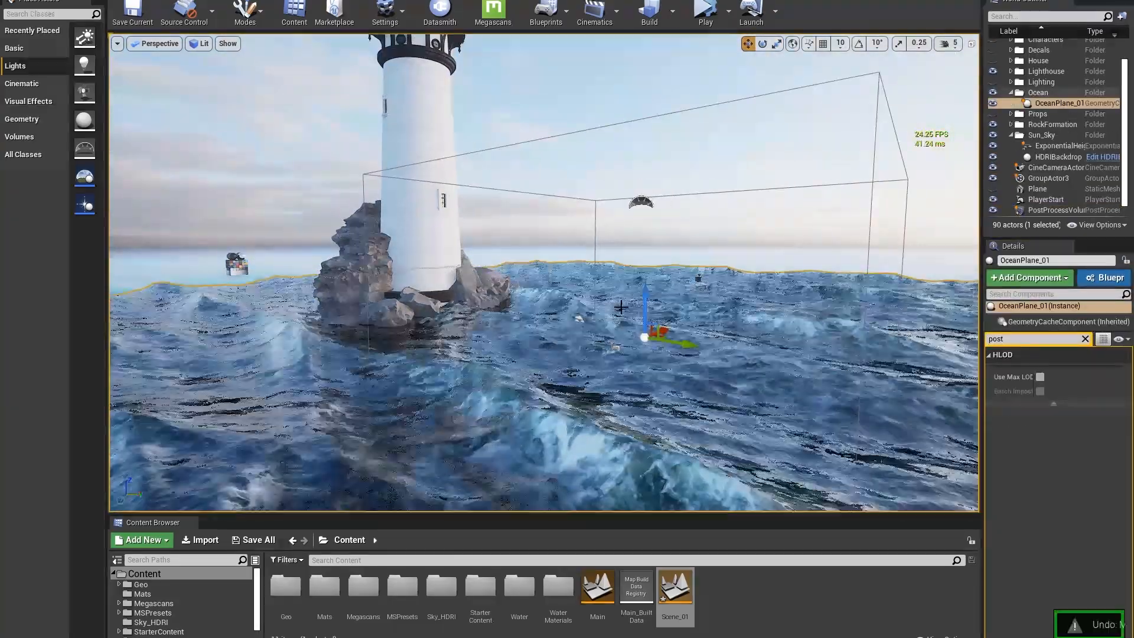
right_click_drag(620, 307, 621, 306)
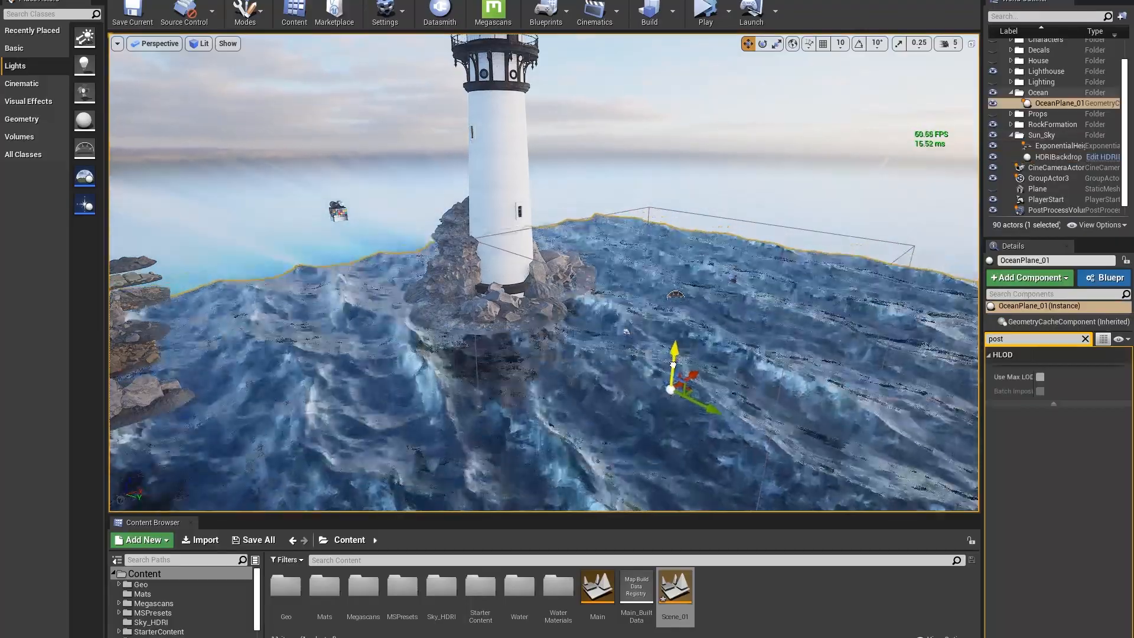
right_click_drag(672, 340, 531, 289)
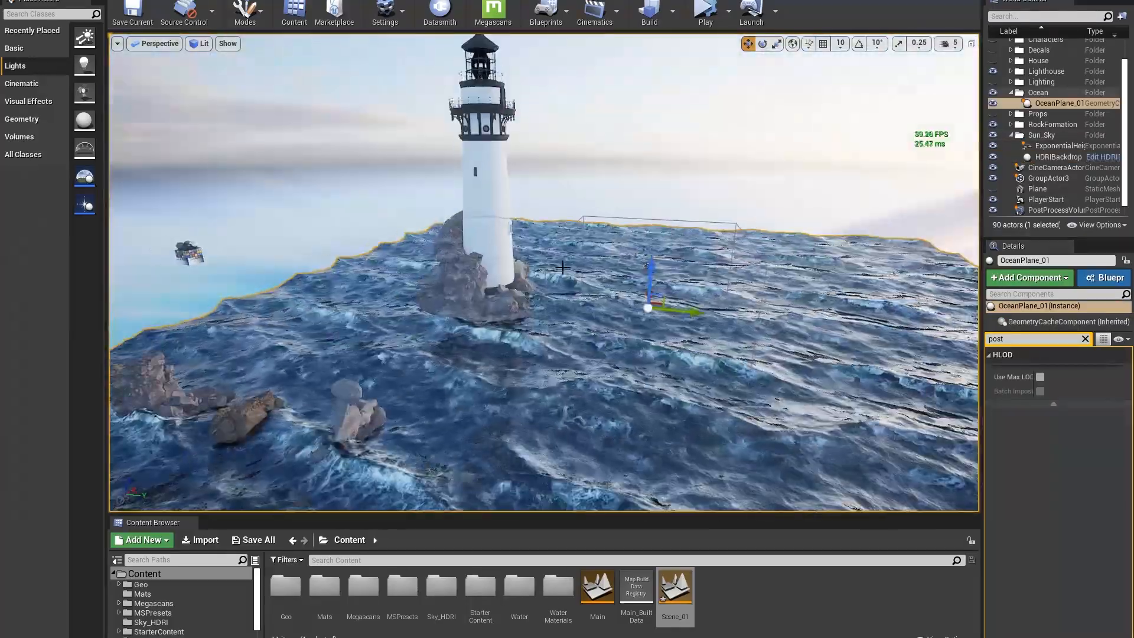
right_click_drag(639, 287, 739, 352)
right_click_drag(856, 319, 634, 300)
left_click(633, 300)
right_click_drag(592, 268, 566, 308)
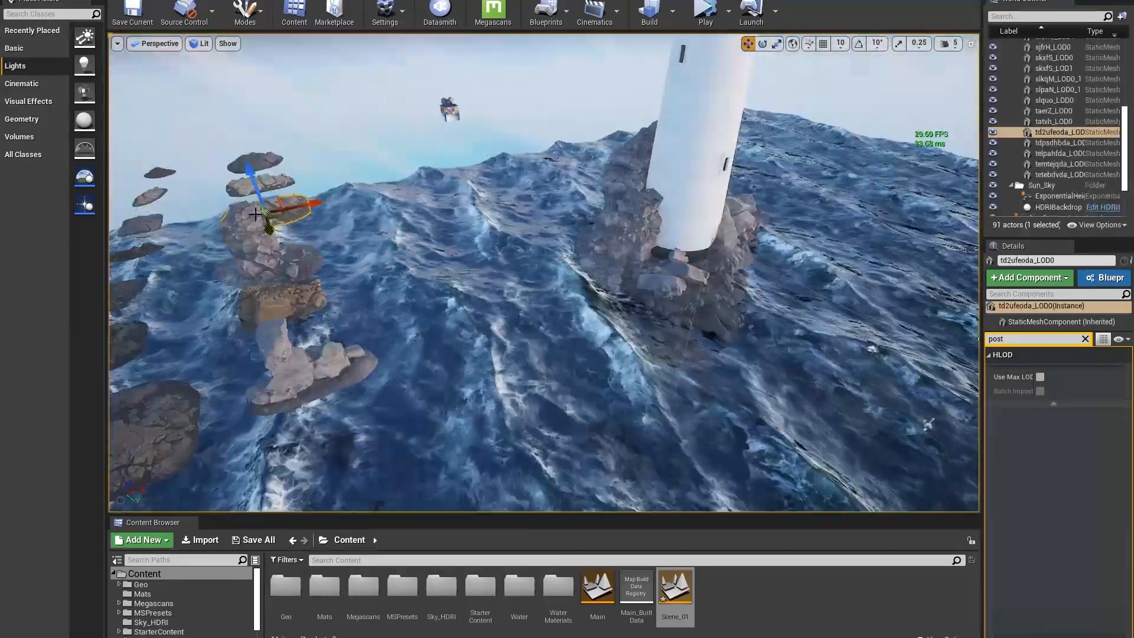
key("w")
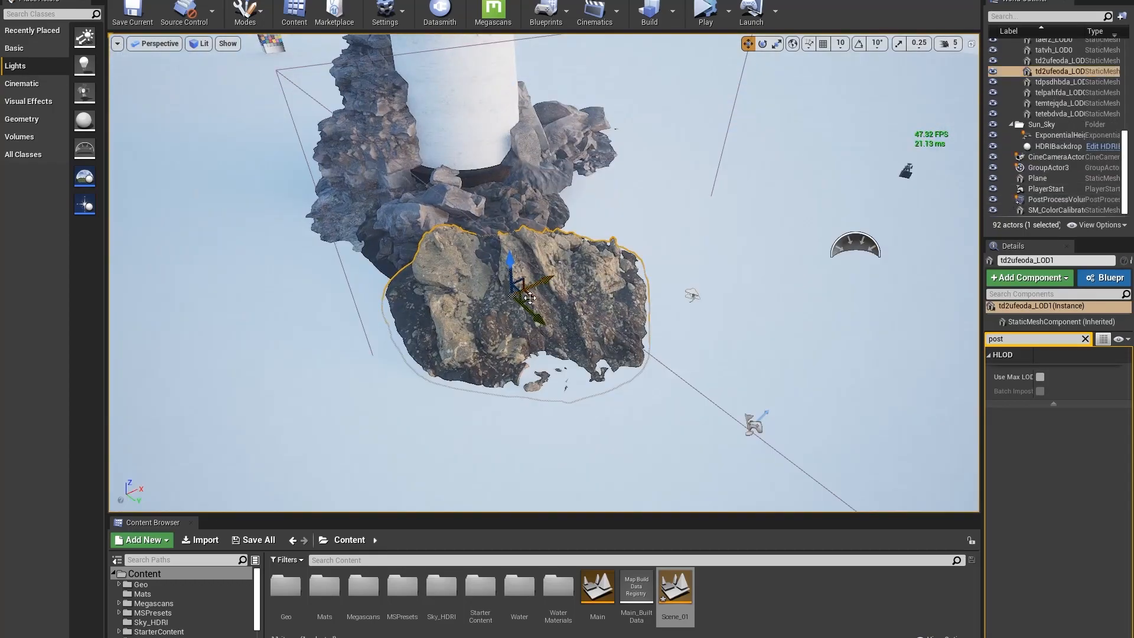
left_click(1005, 129)
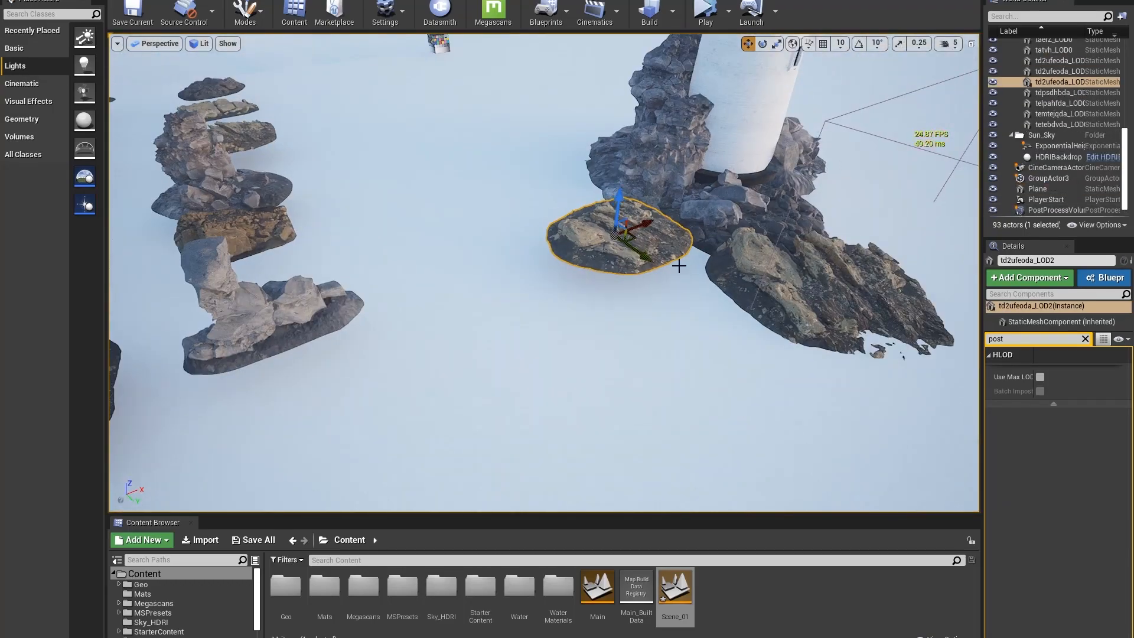
mouse_move(666, 254)
left_mouse_down()
mouse_move(607, 260)
mouse_move(655, 234)
left_mouse_up()
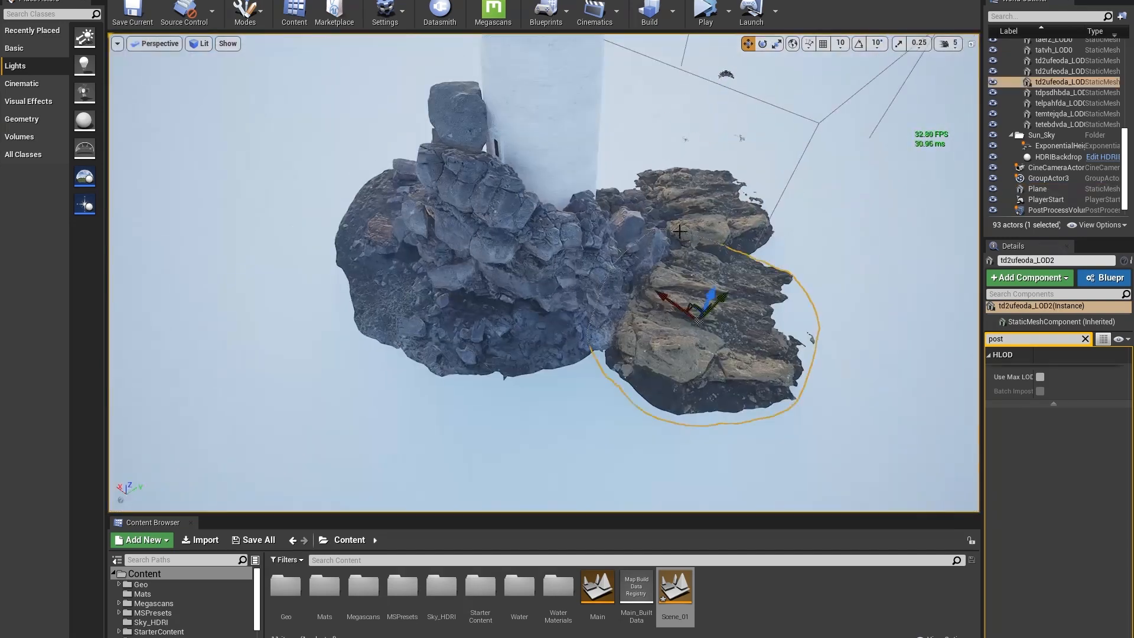
Rotate the td2ufeoda_LOD1 rock and reposition it among the rocks beside the lighthouse.
left_click_drag(712, 299, 507, 372, "alt")
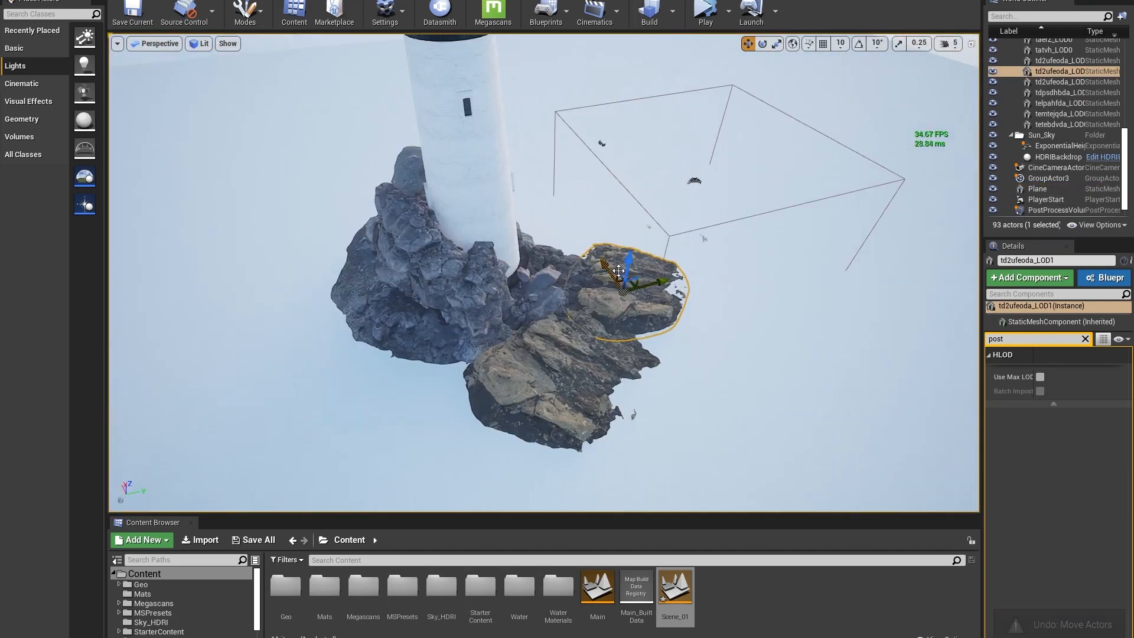
key("e")
left_click_drag(638, 289, 437, 402)
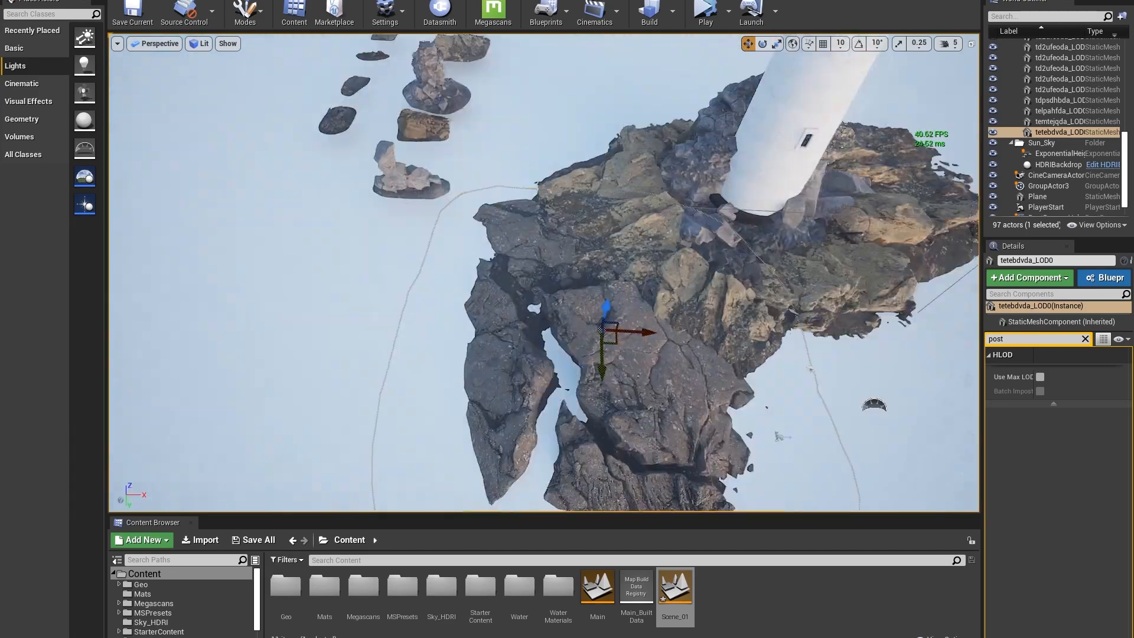
Move the tetebdvda_LOD0 rock slab against the island's edge and show the ocean again.
left_click_drag(617, 343, 716, 370)
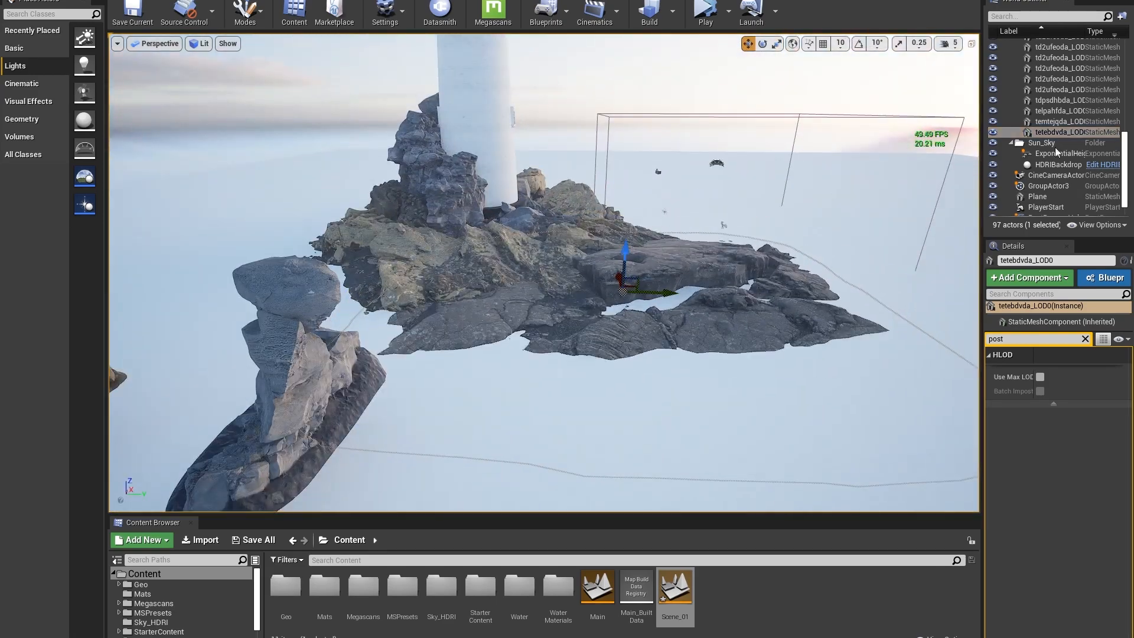
scroll(992, 86, "up", 5)
left_click(992, 58)
right_click_drag(567, 295, 602, 236)
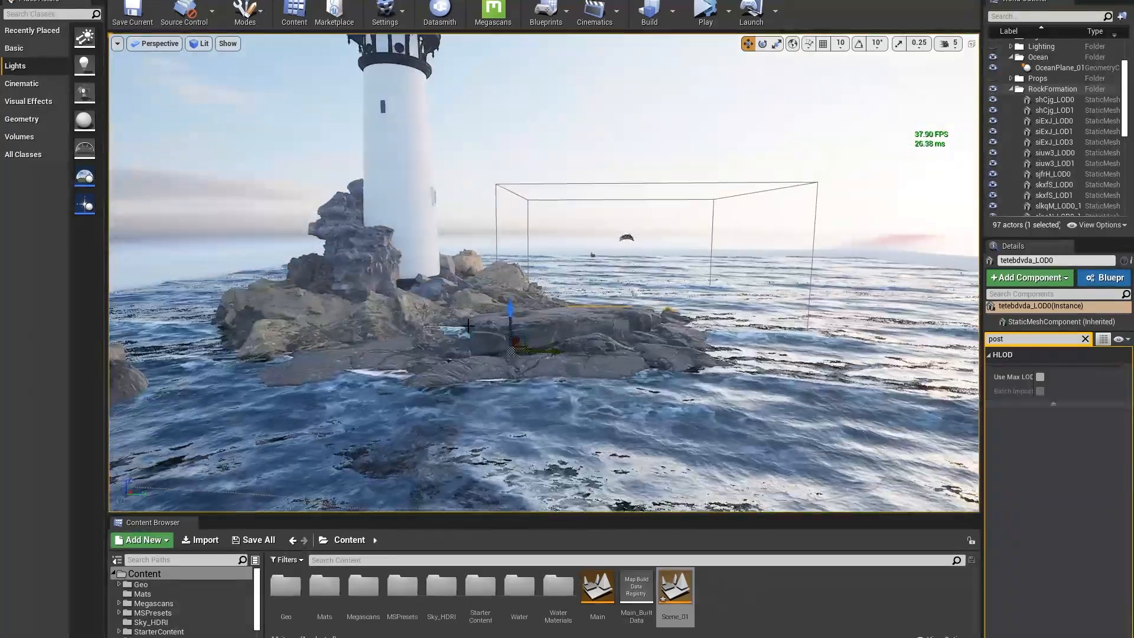
left_click(371, 270)
left_click(413, 283, "ctrl")
mouse_move(370, 270)
right_mouse_down()
mouse_move(413, 283)
mouse_move(378, 295)
mouse_move(355, 278)
right_mouse_up()
left_click(378, 296, "ctrl")
key("r")
left_click(333, 293)
key("ctrl+z")
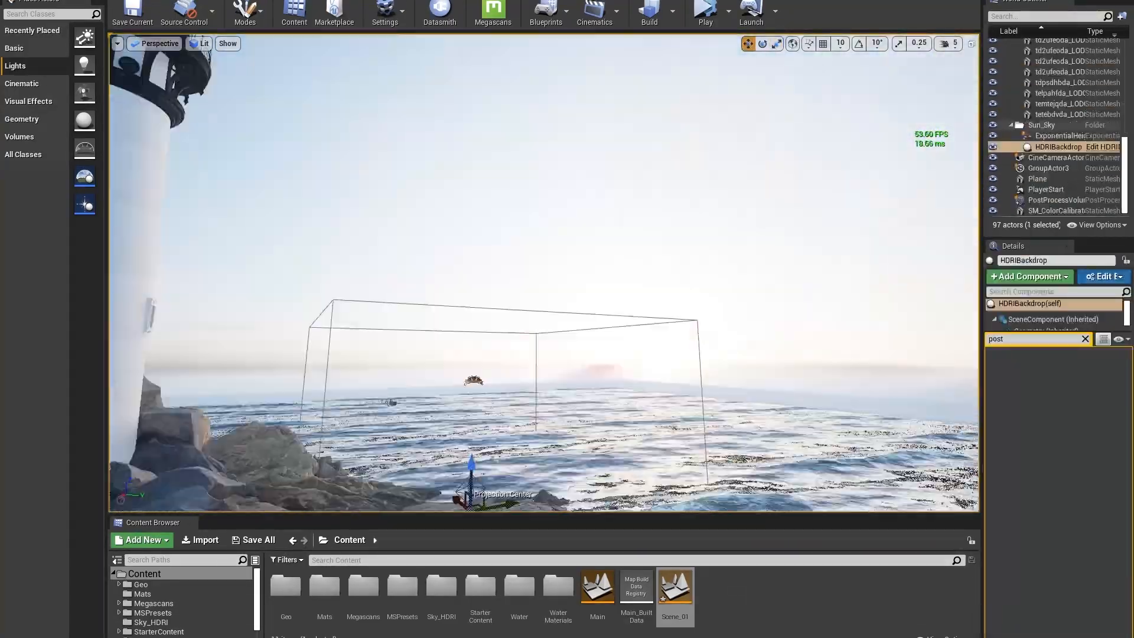
Copy the telpahfda rock onto the island's side next to the lighthouse and position it for rotation.
right_click_drag(544, 272, 567, 266)
left_click(480, 392)
left_click(496, 319)
left_click_drag(567, 265, 848, 351, "alt")
right_click_drag(848, 351, 407, 278)
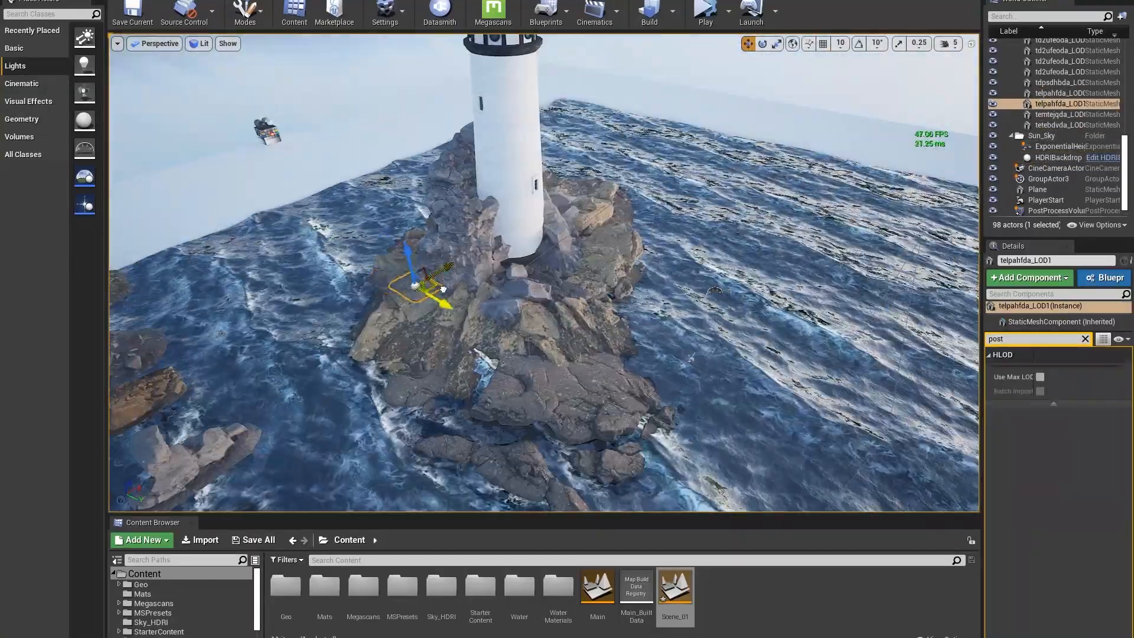
right_click_drag(633, 310, 448, 301)
key("e")
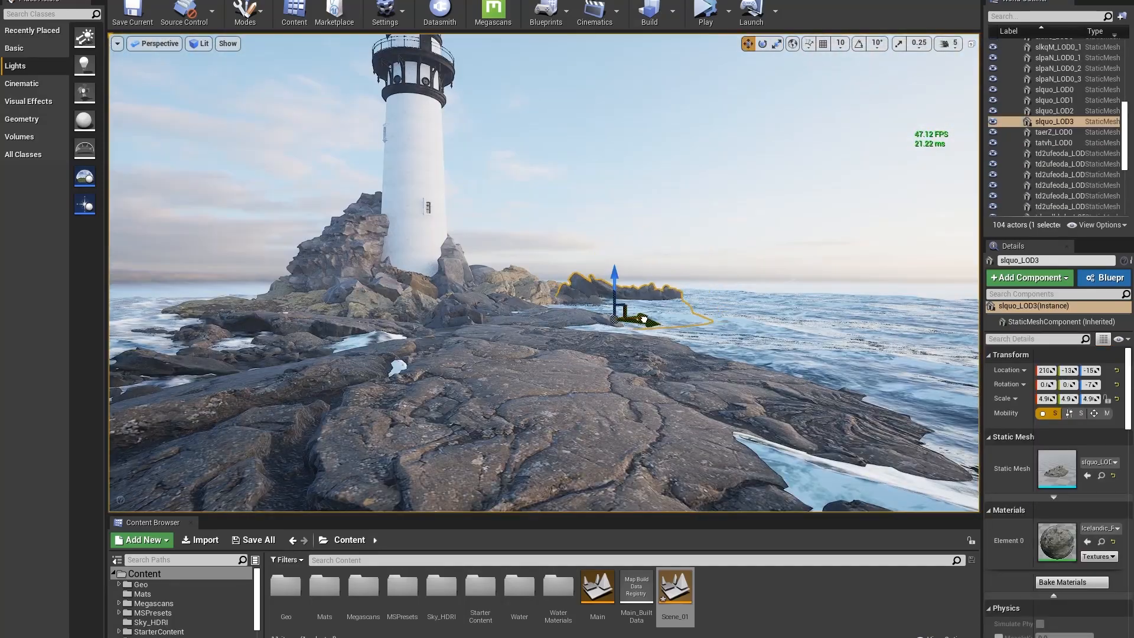
Move the slquo_LOD3 rock behind the island and reduce its height, and lower the slpaN_LOD0_5 rock beside the lighthouse.
left_click_drag(643, 320, 630, 271)
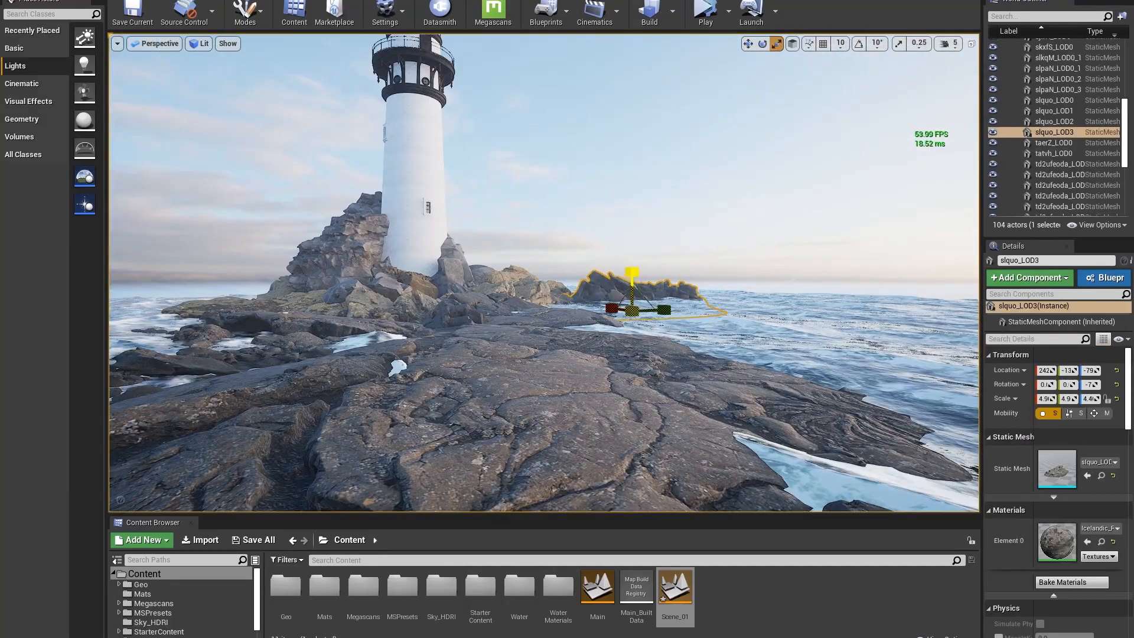
right_click_drag(626, 276, 674, 239)
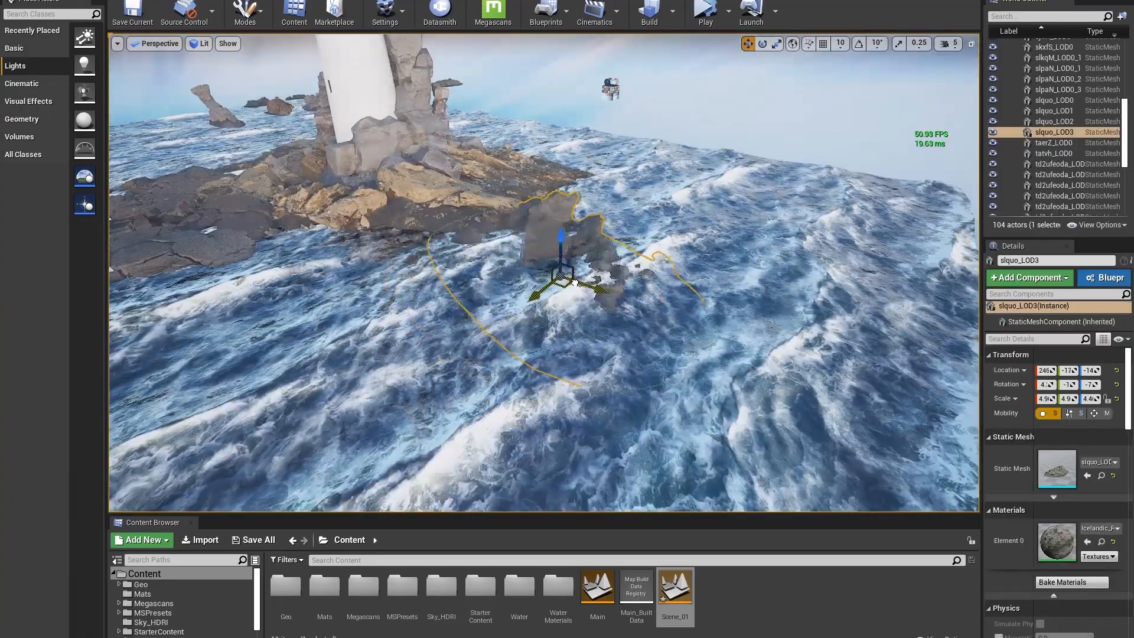
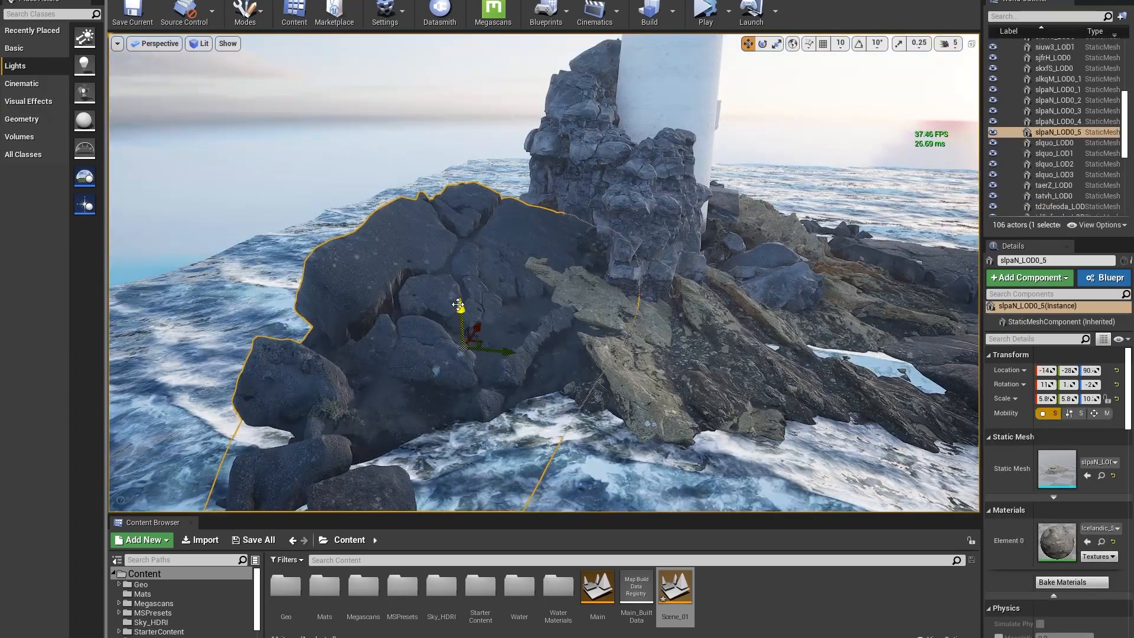
left_click_drag(458, 305, 459, 354)
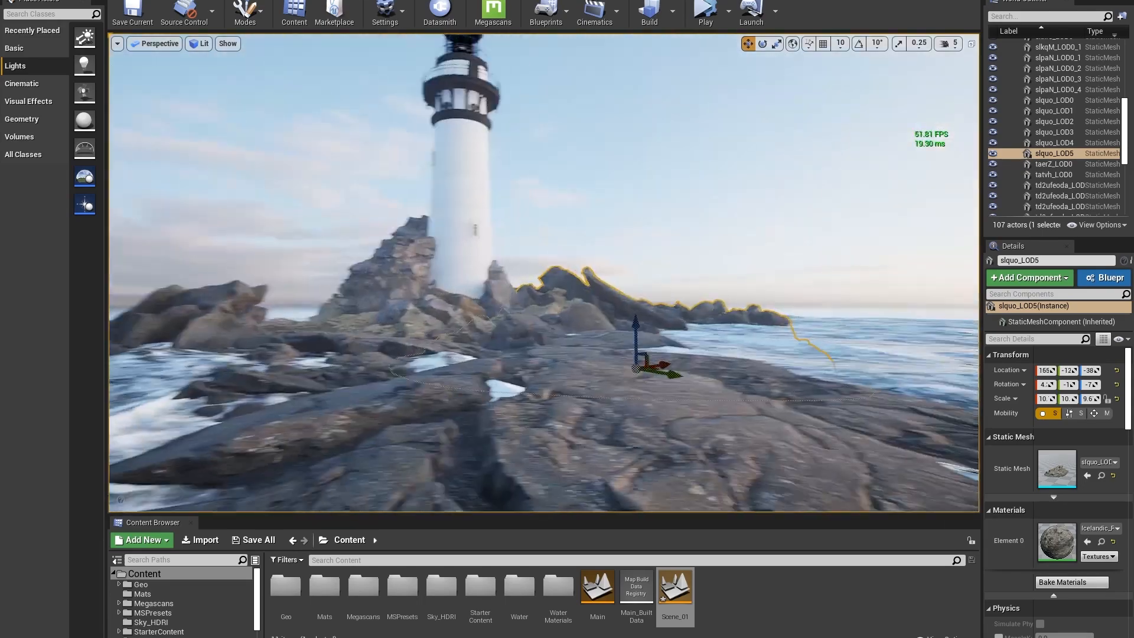
Move and rotate the light keeper's house with its uewibbkdw door onto the rocks beside the lighthouse.
left_click(132, 378)
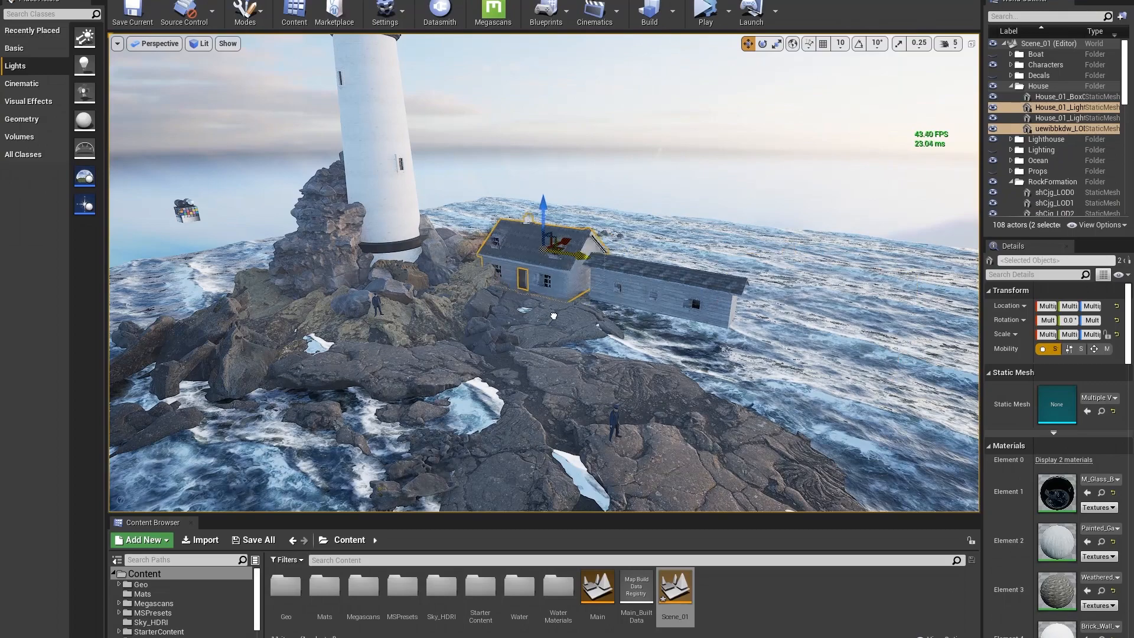
key("e")
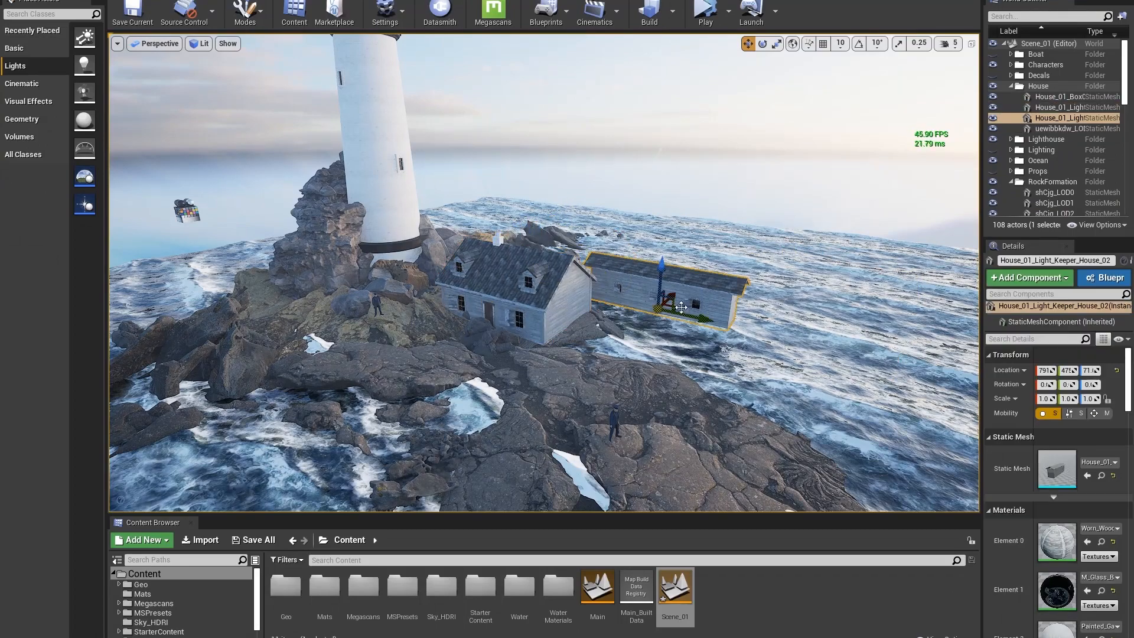
key("w")
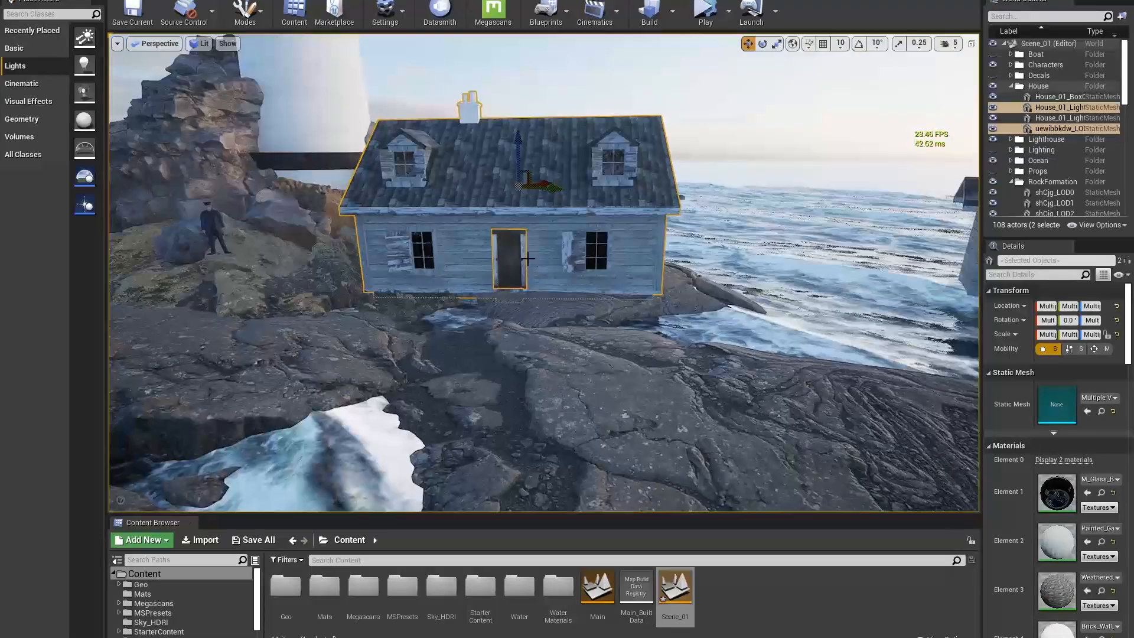
key("e")
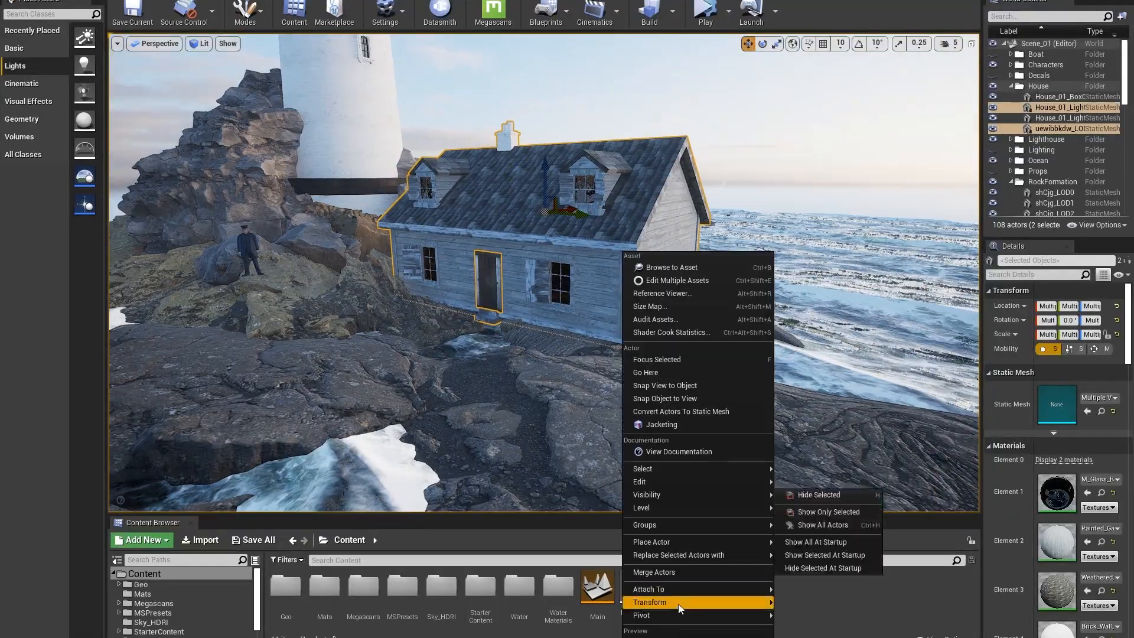
key("w")
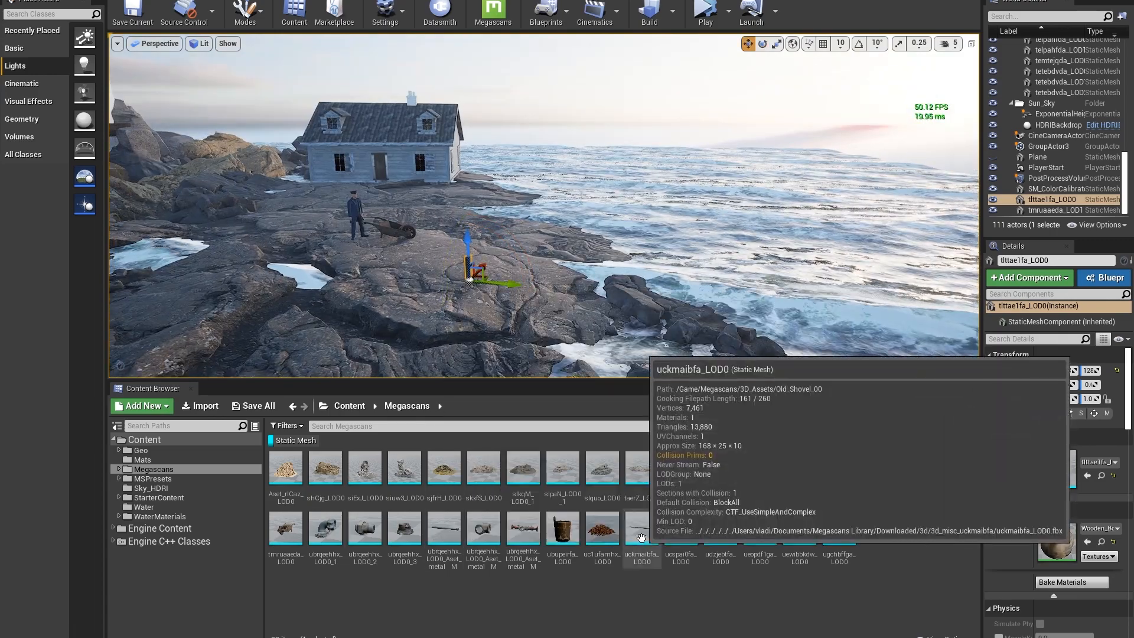
Try adding the uckmaibfa_LOD0 shovel to the shore rocks, and undo the last move.
left_click_drag(642, 533, 544, 309)
key("Delete")
right_click_drag(531, 236, 520, 295)
left_click(482, 217)
left_click_drag(494, 212, 496, 211)
mouse_move(496, 211)
right_mouse_down()
mouse_move(566, 237)
mouse_move(502, 195)
mouse_move(508, 224)
right_mouse_up()
key("ctrl+z")
Turn on surface snapping, place the tlttae1fa_LOD0 wooden post on the foreground shore rock and tilt it.
left_click(809, 43)
left_click_drag(579, 331, 587, 335)
right_click_drag(588, 334, 596, 295)
key("e")
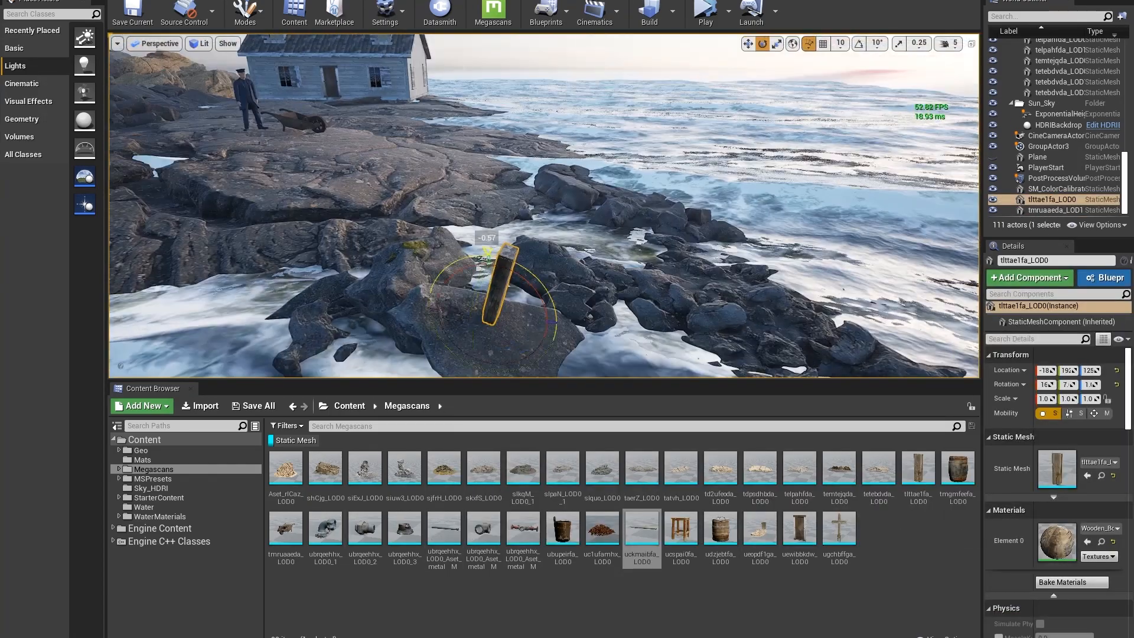
Duplicate the tlttae1fa_LOD0 wooden post twice and space the copies along the rocks.
left_click_drag(308, 191, 313, 185, "alt")
left_click(354, 201)
right_click_drag(354, 201, 348, 266)
left_click(453, 282)
left_click_drag(474, 285, 712, 161, "alt")
right_click_drag(711, 161, 531, 177)
Place three more copies of the wooden post along the shore toward the house.
left_click_drag(532, 177, 206, 203, "alt")
right_click_drag(207, 204, 373, 196)
key("e")
key("w")
left_click_drag(374, 195, 670, 180, "alt")
right_click_drag(671, 180, 738, 183)
left_click_drag(481, 189, 626, 236, "alt")
right_click_drag(626, 236, 481, 289)
Tilt one of the copied wooden posts and adjust another post's height.
key("e")
left_click_drag(534, 281, 535, 272)
right_click_drag(535, 273, 632, 247)
left_click(631, 247)
left_click(598, 248)
key("r")
left_click_drag(598, 227, 598, 214)
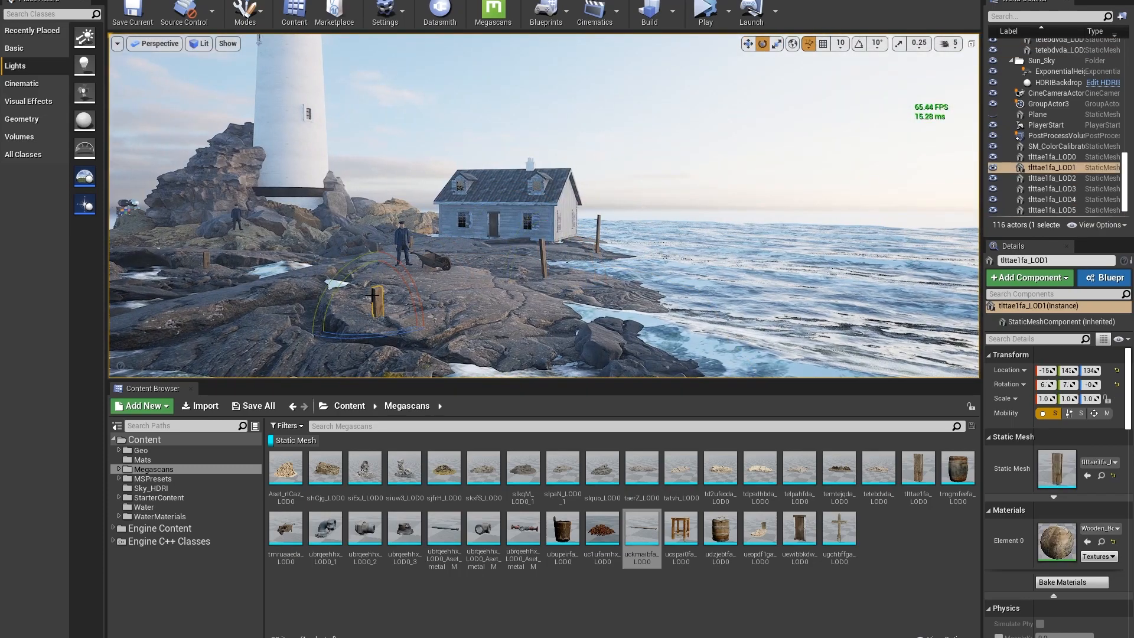
Copy the wooden posts out into the water as supports for a pier, and undo the last copy.
left_click(608, 289)
key("w")
right_click_drag(388, 266, 555, 296)
left_click(555, 295)
left_click_drag(567, 307, 641, 259, "alt")
right_click_drag(641, 259, 528, 98)
left_click(502, 348)
left_click(529, 97)
left_click_drag(555, 109, 546, 278, "alt")
right_click_drag(546, 278, 535, 228)
left_click_drag(535, 227, 598, 233, "alt")
key("ctrl+z")
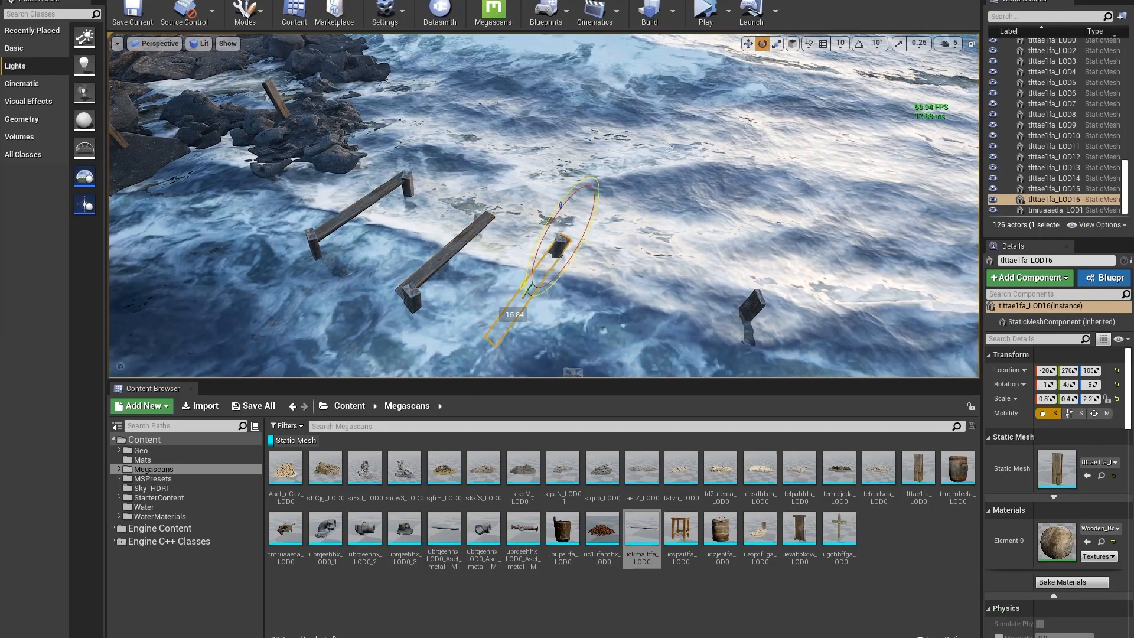
Reposition the tlttae1fa_LOD16 plank on the pier frame and rotate the separate post beside it.
key("w")
right_click_drag(513, 298, 531, 224)
left_click(561, 236)
left_click(703, 298)
key("e")
right_click_drag(730, 318, 549, 230)
Duplicate the pier plank, then rotate and scale the copy to span the two crossbeams.
key("w")
left_click_drag(617, 229, 600, 218, "alt")
key("e")
left_click_drag(593, 278, 565, 267)
right_click_drag(610, 245, 547, 199)
key("r")
right_click_drag(625, 170, 655, 289)
left_click_drag(655, 289, 656, 281)
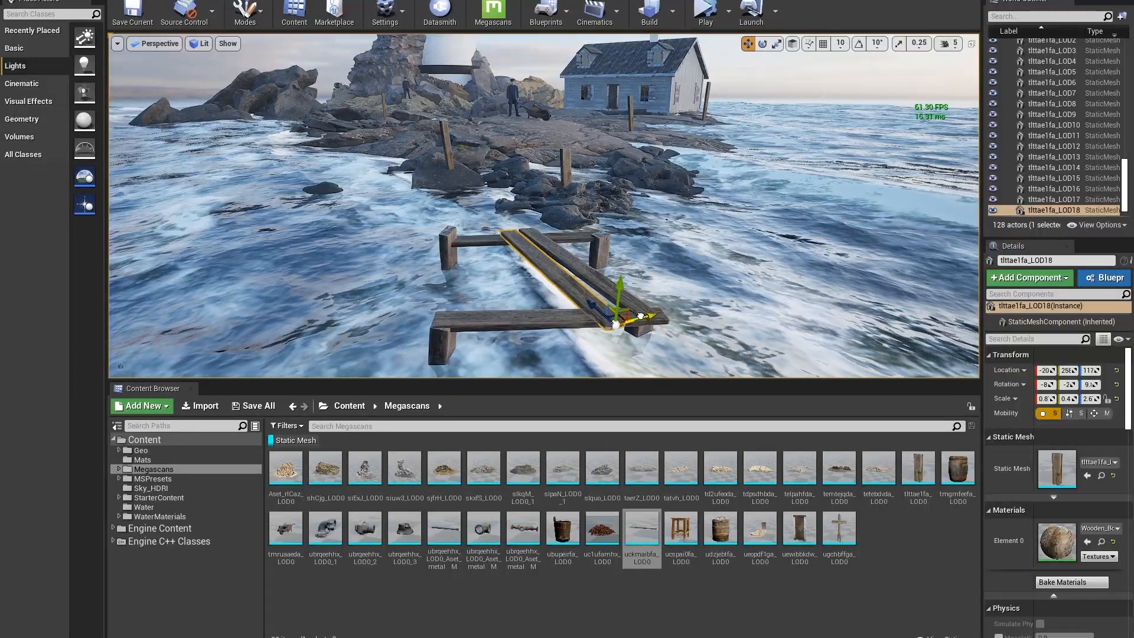
Try placing another telpahfda rock copy on the shore below the lighthouse, and undo it.
right_click_drag(543, 207, 307, 202)
left_click(338, 301)
left_click(268, 184)
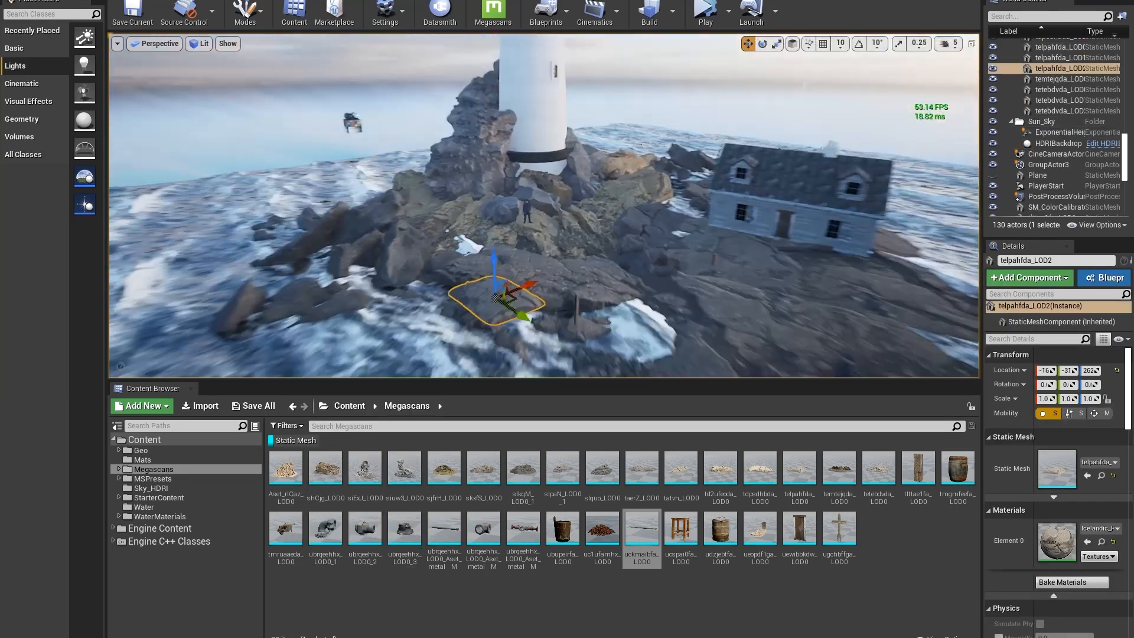
right_click_drag(543, 207, 520, 248)
key("ctrl+z")
key("w")
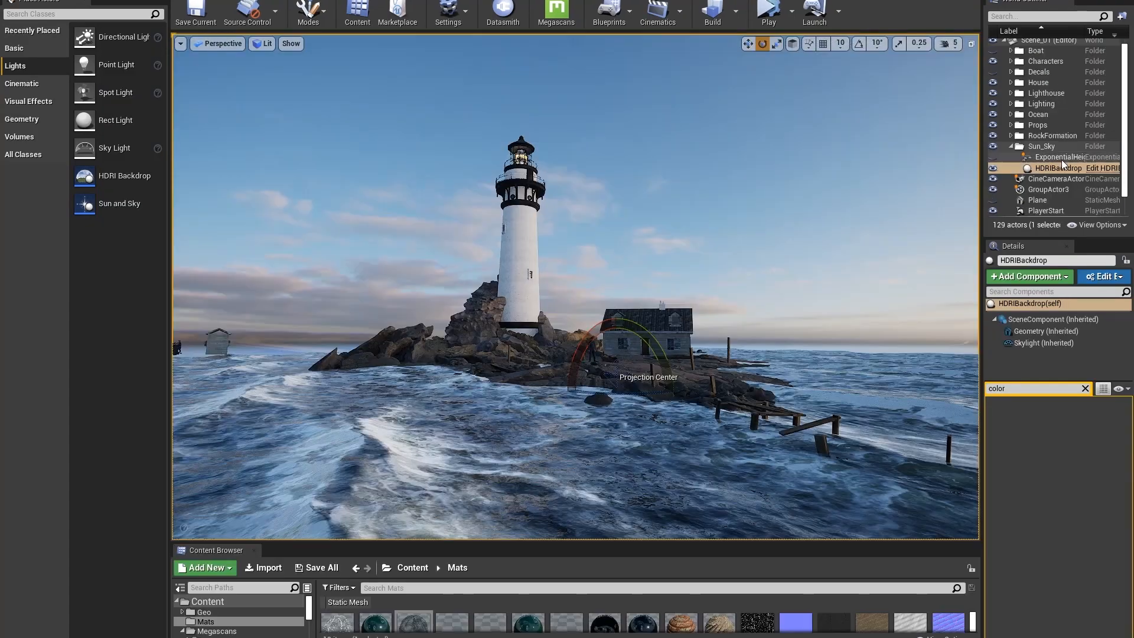
Enlarge the asset browser area and show the exponential height fog in the scene.
left_click_drag(709, 539, 708, 495)
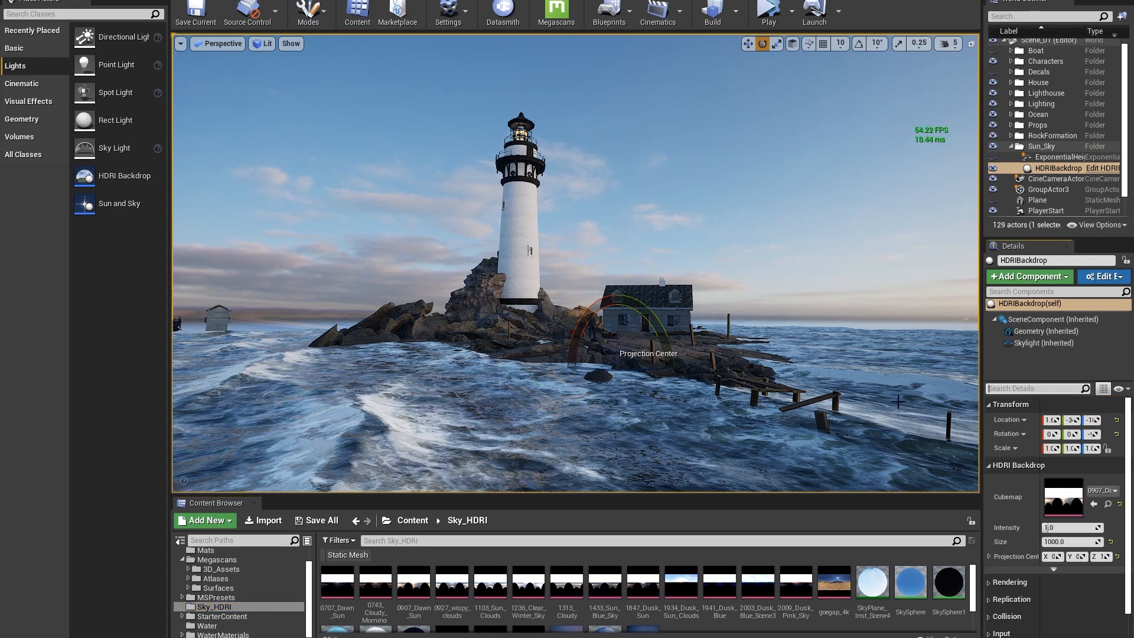
left_click(993, 157)
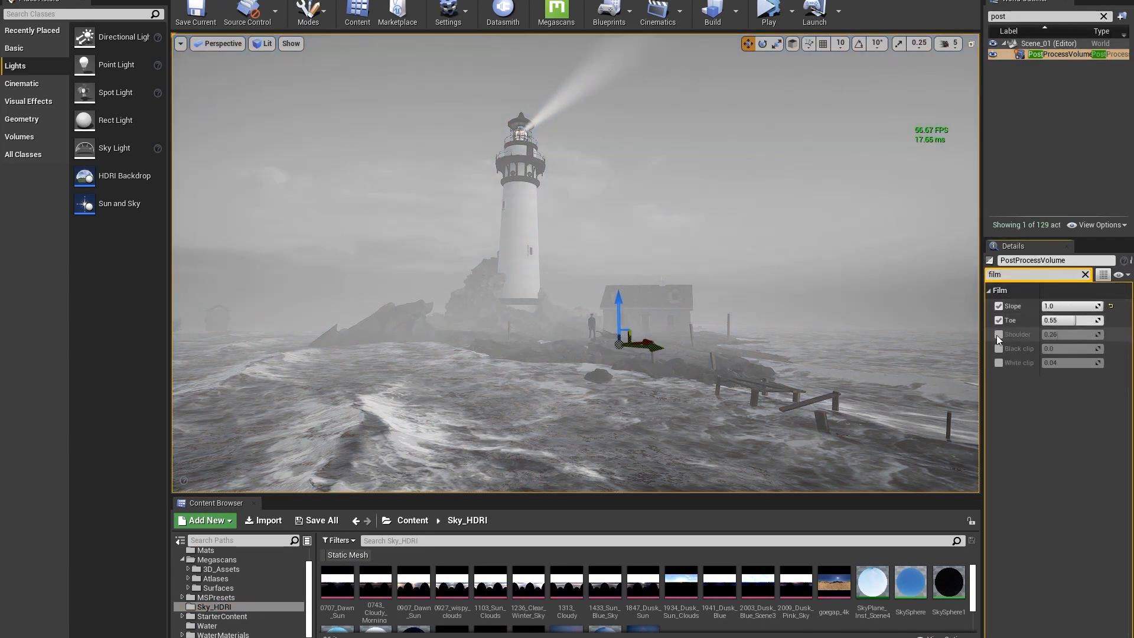
Enable the Shoulder override in the PostProcessVolume's film settings and set Toe to 0.8.
left_click(998, 335)
left_click(1063, 320)
type("0.8")
key("Return")
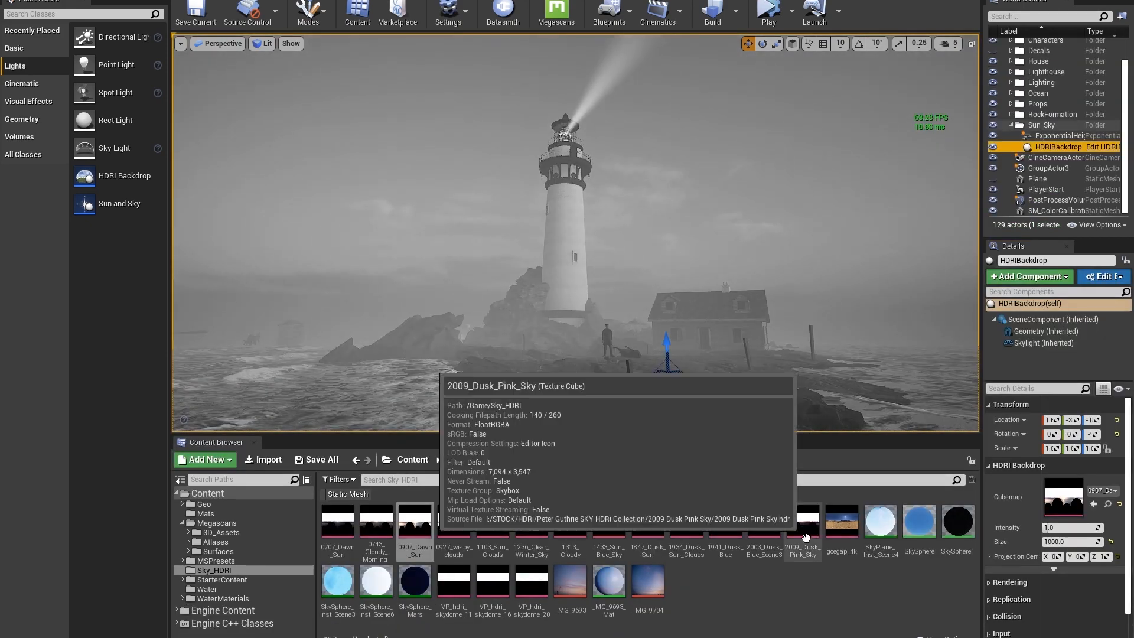
Try 2003_Dusk_Blue_Scene3, 1941_Dusk_Blue, 1934_Dusk_Sun_Clouds and 1847_Dusk_Sun as the HDRIBackdrop's cubemap.
left_click(764, 523)
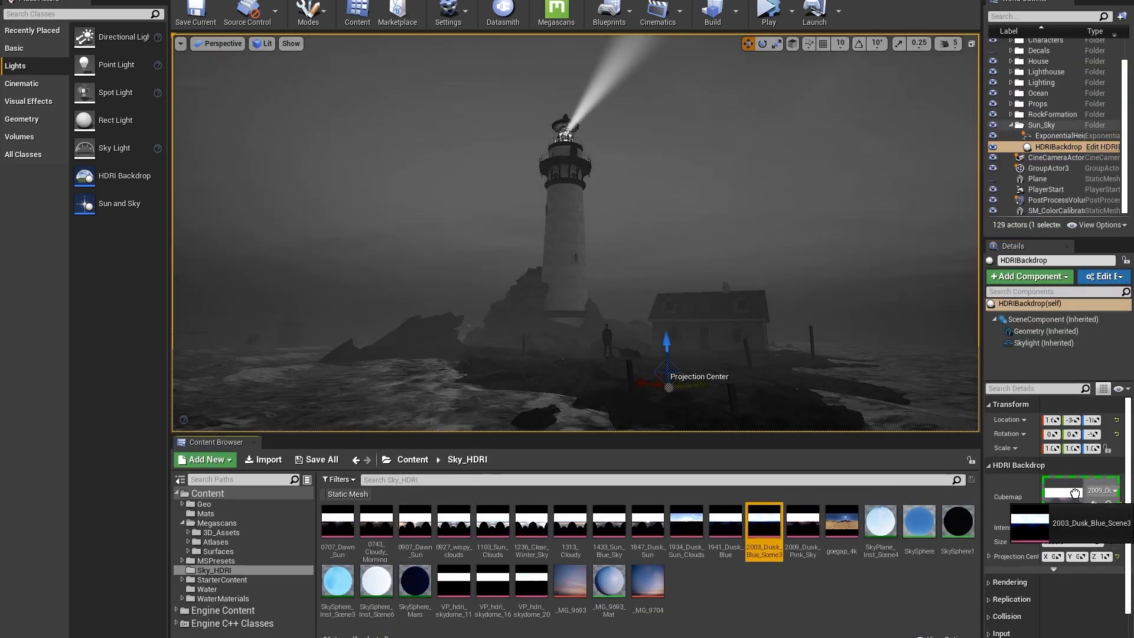
left_click_drag(726, 531, 1063, 497)
left_click_drag(693, 535, 1063, 498)
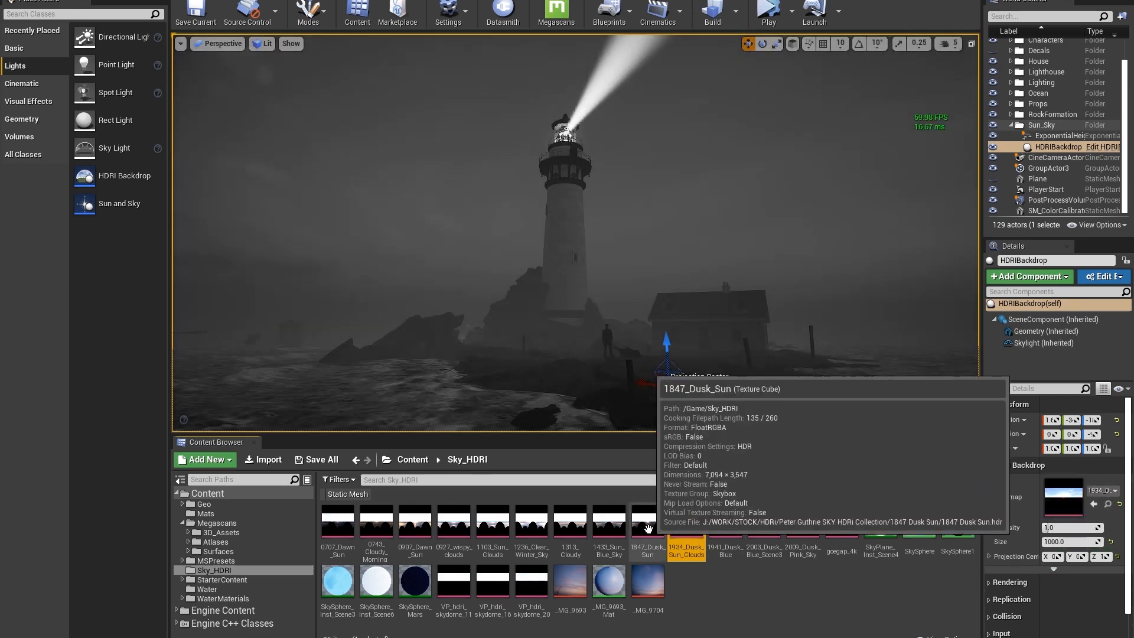
left_click_drag(649, 533, 1063, 498)
Rotate the HDRI backdrop and try 2003_Dusk_Blue_Scene3 as its cubemap with a different sky rotation.
right_click_drag(617, 283, 679, 278)
key("e")
left_click_drag(614, 403, 570, 422)
left_click_drag(764, 523, 1063, 497)
mouse_move(599, 403)
left_mouse_down()
mouse_move(555, 407)
mouse_move(602, 404)
left_mouse_up()
right_click_drag(620, 355, 602, 360)
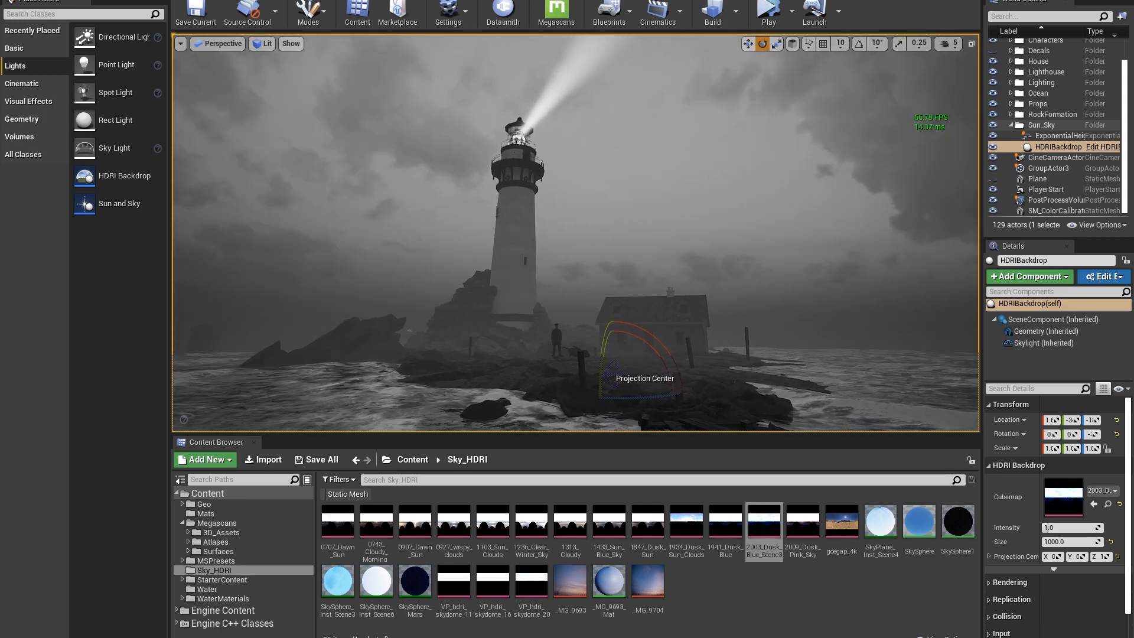
left_click_drag(644, 398, 617, 401)
Set the HDRIBackdrop's cubemap to 1941_Dusk_Blue and rotate the sky behind the lighthouse.
left_click_drag(725, 525, 1069, 501)
left_click_drag(648, 398, 620, 399)
right_click_drag(590, 360, 615, 361)
left_click_drag(550, 398, 532, 396)
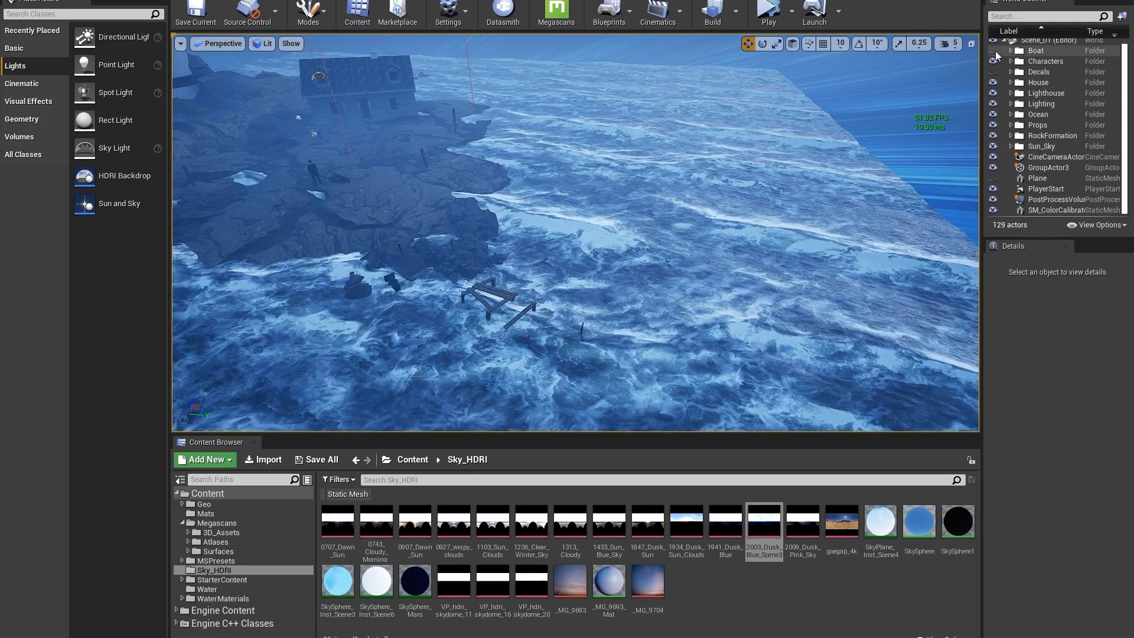
Show the Boat folder and rotate and move the fishing boat onto the open water off the island.
left_click(993, 51)
left_click(461, 124)
left_click(1010, 51)
right_click_drag(590, 236, 666, 208)
left_click_drag(655, 293, 655, 297)
right_click_drag(590, 236, 626, 248)
key("w")
left_click_drag(626, 242, 720, 269)
left_click(494, 314)
key("ctrl+z")
Duplicate the ocean plane beside the original, and duplicate two planes together to extend the sea around the boat.
left_click_drag(440, 189, 828, 180, "alt")
right_click_drag(711, 260, 590, 277)
left_click(456, 229)
mouse_move(531, 248)
right_mouse_down()
mouse_move(555, 254)
mouse_move(531, 248)
right_mouse_up()
left_click(620, 283)
left_click(614, 177, "ctrl")
left_click_drag(605, 139, 406, 141, "alt")
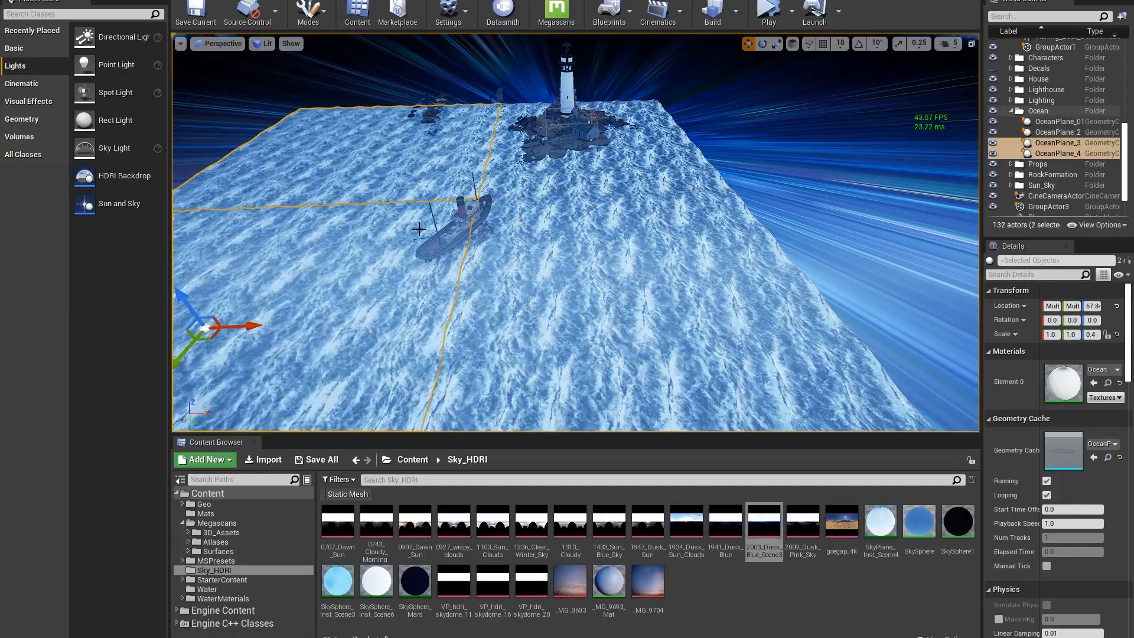
right_click_drag(406, 229, 426, 265)
left_click_drag(319, 281, 278, 281)
Select the grouped fishing boat and duplicate it as a second boat on the water facing the lighthouse.
right_click_drag(531, 266, 576, 225)
left_click(591, 346)
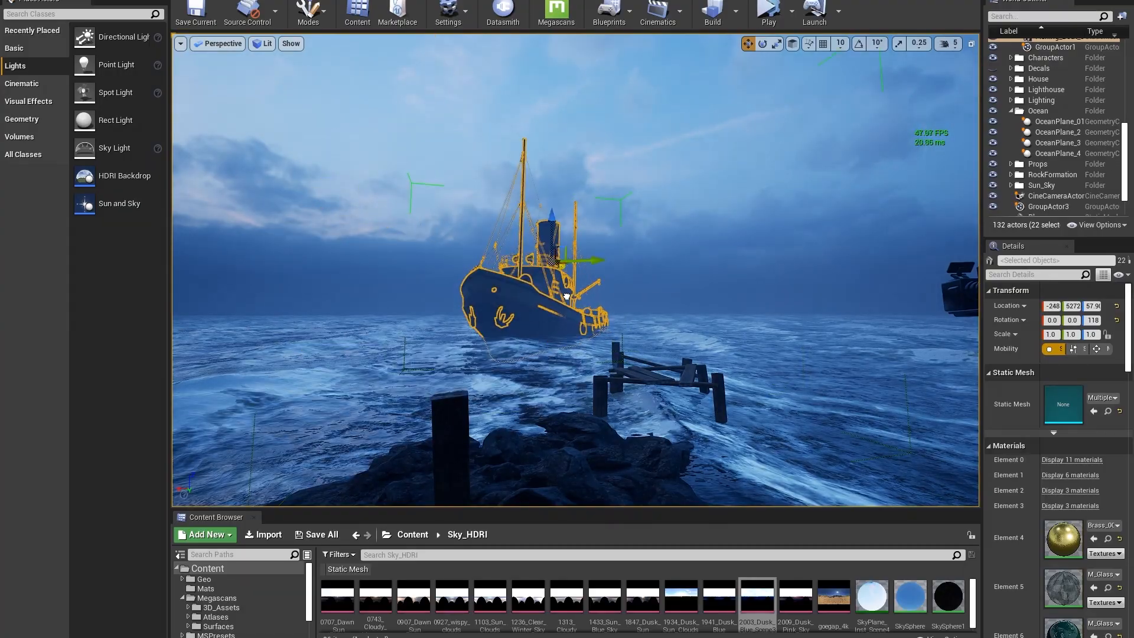
left_click(648, 271)
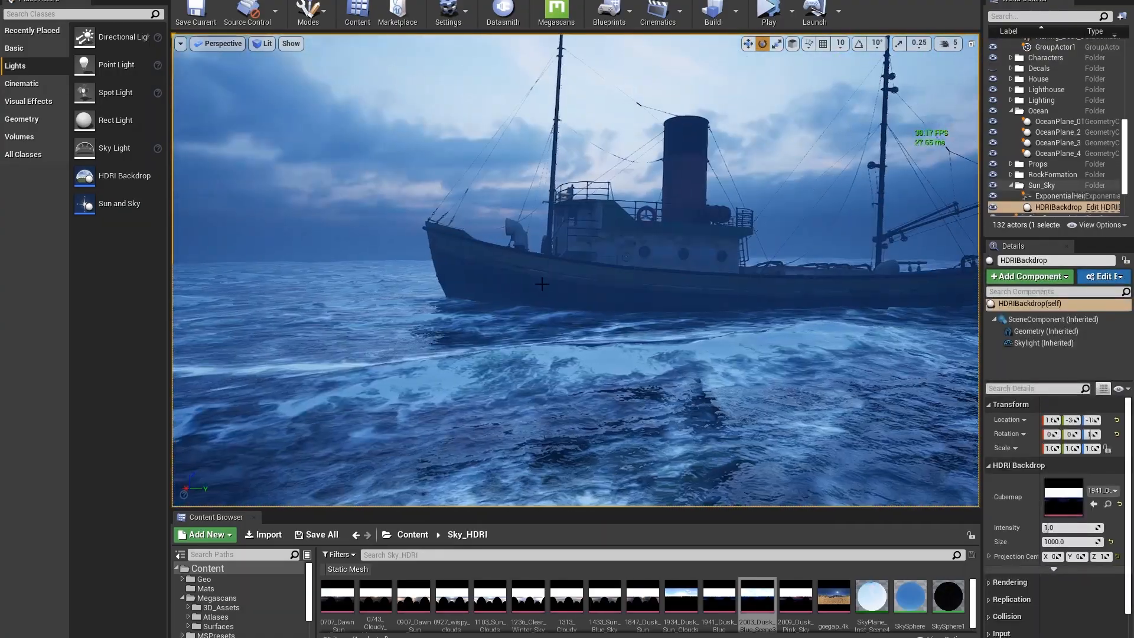
left_click(681, 296)
left_click_drag(601, 201, 417, 133, "alt")
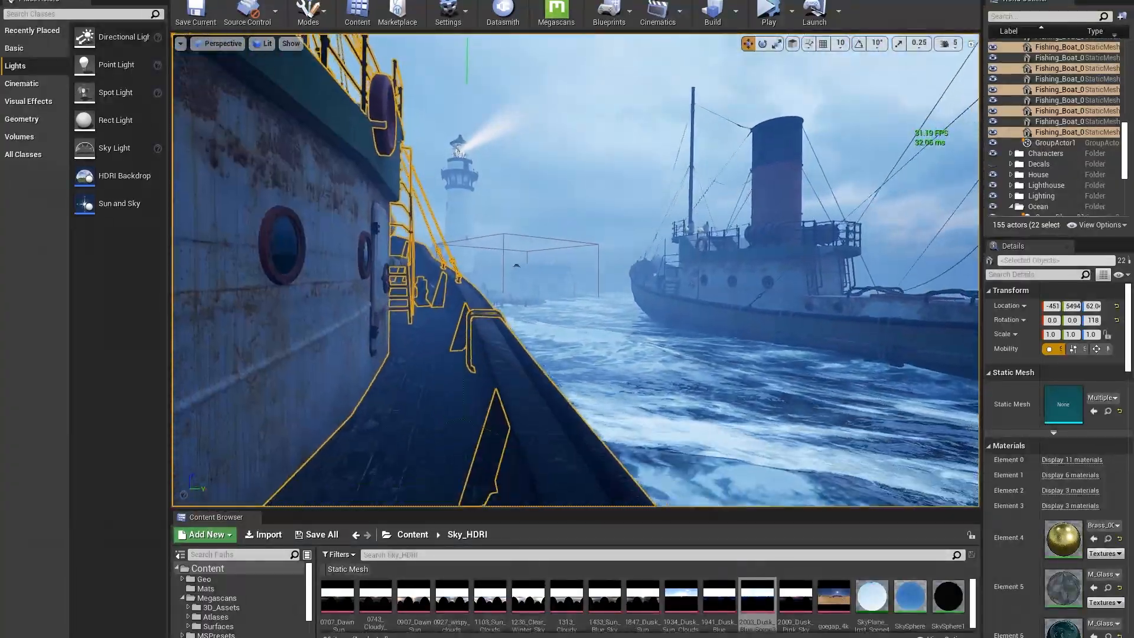
Inspect the ocean plane, the lighthouse lamp and the sky backdrop, selecting each in the scene.
left_click(507, 148)
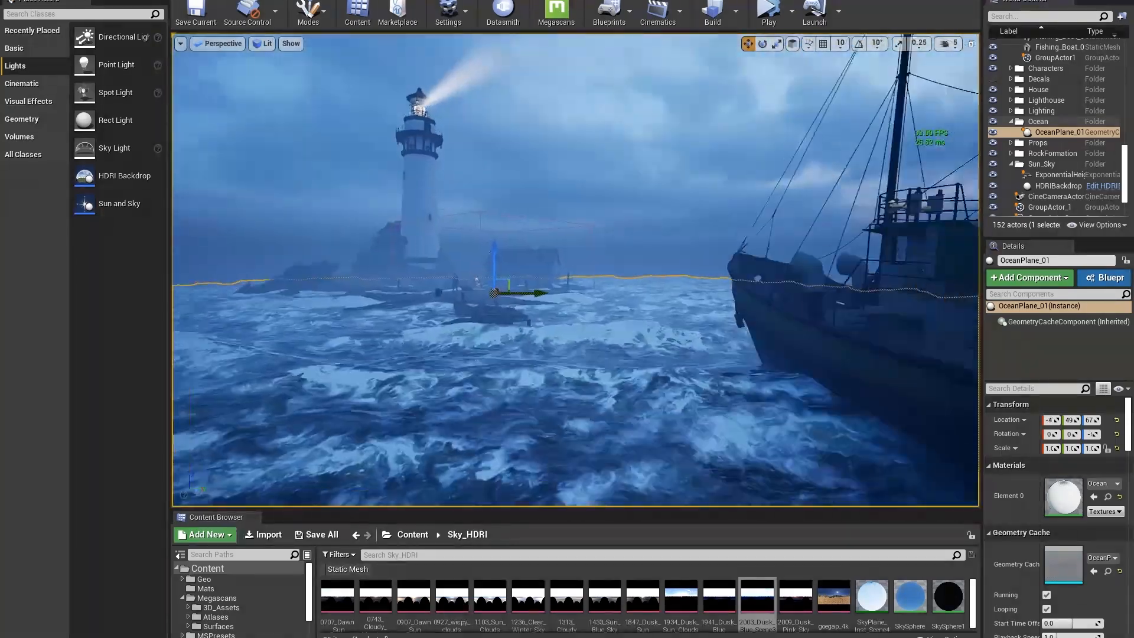
key("s")
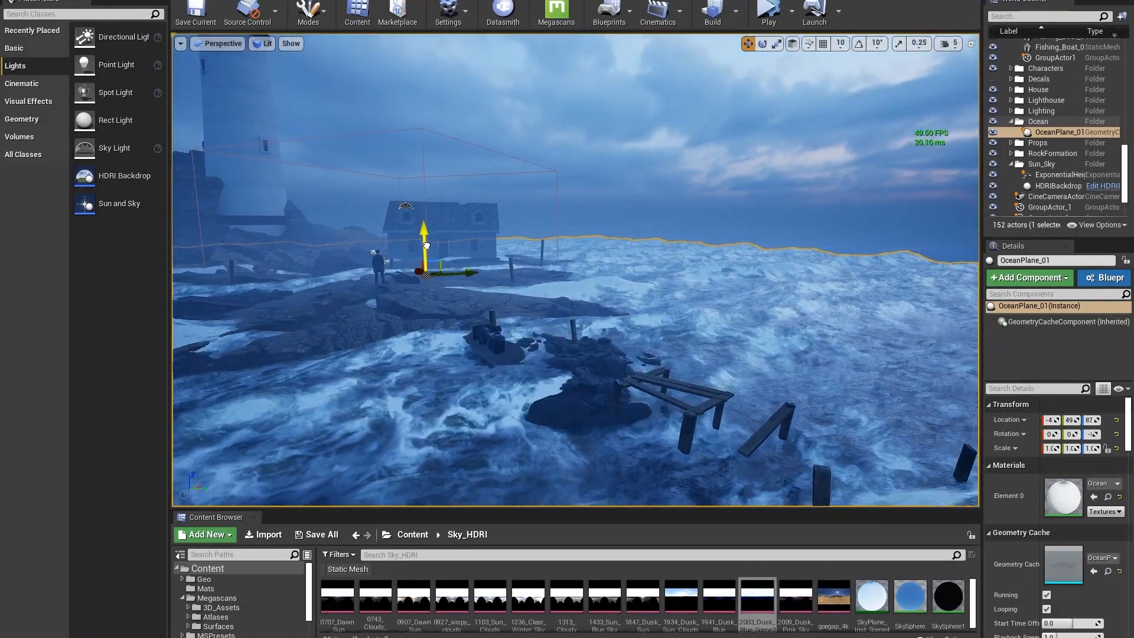
left_click(503, 331)
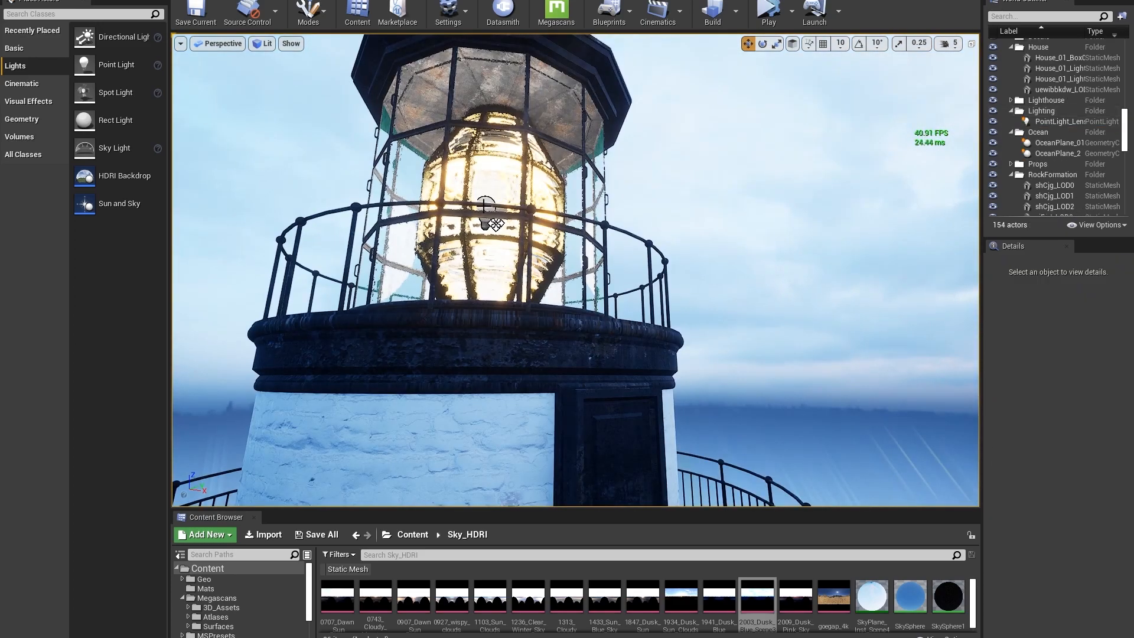
left_click(486, 210)
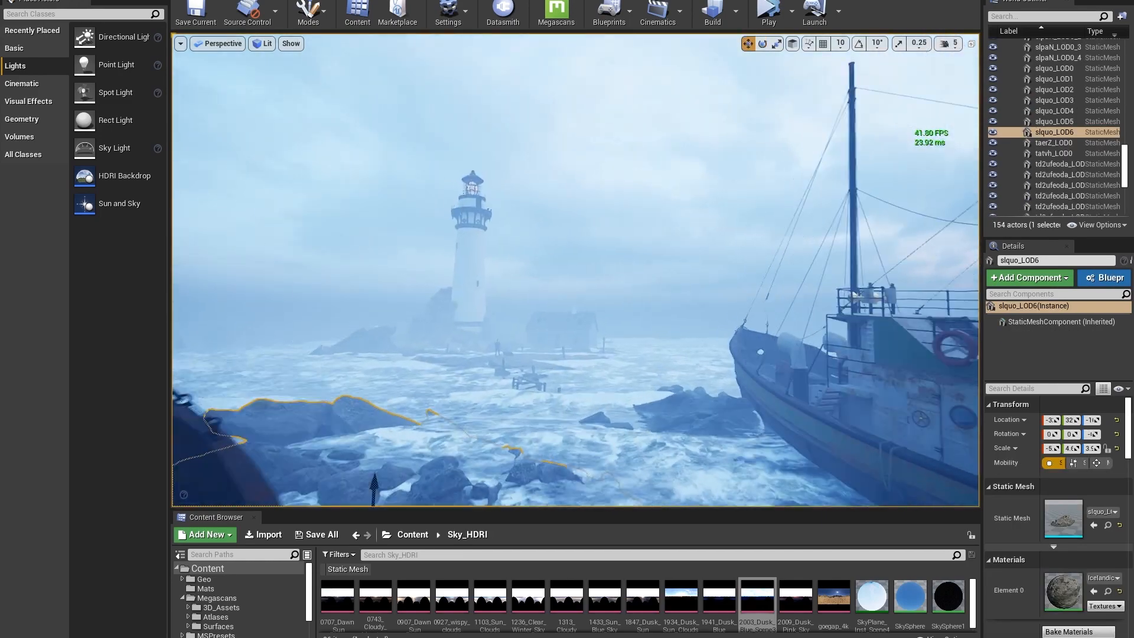
left_click(630, 281)
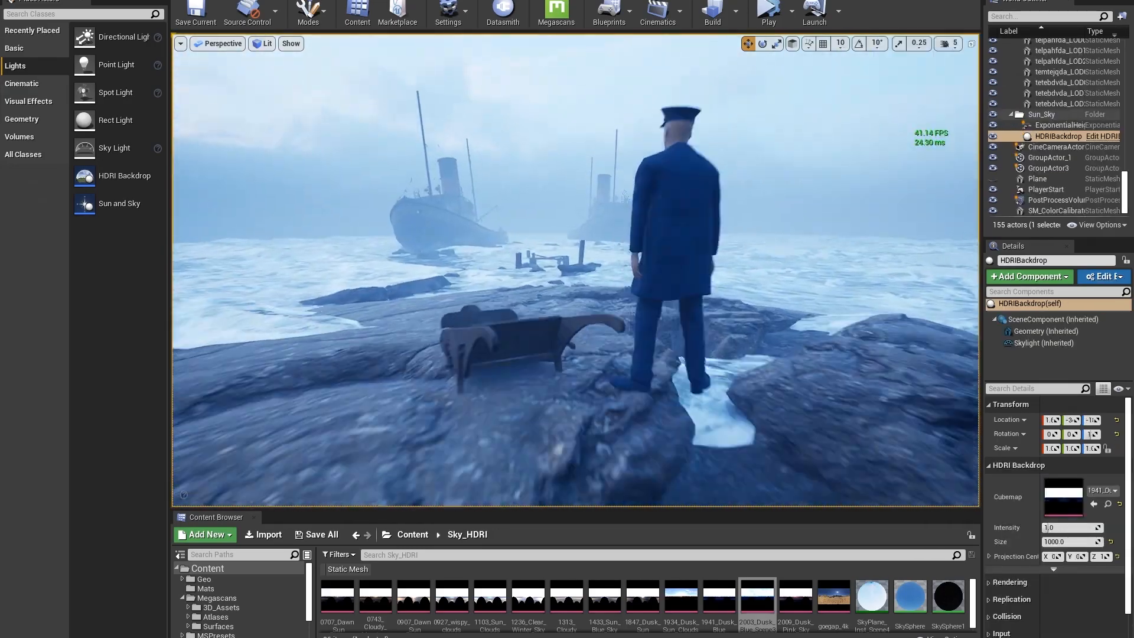
Adjust the Tileable_Leakage_00_inst3 decal on the boat's side deck with the scale and rotate tools.
left_click(447, 407, "ctrl")
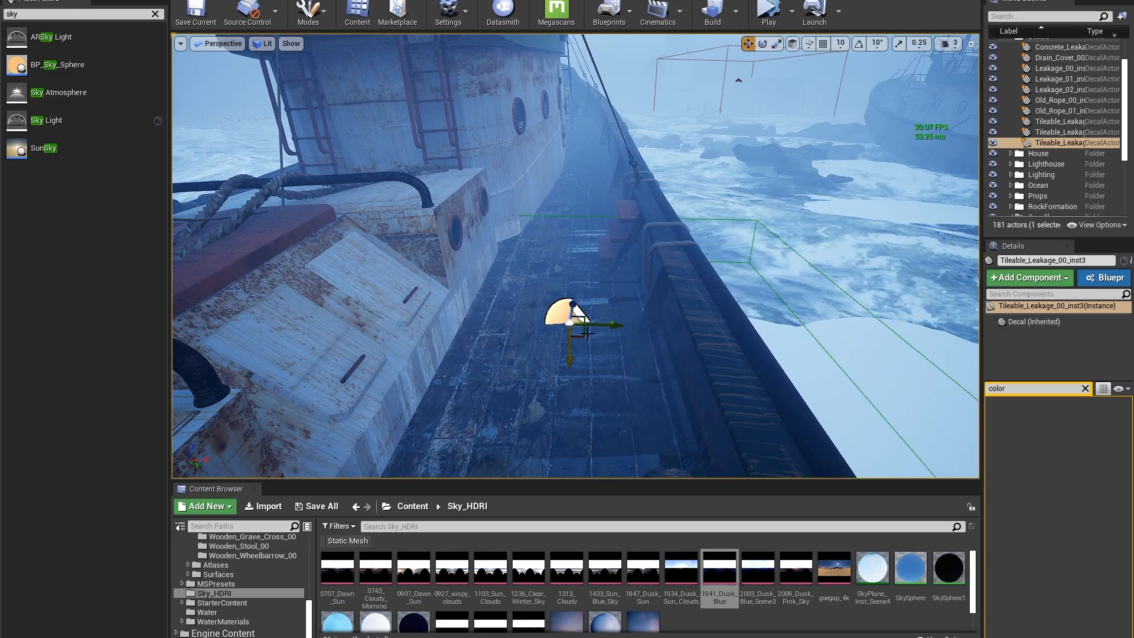
right_click_drag(587, 333, 611, 258)
key("r")
key("e")
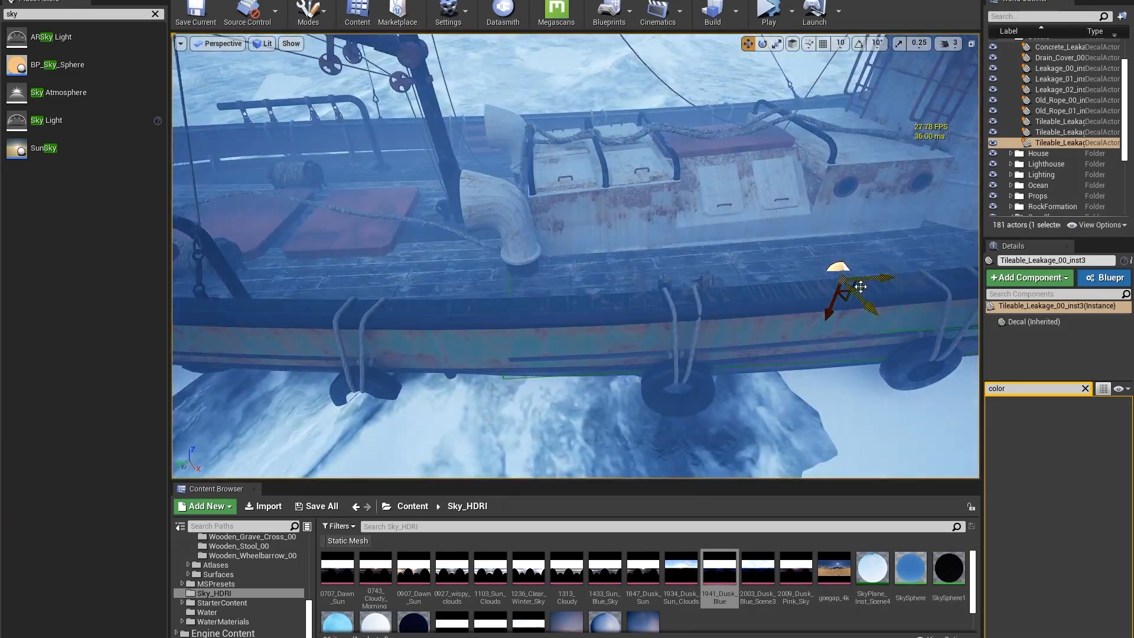
Select the boat's cabin and steam pipe meshes to examine their rusted materials.
left_click(499, 176)
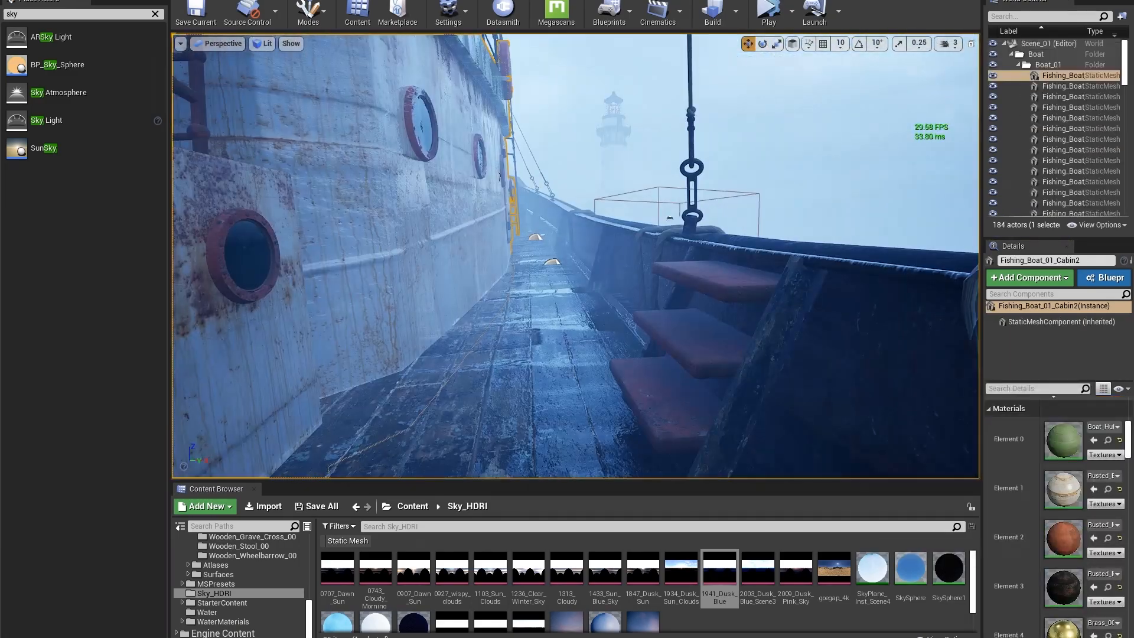
right_click_drag(499, 176, 508, 154)
left_click(564, 248)
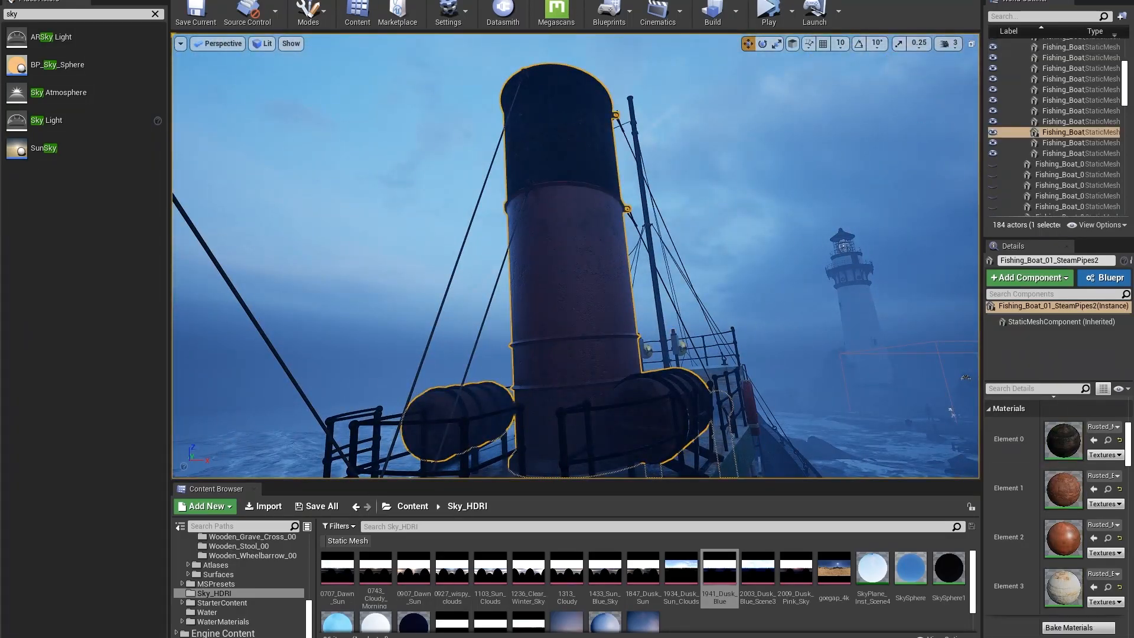
Duplicate and position modular metal pipe pieces on the rusted deckhouse wall around the portholes.
left_click_drag(746, 298, 532, 236, "alt")
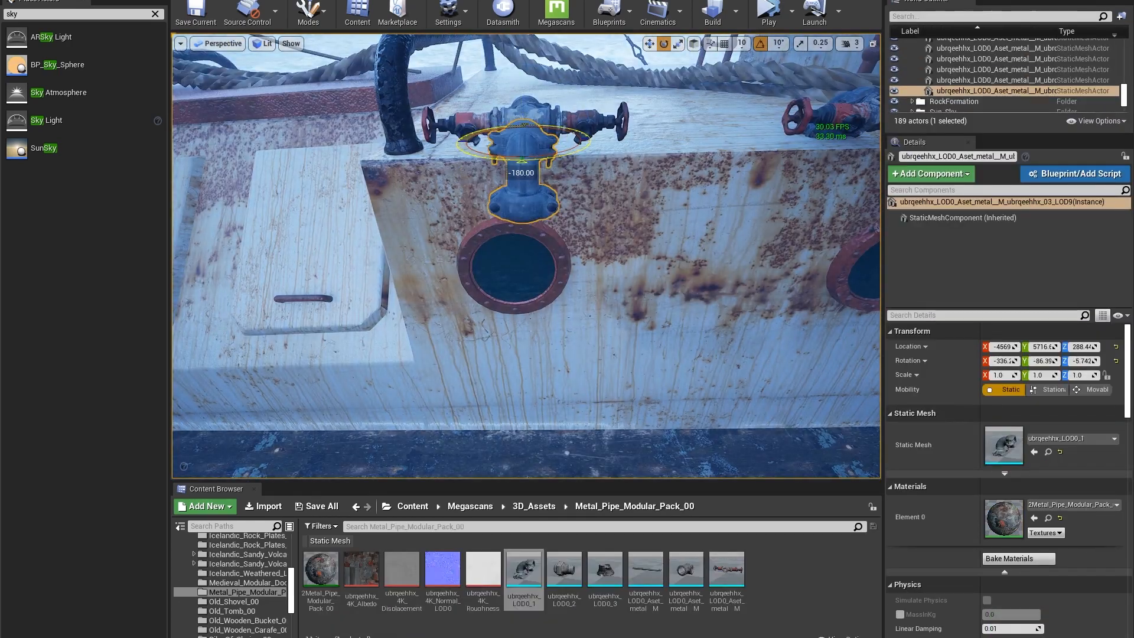
key("w")
right_click_drag(522, 236, 531, 295)
left_click_drag(407, 215, 416, 227)
right_click_drag(531, 265, 507, 224)
left_click_drag(635, 183, 646, 186)
right_click_drag(532, 254, 579, 254)
left_click_drag(326, 206, 390, 205, "alt")
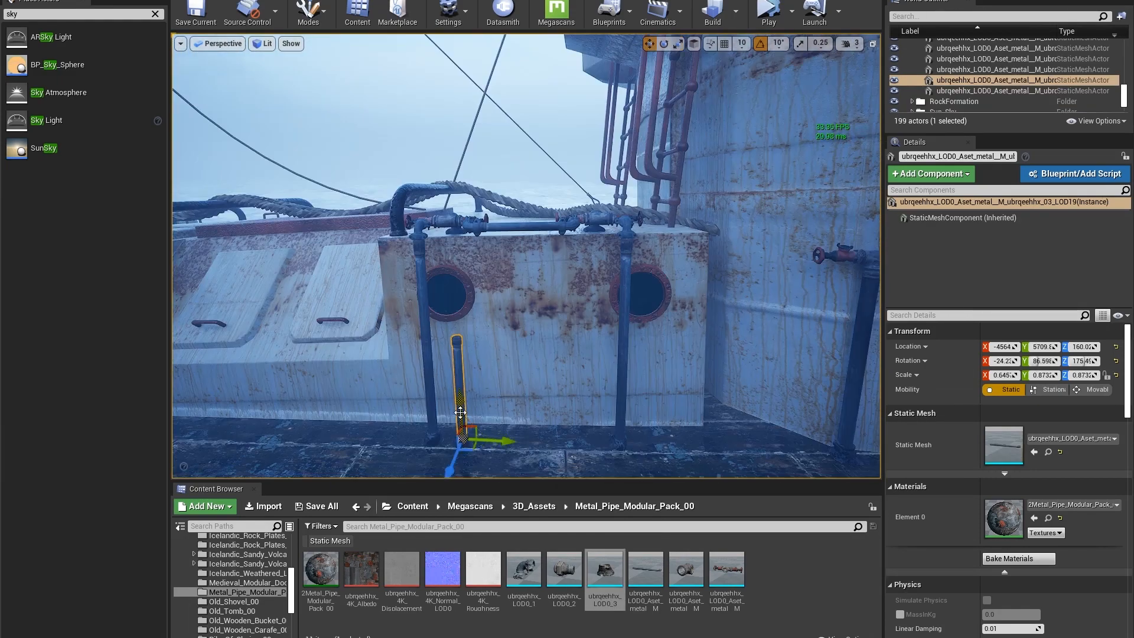
Add the valve pipe section from Metal_Pipe_Modular_Pack_00 and rotate it onto the short upright pipe below the porthole.
left_click(726, 569)
key("e")
left_click_drag(464, 338, 513, 309)
left_click(554, 384)
left_click(477, 456)
left_click(475, 378, "ctrl")
left_click(468, 304, "ctrl")
left_click(462, 280, "ctrl")
left_click(456, 107)
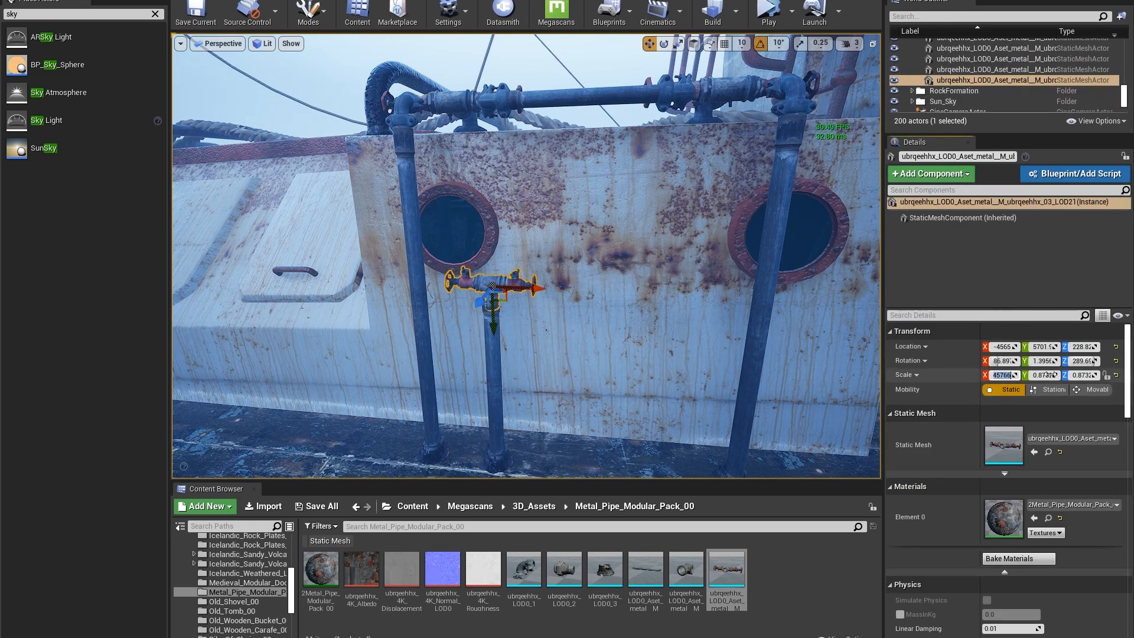
Select the short upright pipe, its base and the valve section on top together.
left_click(561, 367)
left_click(494, 378, "ctrl")
left_click(520, 286, "ctrl")
left_click(532, 413)
left_click(496, 460)
left_click(495, 390, "ctrl")
left_click(555, 288, "ctrl")
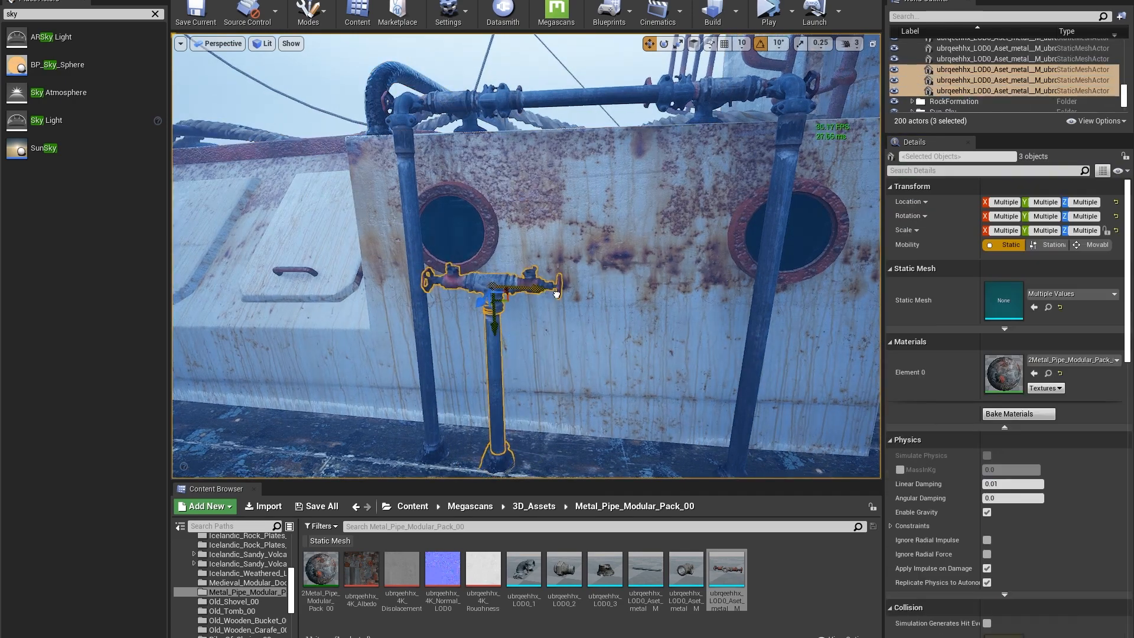
right_click_drag(557, 292, 650, 302)
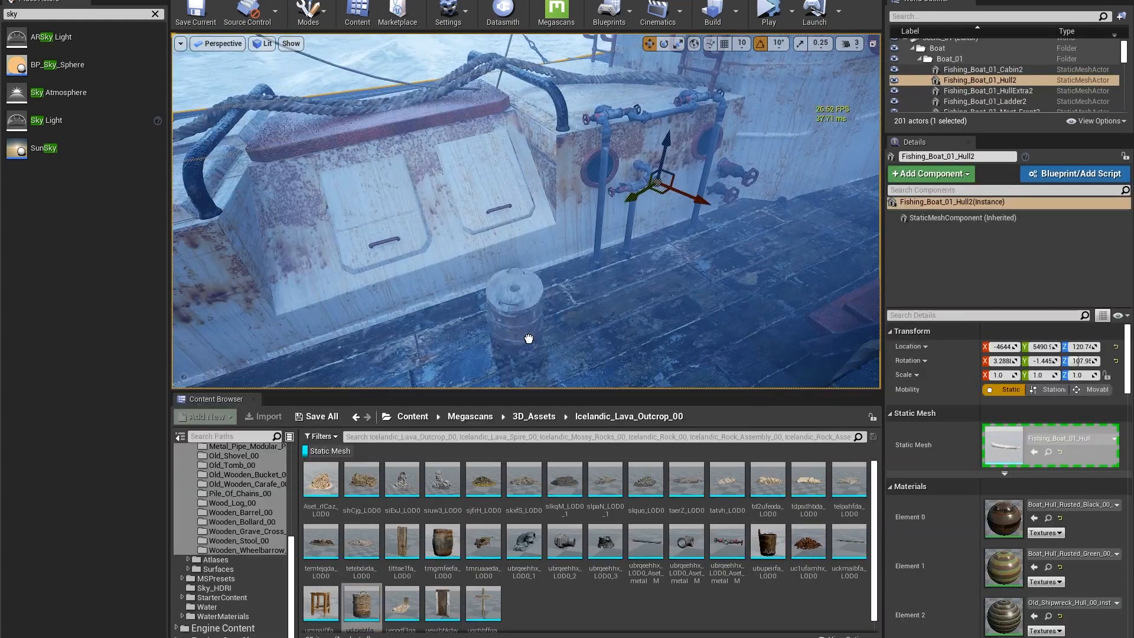
Place the udzjebtfa_LOD0 wooden cask on the boat deck and duplicate it into a row of three along the deckhouse.
left_click_drag(529, 338, 530, 338)
right_click_drag(529, 338, 589, 332)
left_click_drag(420, 256, 421, 257, "alt")
left_click(544, 243)
mouse_move(544, 242)
right_mouse_down()
mouse_move(508, 254)
mouse_move(543, 242)
right_mouse_up()
left_click(544, 243)
left_click_drag(543, 263, 626, 252, "alt")
key("e")
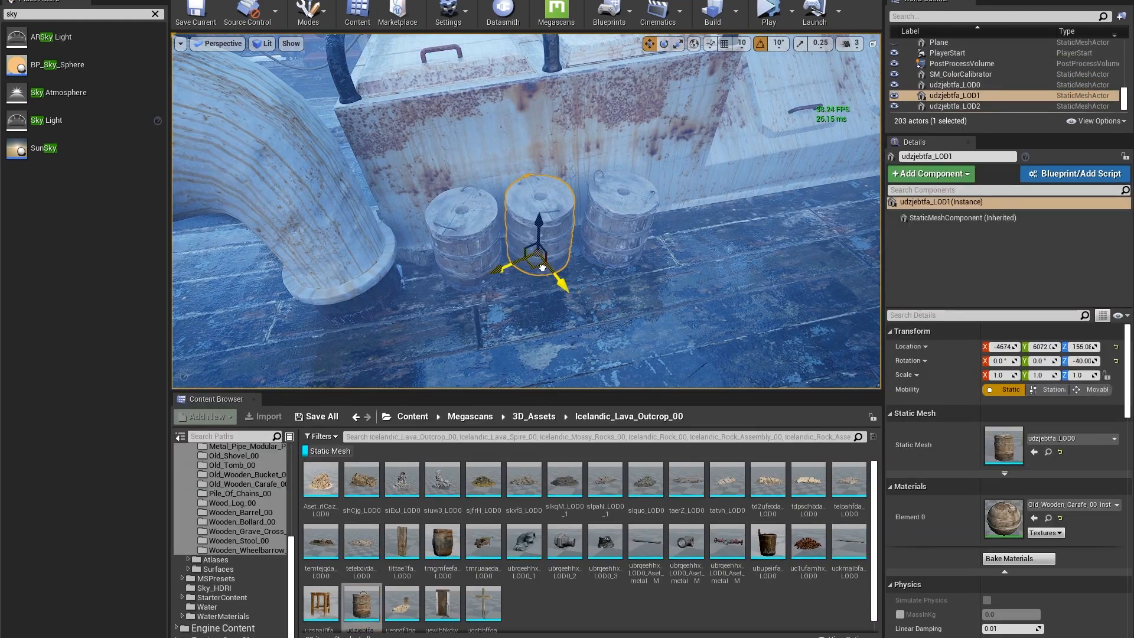
left_click(621, 228)
Place the ubupeirfa_LOD0 wooden bucket beside the three casks, tip it onto its side and settle it on the deck.
left_click(549, 313)
right_click_drag(549, 313, 520, 236)
left_click_drag(767, 541, 498, 207)
key("w")
key("f")
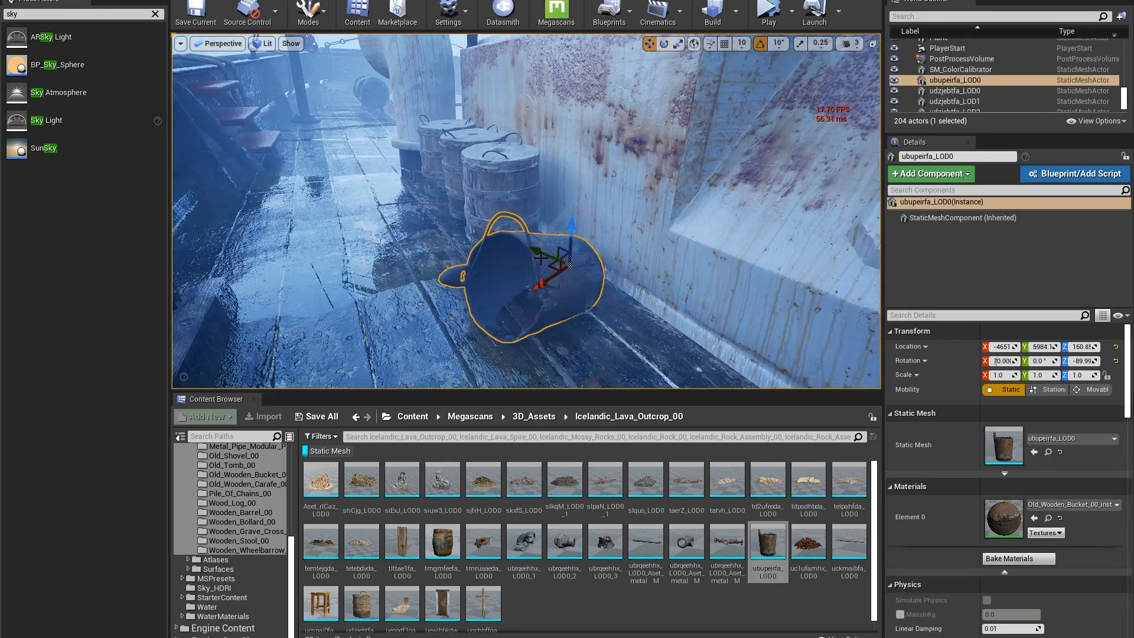
key("End")
right_click_drag(540, 258, 543, 242)
left_click_drag(515, 254, 519, 236)
right_click_drag(518, 236, 573, 322)
left_click_drag(573, 322, 552, 307)
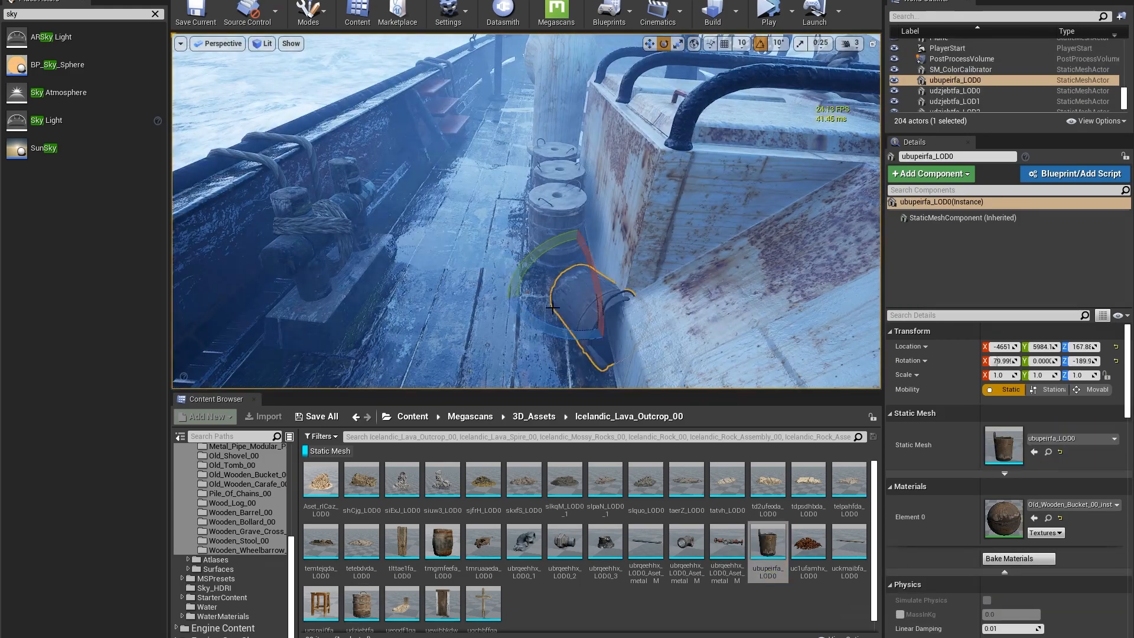
Place the Old_Rope_01_inst decal on the boat deck near the red steps.
left_click(437, 266)
right_click_drag(437, 266, 460, 236)
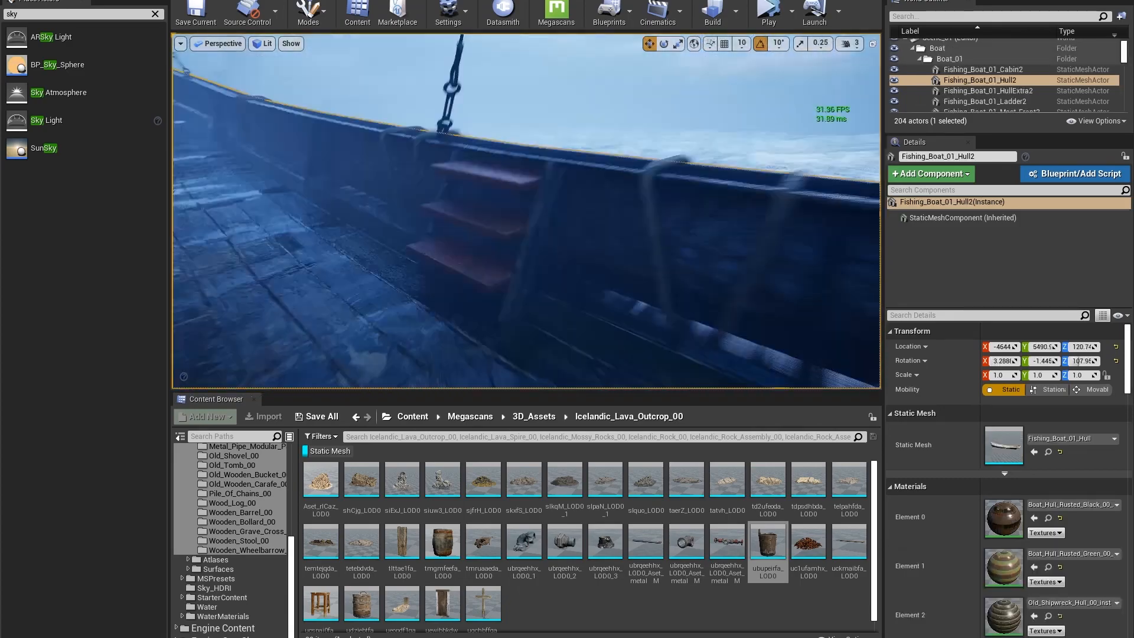
left_click_drag(553, 217, 614, 179)
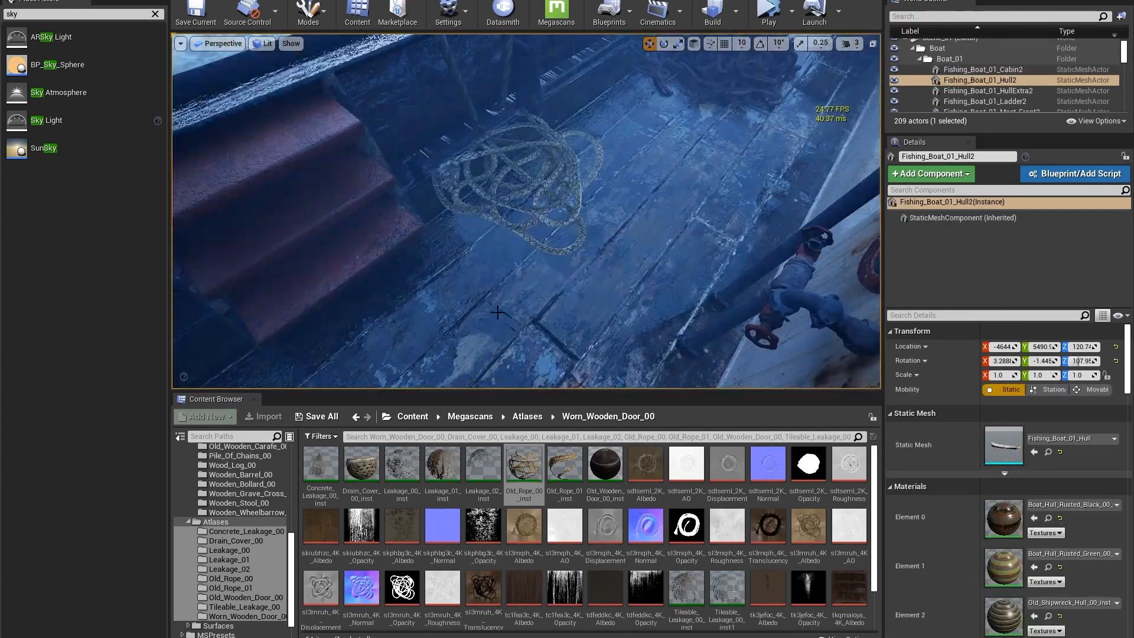
left_click_drag(565, 467, 565, 230)
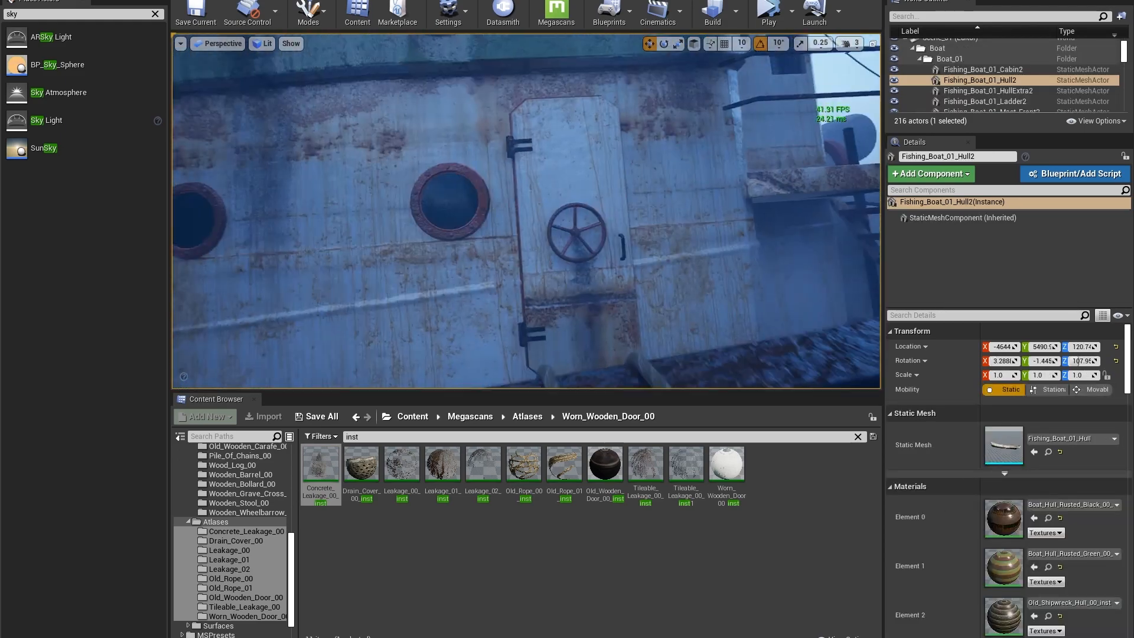
Switch to Modeling mode, clear the actor search and dock the modeling tools with the actor placement area.
left_click(308, 12)
left_click(322, 118)
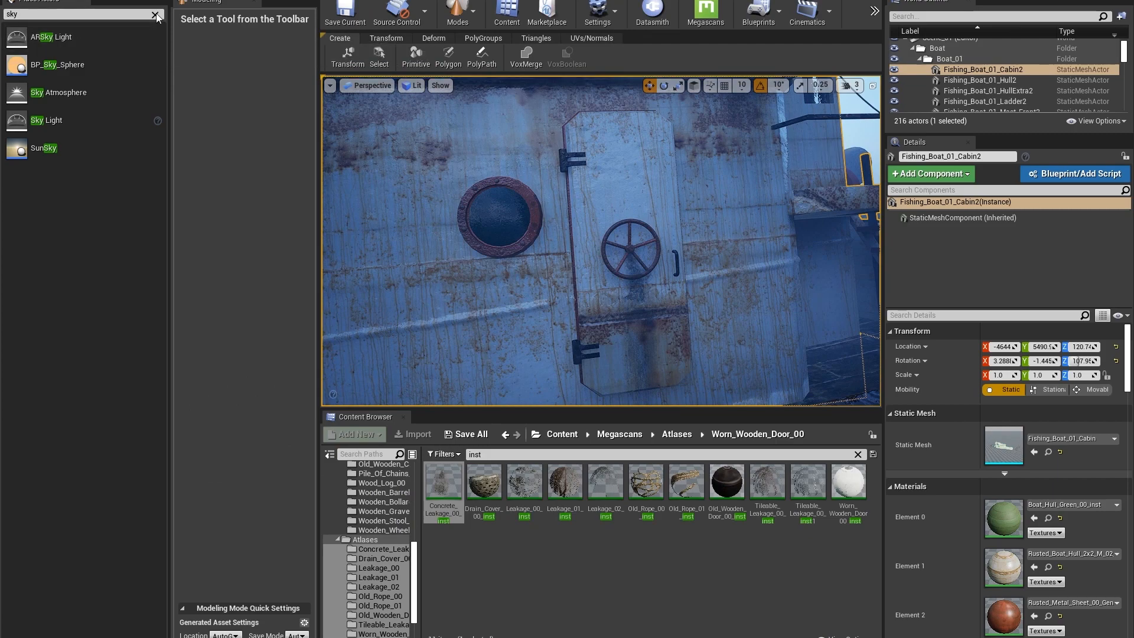
left_click(157, 16)
left_click_drag(203, 1, 90, 11)
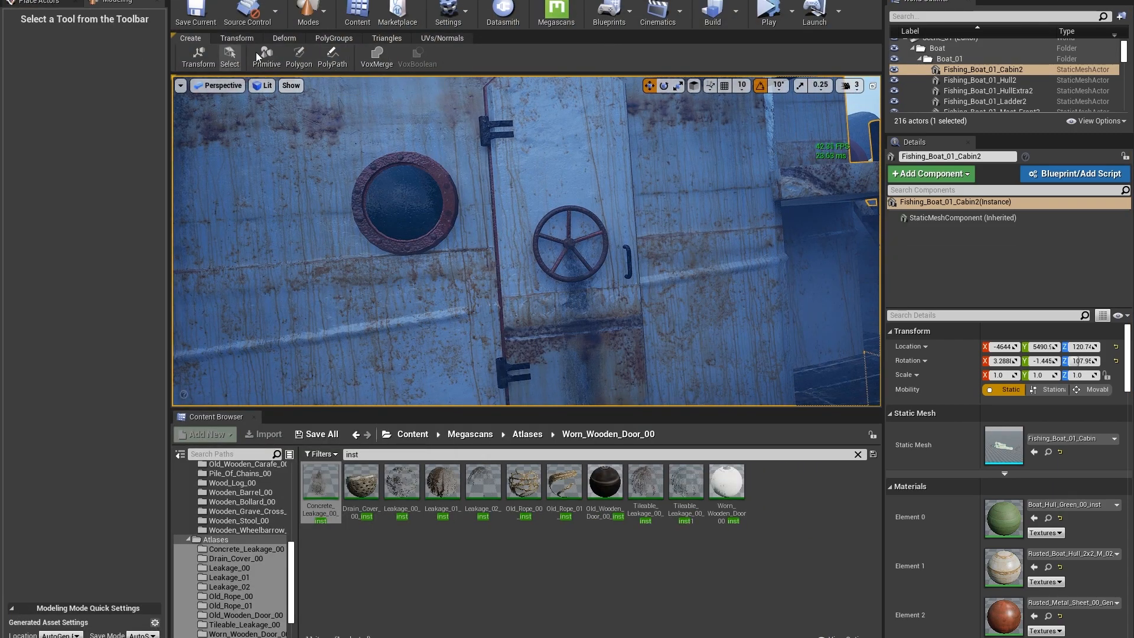
Start editing the UV islands of Fishing_Boat_01_Cabin2 and try transforming the UVs of the wheel-handled door.
left_click(501, 57)
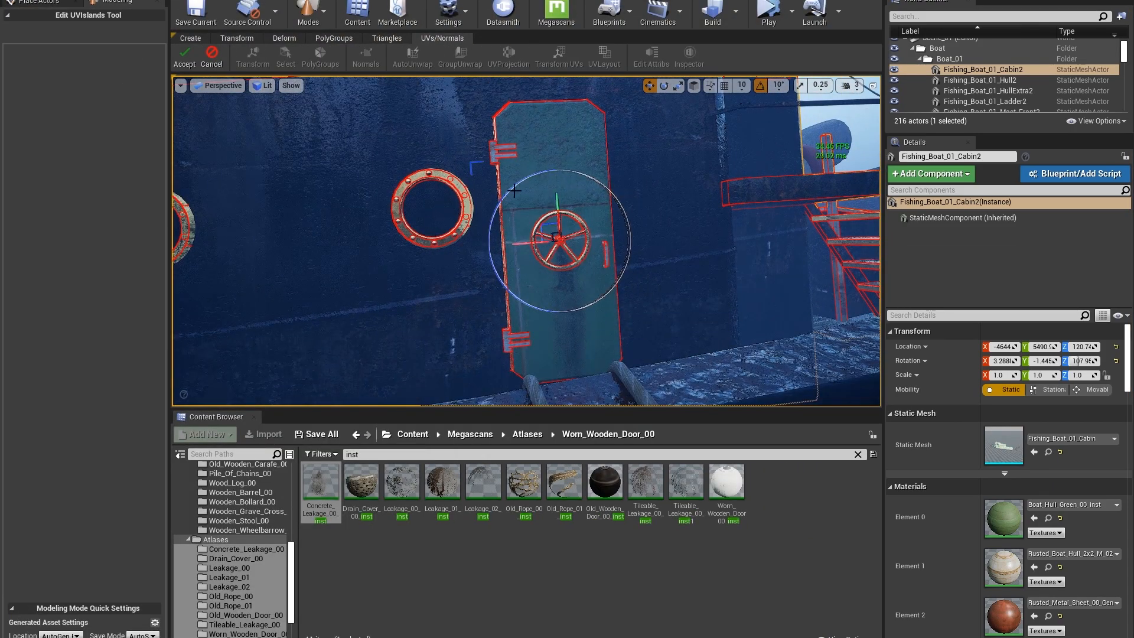
right_click_drag(513, 190, 442, 228)
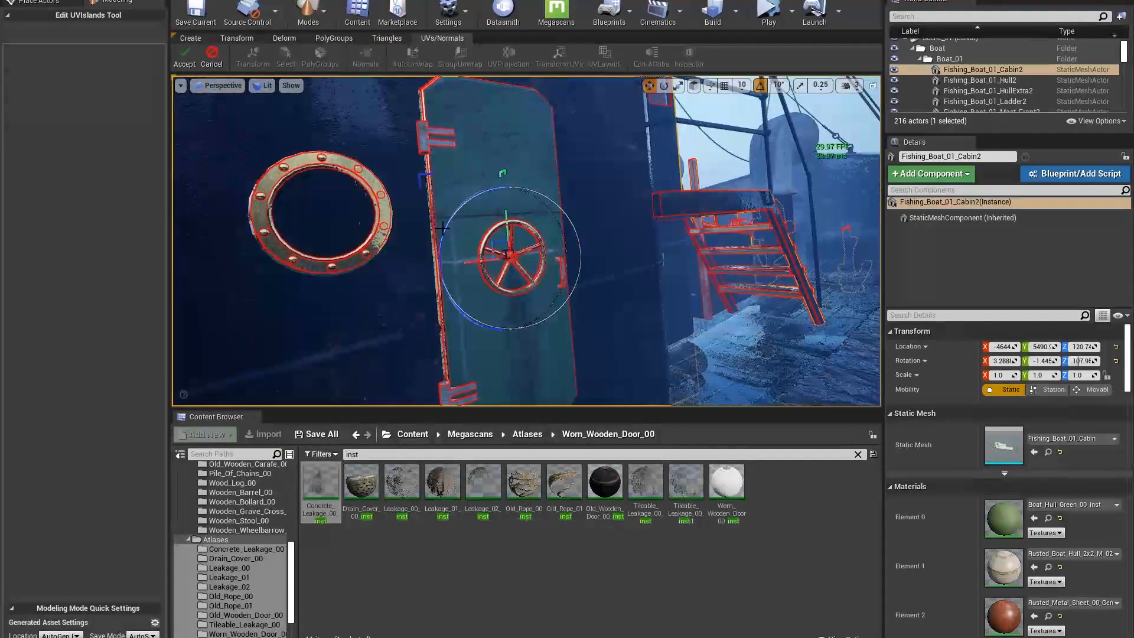
right_click_drag(626, 319, 496, 307)
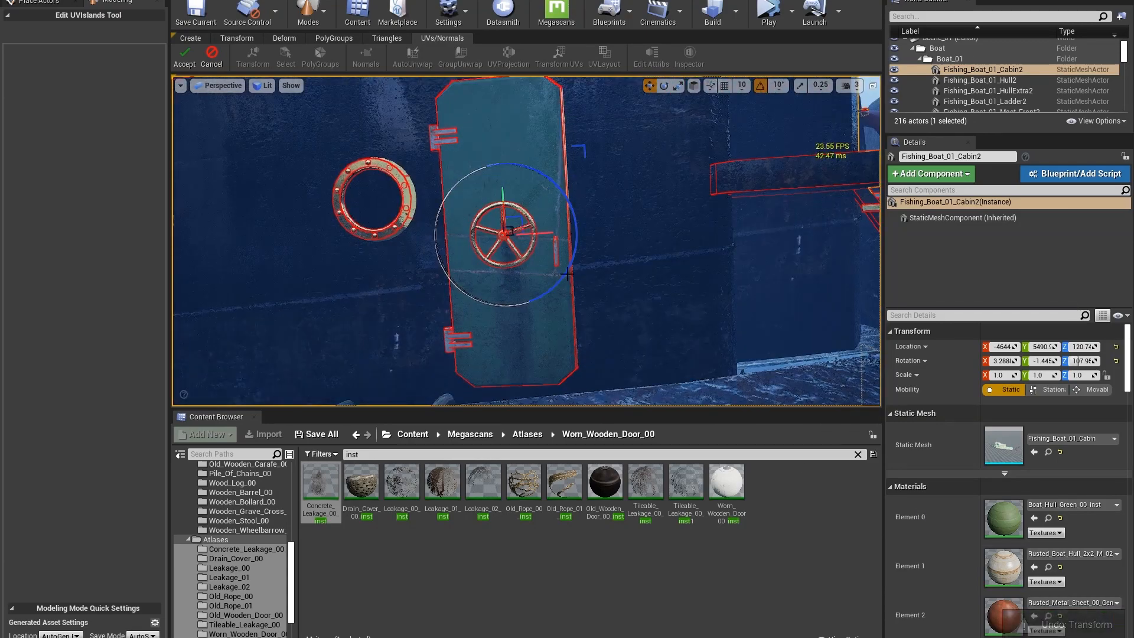
right_click_drag(499, 169, 440, 210)
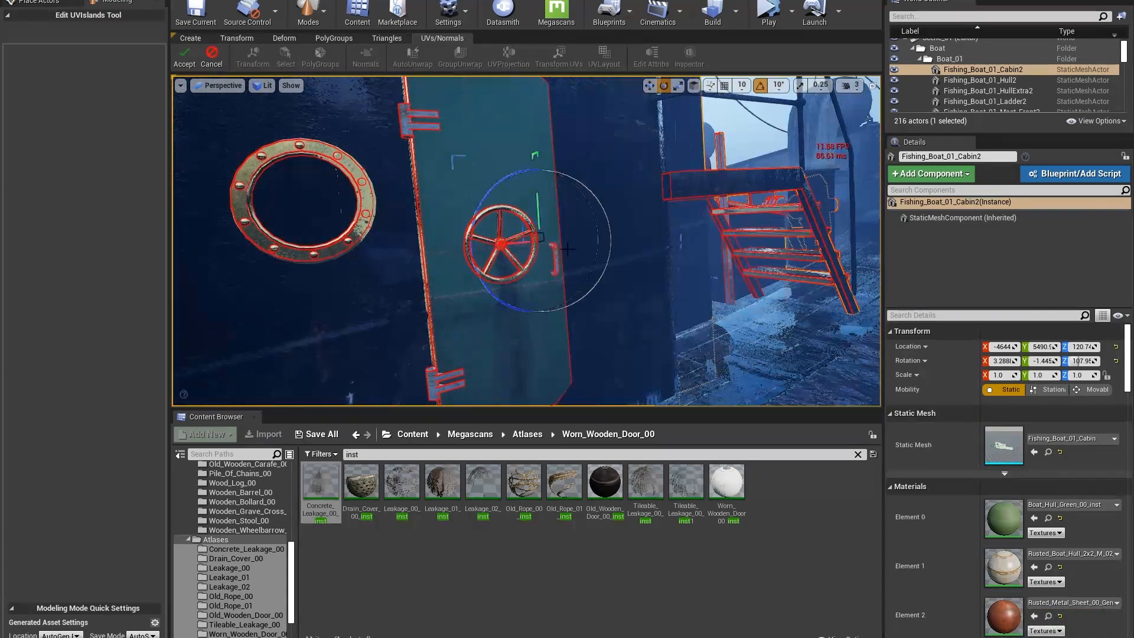
right_click_drag(566, 250, 496, 301)
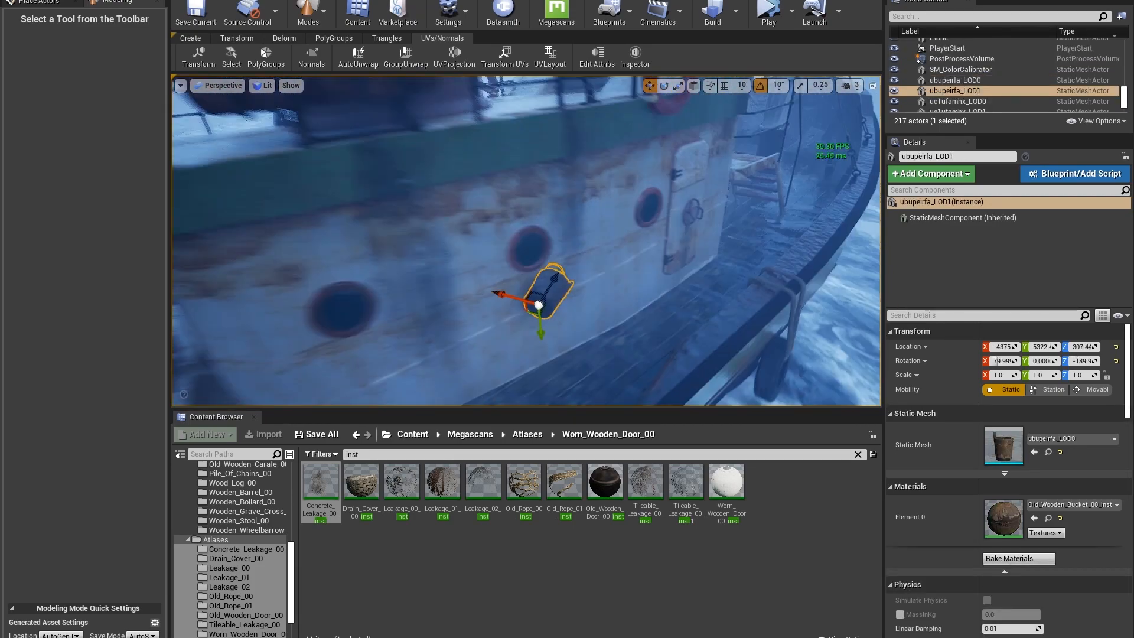
Move and rotate the ubupeirfa_LOD1 wooden bucket beside the boat's cabin wall to settle it on the deck.
right_click_drag(538, 254, 626, 266)
left_click(694, 85)
left_click_drag(593, 236, 593, 288)
right_click_drag(592, 289, 608, 343)
key("e")
left_click_drag(568, 326, 502, 362)
key("w")
right_click_drag(502, 330, 502, 248)
left_click_drag(494, 182, 493, 154)
right_click_drag(493, 153, 532, 283)
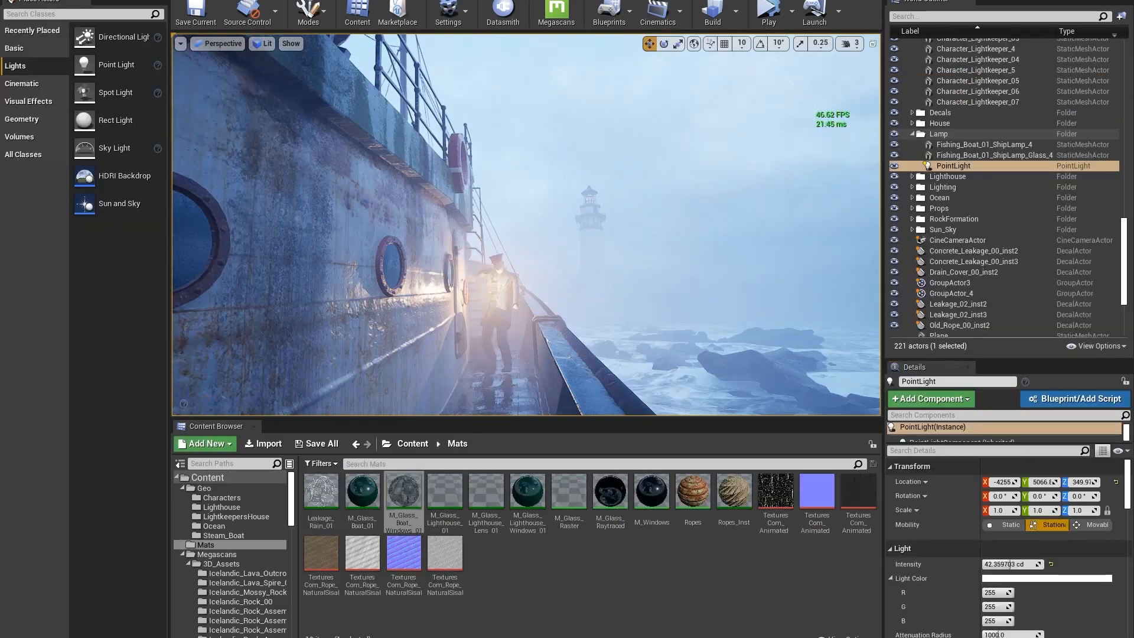
Set the lightkeeper's lamp PointLight to attenuation radius 500, source radius 0.5 and soft source radius 0, and enlarge the viewport.
scroll(1035, 608, "down", 2)
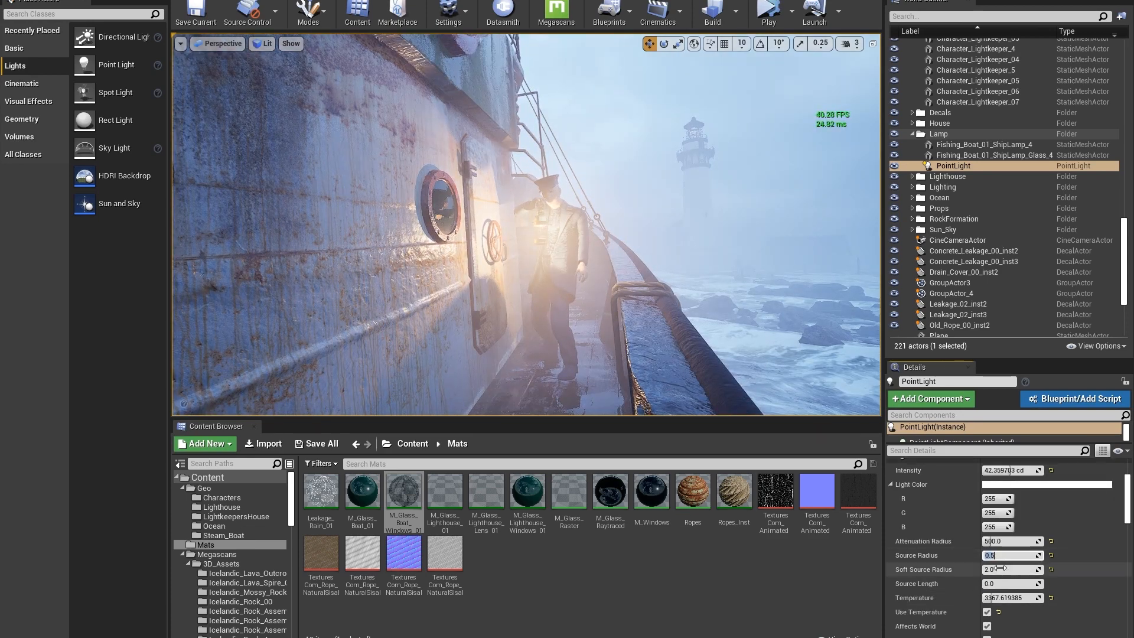
key("Return")
right_click_drag(525, 224, 587, 178)
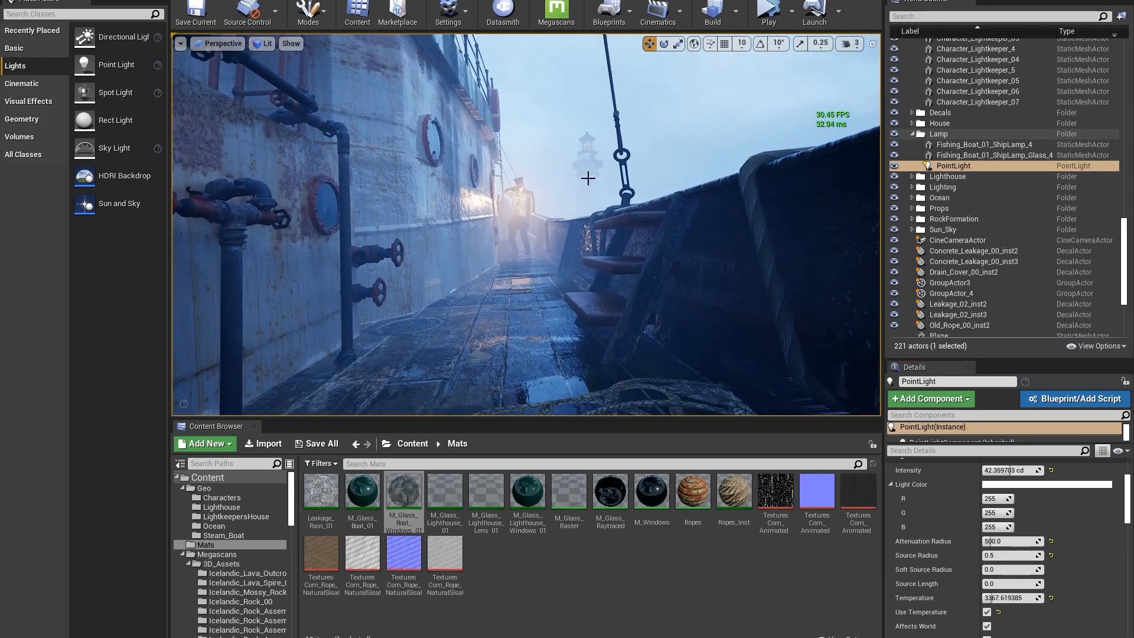
left_click_drag(506, 420, 496, 516)
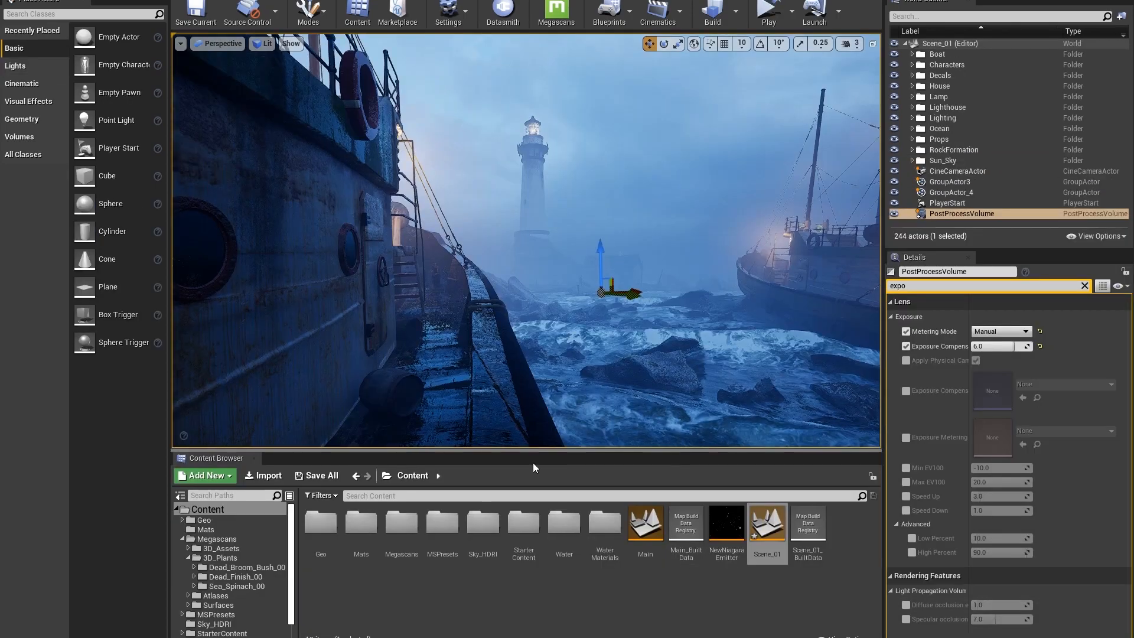
Place the taerZ rock plate and its copies along the rocky shore, adjusting the height and rotation of taerZ_LOD2.
right_click_drag(534, 355, 545, 349)
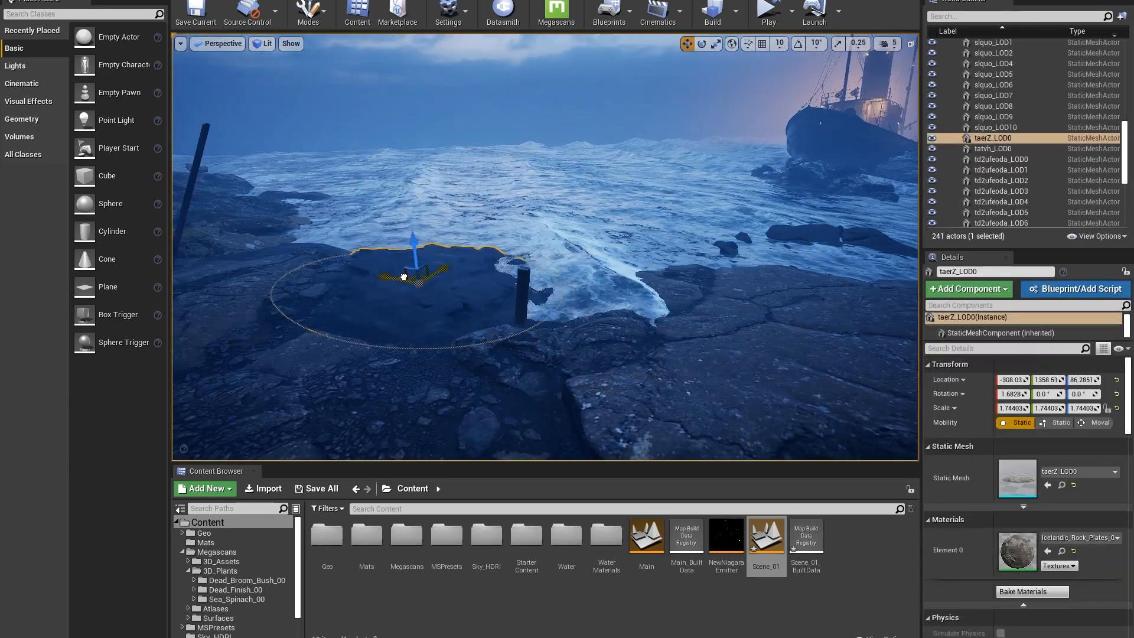
right_click_drag(534, 278, 531, 277)
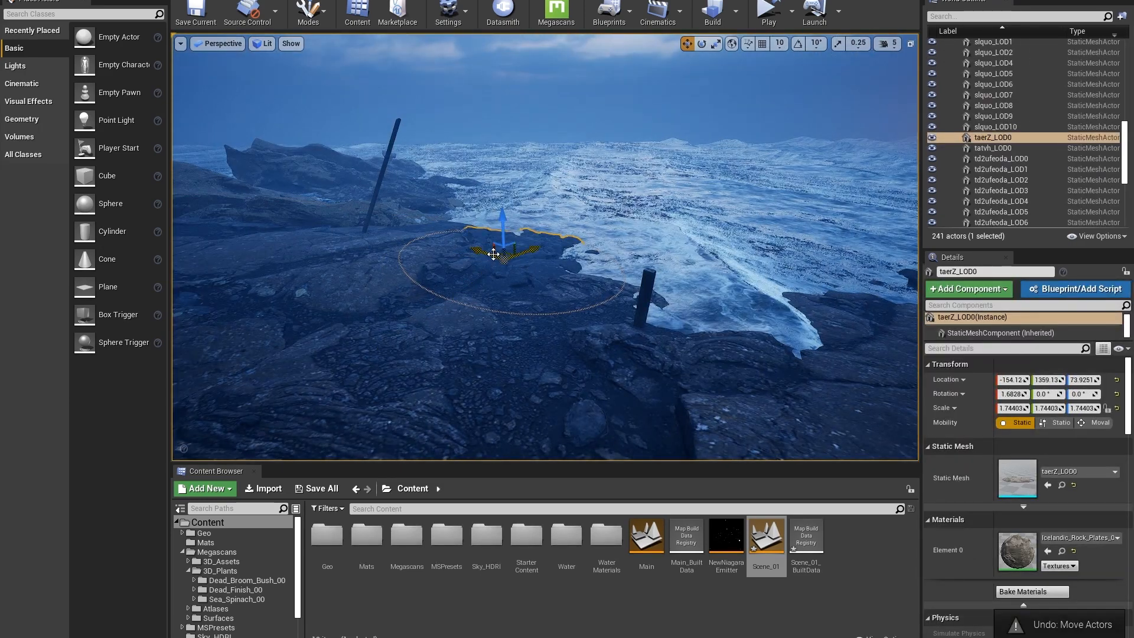
key("w")
key("f")
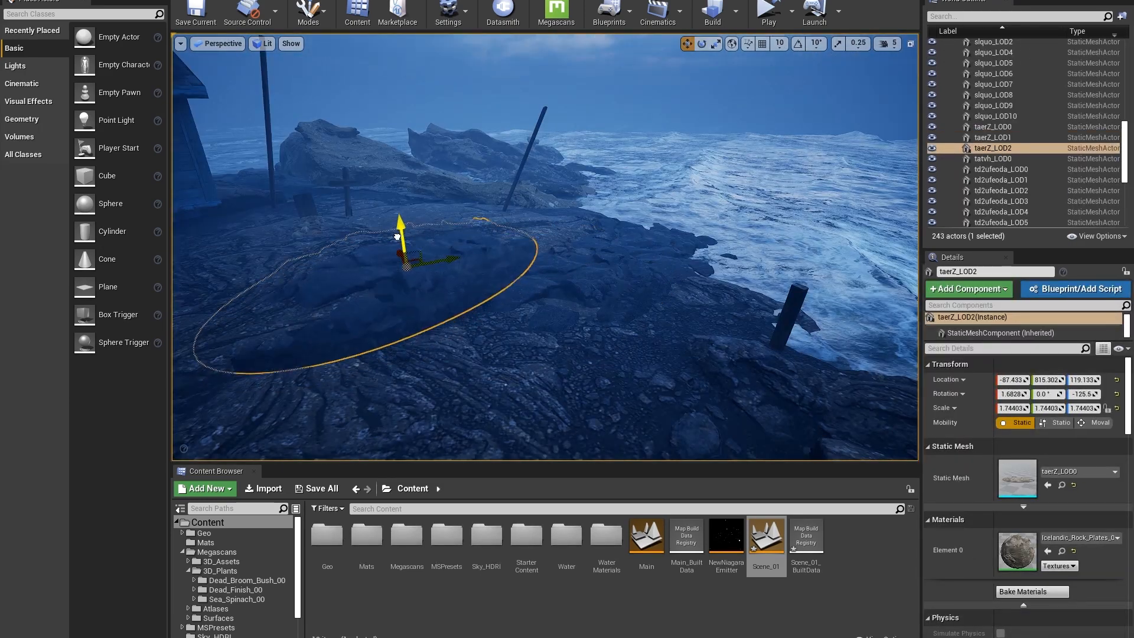
left_click_drag(397, 236, 398, 240)
key("e")
right_click_drag(398, 241, 402, 241)
left_click_drag(406, 237, 405, 238)
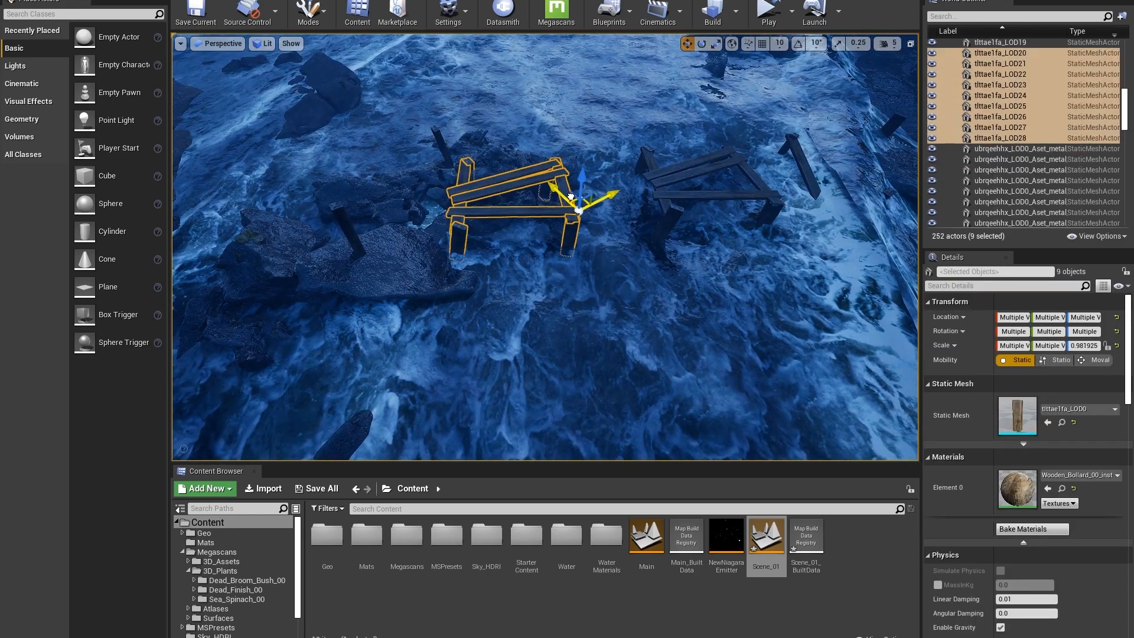
Position the copied nine-piece broken pier section over the water so it continues the existing wooden pier.
left_click(603, 190)
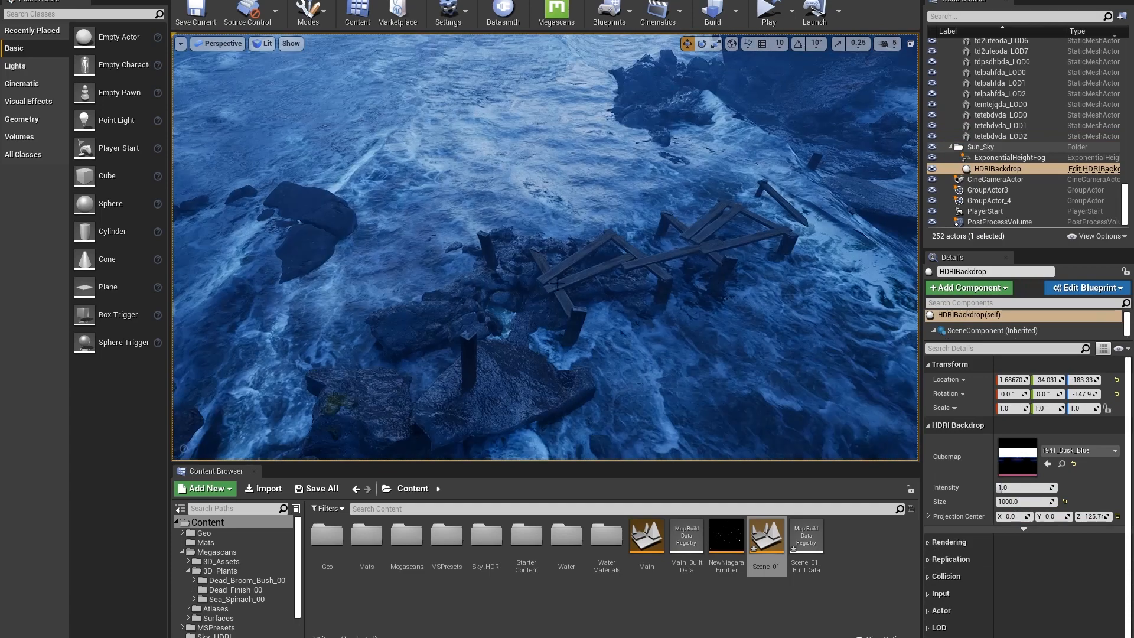
left_click(557, 284)
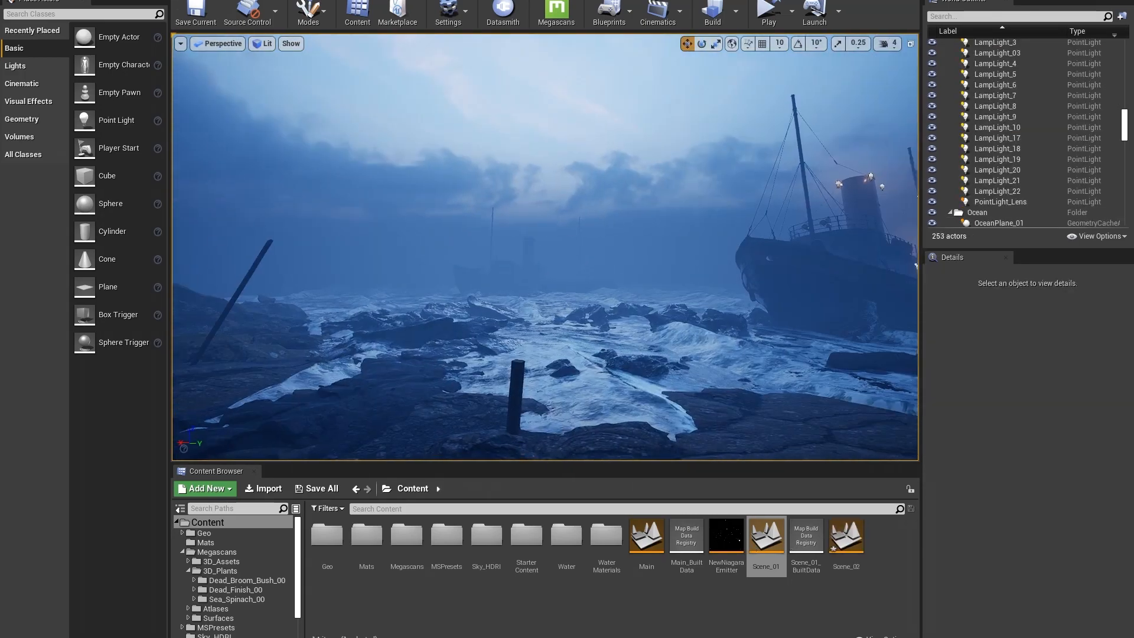
Tilt and lower the distant 22-part fishing boat so that it sinks stern-first in the open sea.
left_click(527, 267)
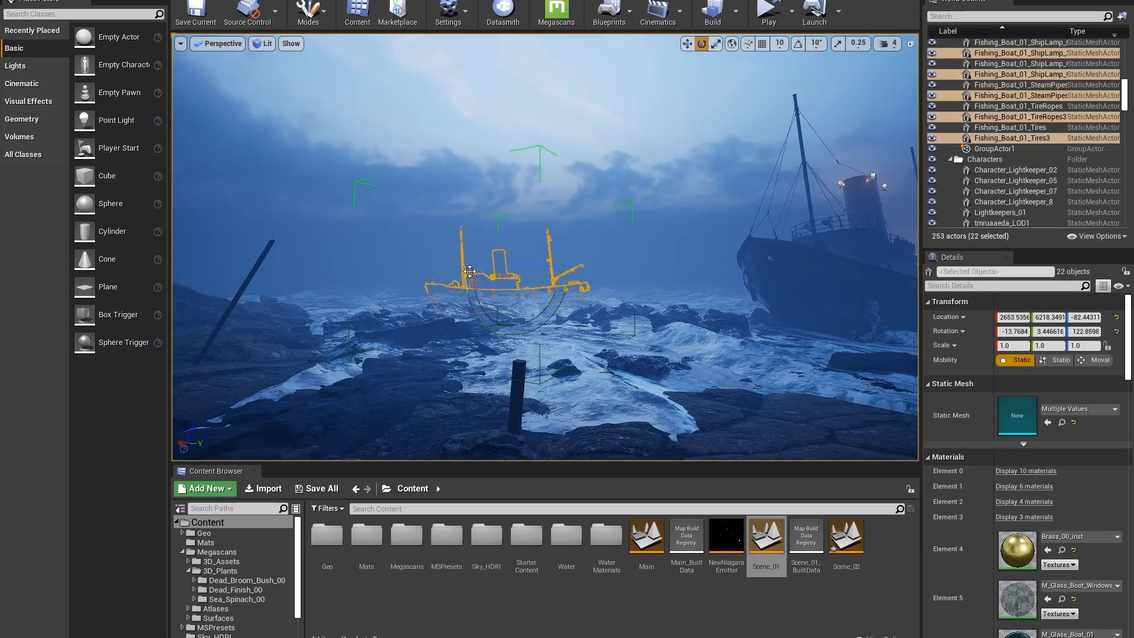
left_click_drag(467, 287, 454, 275)
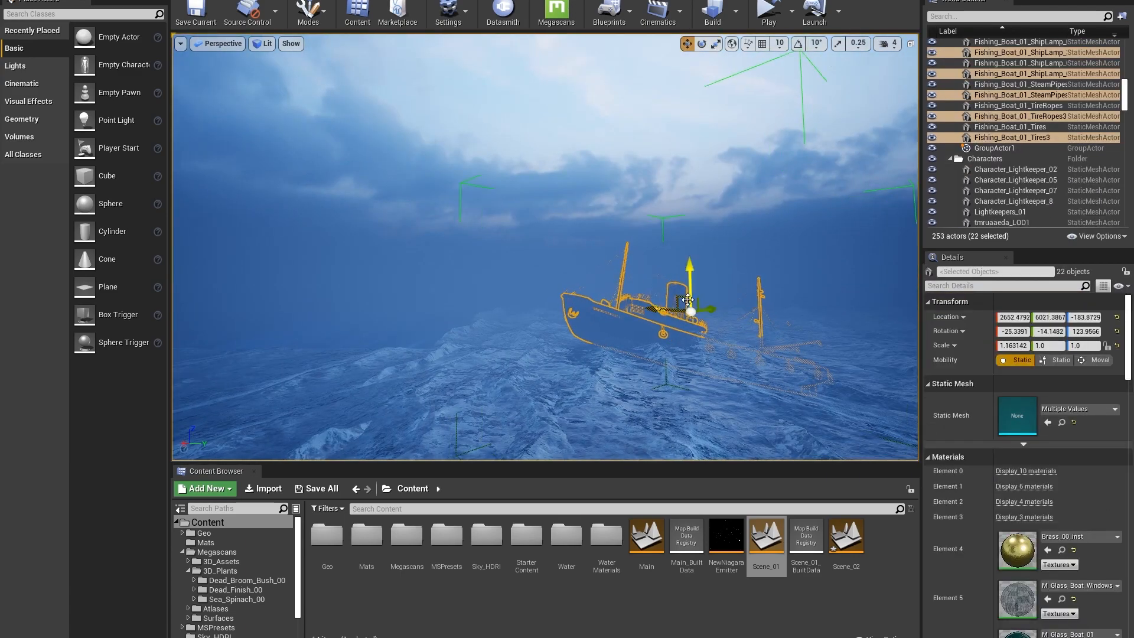
right_click_drag(687, 299, 700, 361)
Duplicate the sinking fishing boat, move the copy across the water and rotate it to a different heading.
left_click(732, 43)
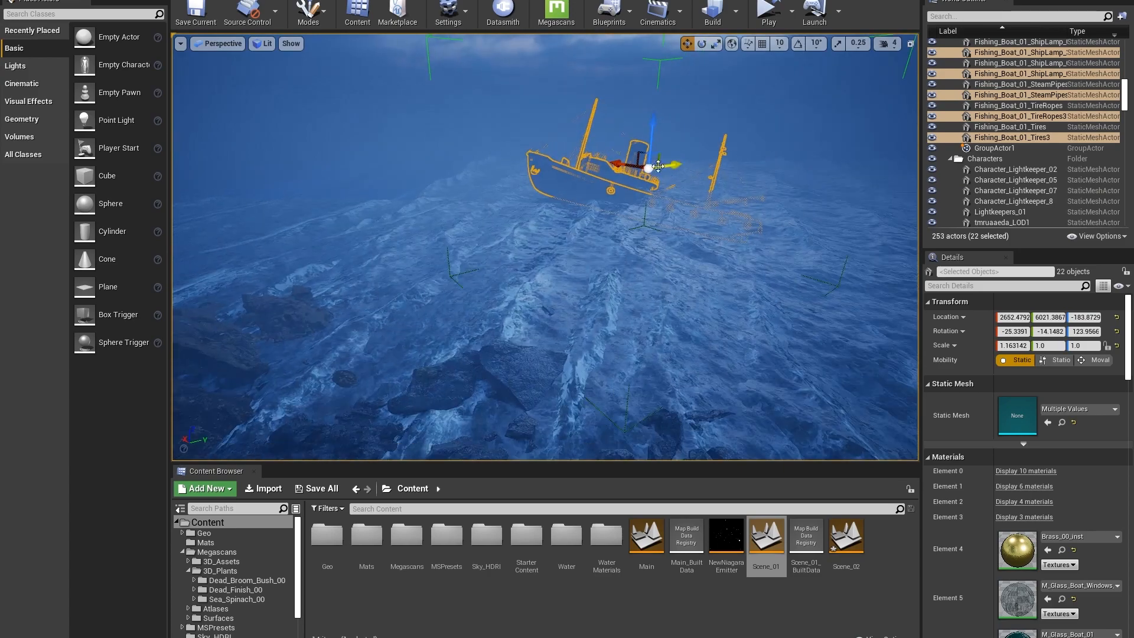
left_click_drag(660, 163, 603, 156, "alt")
key("ctrl+z")
left_click(731, 44)
right_click_drag(620, 236, 653, 283)
left_click_drag(660, 251, 349, 211, "alt")
key("e")
left_click_drag(378, 241, 422, 156)
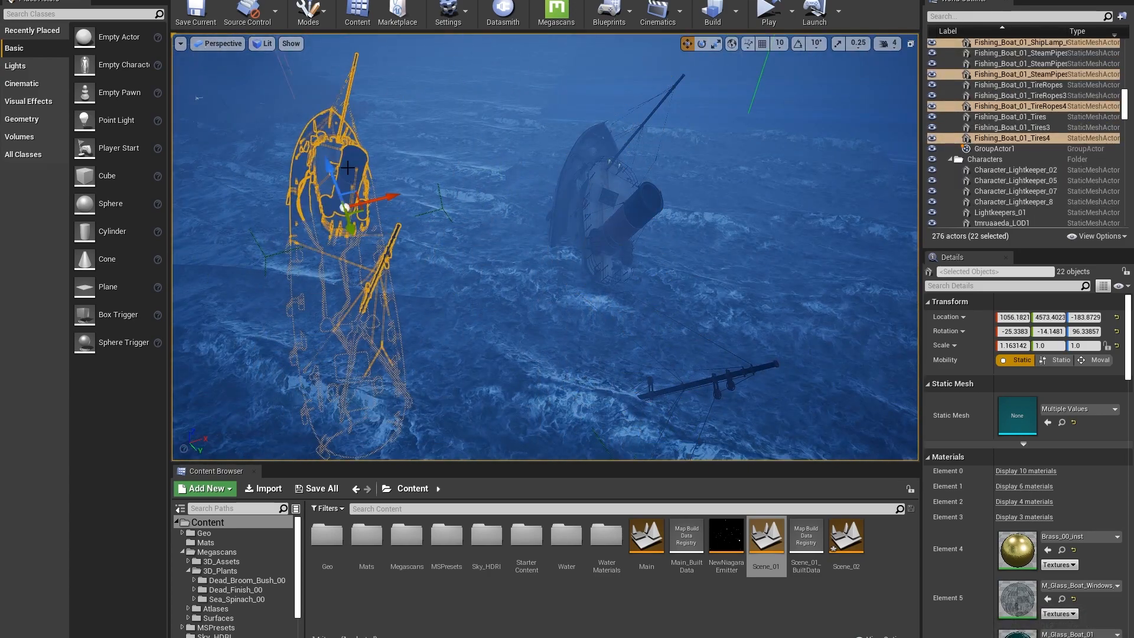
Move the copied sinking boat farther out to sea beyond the shore rocks and lower it into the water.
key("shift+g")
left_click(346, 177)
key("r")
right_click_drag(346, 177, 472, 139)
left_click_drag(537, 316, 536, 325)
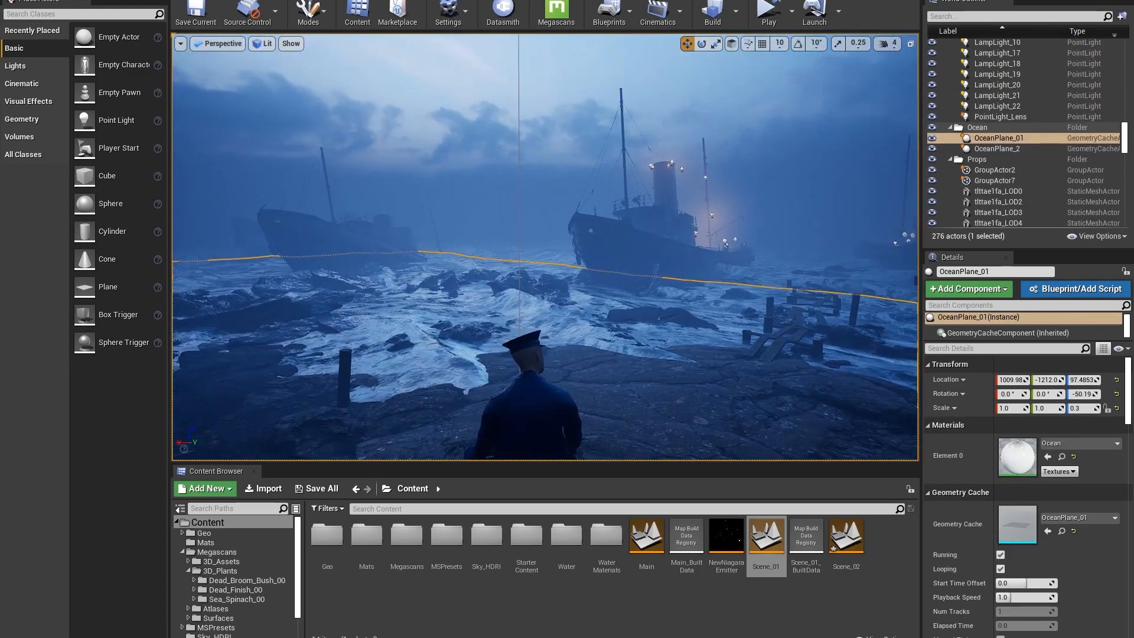
left_click(443, 223)
right_click_drag(352, 241, 304, 236)
key("ctrl+z")
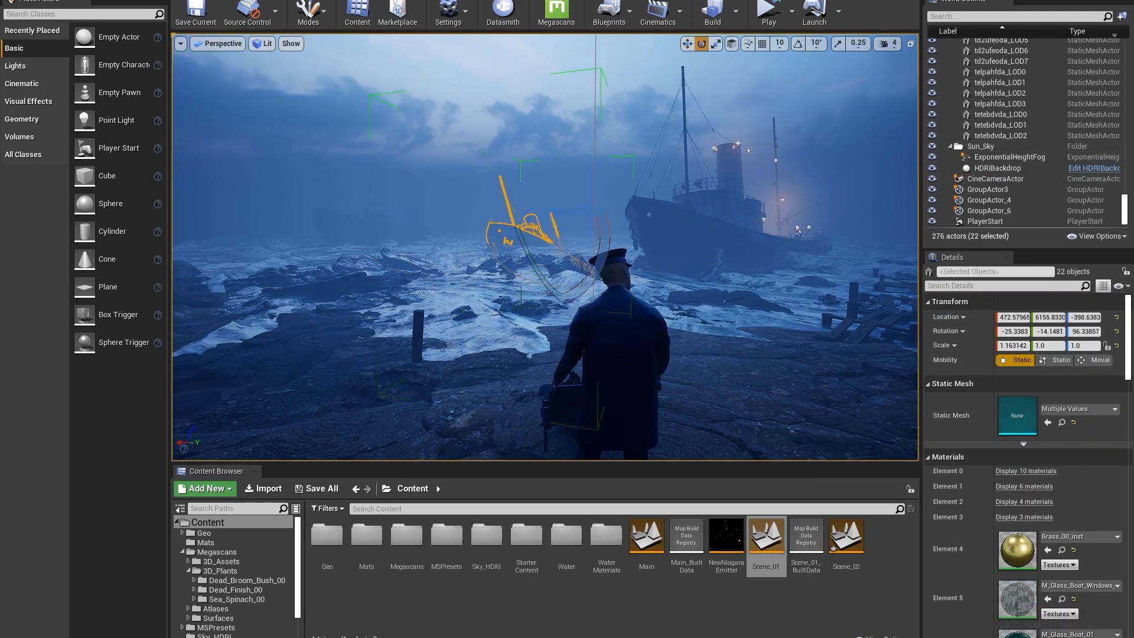
Tilt the copied sinking boat more steeply and shift it beside the lit ship in the lightkeeper's view.
left_click(420, 266)
right_click_drag(420, 266, 466, 248)
left_click(420, 267)
left_click_drag(498, 260, 430, 273)
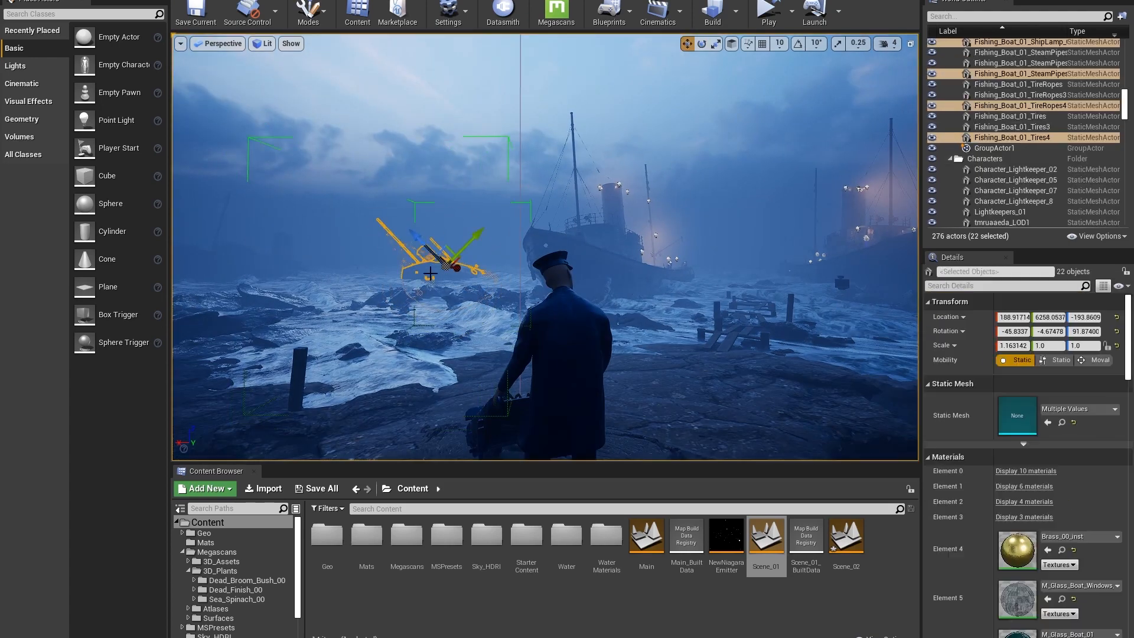
left_click_drag(409, 246, 412, 245)
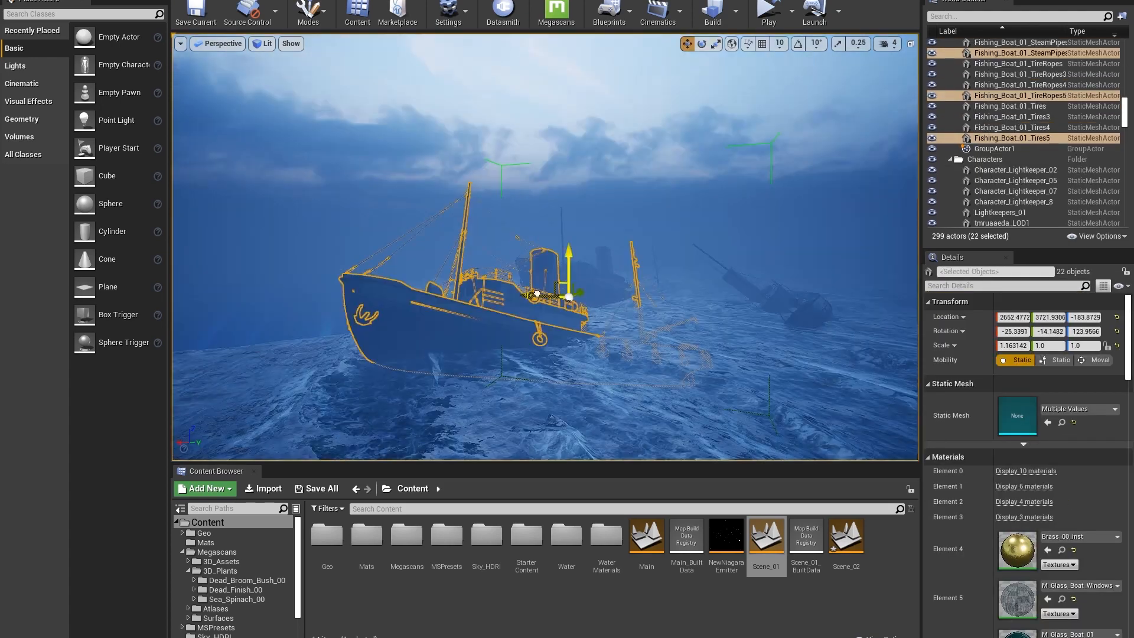
Place another copy of the sinking boat in open water and undo the last change to the extra front mast.
right_click_drag(484, 299, 496, 348)
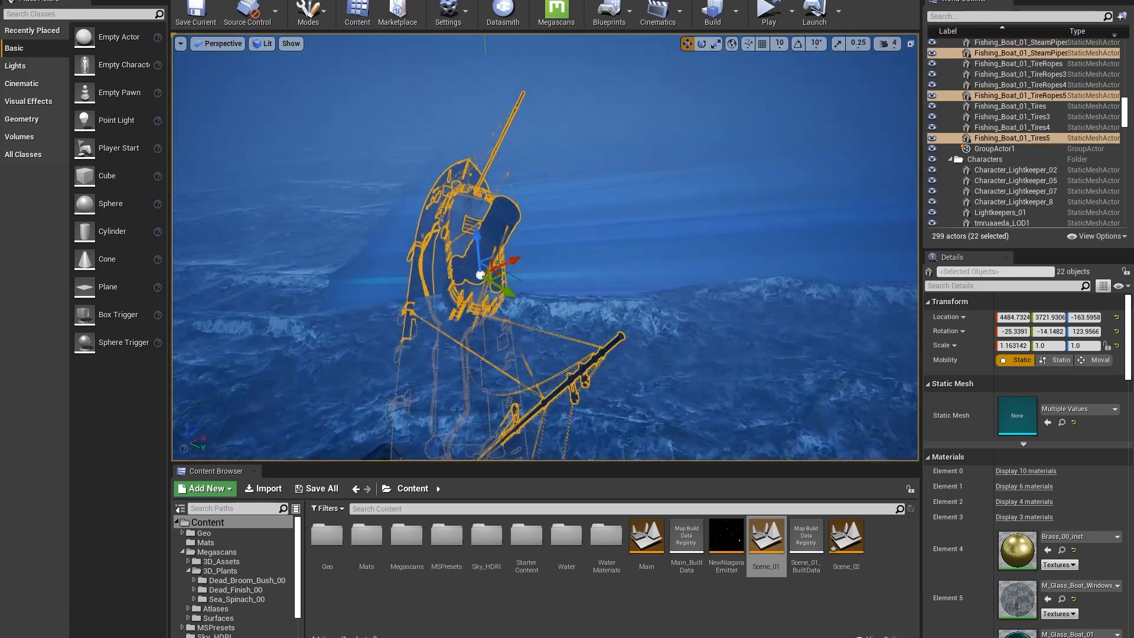
left_click_drag(593, 253, 604, 247)
key("w")
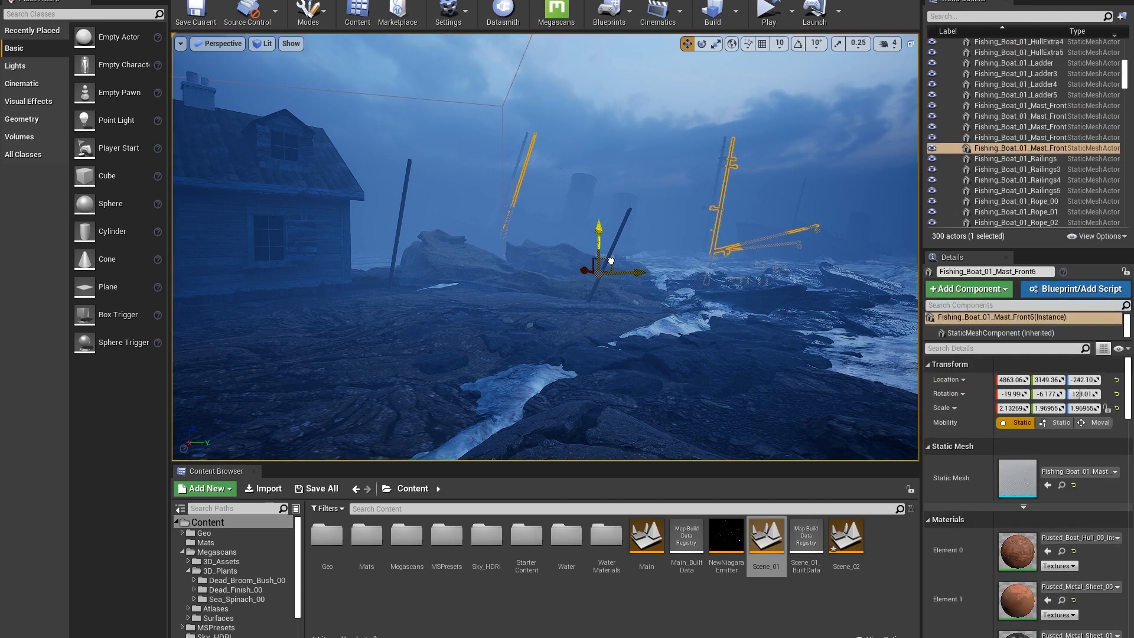
key("ctrl+z")
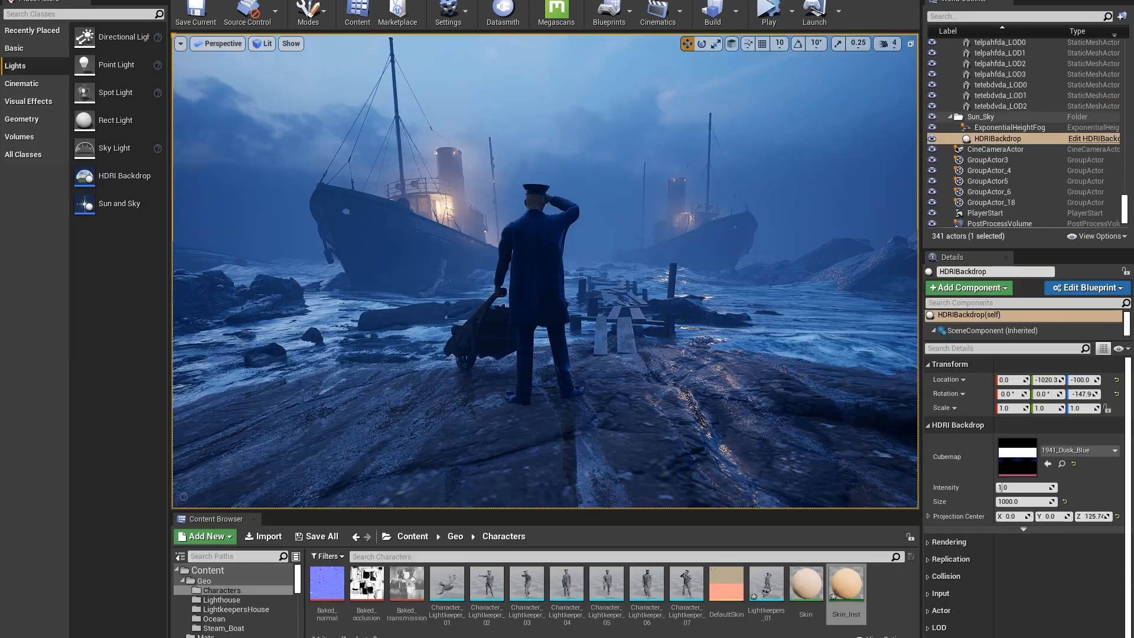
Reposition the BoatProjector_6 spot light at the fishing boat in the top view.
key("ctrl+z")
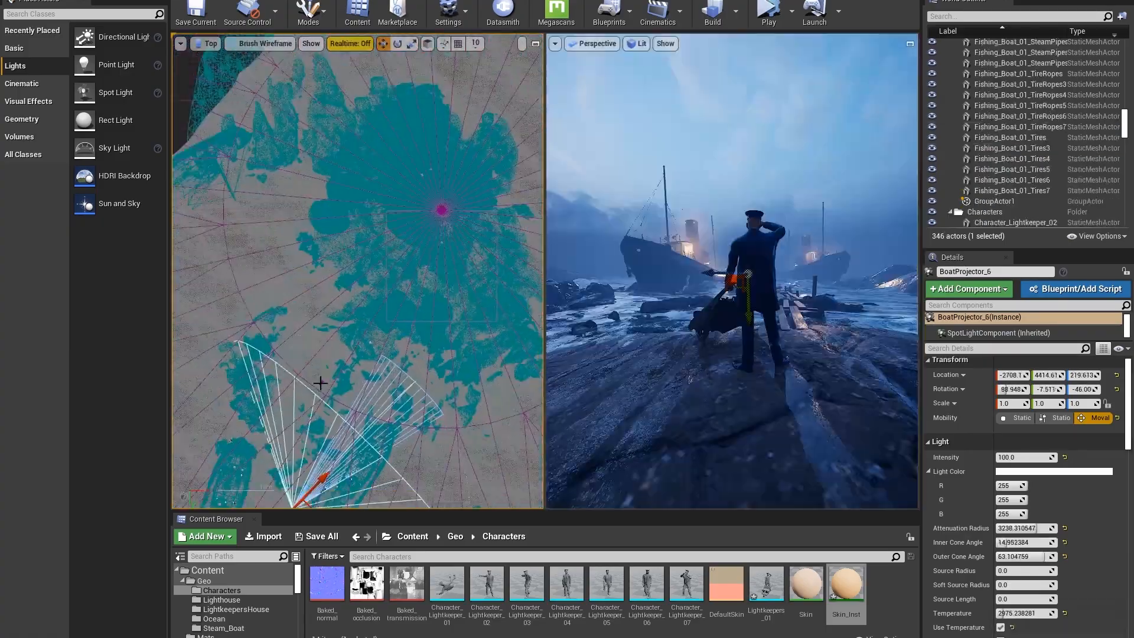
scroll(282, 234, "up", 6)
left_click_drag(328, 179, 325, 177)
key("w")
scroll(326, 189, "down", 1)
right_click_drag(325, 195, 277, 334)
left_click_drag(266, 367, 285, 270)
Shift BoatProjector_6 again and rotate its beam to a new heading across the shore.
left_click(559, 47)
right_click_drag(708, 207, 708, 208)
key("w")
left_click_drag(288, 273, 295, 331)
key("e")
left_click_drag(318, 322, 290, 215)
key("w")
scroll(346, 300, "down", 1)
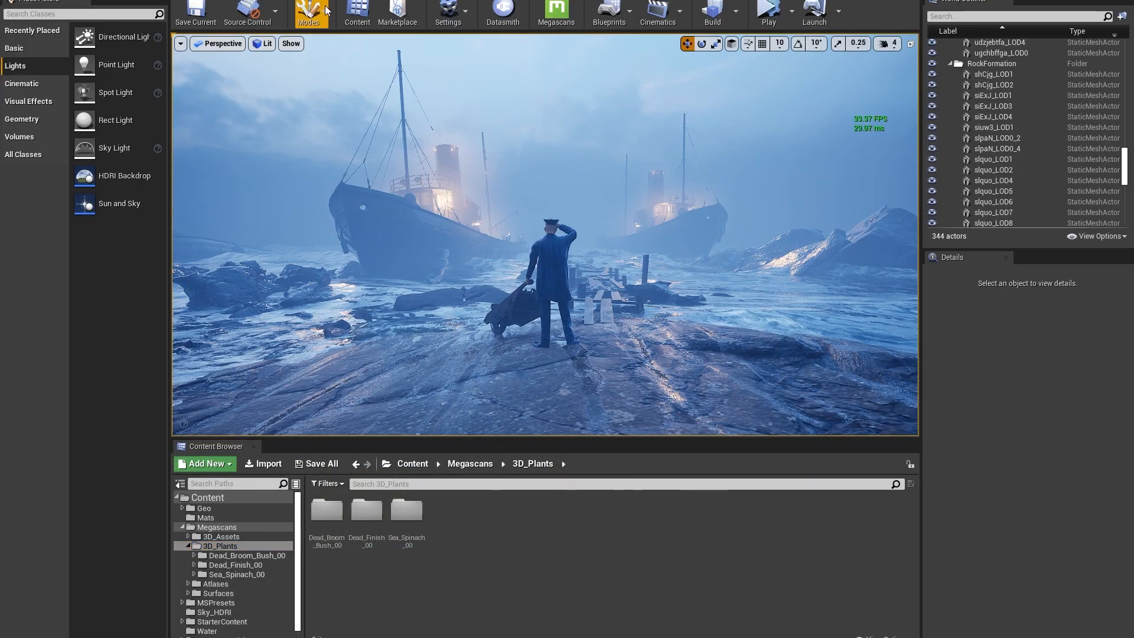
Switch to Foliage mode and place a single plant instance in a crack of the shore rocks.
left_click(324, 10)
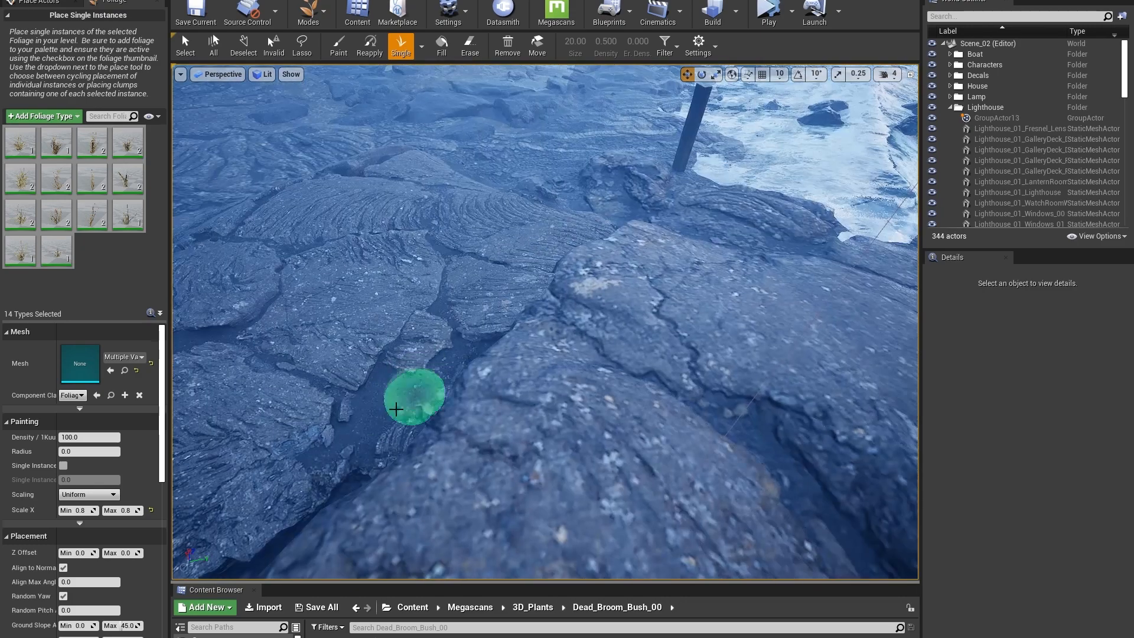
left_click(413, 386)
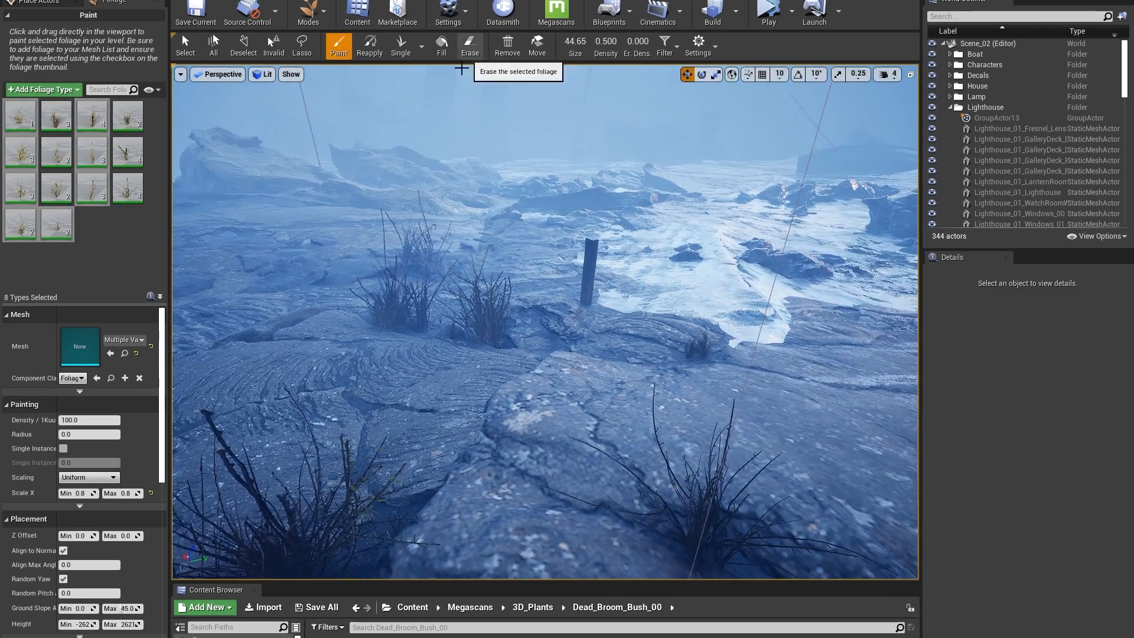
Erase surplus bushes on the shore rocks, undo the last single placement and return to painting foliage.
left_click(470, 46)
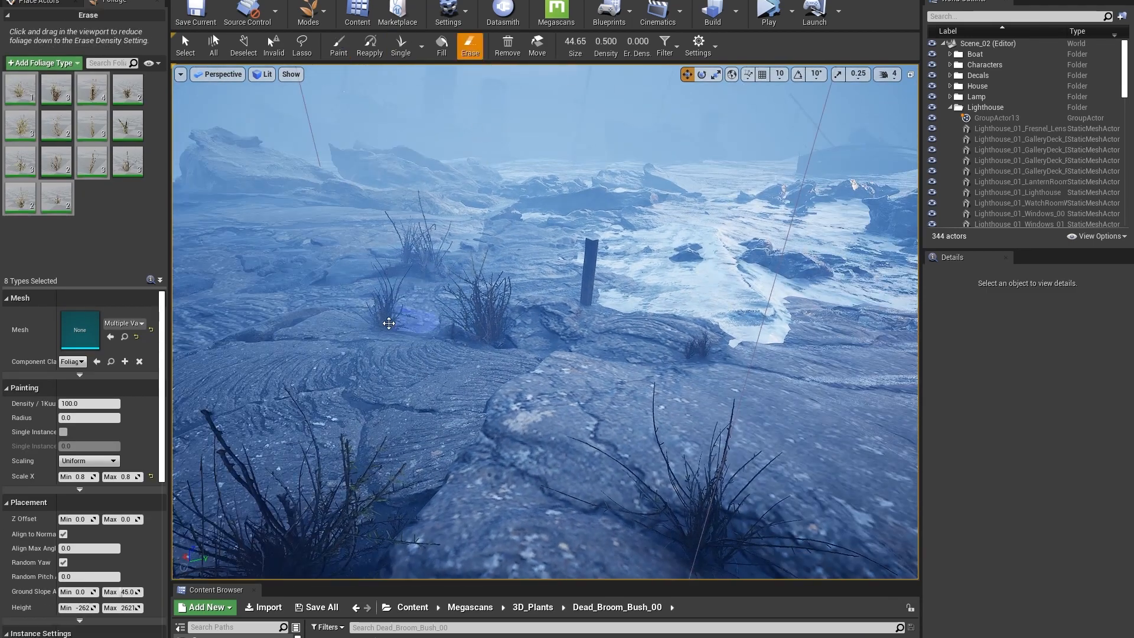
left_click(400, 46)
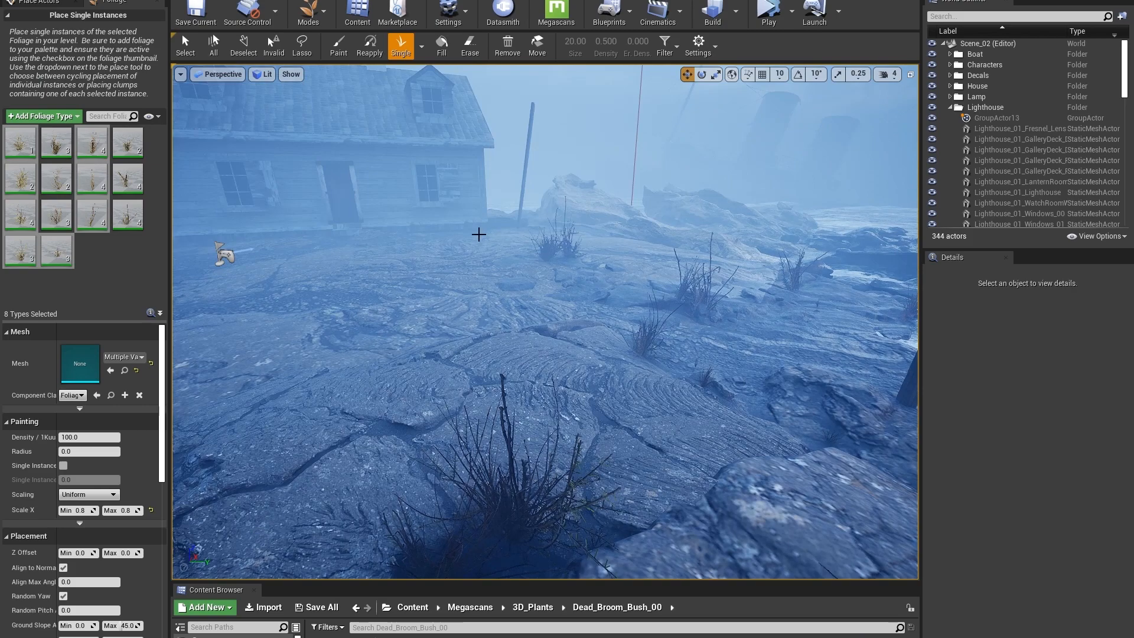
key("ctrl+z")
left_click(338, 46)
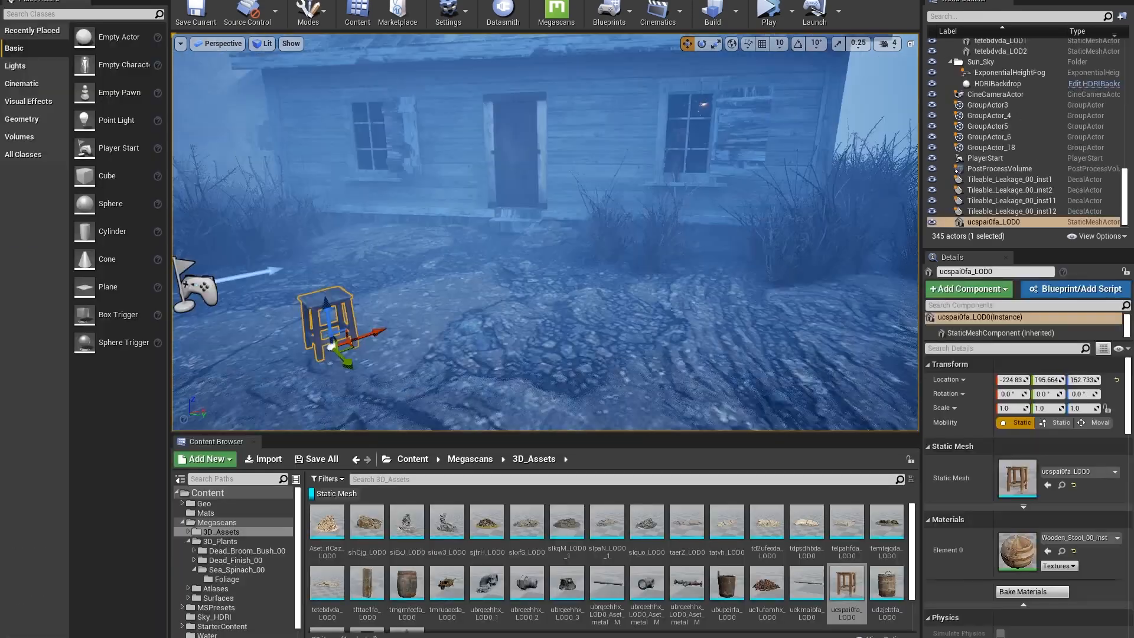
Arrange the wooden stool, bucket and barrels on the ground in front of the lightkeeper's house.
left_click_drag(532, 278, 551, 340)
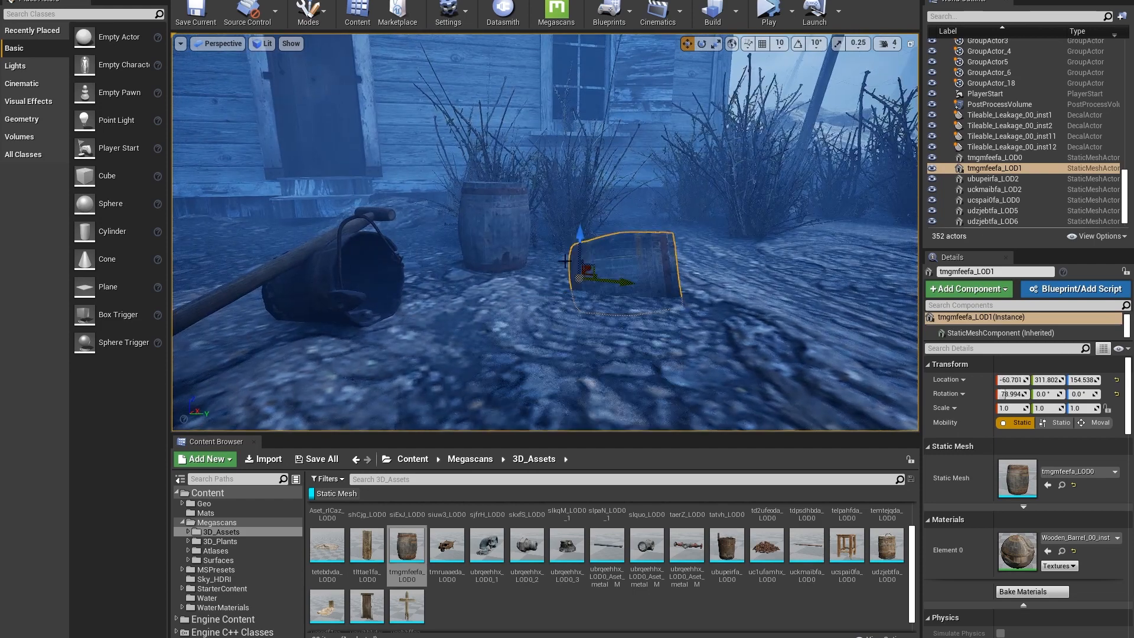
key("ctrl+z")
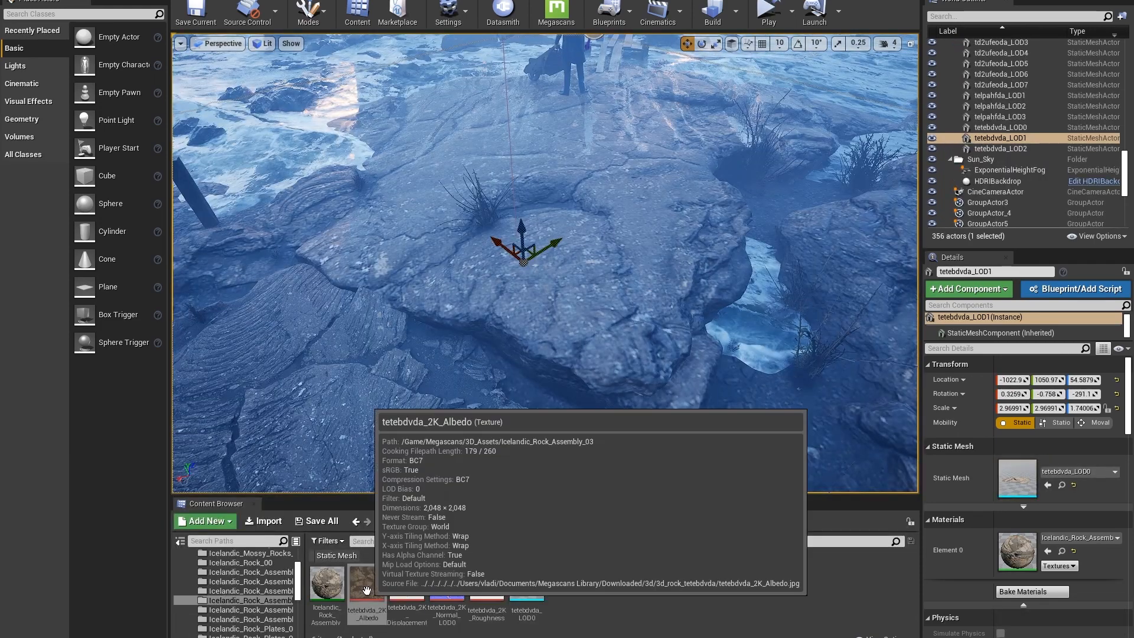
Show the tetebdvda_2K_Albedo texture's file in its disk folder, and close the folder window.
right_click(367, 584)
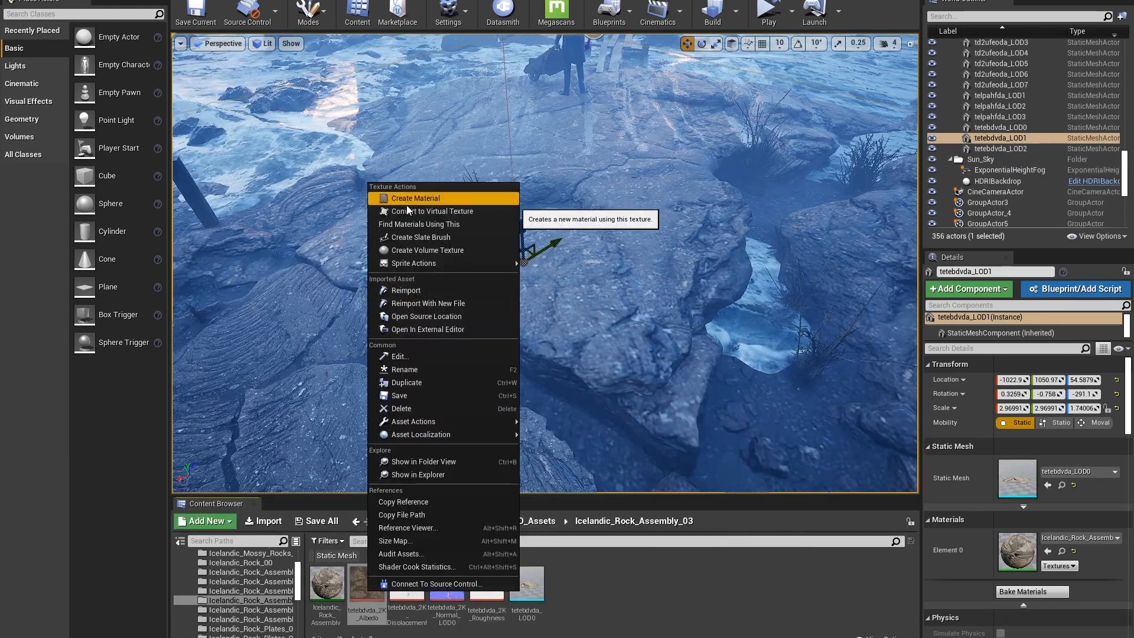
left_click(395, 474)
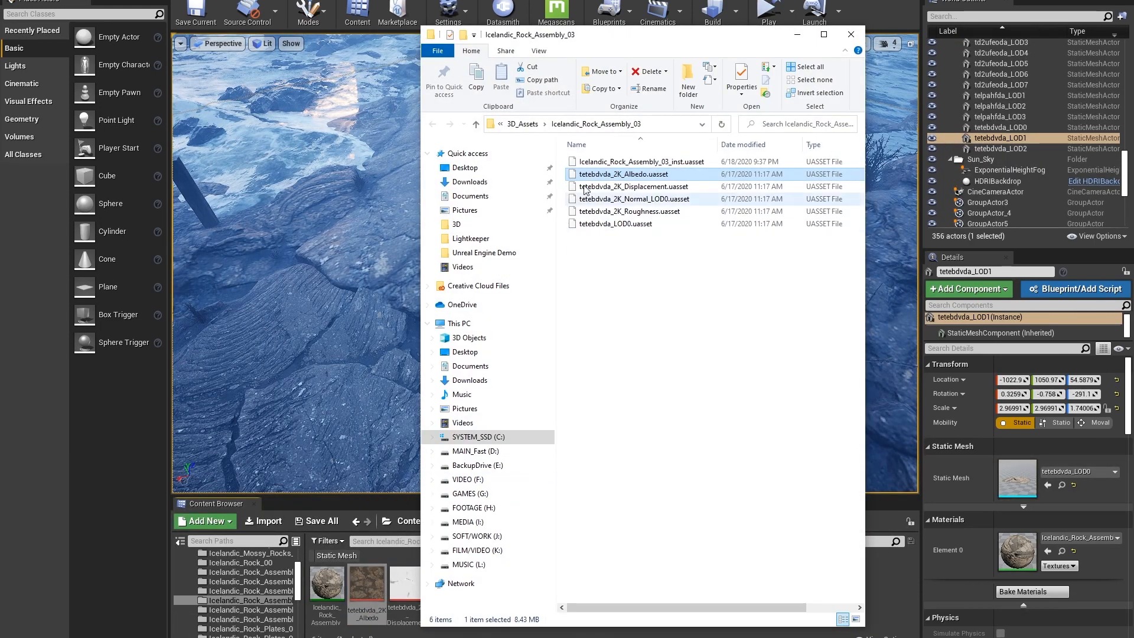
left_click(853, 32)
left_click(329, 618)
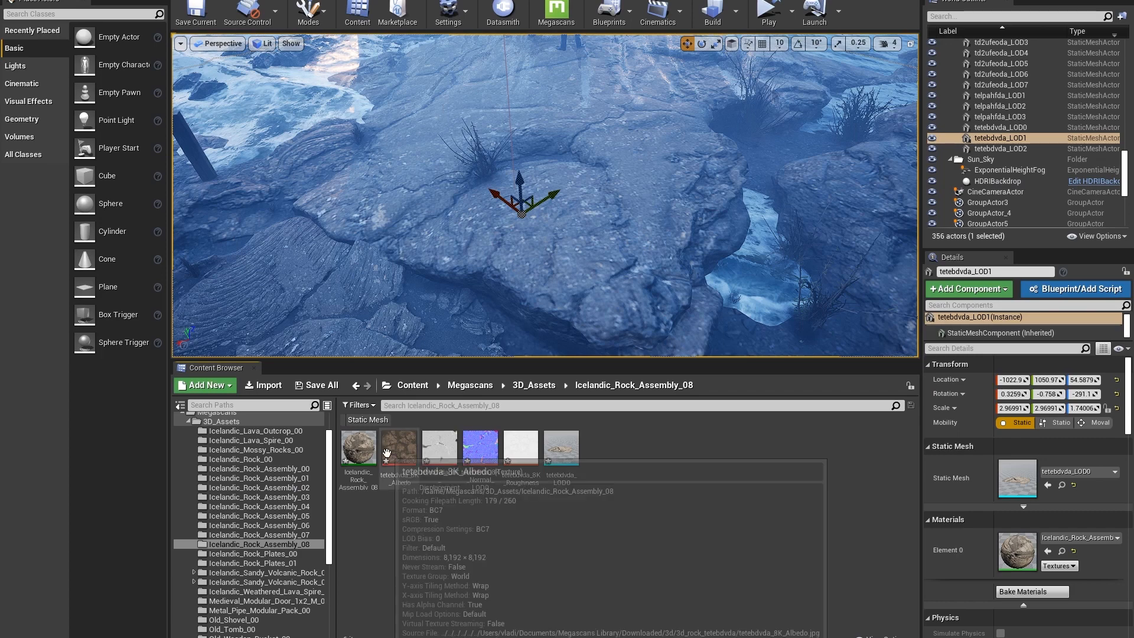
Assign the Icelandic_Rock_Assembly_08_inst material to Element 0 of the tetebdvda_LOD1 rock.
left_click(276, 542)
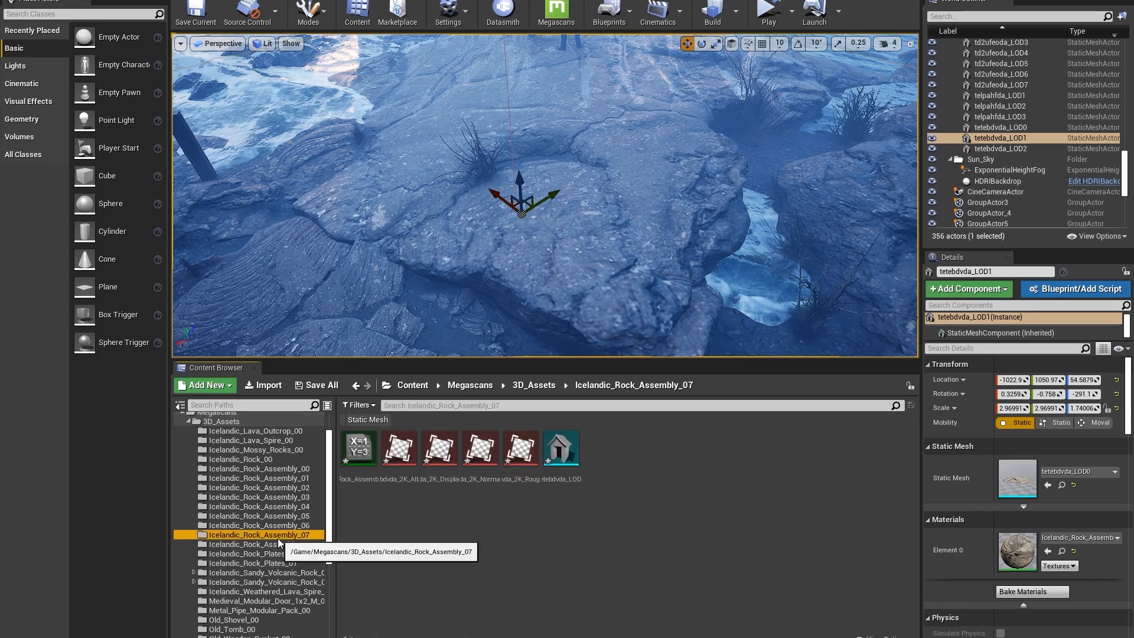
left_click(358, 452)
right_click_drag(612, 290, 593, 271)
key("w")
key("s")
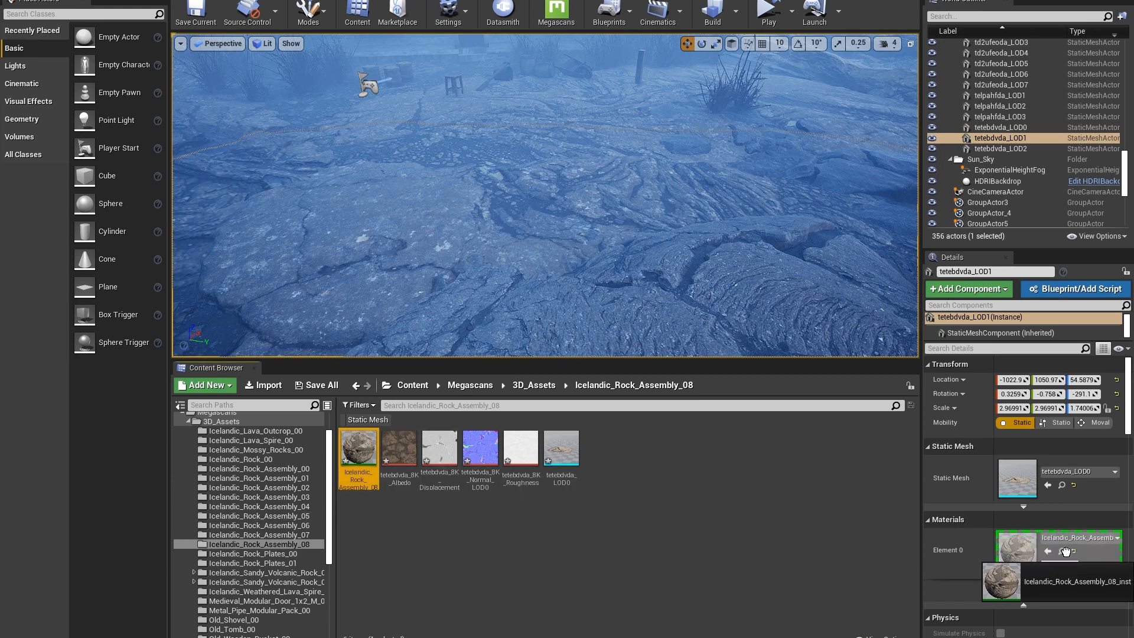
left_click_drag(1026, 554, 1026, 553)
right_click_drag(593, 273, 443, 236)
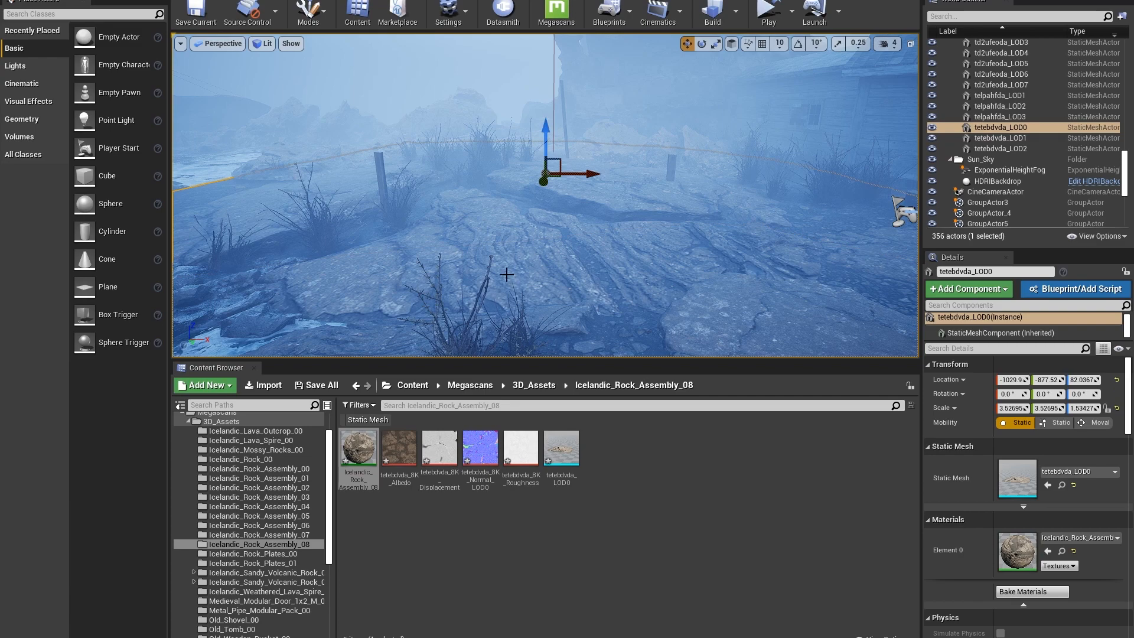